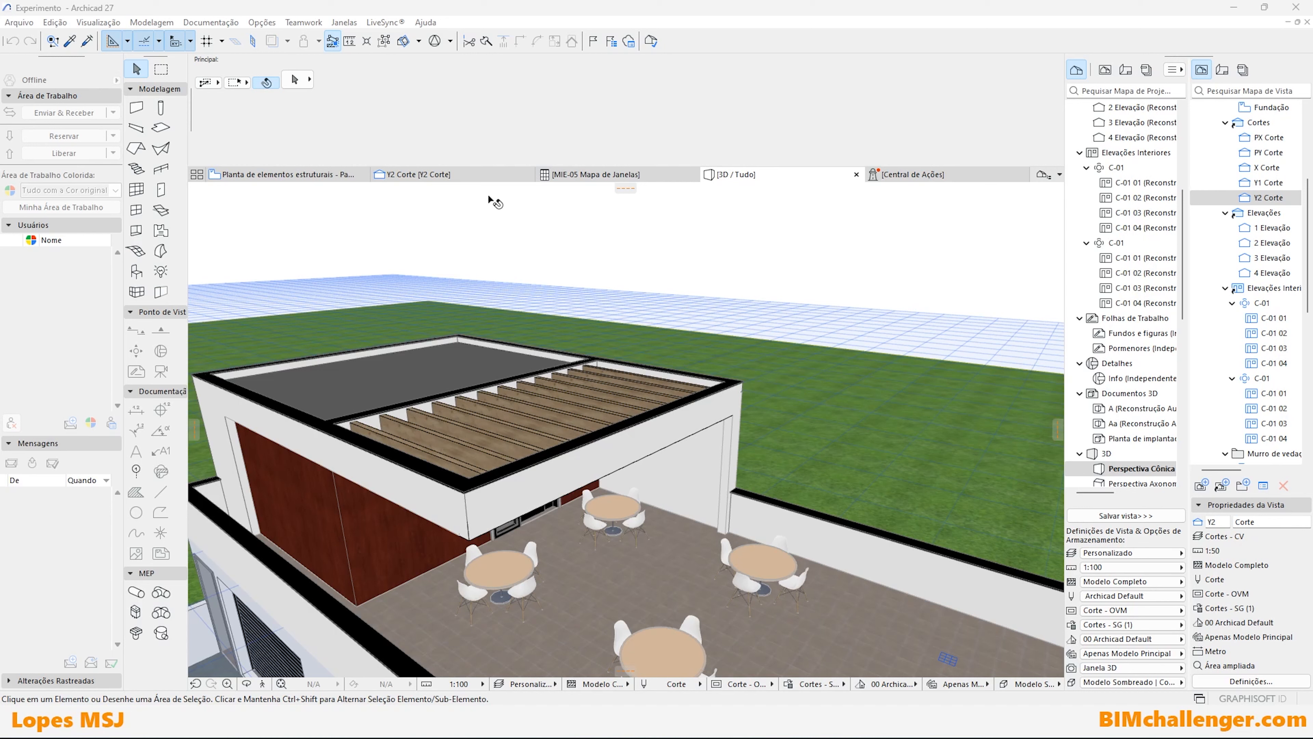
Open the Y2 Corte section view and look over the terrace slab and the rooms below it.
click(466, 172)
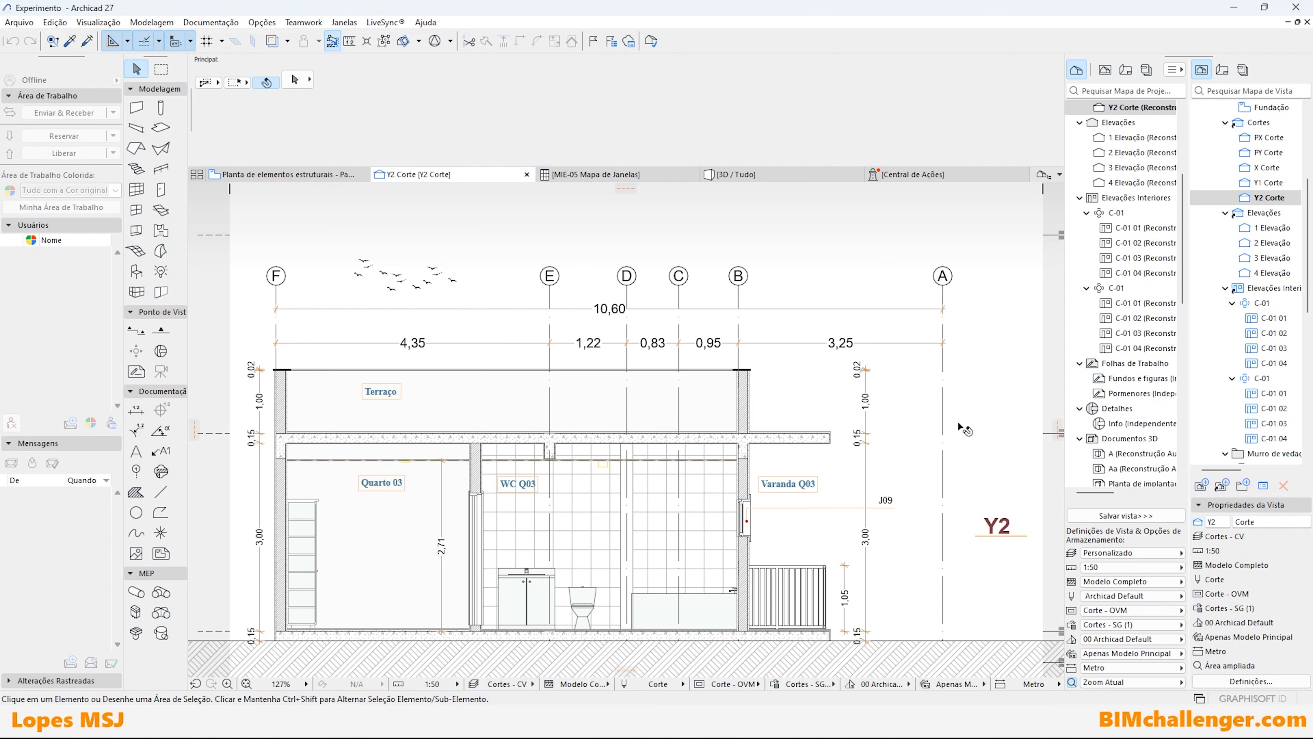
scroll(646, 565, down, 2)
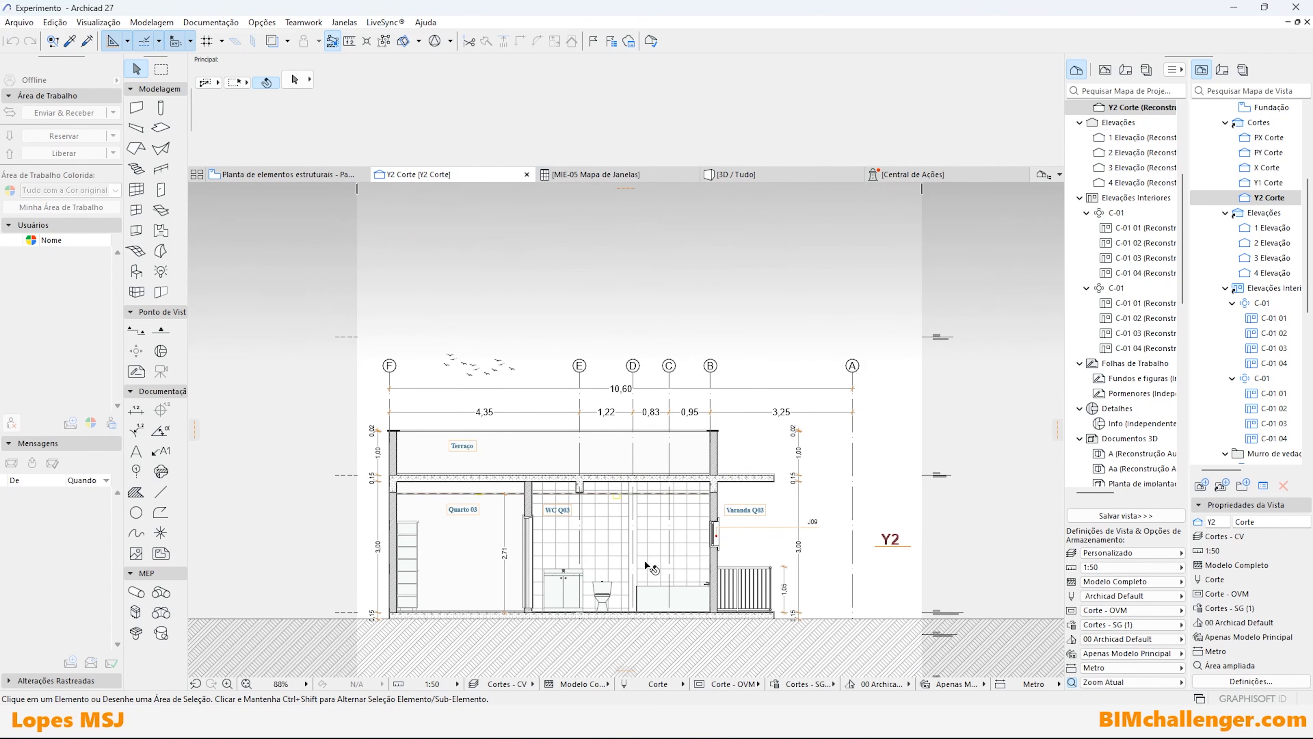
scroll(644, 559, up, 1)
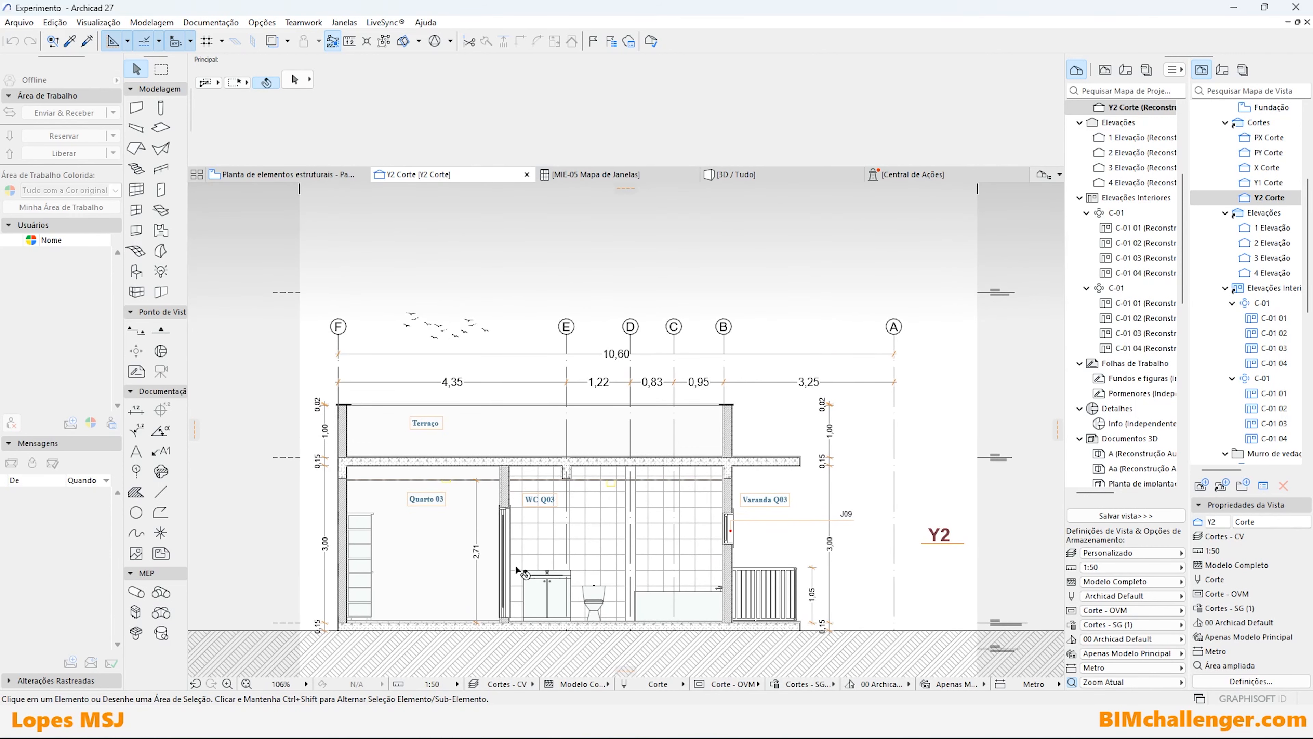
scroll(548, 538, up, 1)
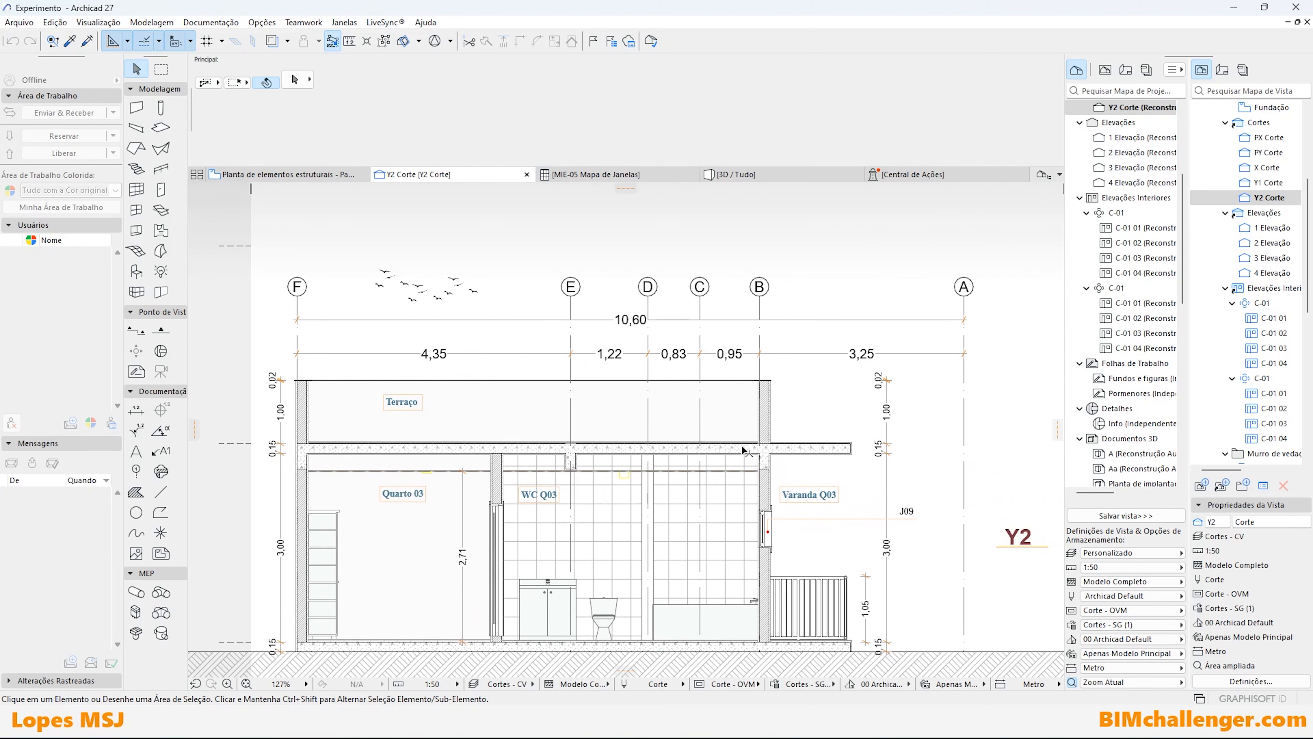
mouse_move(745, 451)
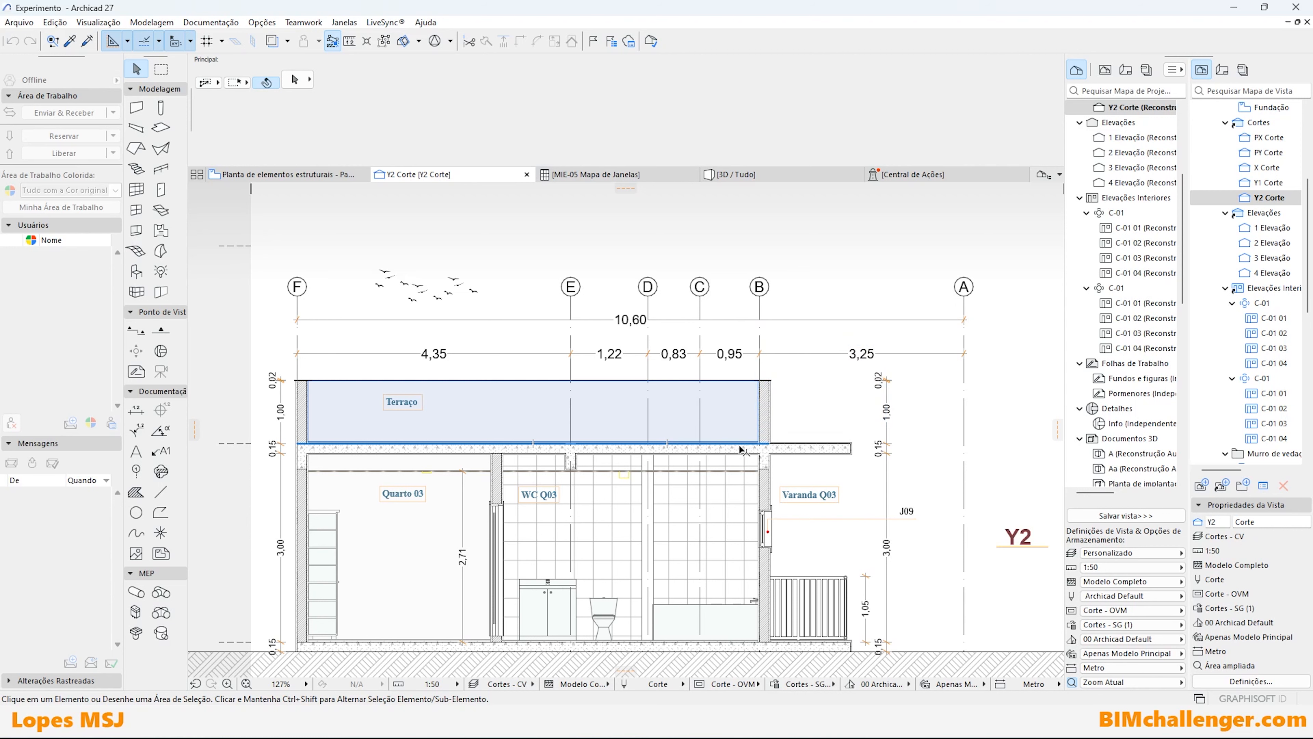
scroll(582, 440, up, 1)
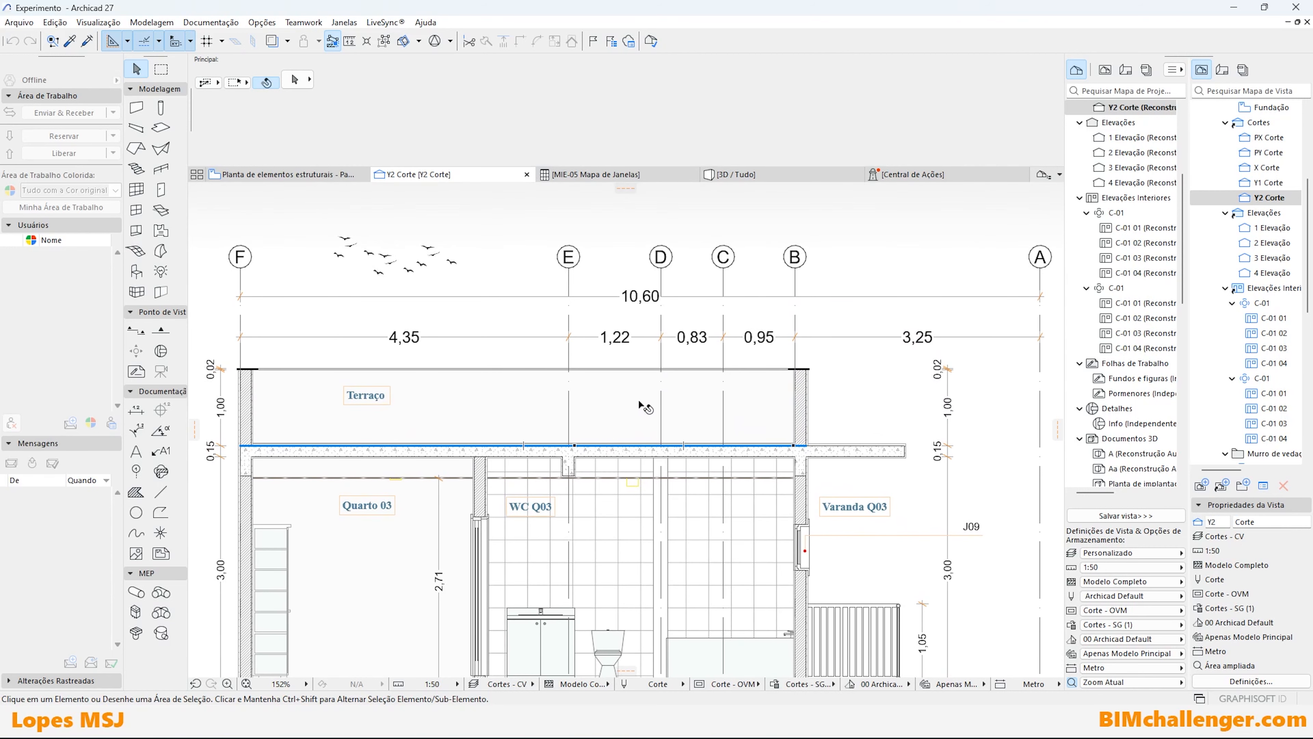
scroll(638, 399, down, 1)
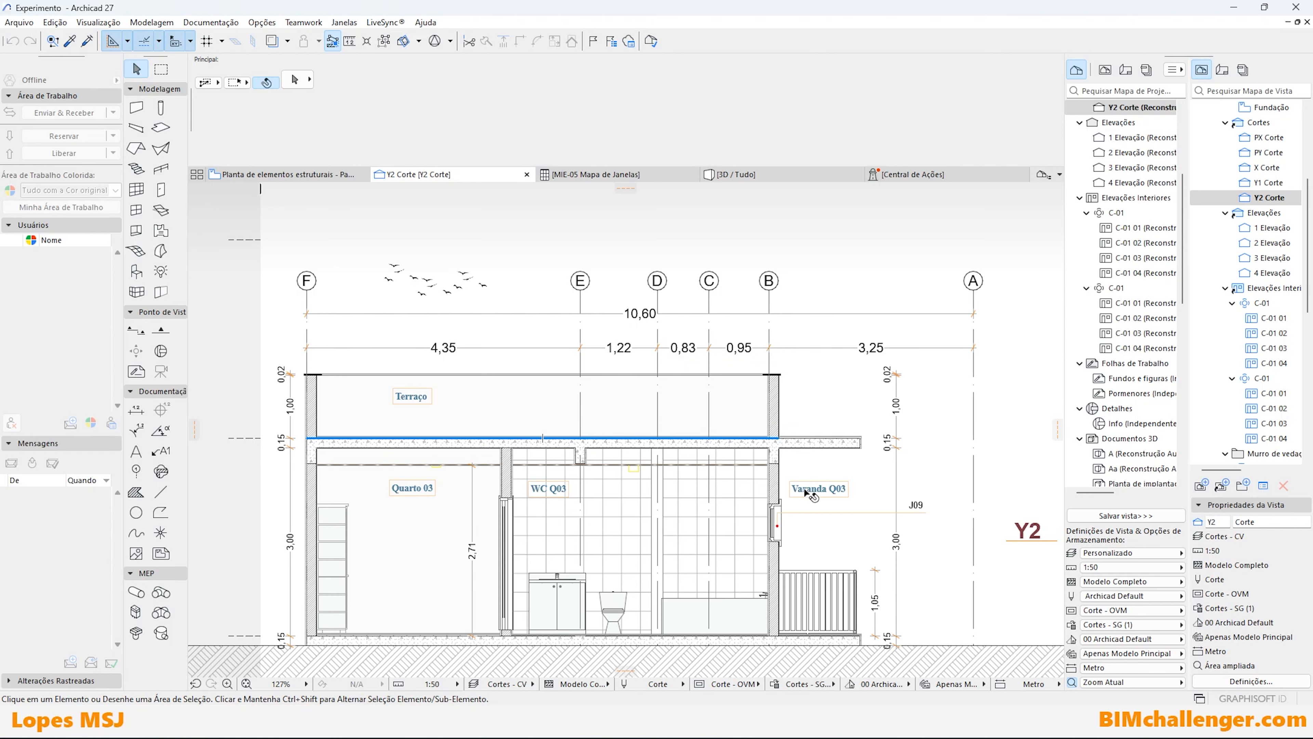
Select the window in the wall beside Varanda Q03 and open its settings.
scroll(810, 505, up, 5)
scroll(717, 512, up, 4)
click(598, 435)
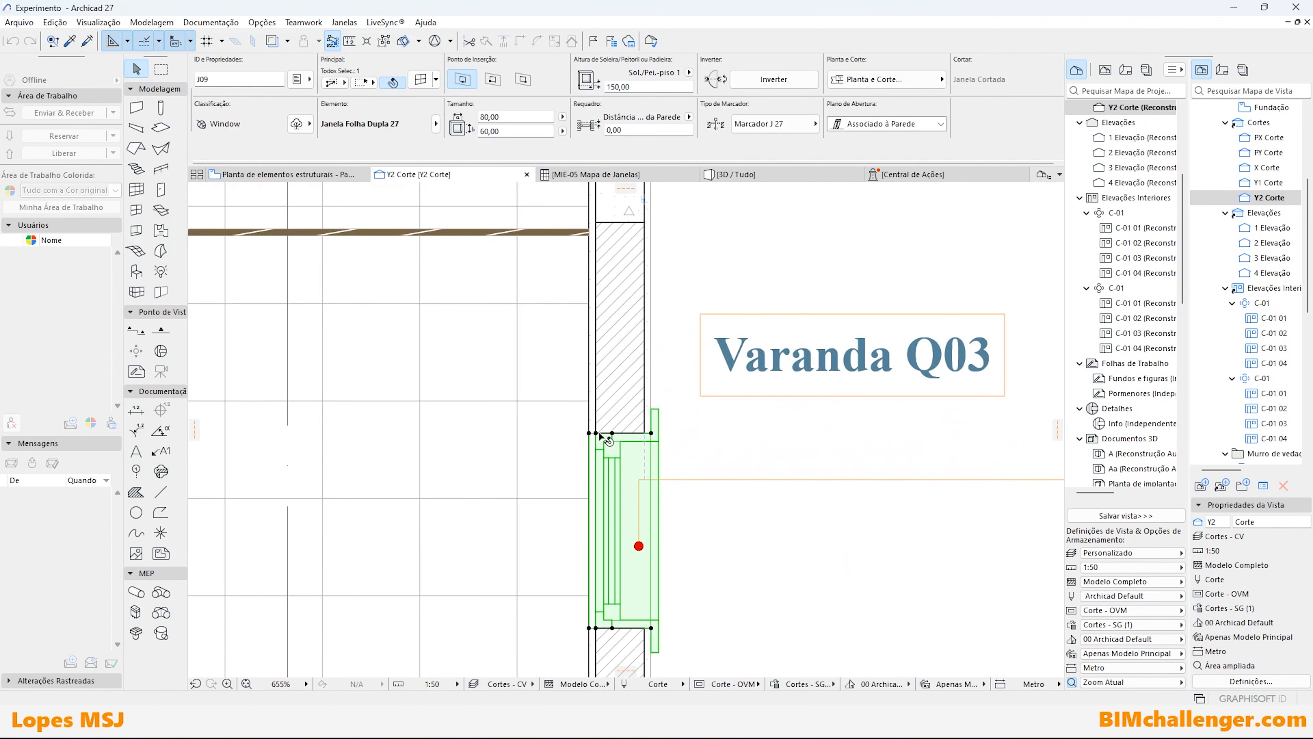
double_click(642, 437)
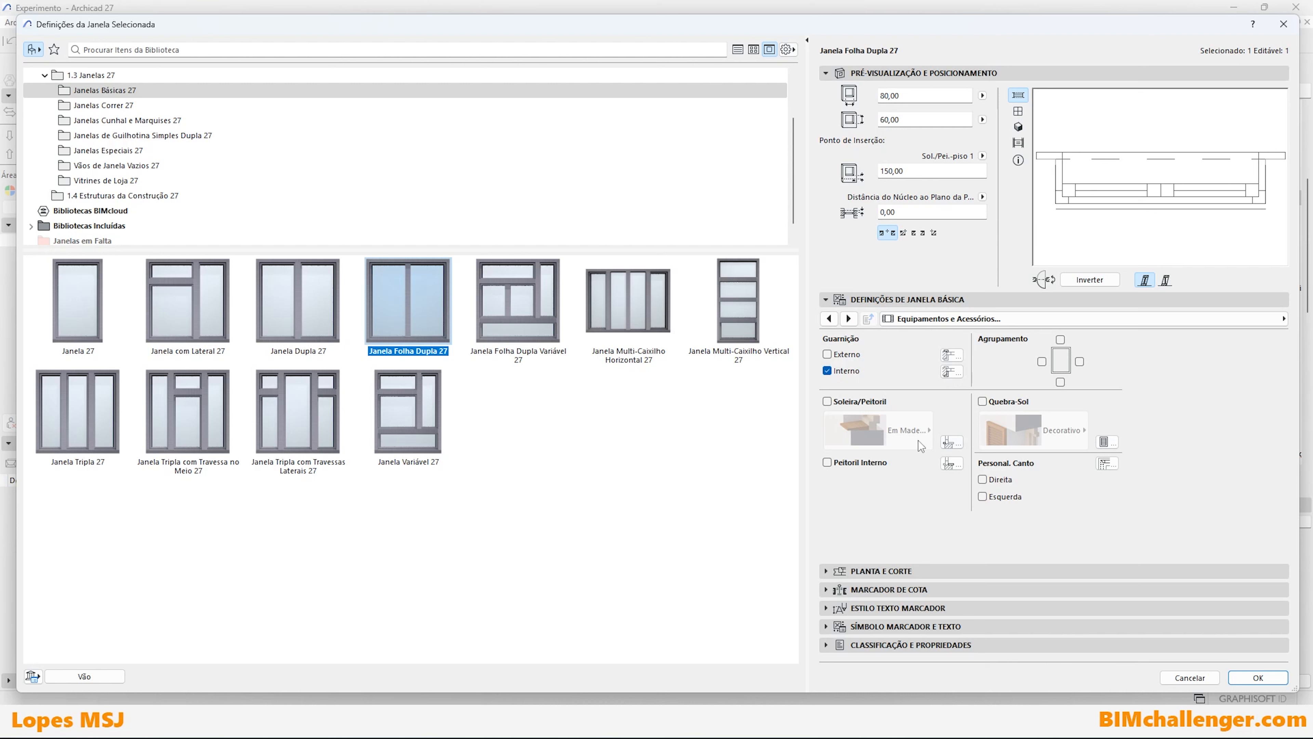
Examine the selected window's classification and properties, including its ID, ratings, product info and manufacturing data.
click(851, 645)
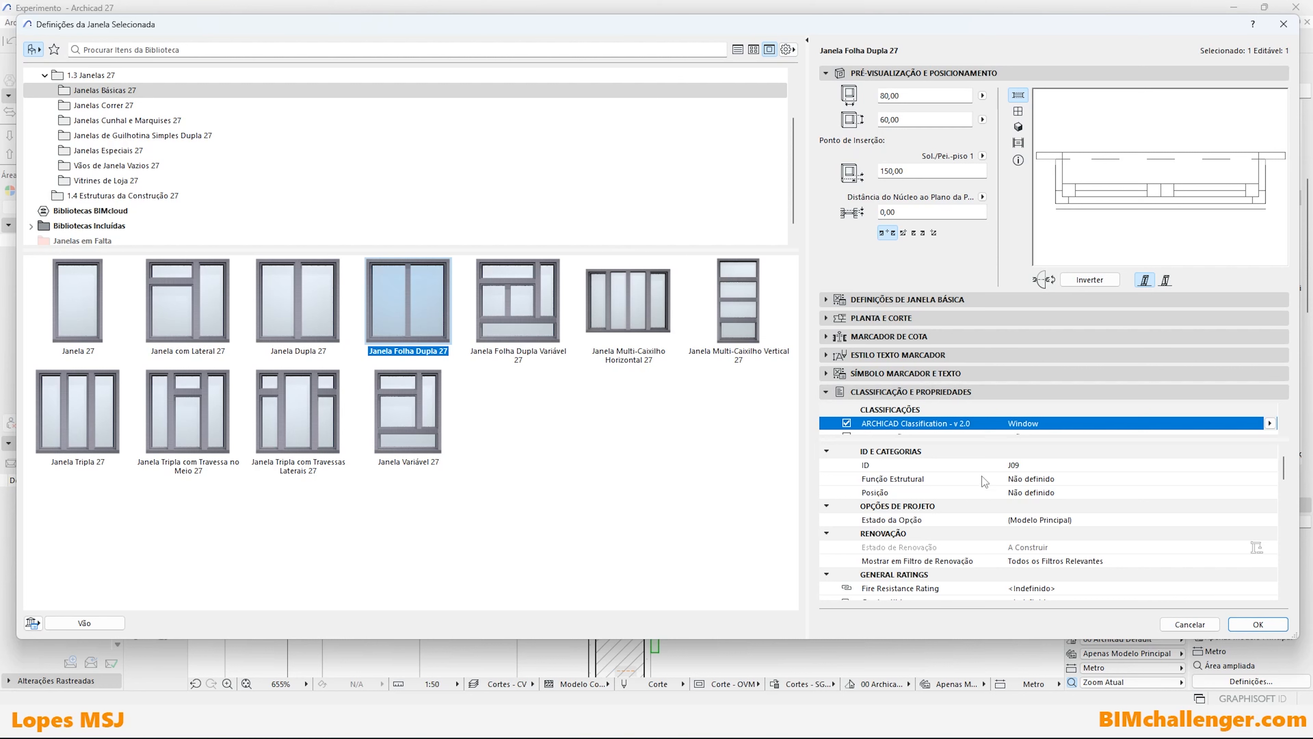
scroll(910, 481, down, 1)
scroll(906, 484, down, 6)
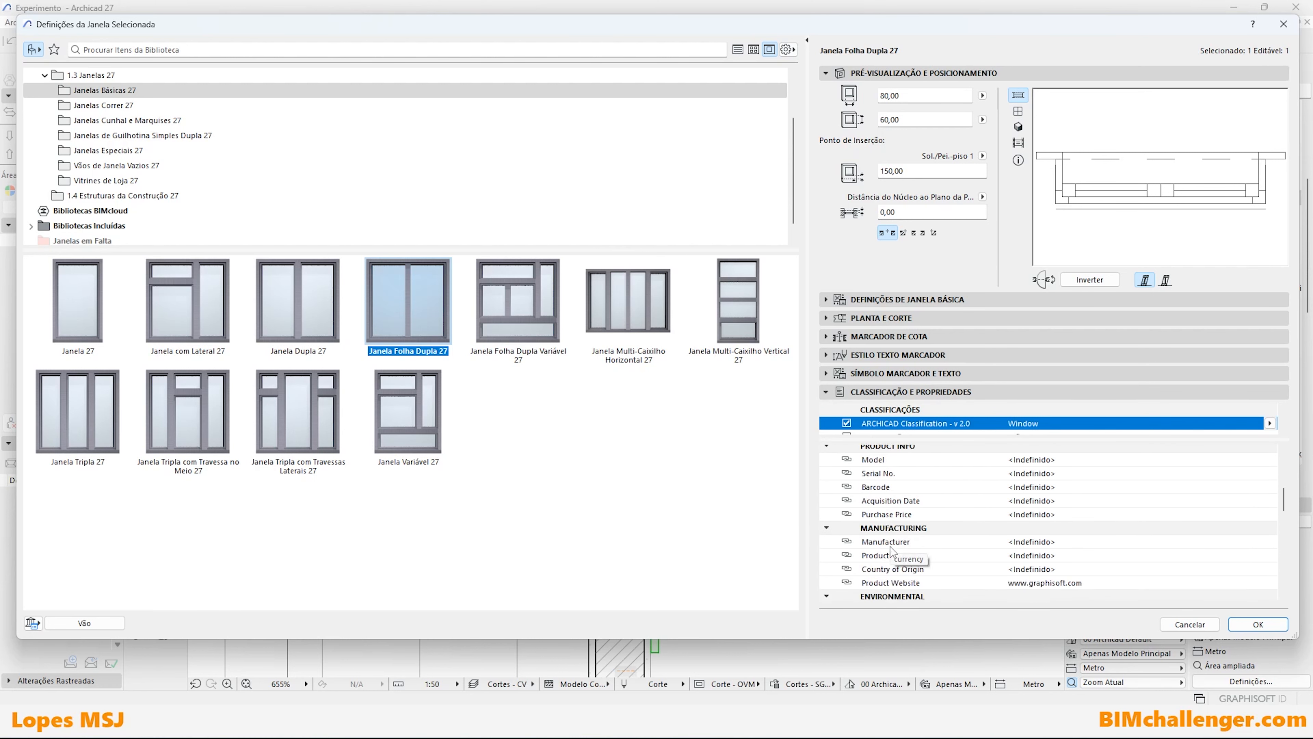
scroll(893, 556, down, 10)
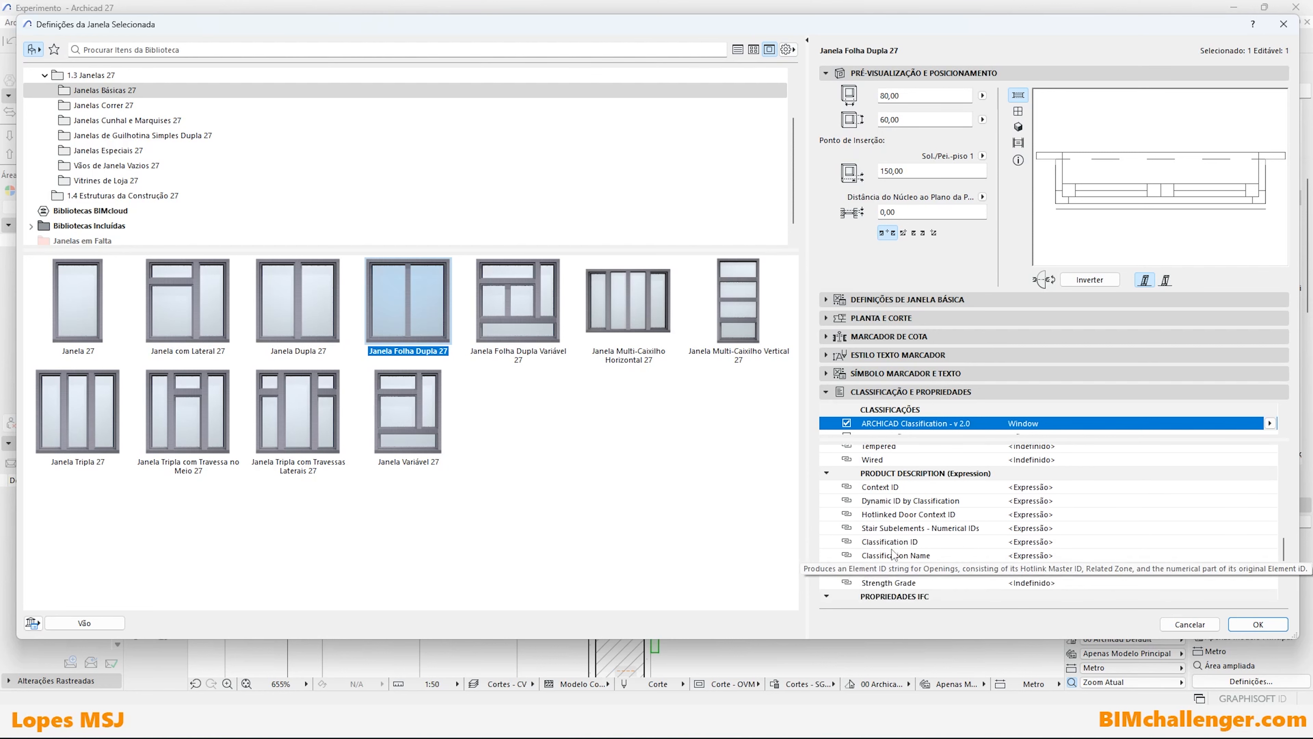
scroll(894, 548, up, 10)
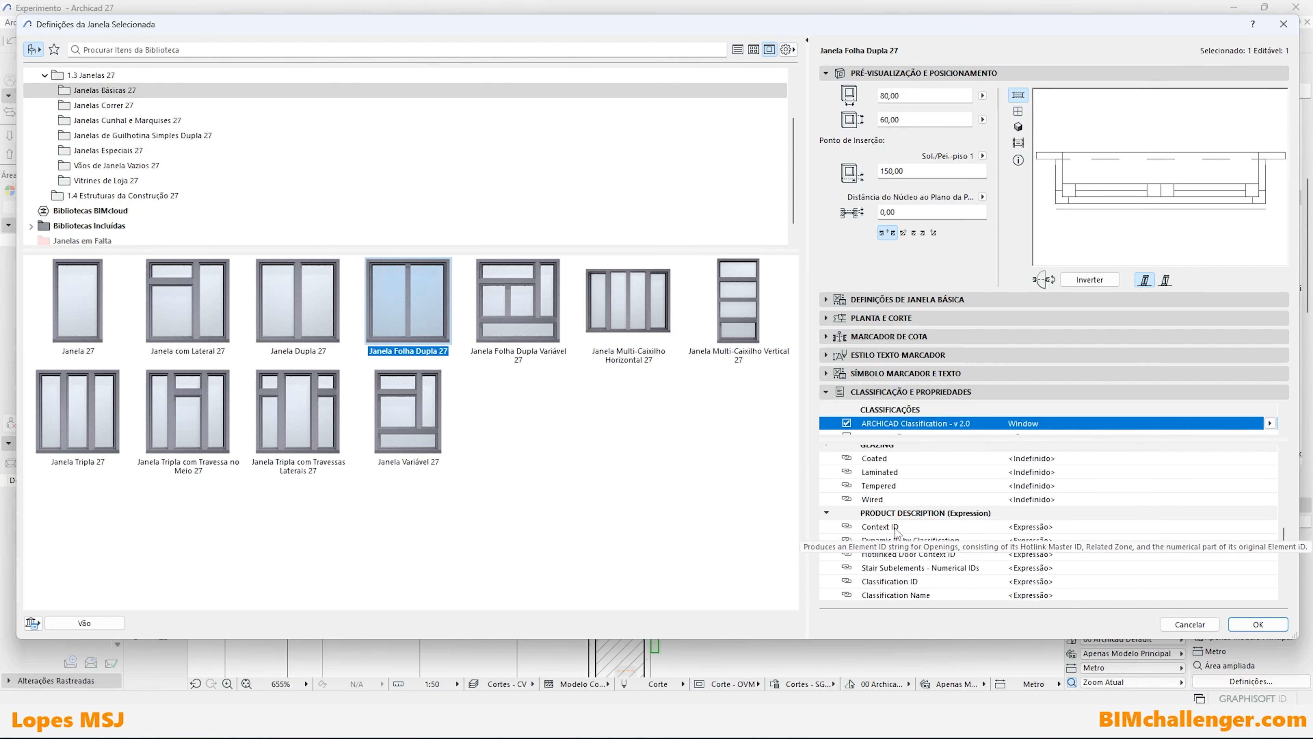
scroll(900, 525, up, 3)
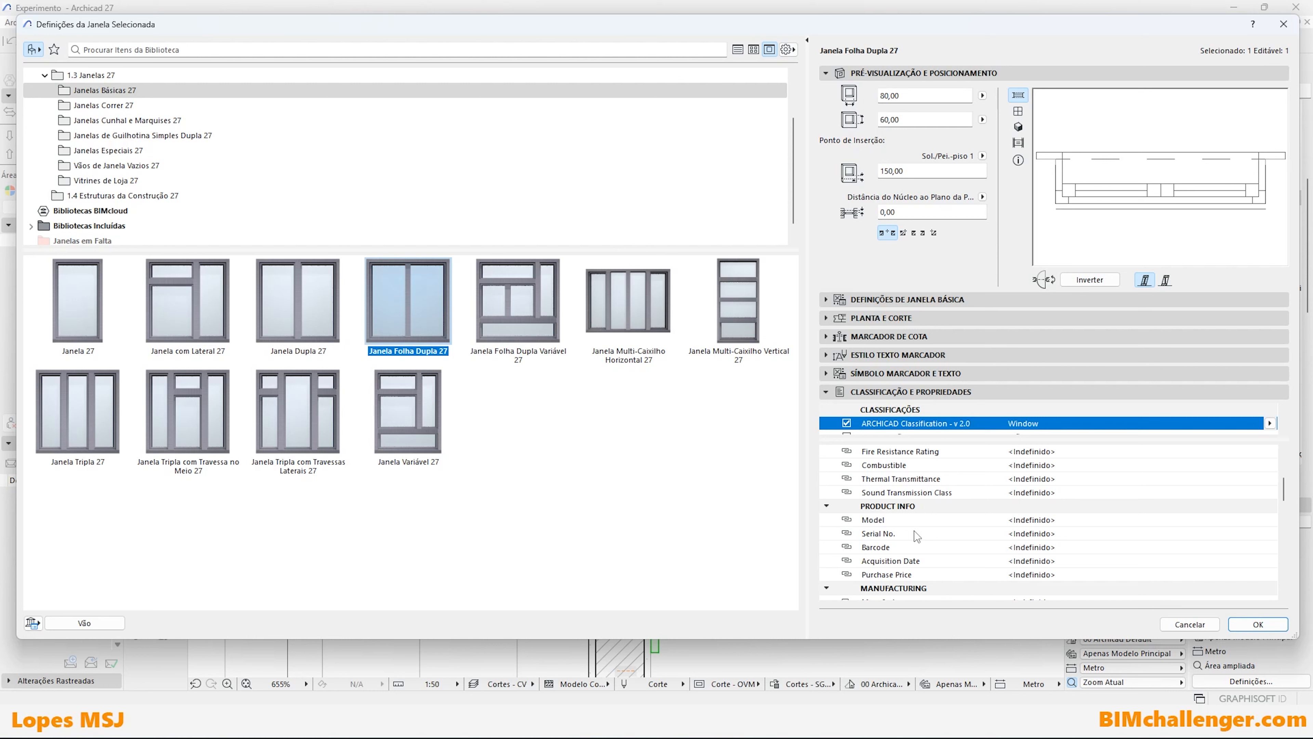
click(877, 492)
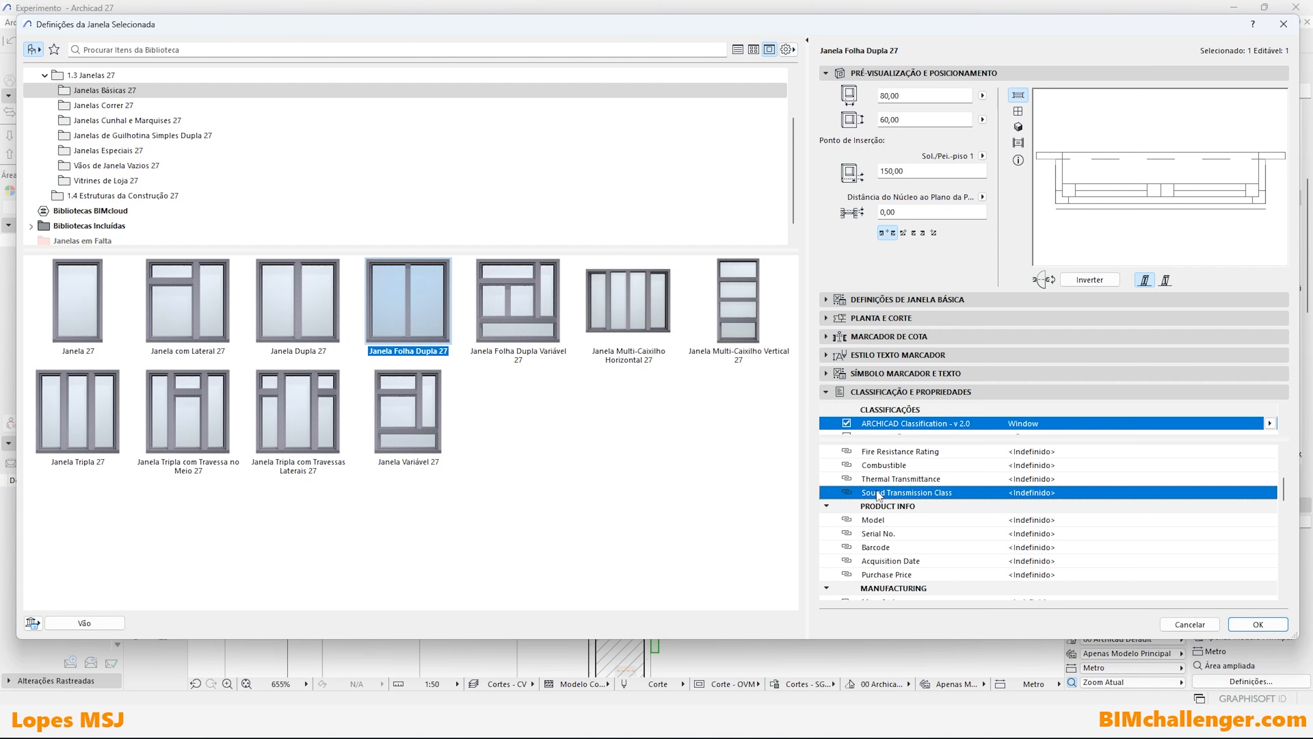
click(893, 519)
click(887, 548)
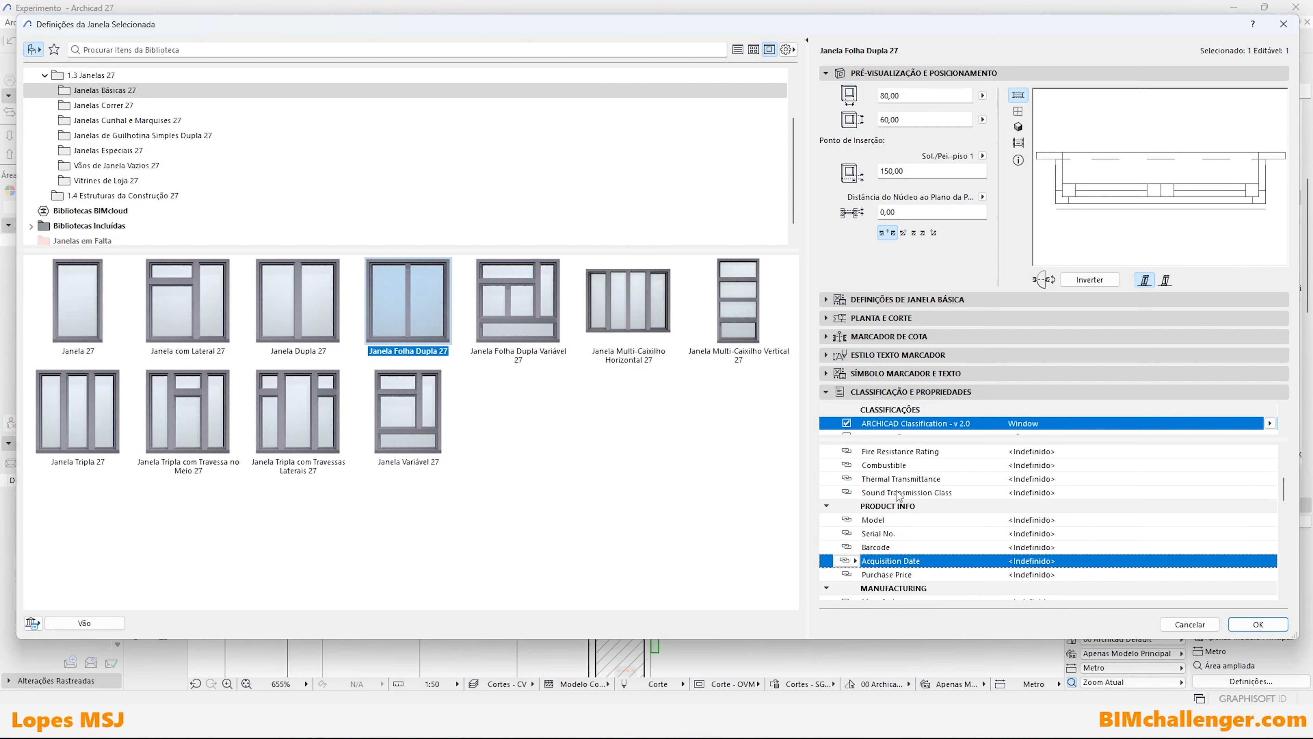
scroll(1017, 491, up, 5)
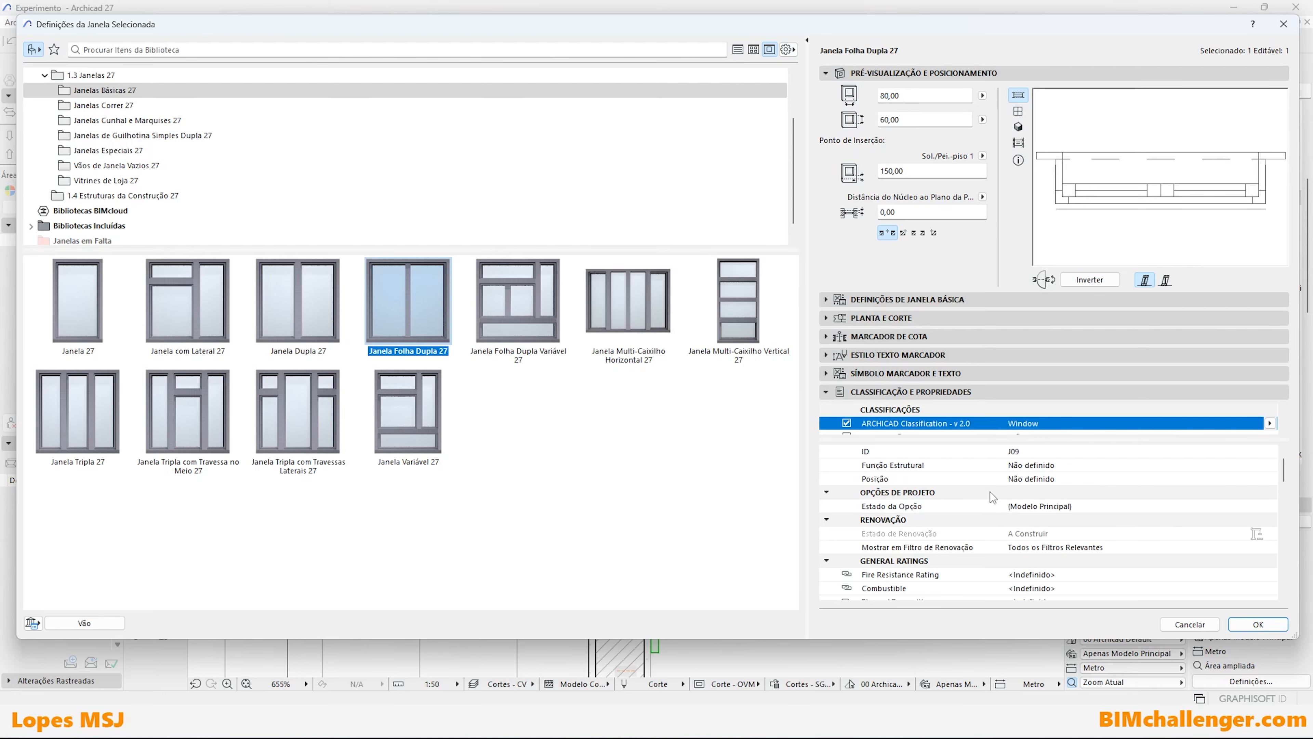
click(1258, 624)
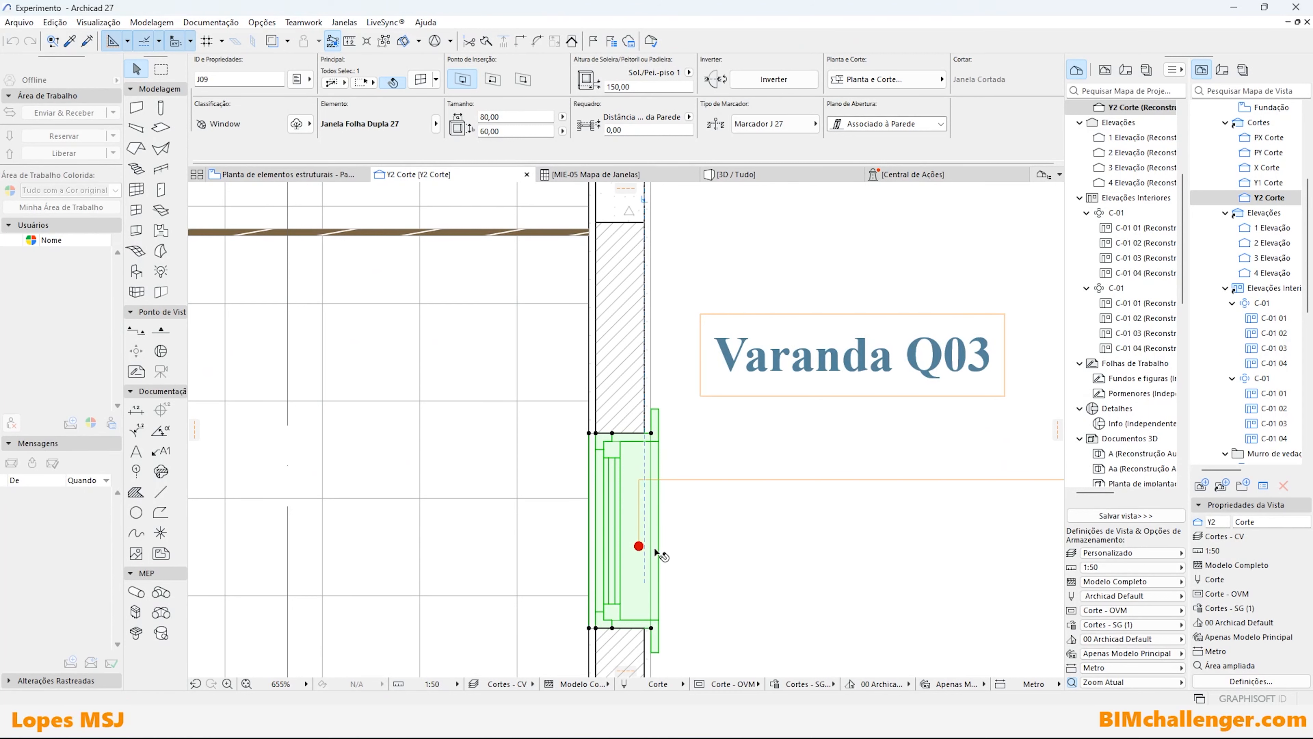
Change the ID of the selected window beside Varanda Q03 to J15.
scroll(488, 466, down, 4)
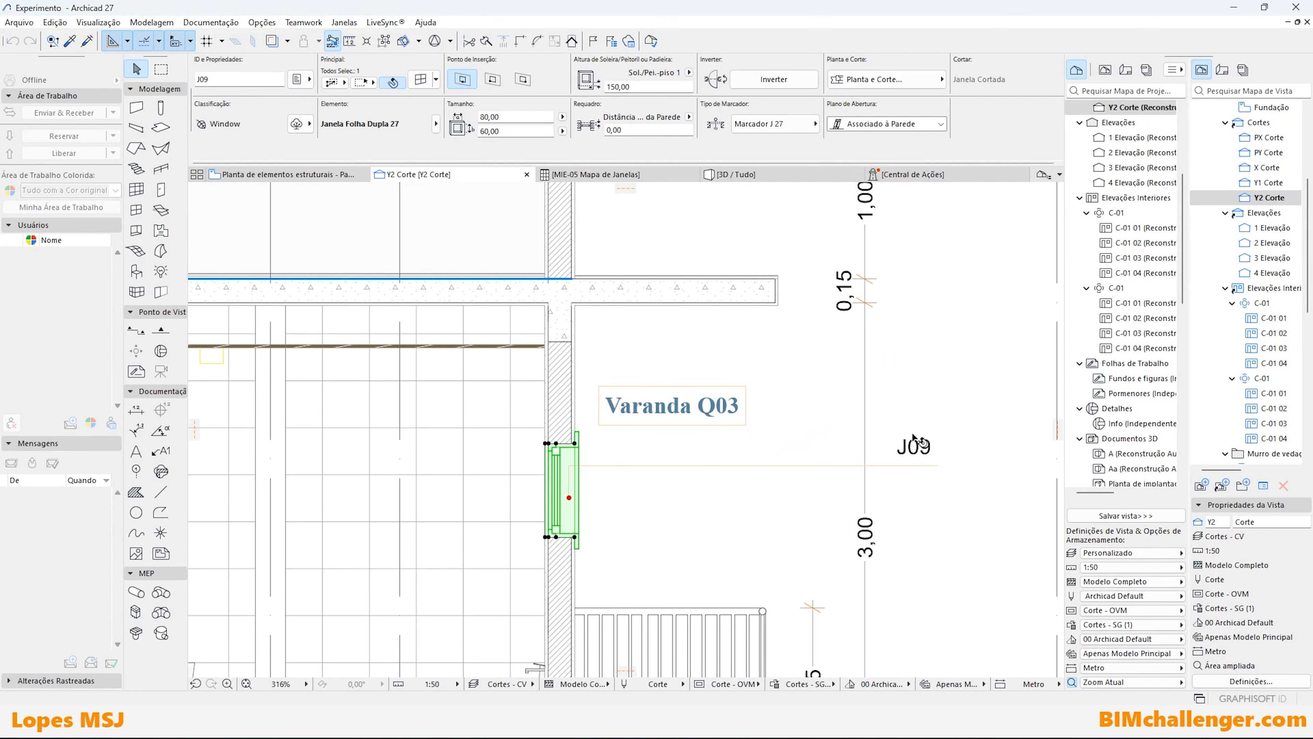
scroll(900, 451, up, 1)
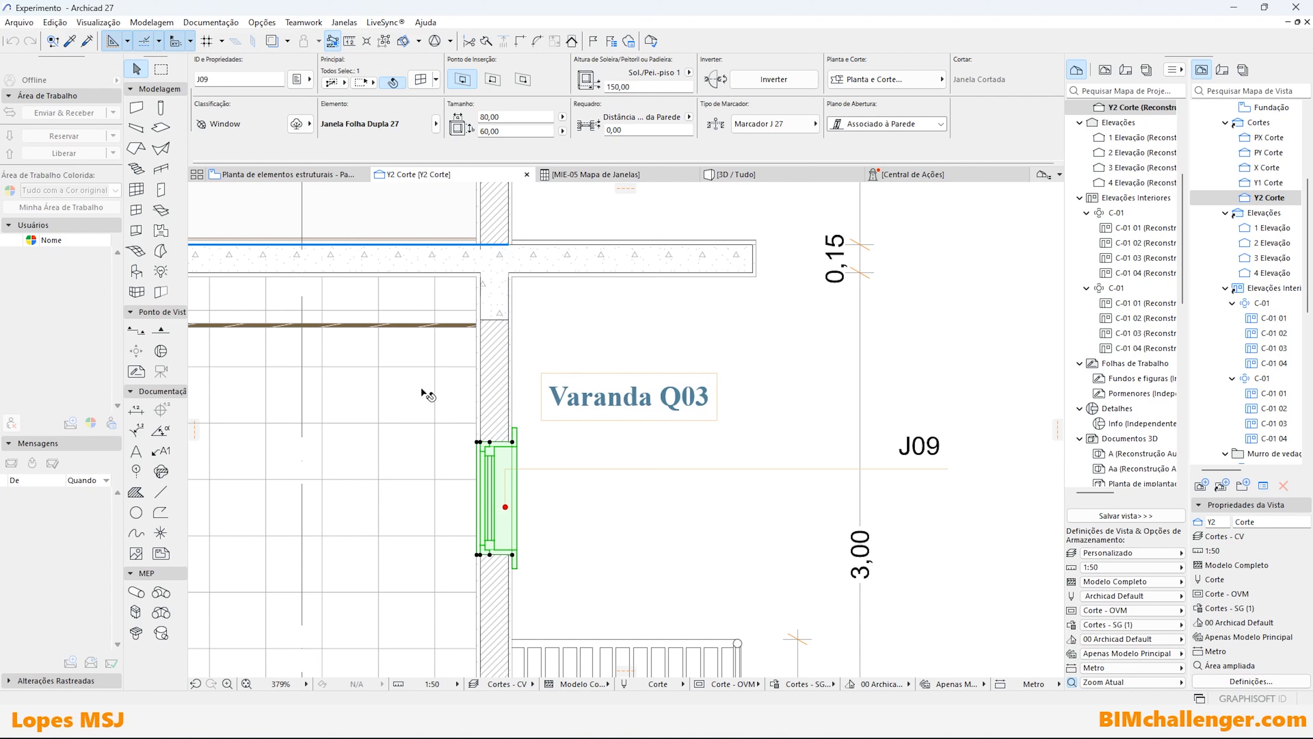
click(238, 79)
click(225, 80)
key(BackSpace)
key(BackSpace)
text(15)
click(998, 460)
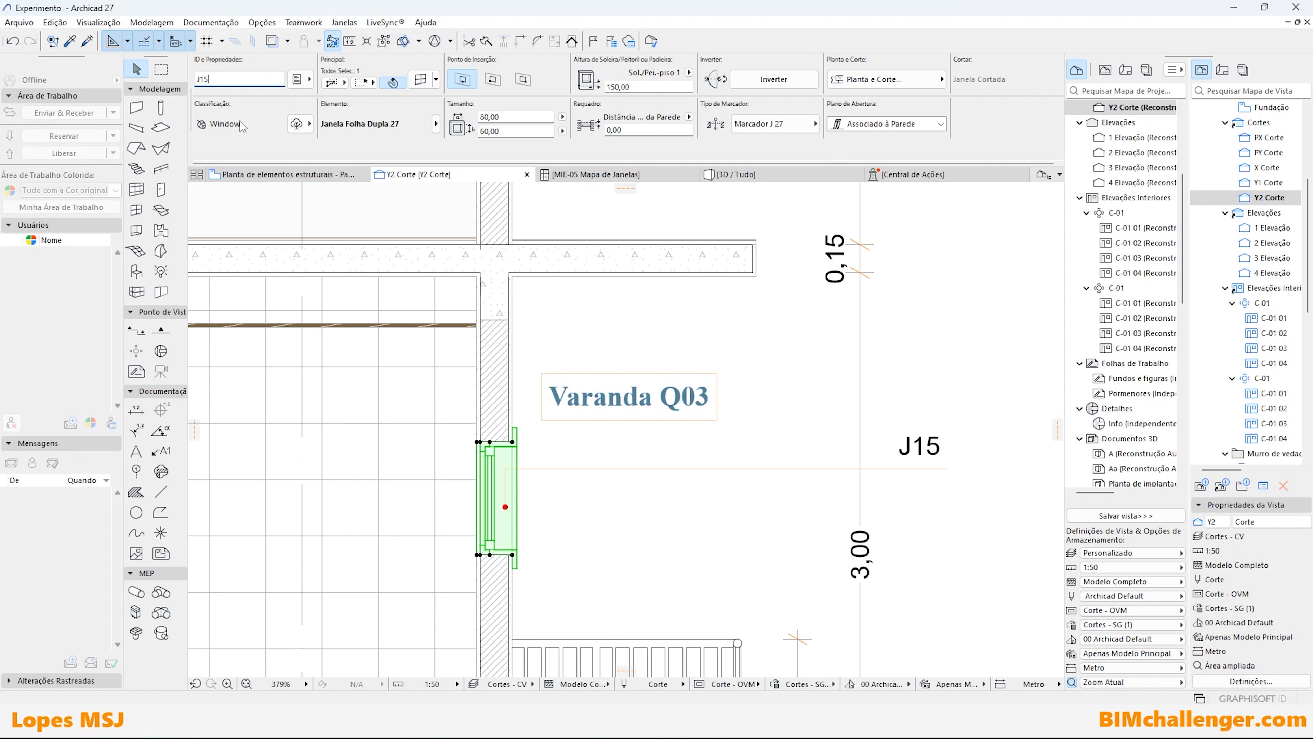
key(ctrl+2)
mouse_move(180, 93)
ctrl+mouse_down()
mouse_move(343, 142)
mouse_move(327, 144)
ctrl+mouse_up()
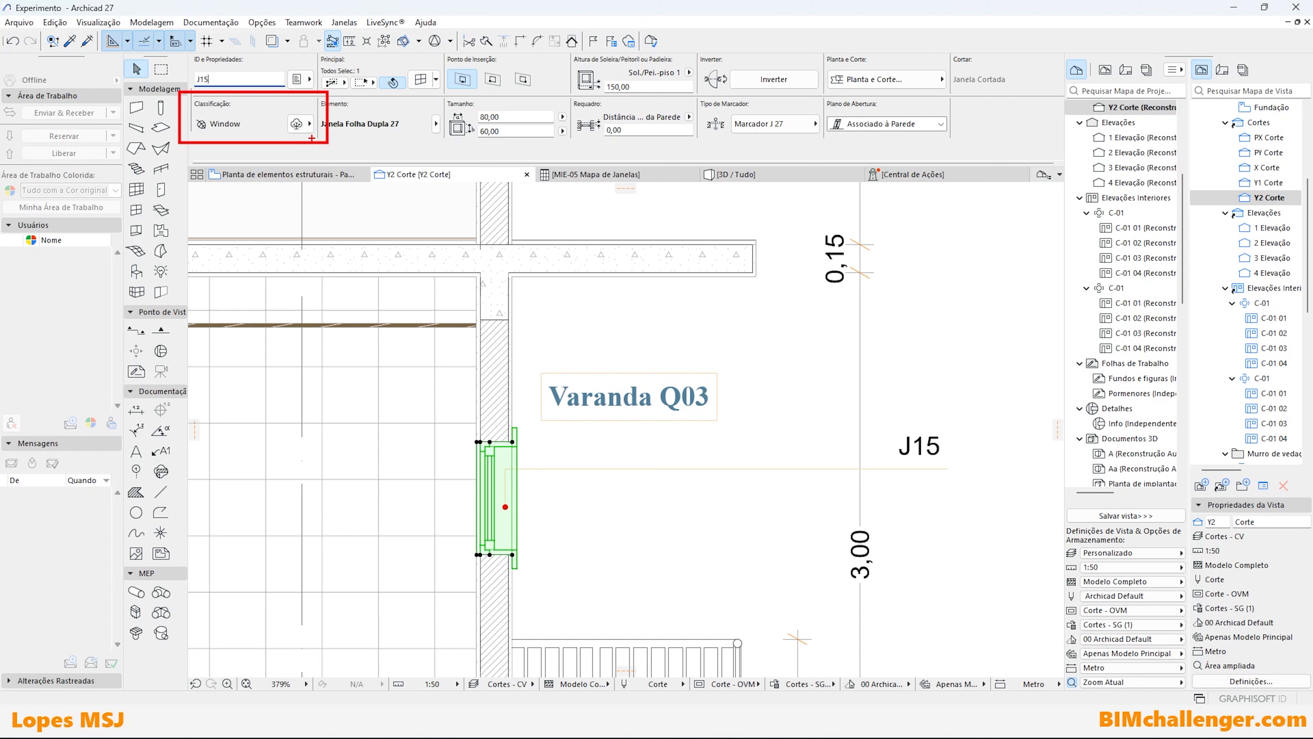
key(Escape)
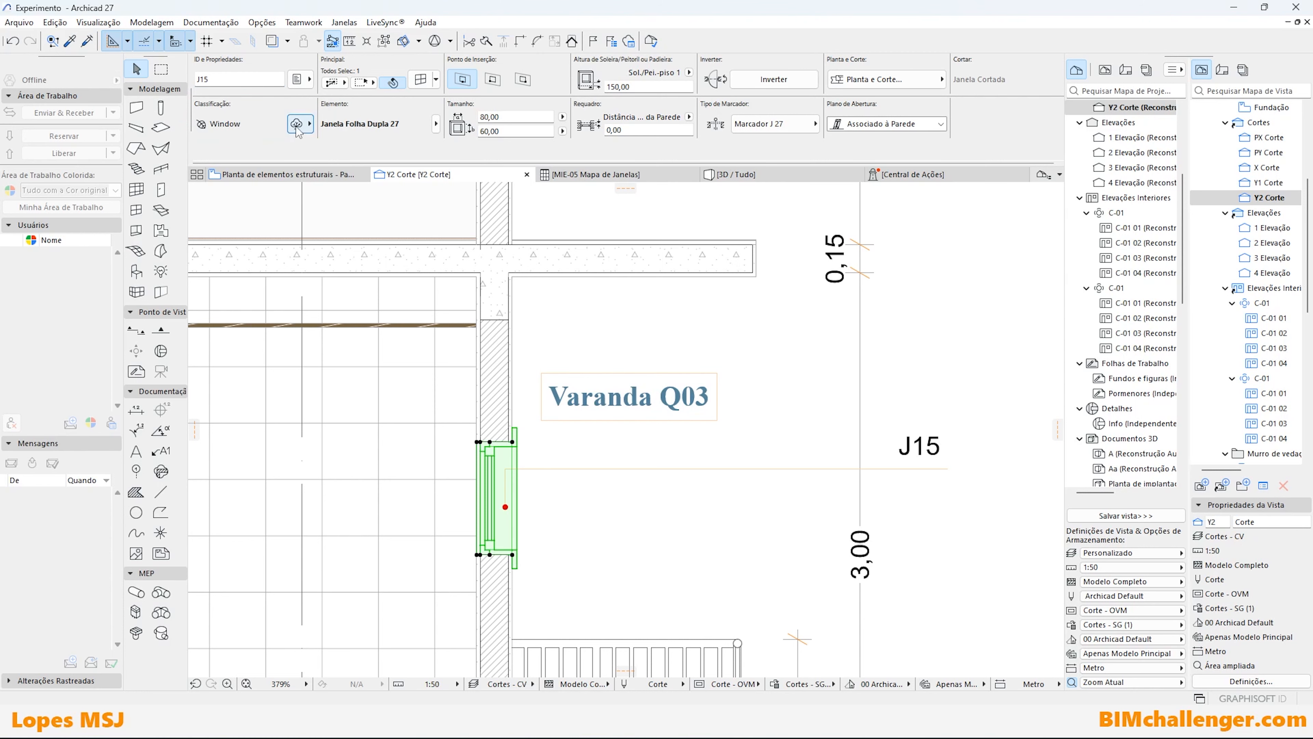
Open the scheme settings of the MIE-05 Mapa de Janelas schedule and check the classification criterion's available values.
click(566, 176)
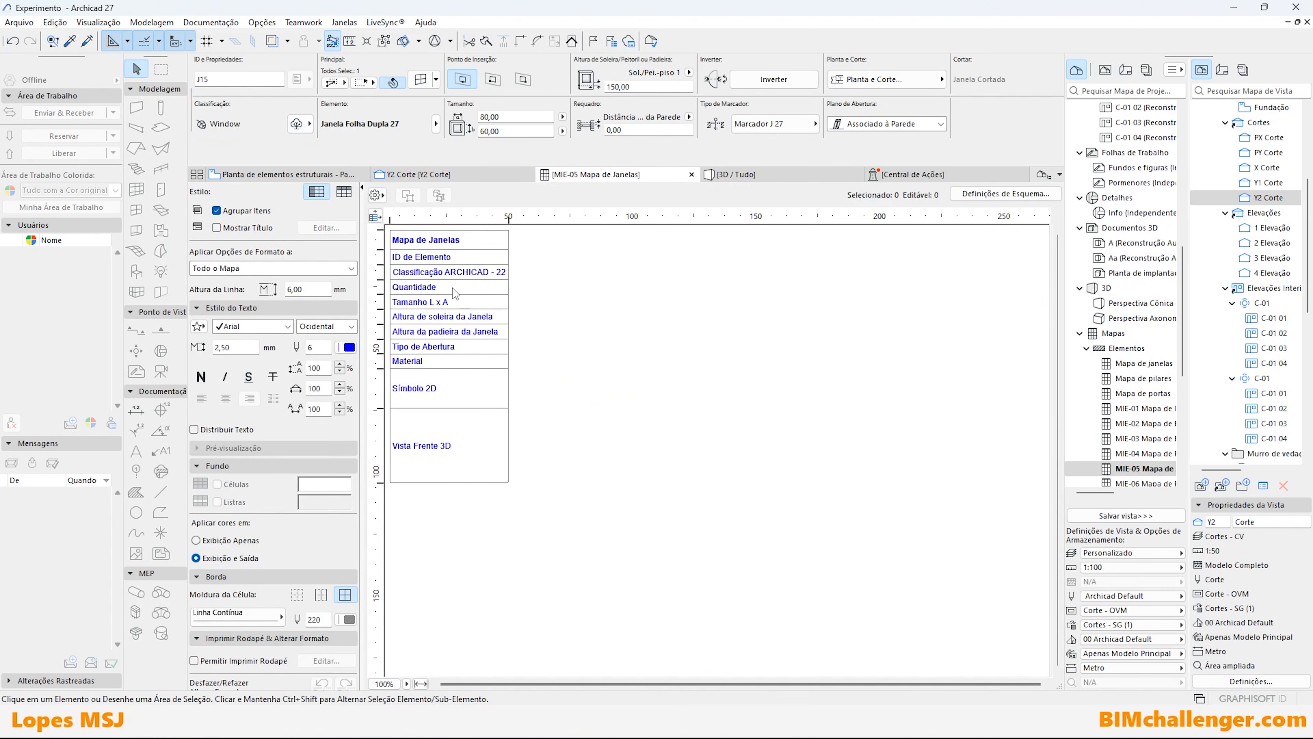
click(983, 199)
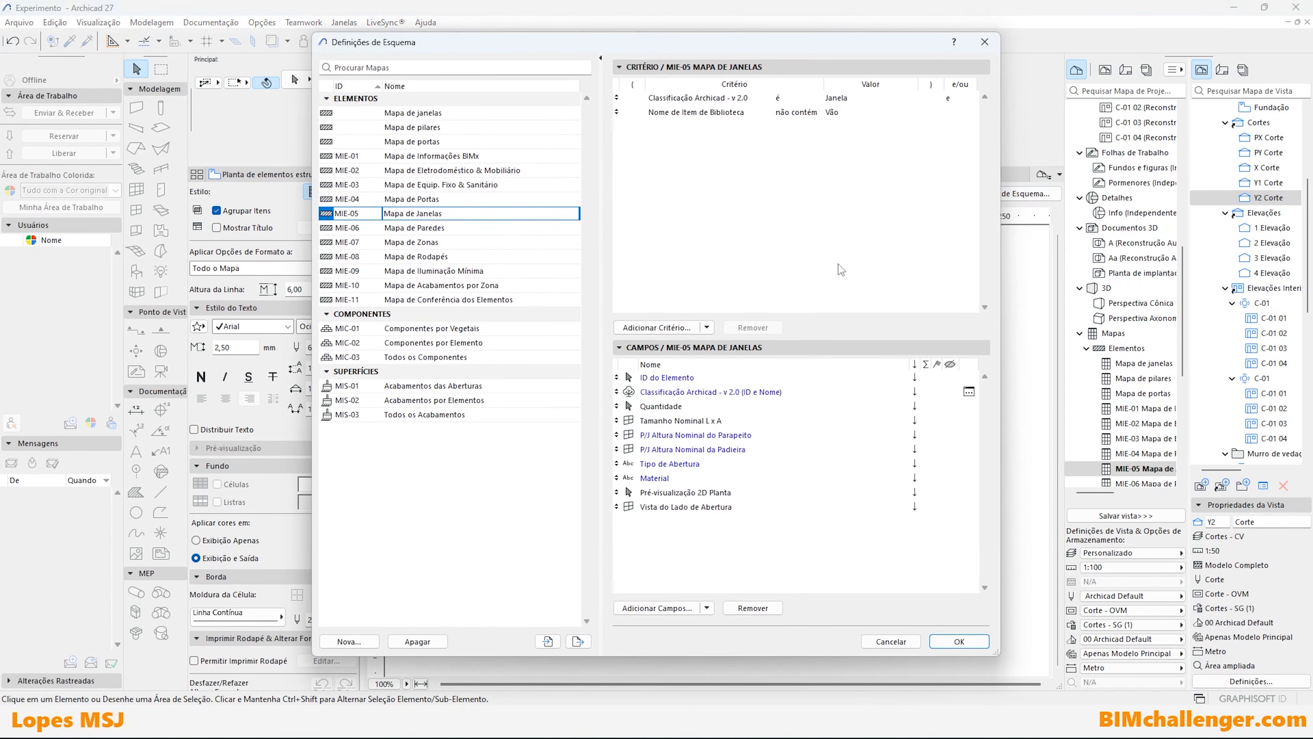
click(740, 99)
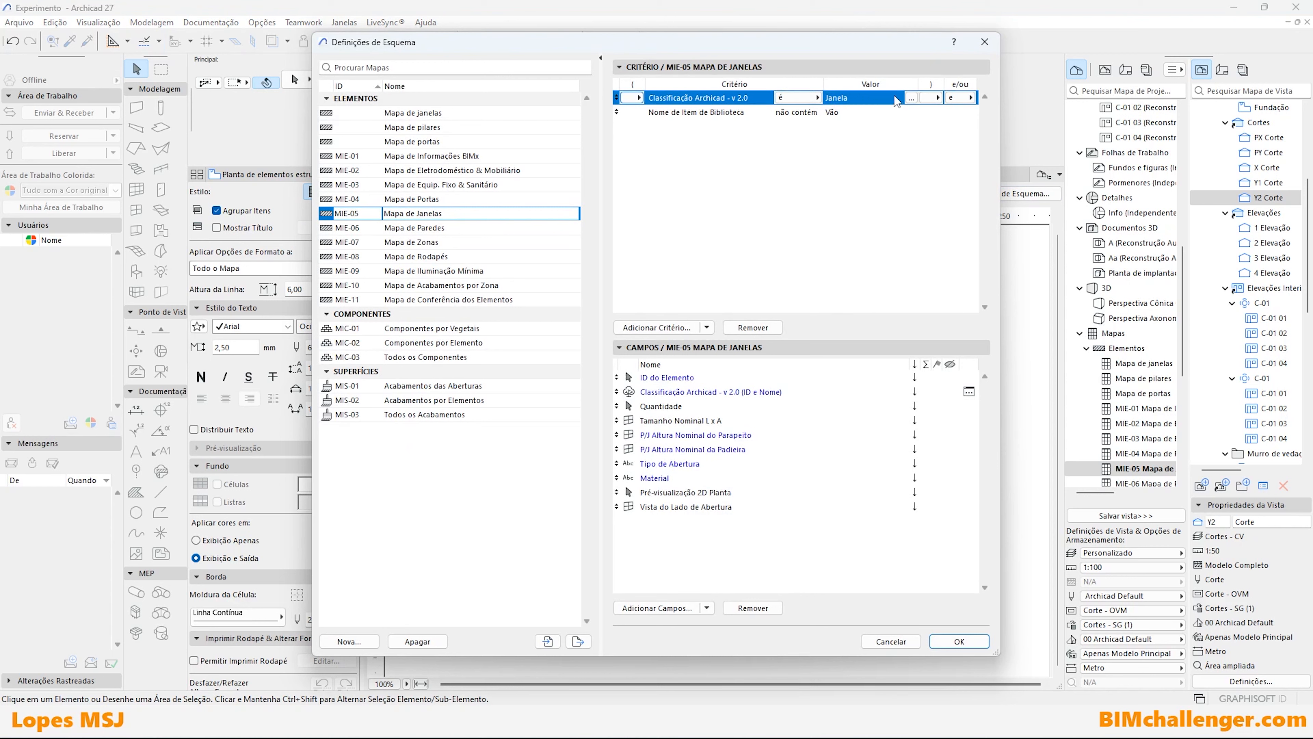
click(912, 98)
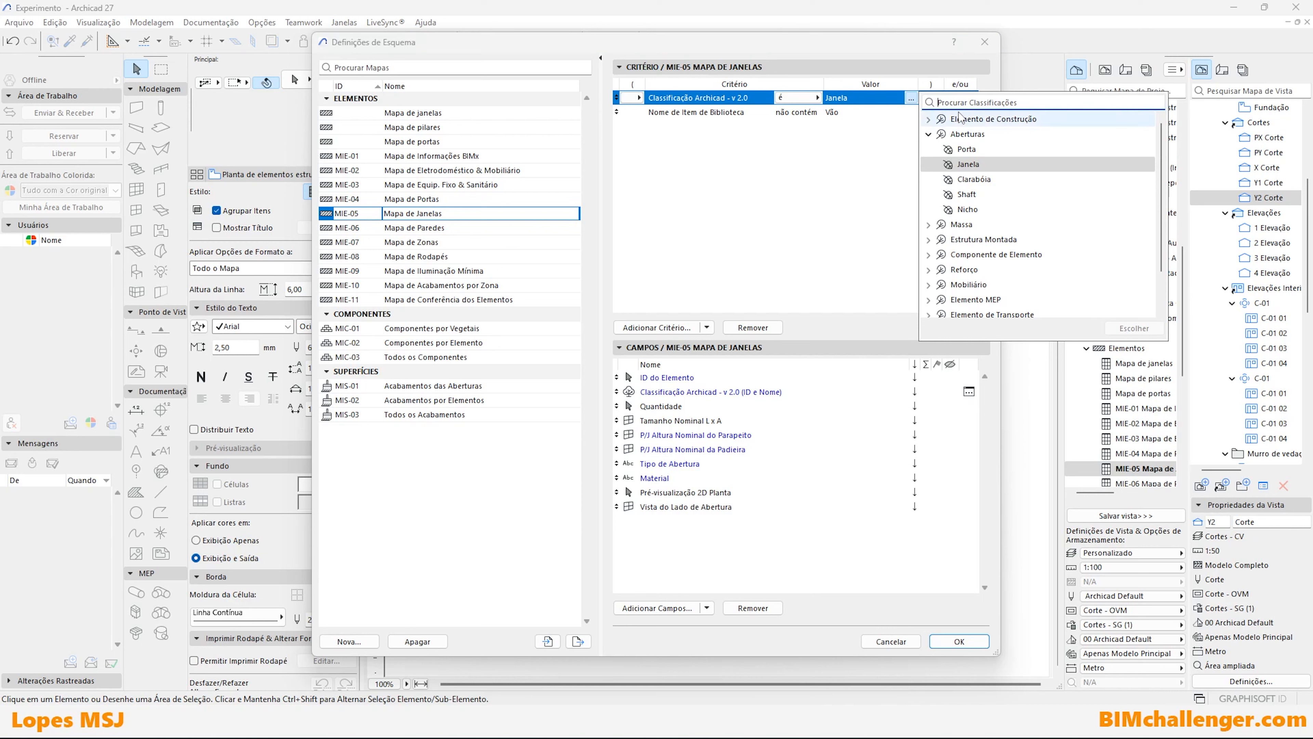
click(915, 124)
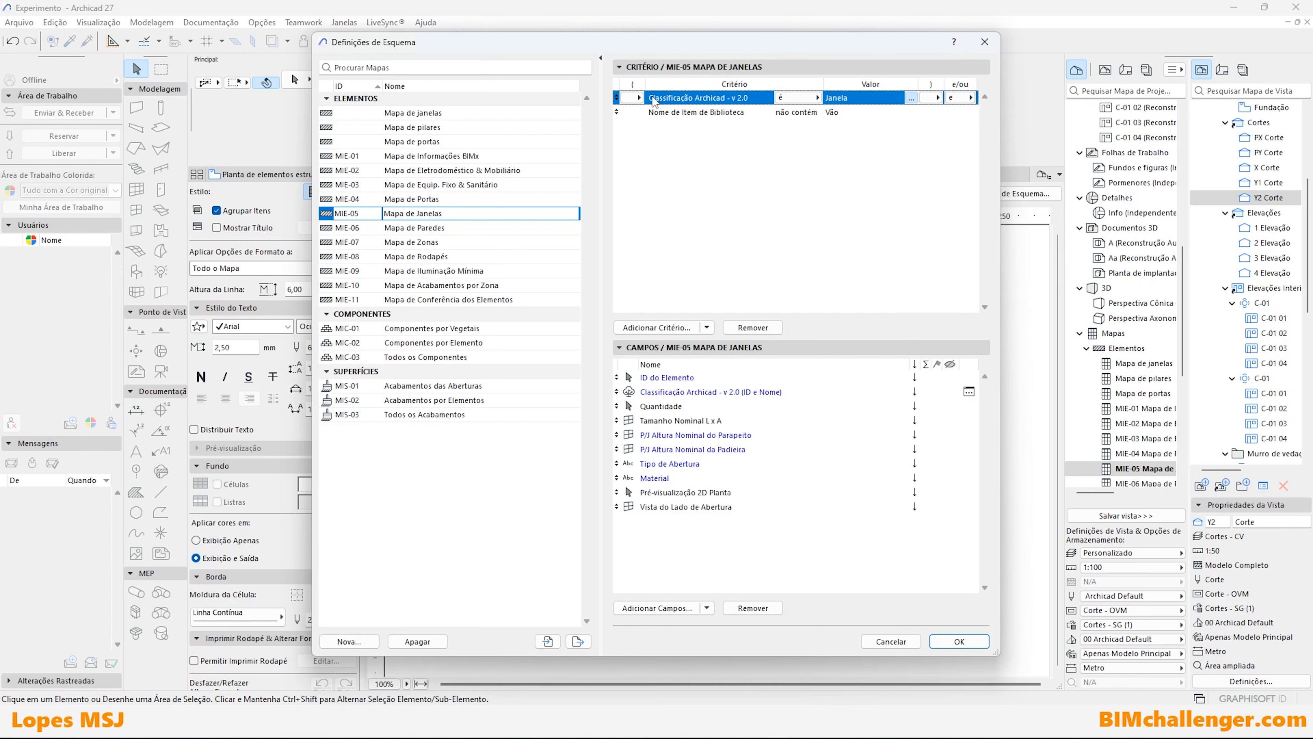
Replace the Classificação Archicad - v 2.0 criterion with the ARCHICAD Classification - v 2.0 criterion.
click(753, 328)
click(657, 327)
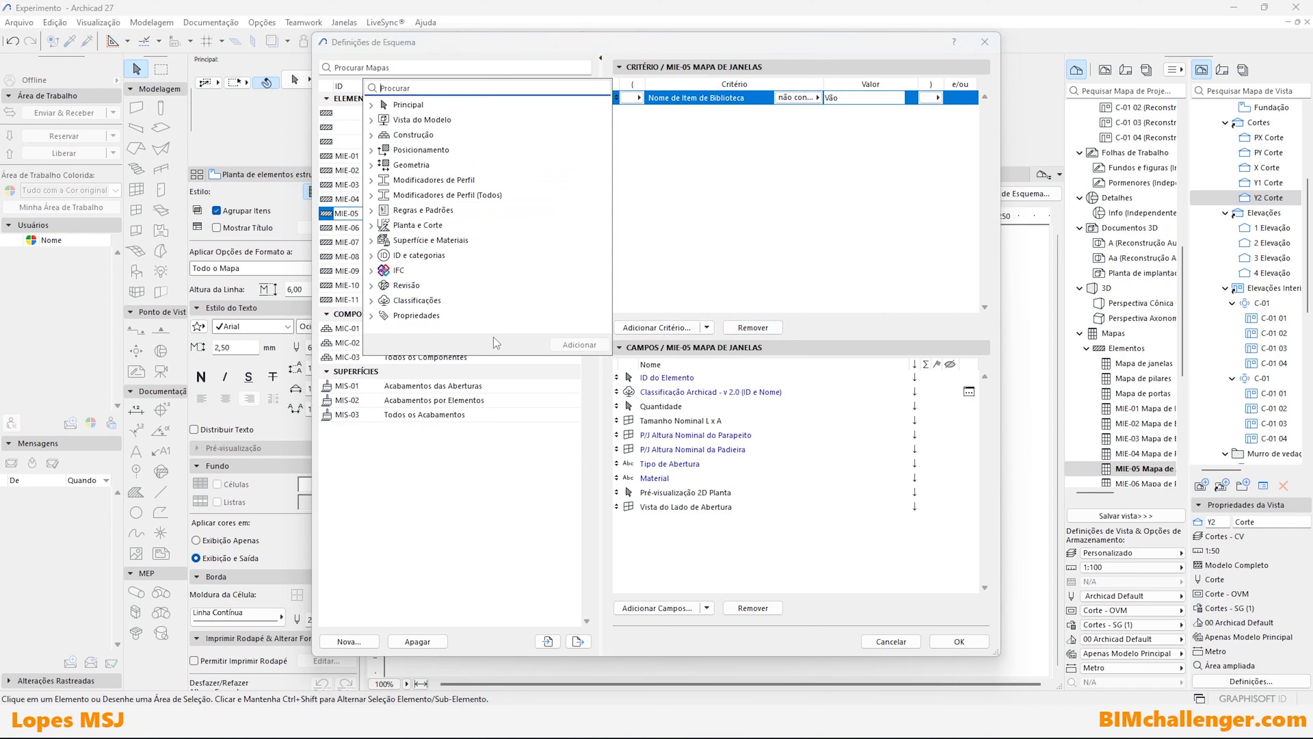
click(371, 301)
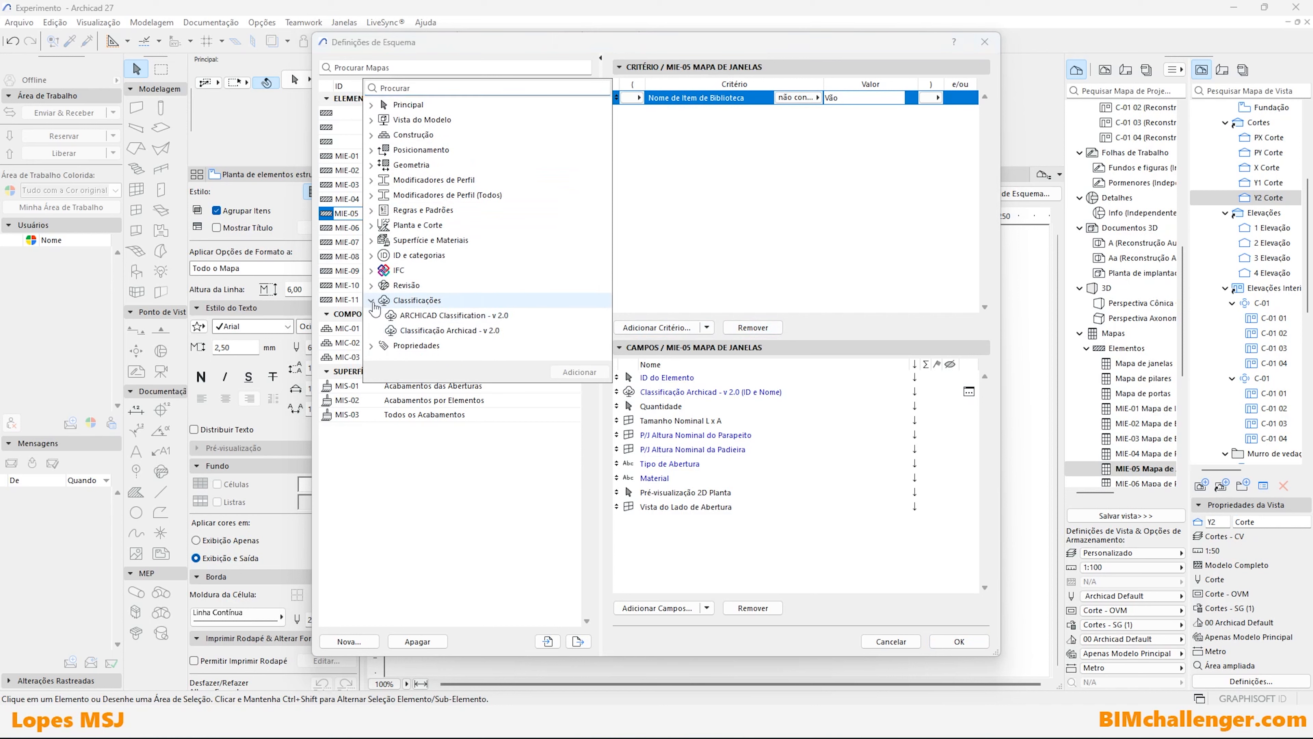
click(472, 320)
double_click(503, 318)
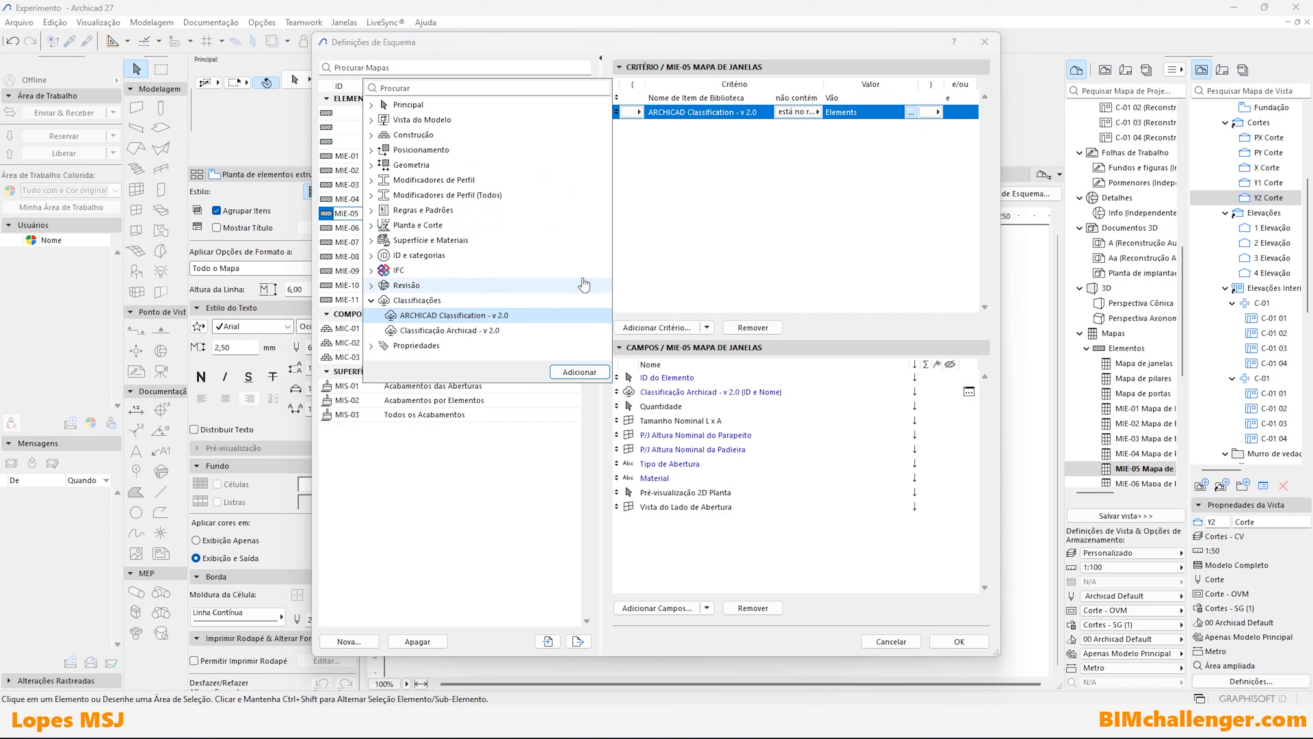
click(766, 120)
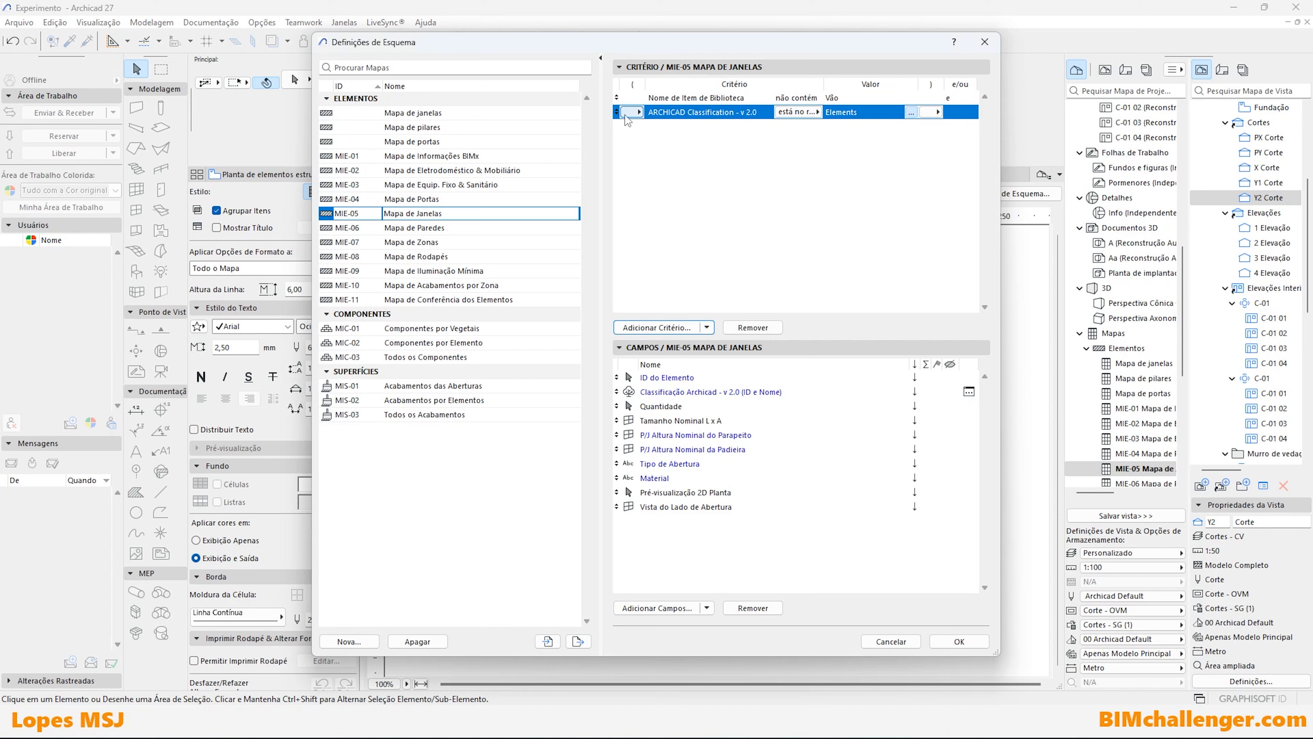
Move the ARCHICAD Classification - v 2.0 criterion above the library item name criterion and set its operator to "é".
drag(617, 112, 677, 101)
click(799, 97)
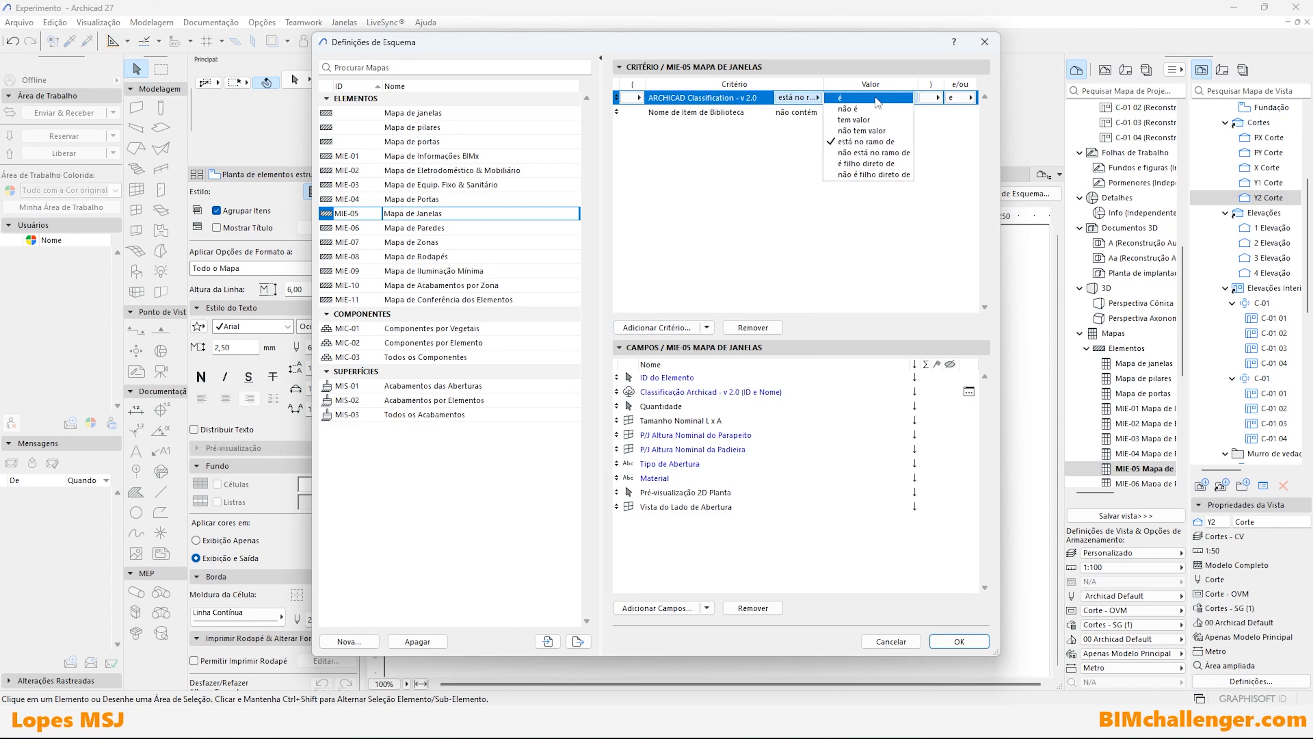
click(866, 102)
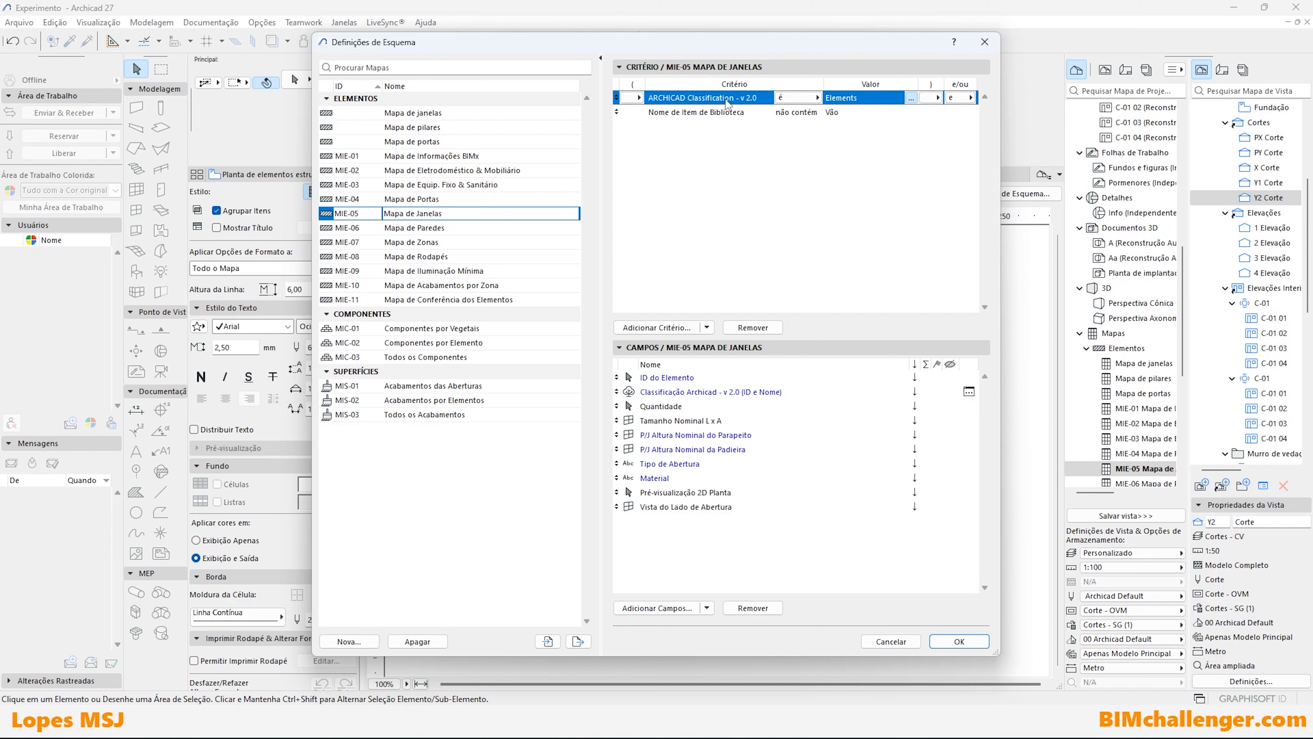
Set the ARCHICAD Classification - v 2.0 criterion's value to Window and apply the schedule's scheme settings.
click(911, 99)
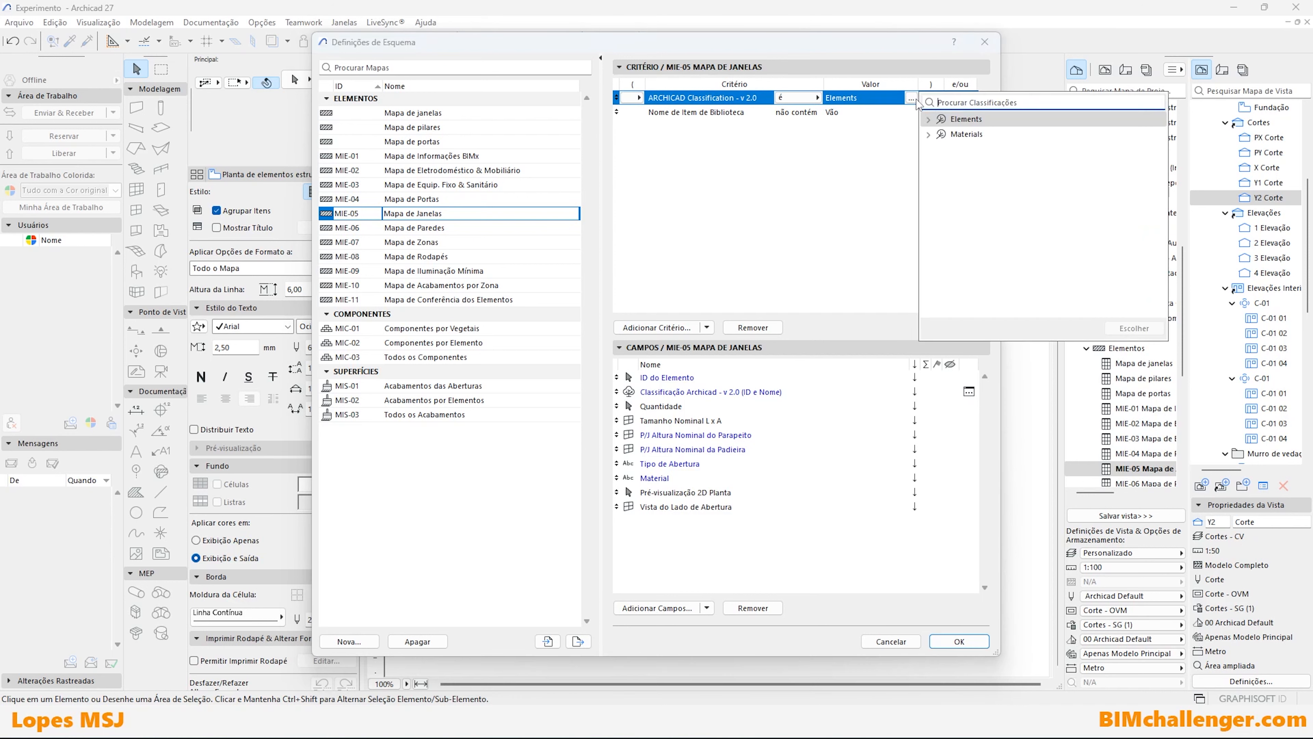
text(win)
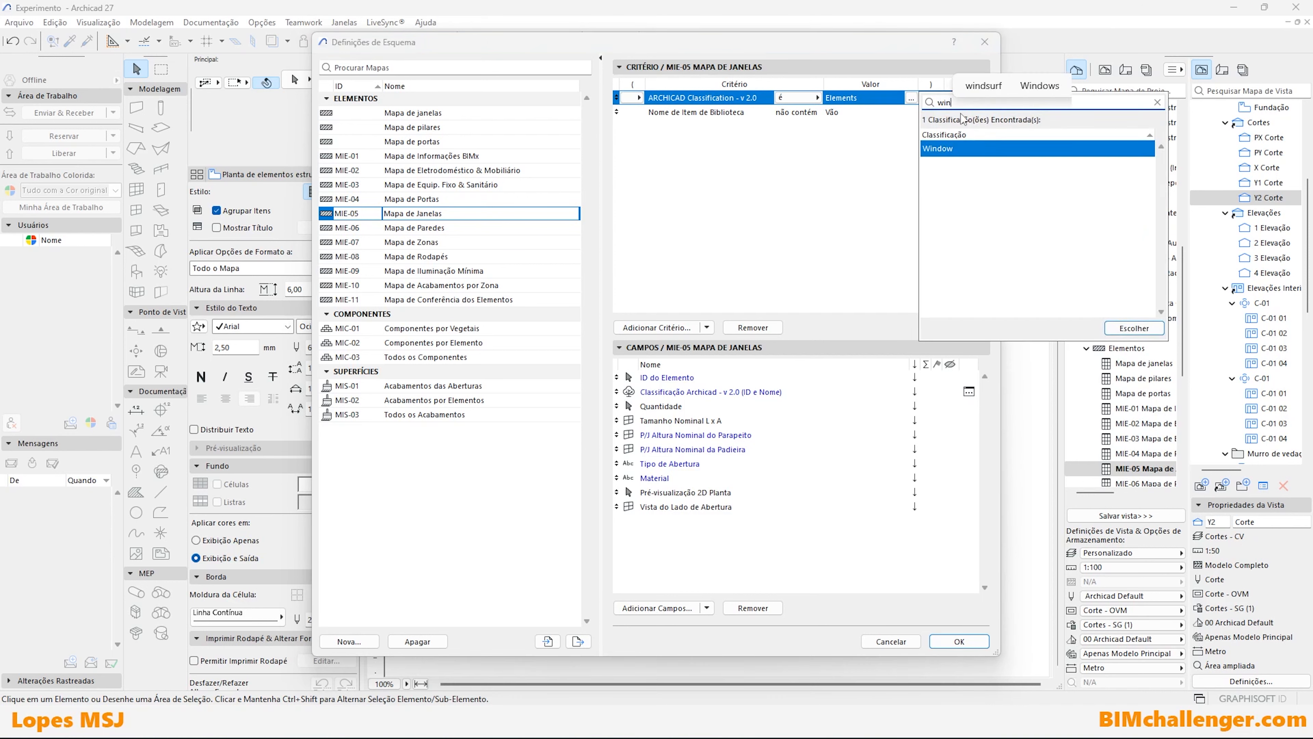
double_click(979, 150)
click(982, 643)
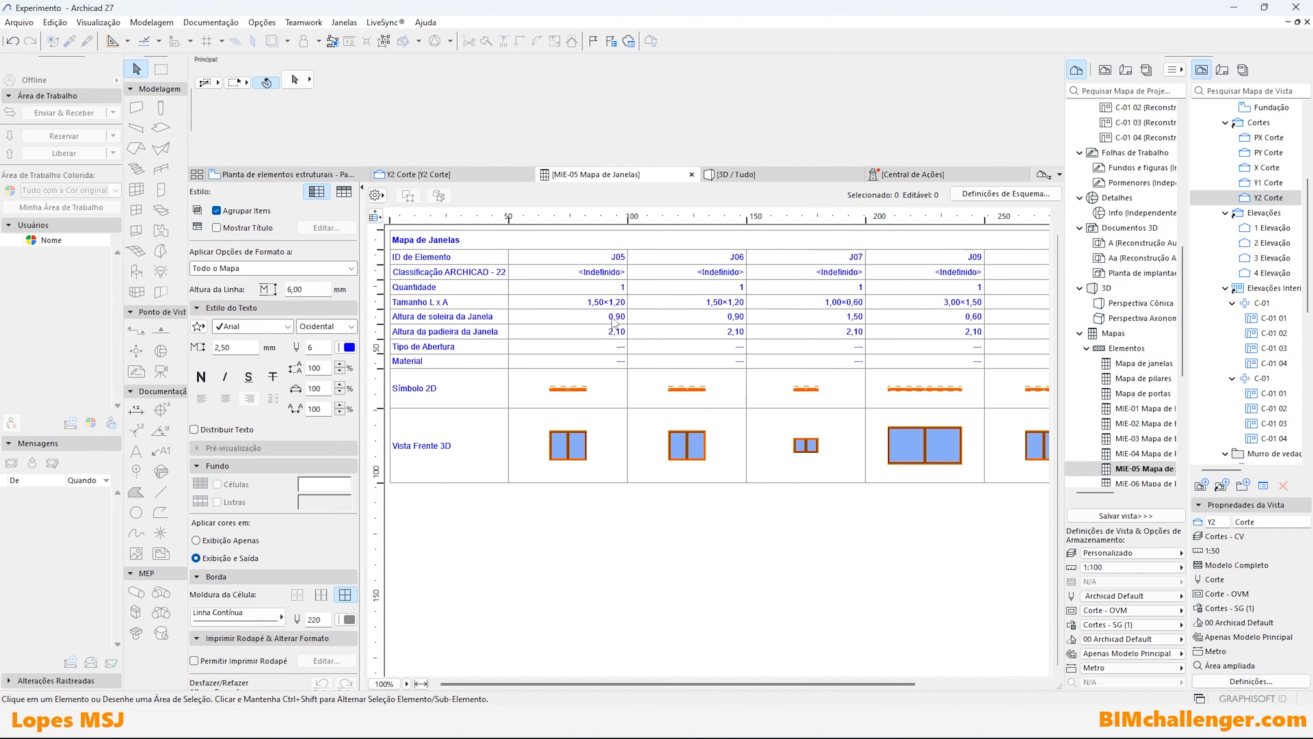
Examine the listed windows from J05 to J15 and the header fields in the MIE-05 Mapa de Janelas schedule.
drag(765, 682, 998, 680)
click(1004, 478)
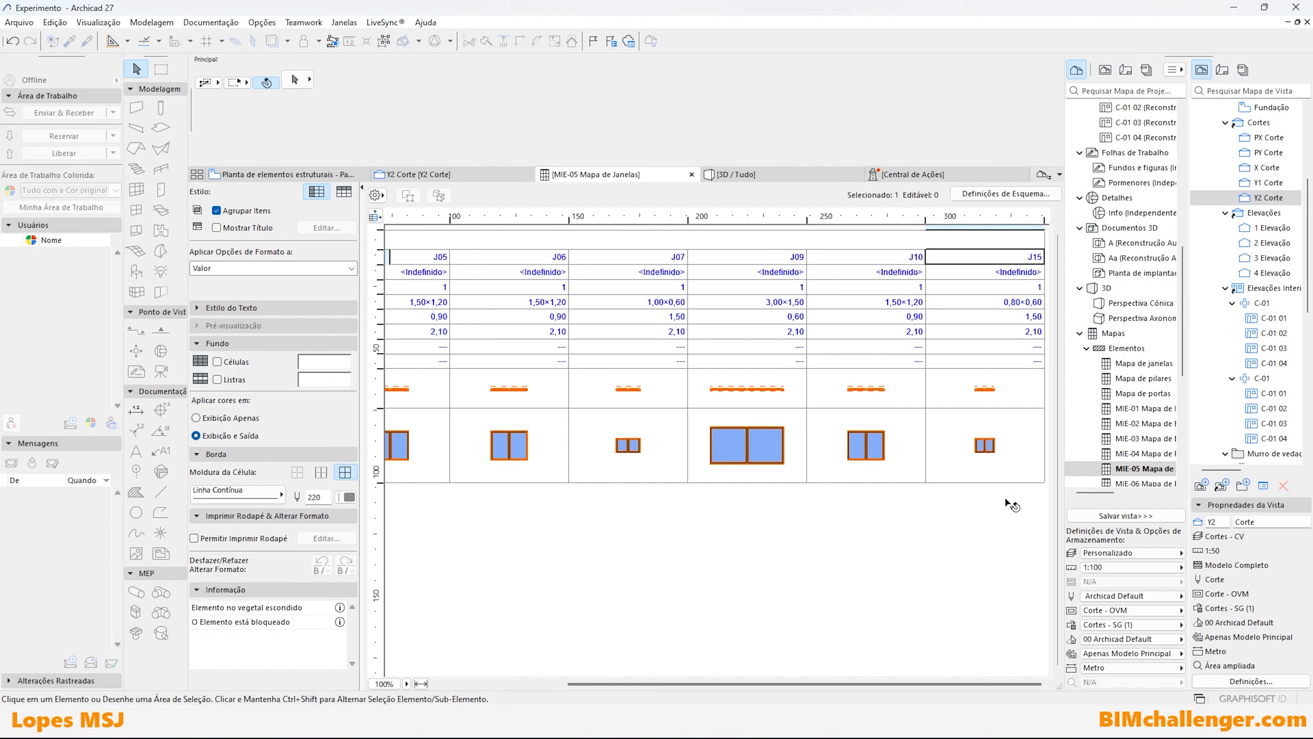
drag(826, 683, 699, 686)
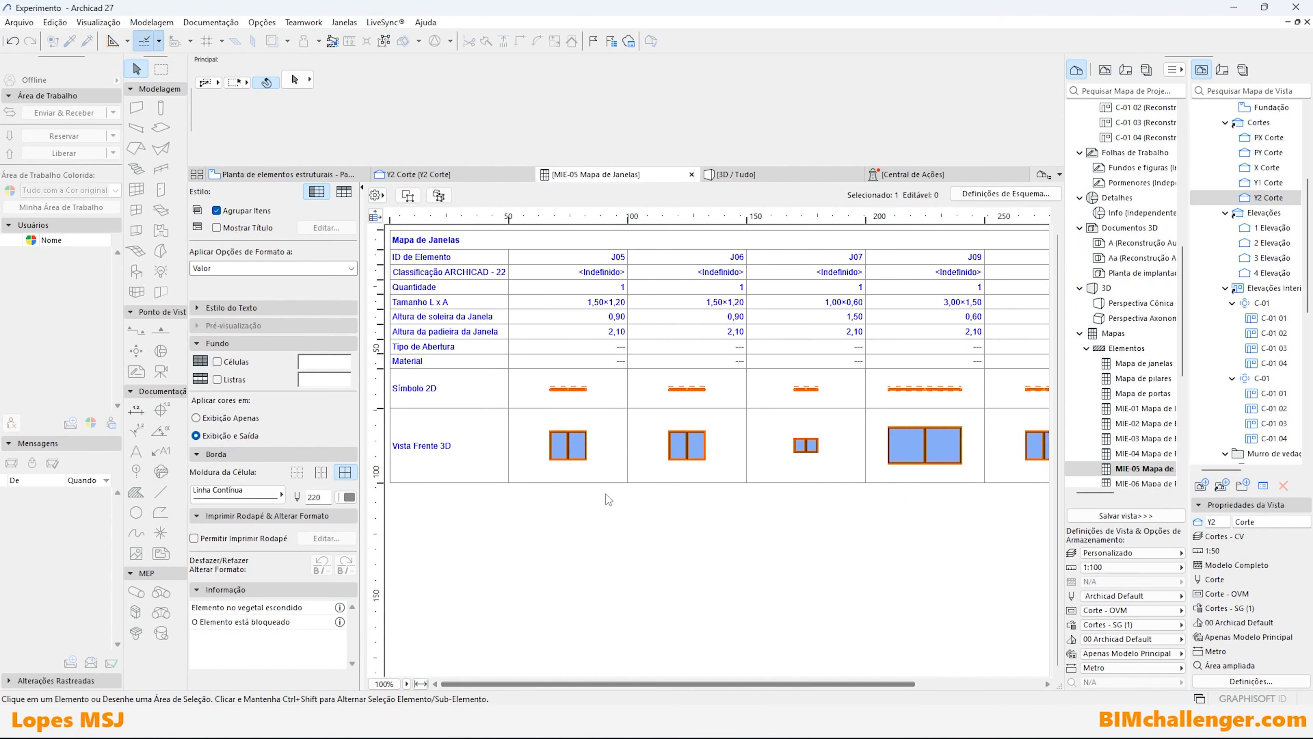
click(613, 262)
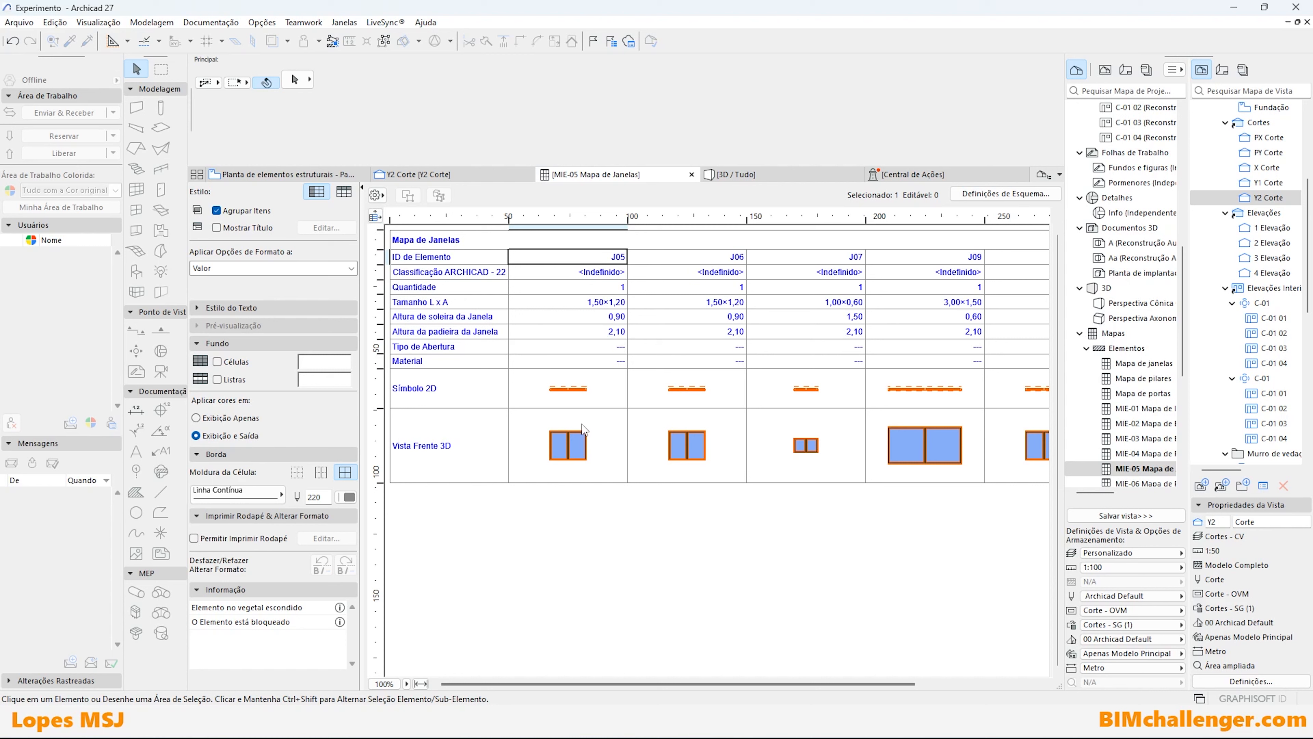
click(425, 259)
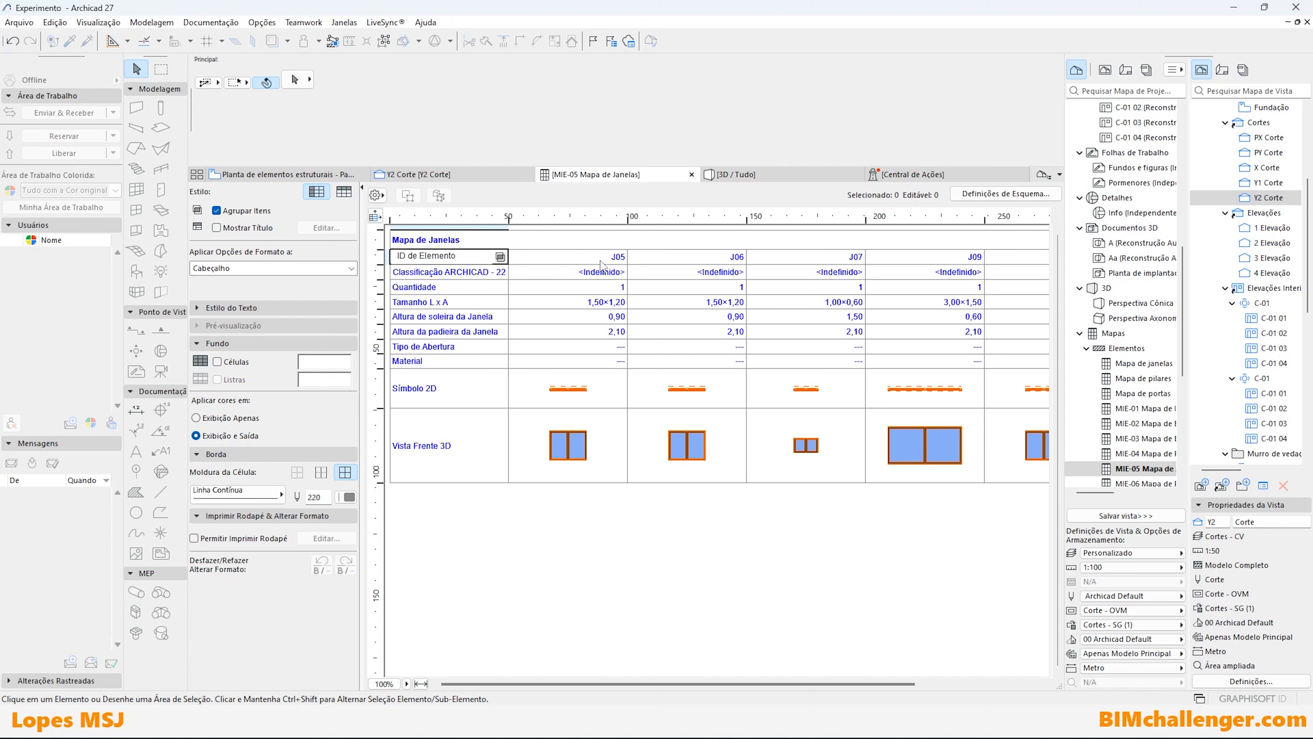
drag(473, 257, 412, 254)
mouse_move(384, 232)
mouse_down()
mouse_move(515, 460)
mouse_move(515, 512)
mouse_up()
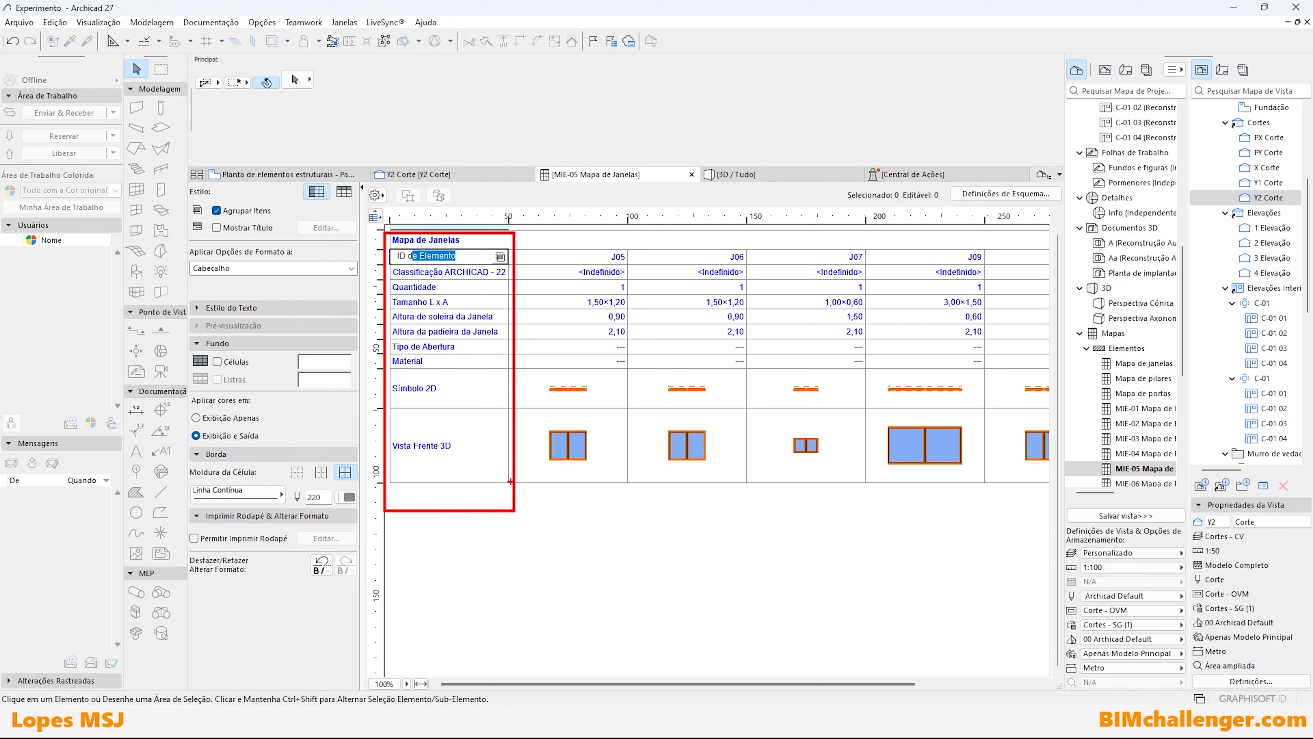
key(Escape)
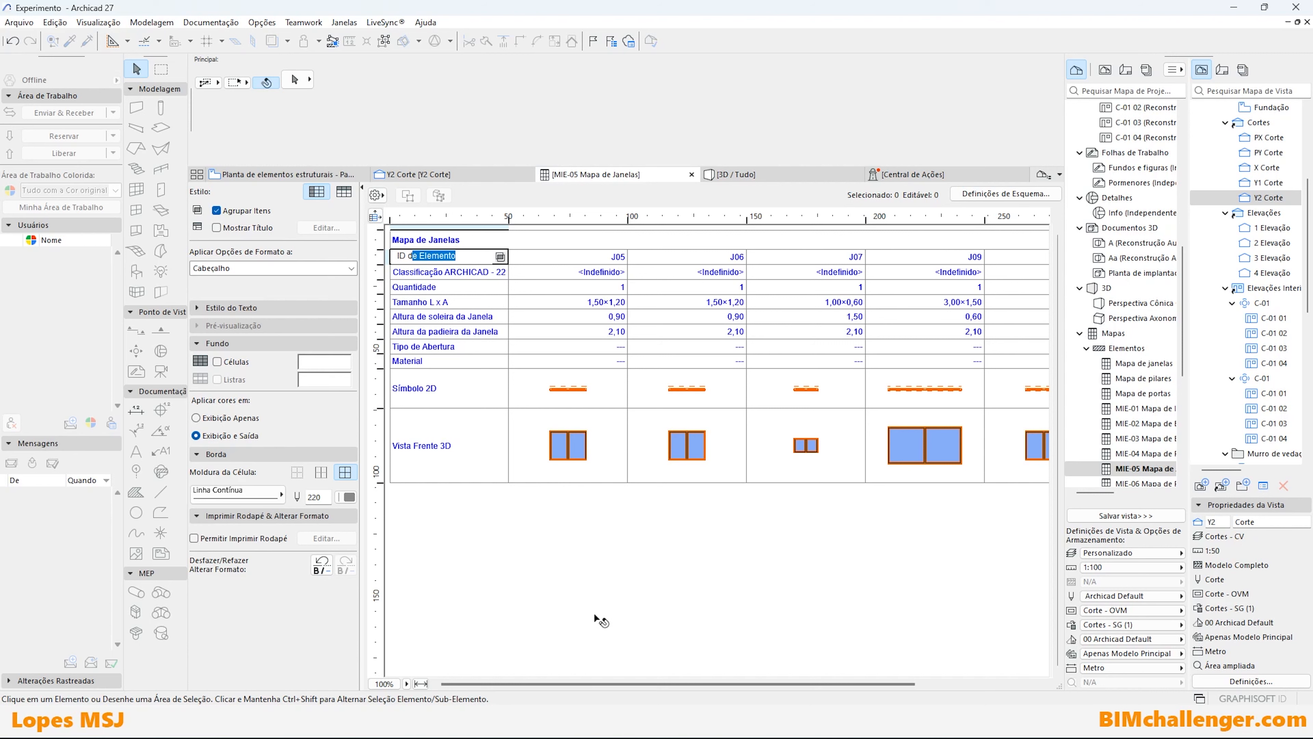
mouse_move(529, 688)
mouse_down()
mouse_move(786, 683)
mouse_move(519, 676)
mouse_up()
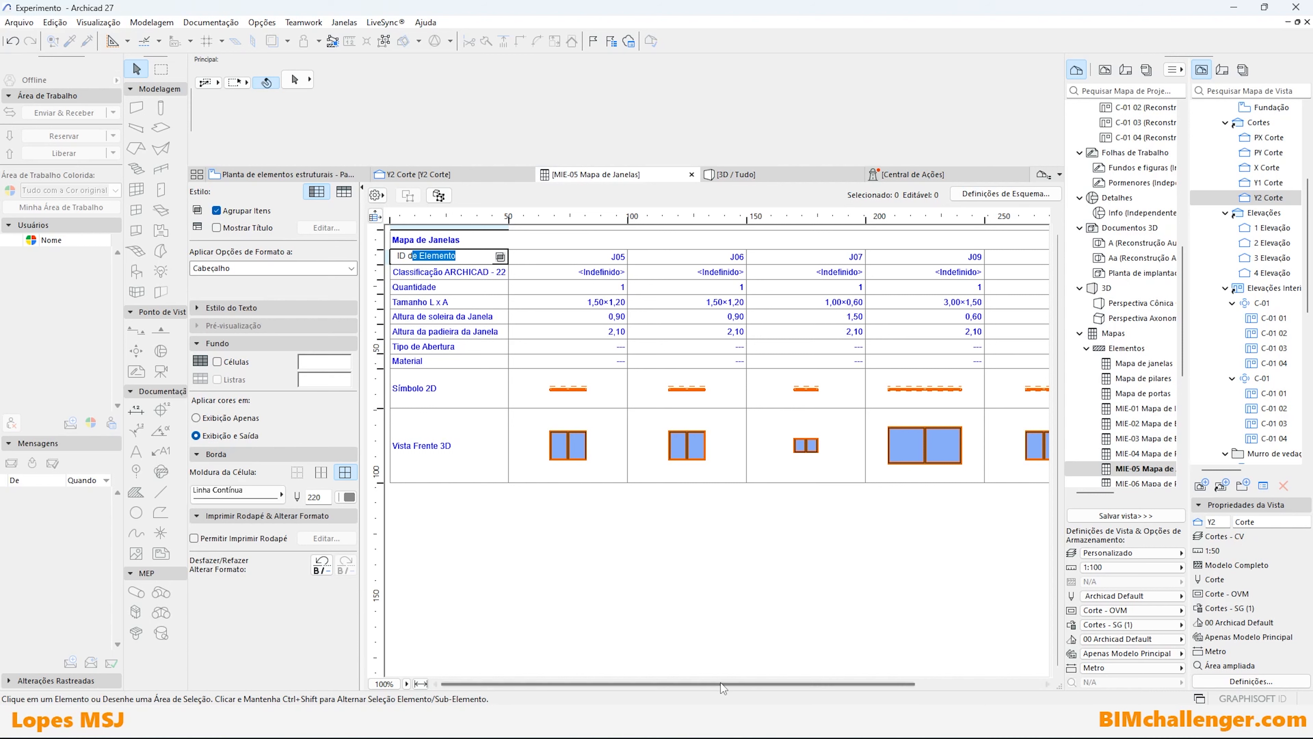
drag(861, 684, 988, 684)
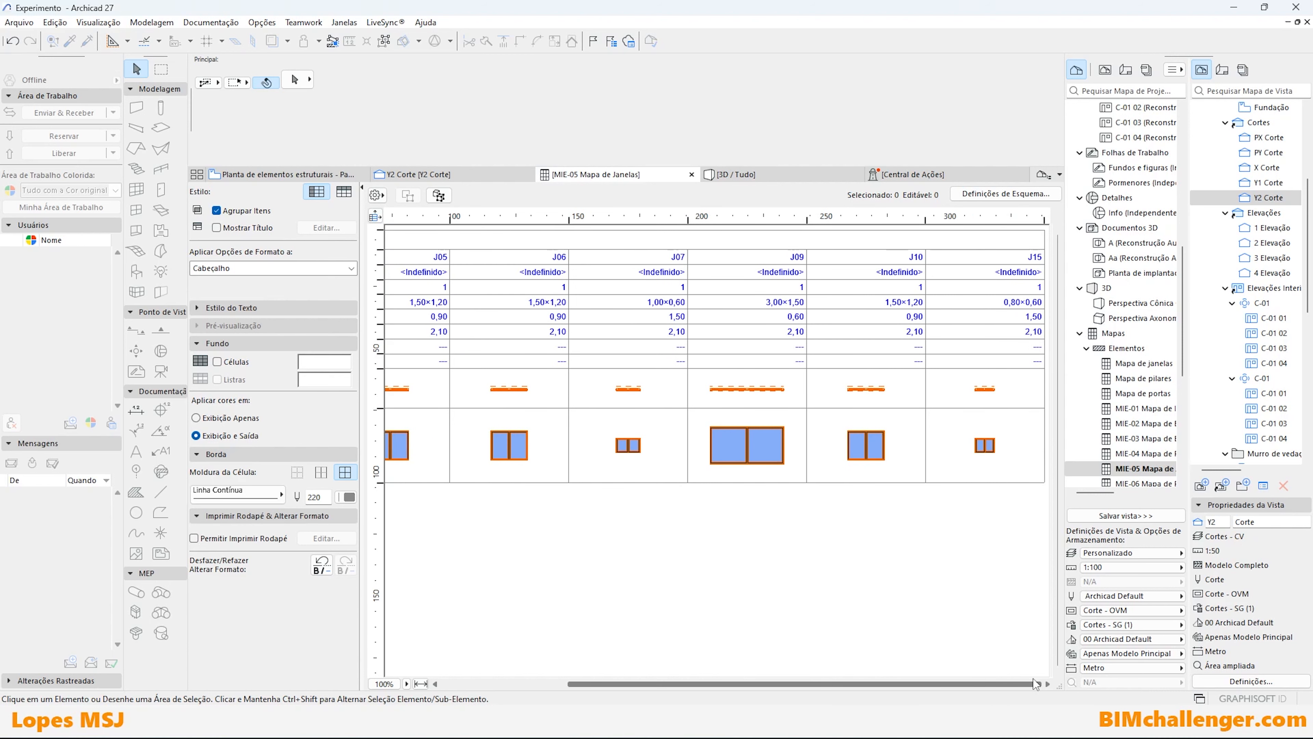
click(1014, 257)
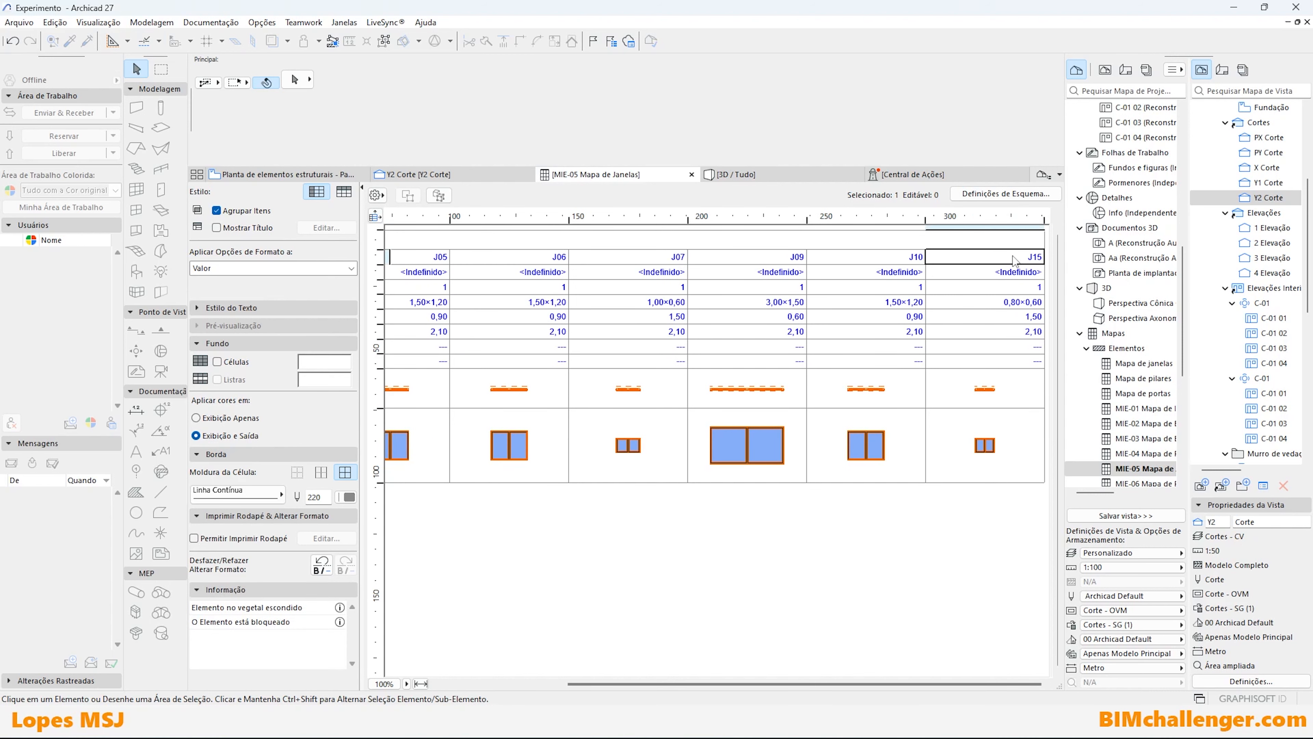
Copy the paragraph "Janelas de madeira de chanfuta e folhas de vidro FLOAT GLASS laminado transparente de 4mm de espessura" from the Notepad notes.
click(464, 171)
scroll(489, 484, down, 2)
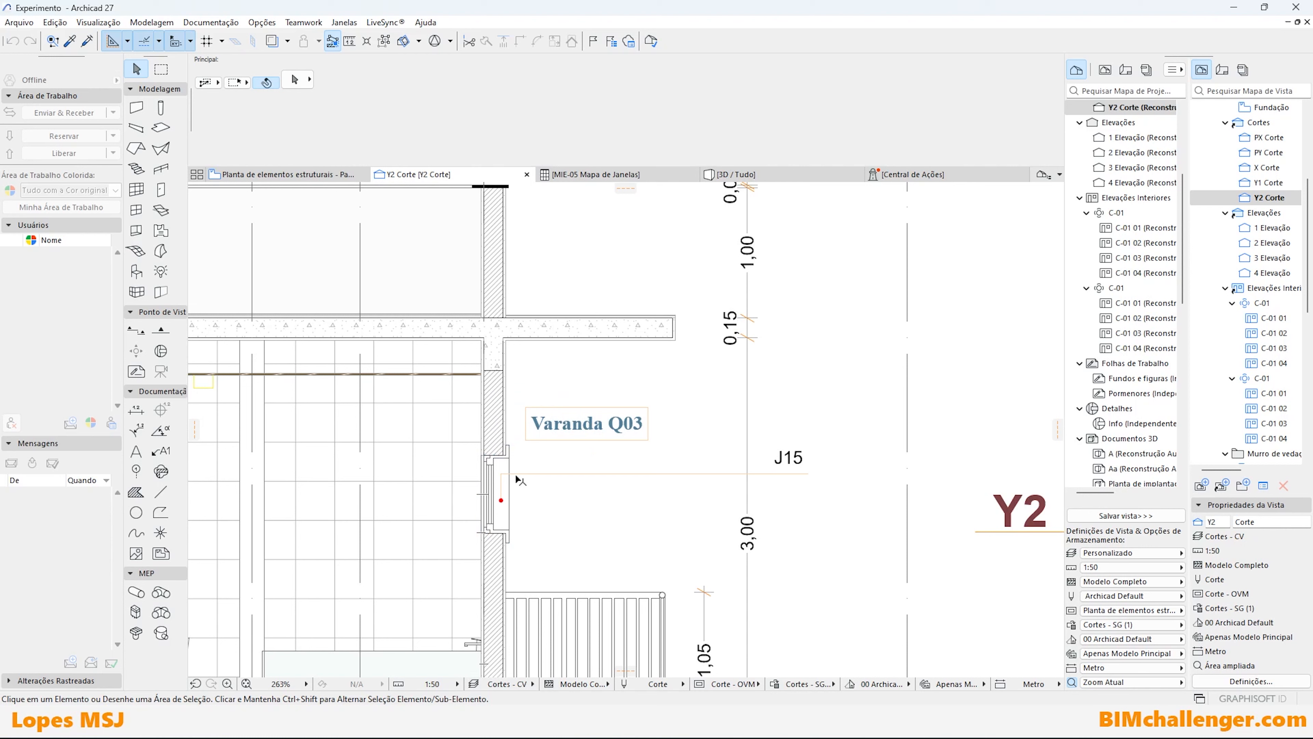
key(alt+Tab)
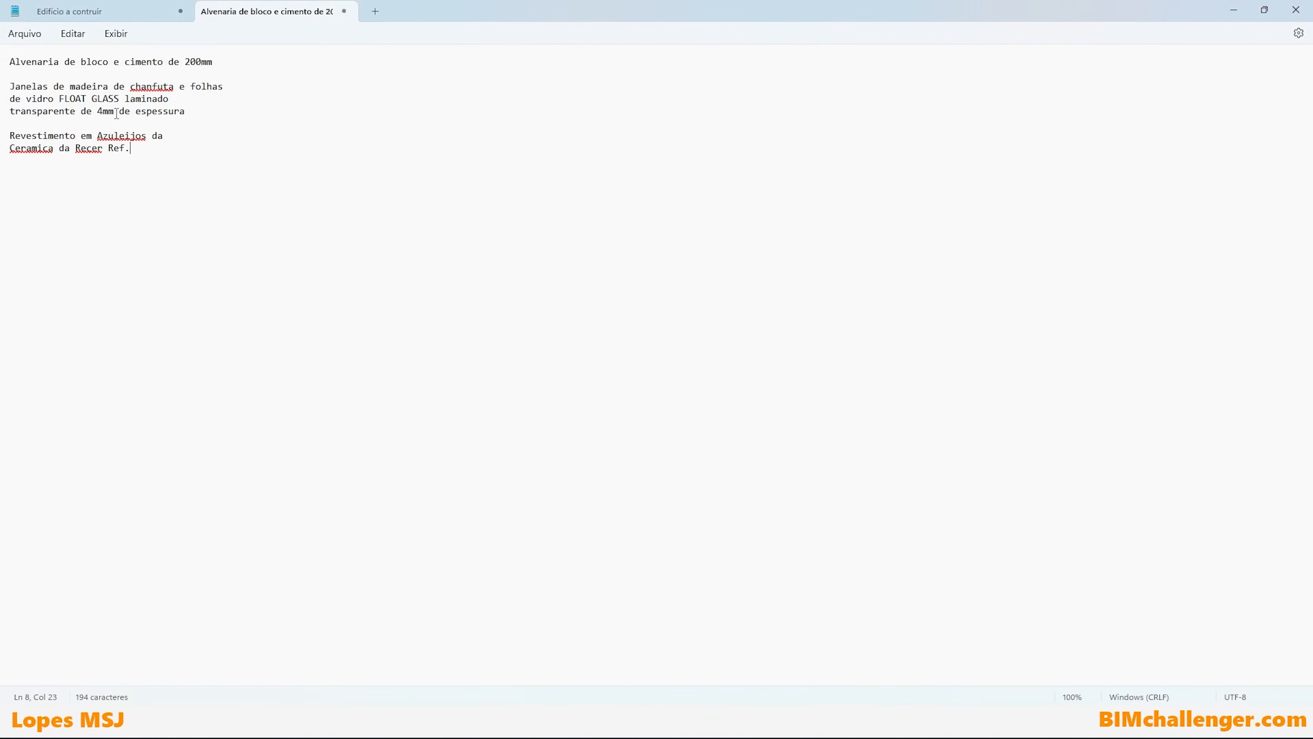
drag(198, 104, 11, 85)
right_click(34, 98)
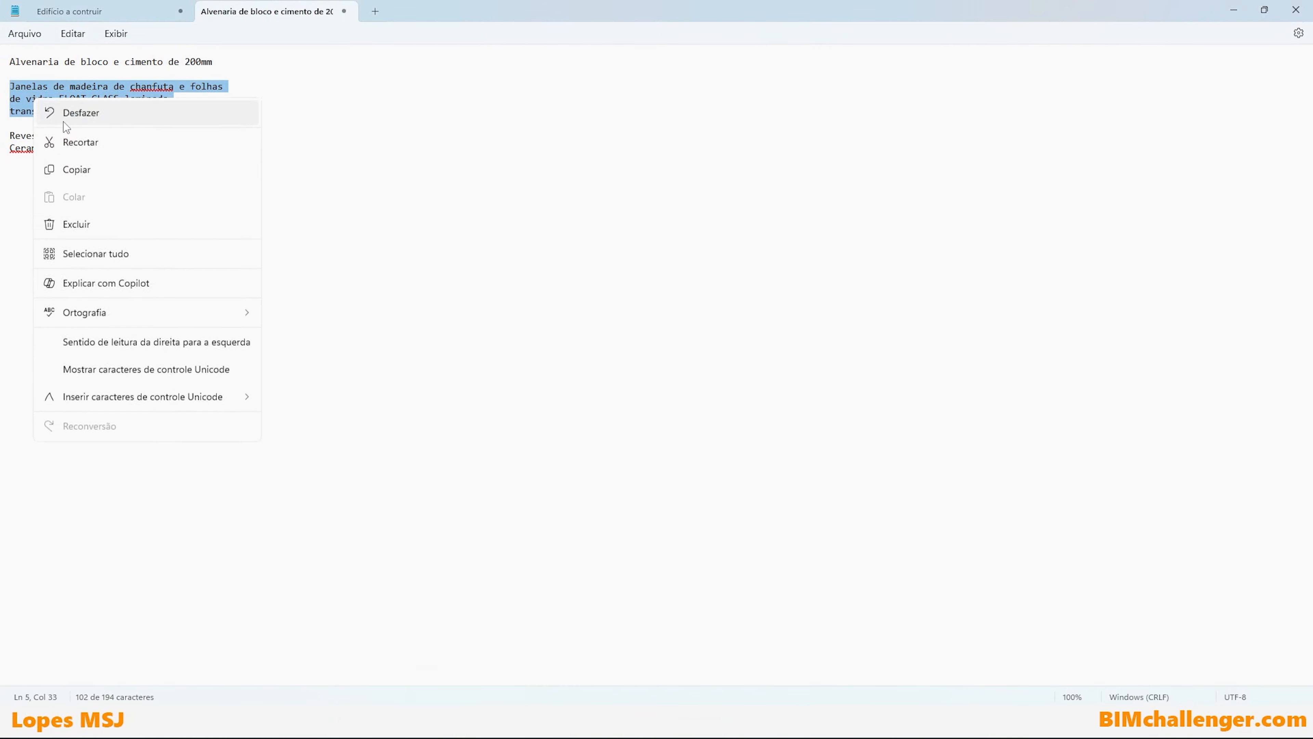
click(84, 176)
Back in Archicad, replace the ID of the window beside Varanda Q03 in the Y2 section with the copied description.
key(alt+Tab)
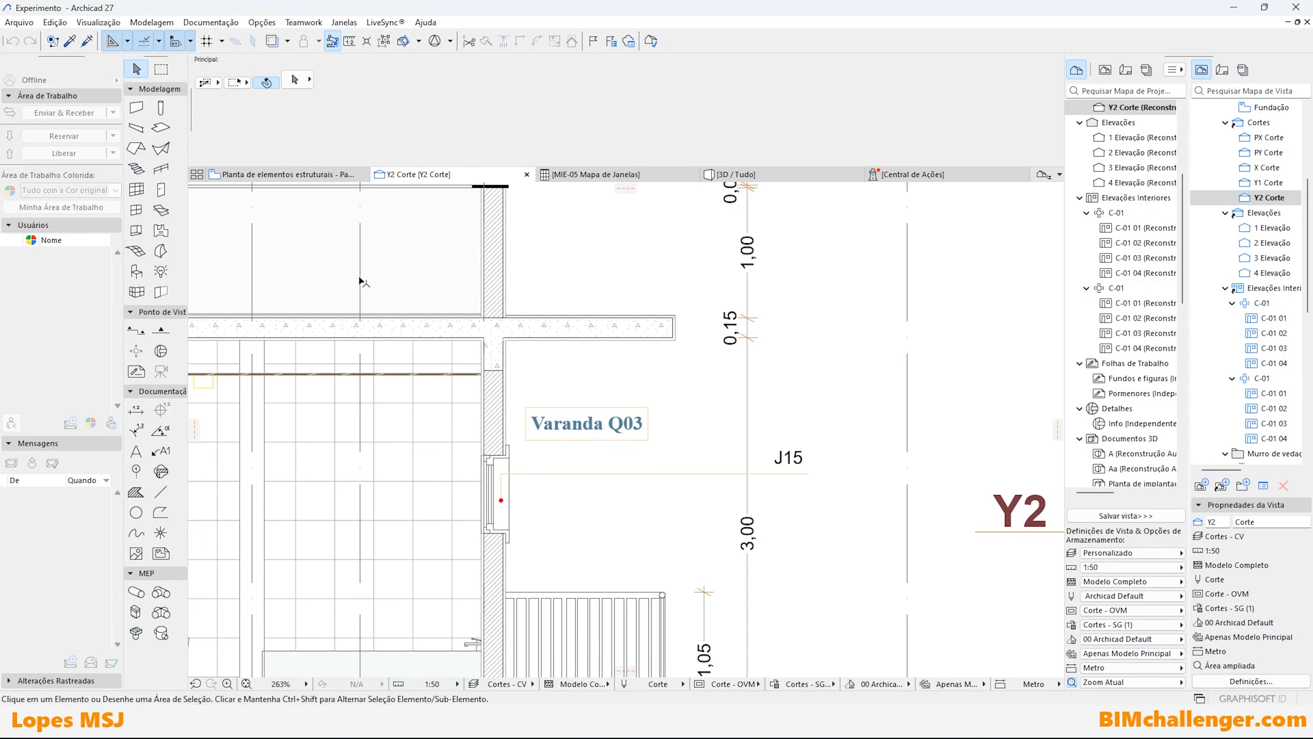
click(490, 518)
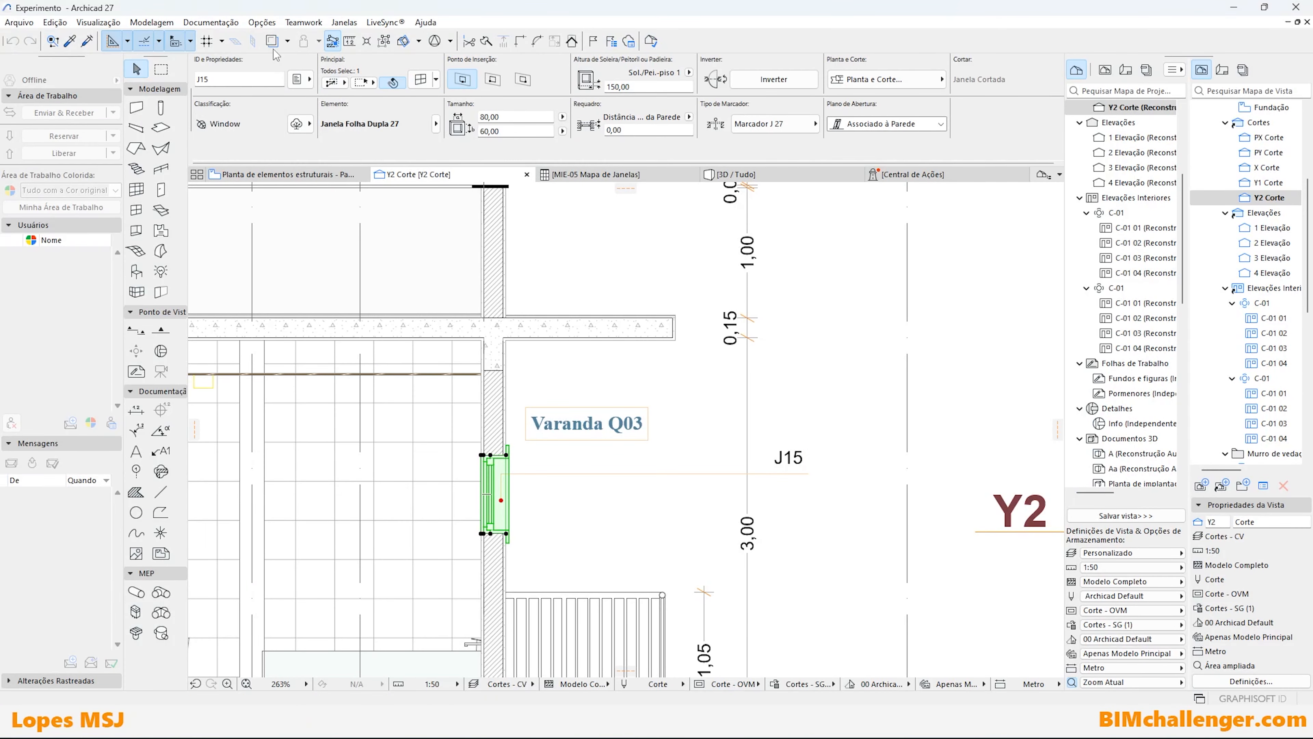
click(236, 79)
key(ctrl+v)
key(Return)
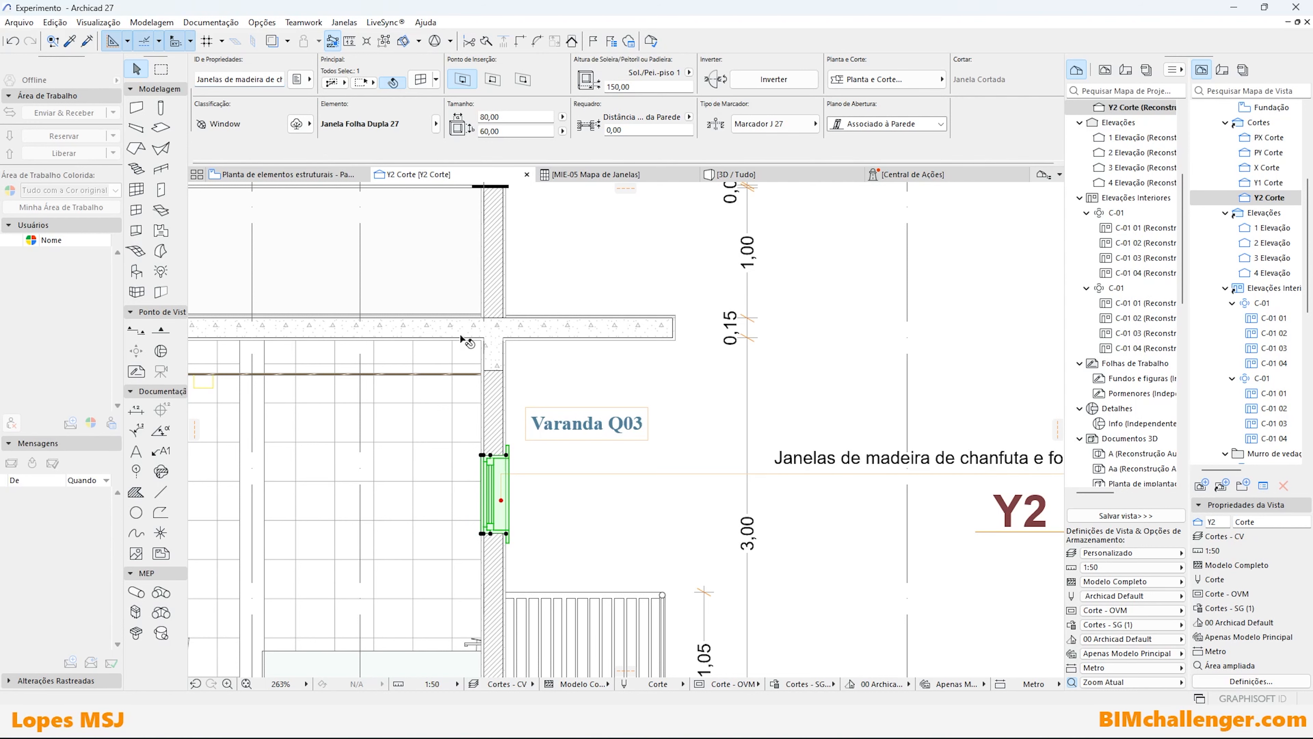
Select the label attached to the window beside Varanda Q03 and bring its whole text into view.
scroll(486, 551, down, 5)
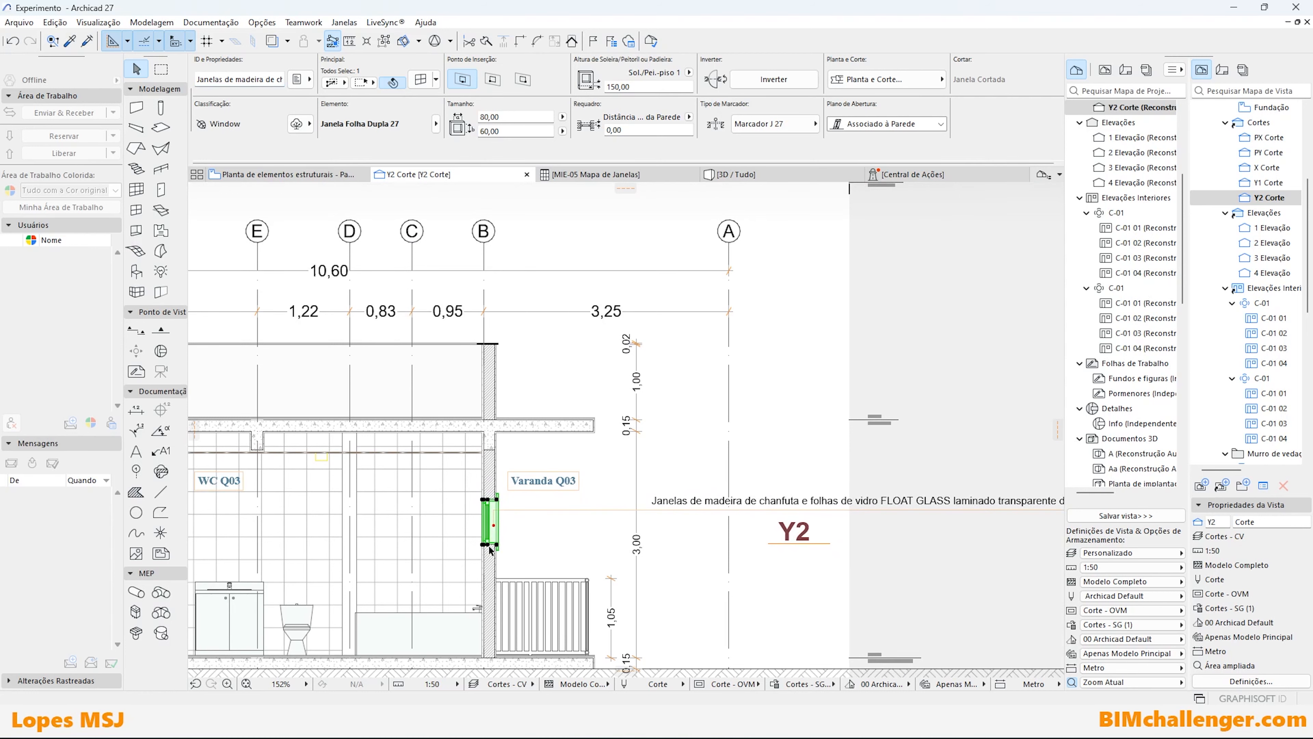
scroll(496, 523, up, 4)
click(523, 503)
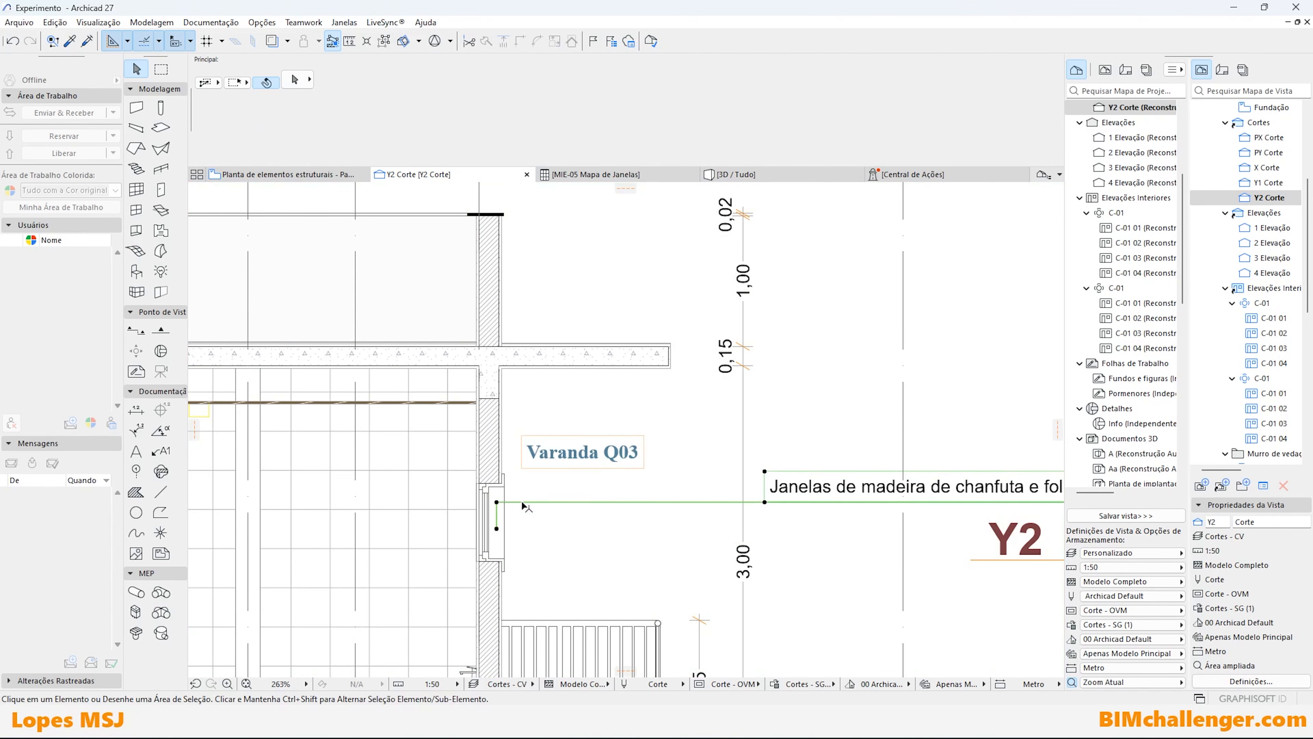
click(523, 503)
scroll(528, 503, down, 3)
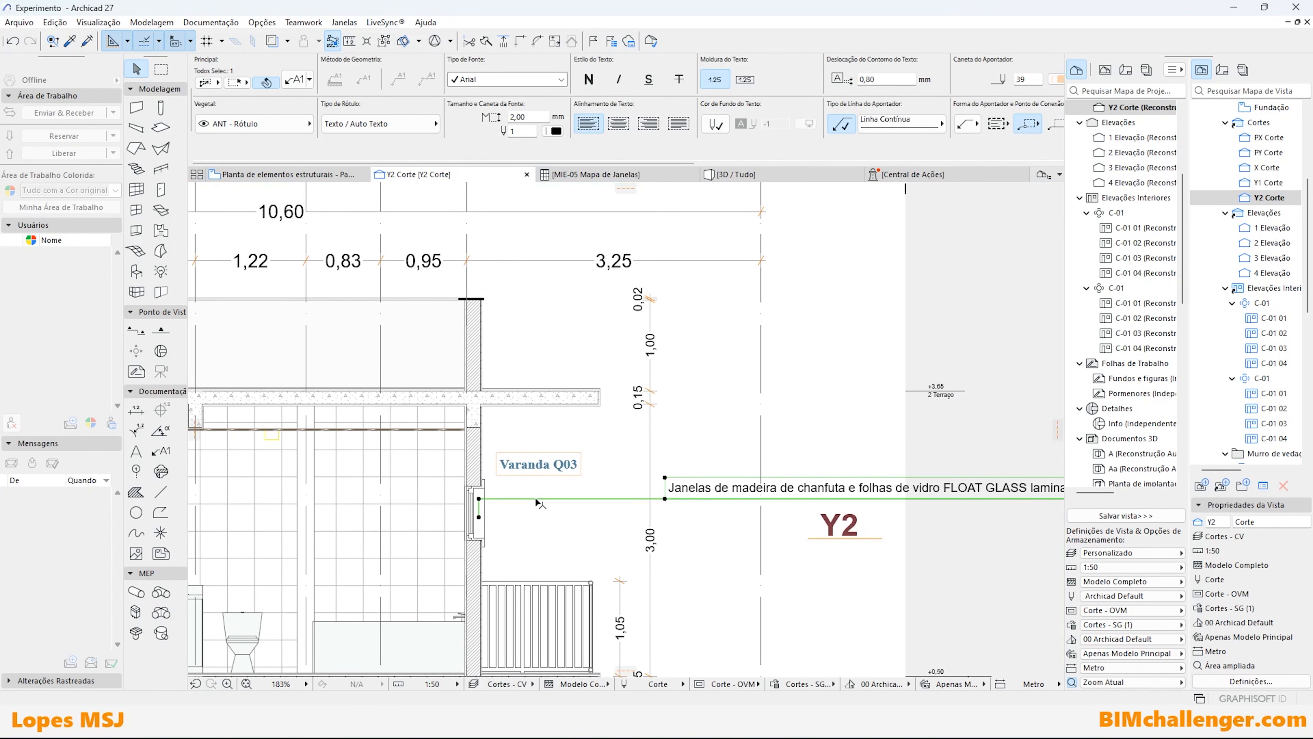
scroll(900, 494, down, 3)
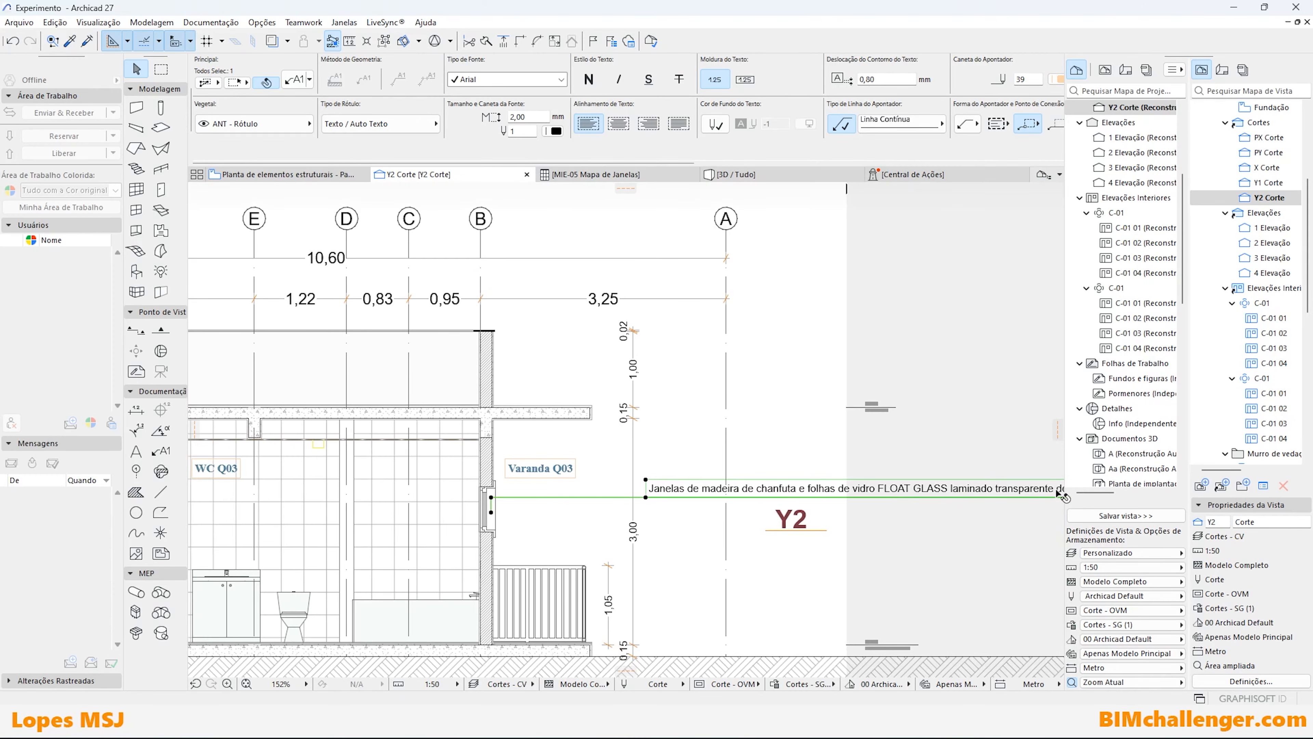
scroll(944, 491, up, 3)
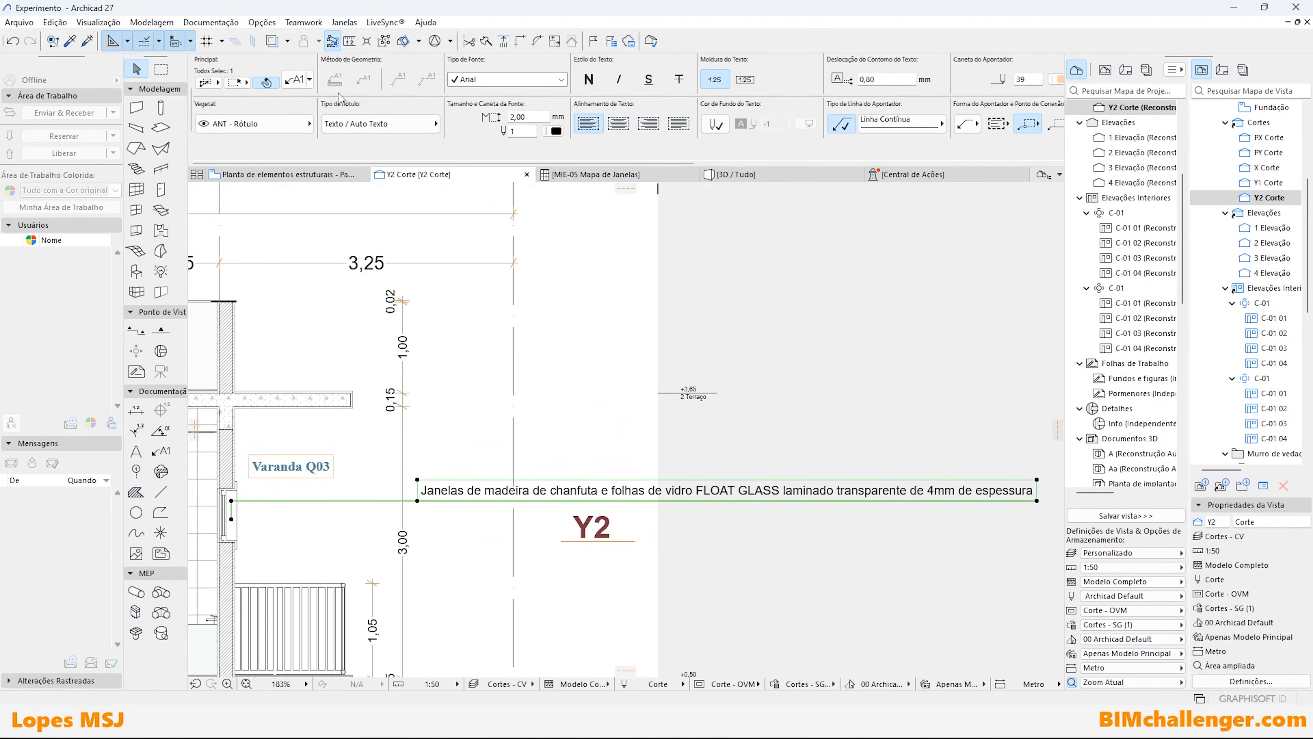
Review the selected label's text style and pointer settings without changing them.
key(ctrl+t)
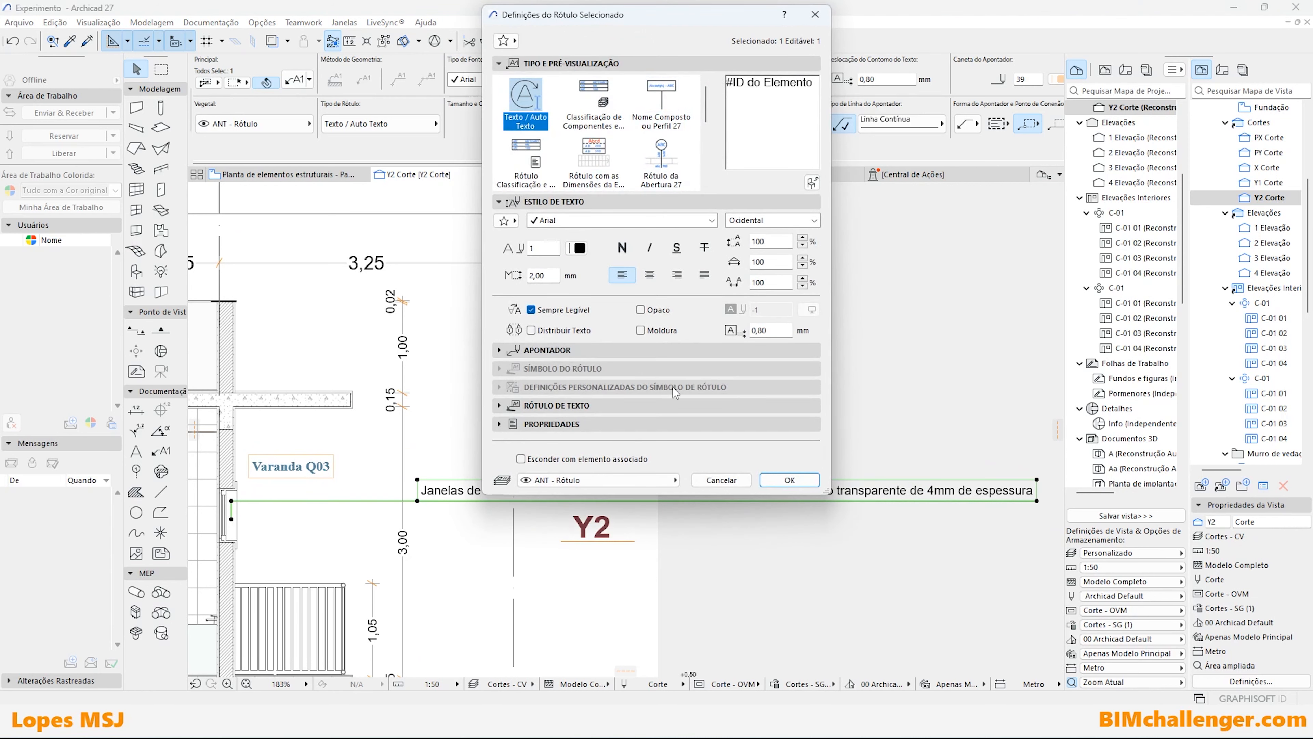
click(546, 350)
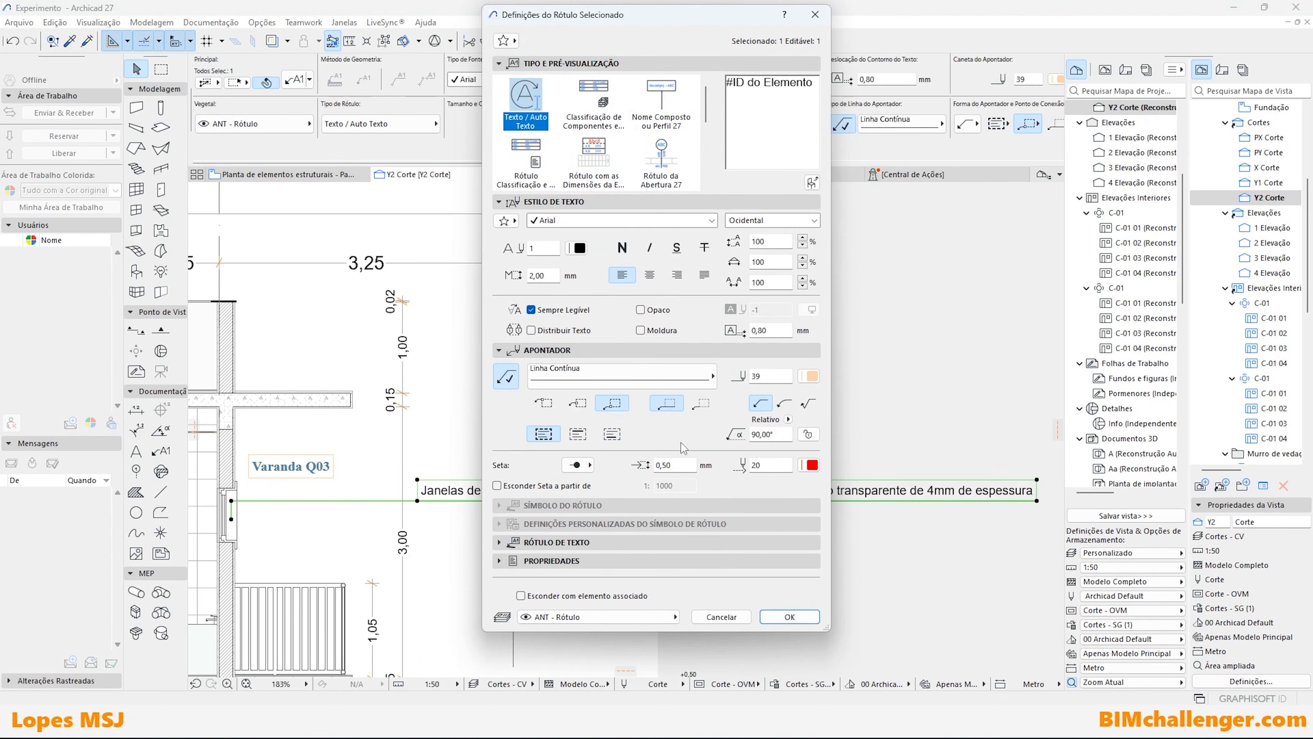
key(Escape)
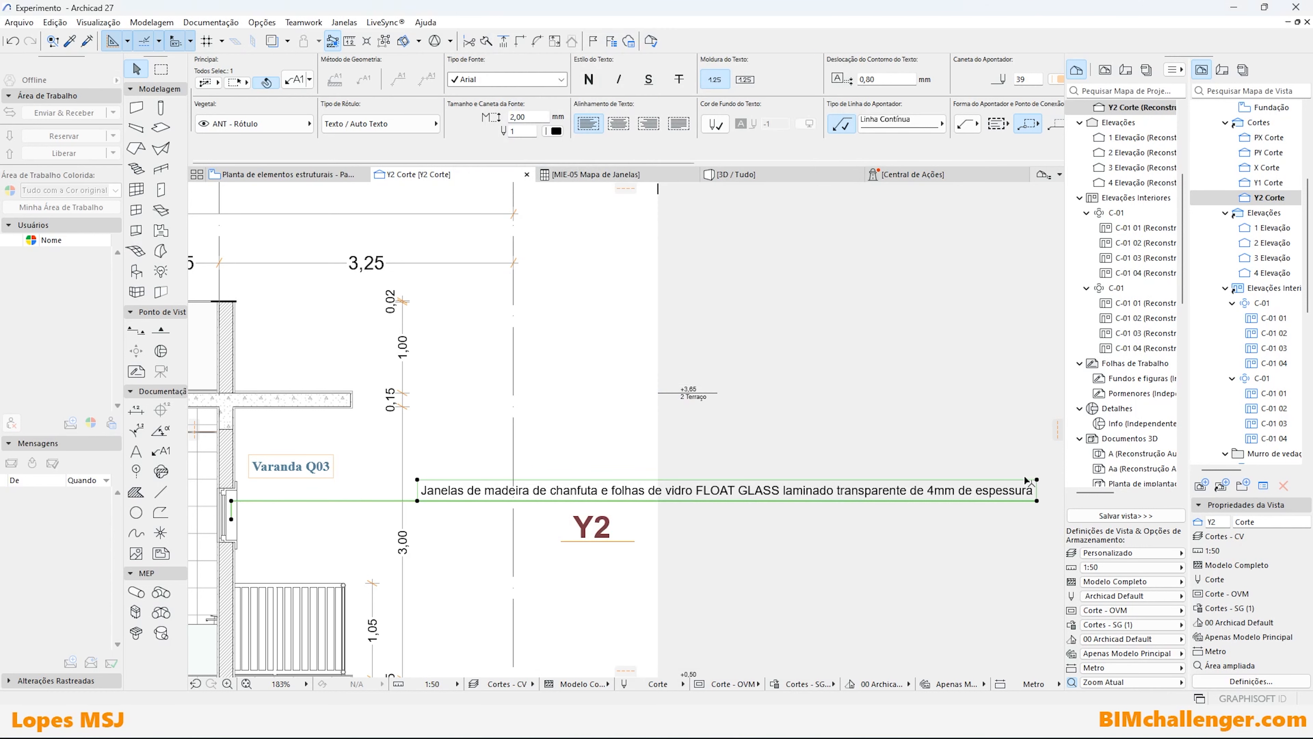
Stretch the window label's text box narrower so that its description wraps onto four lines, and deselect it.
click(1037, 480)
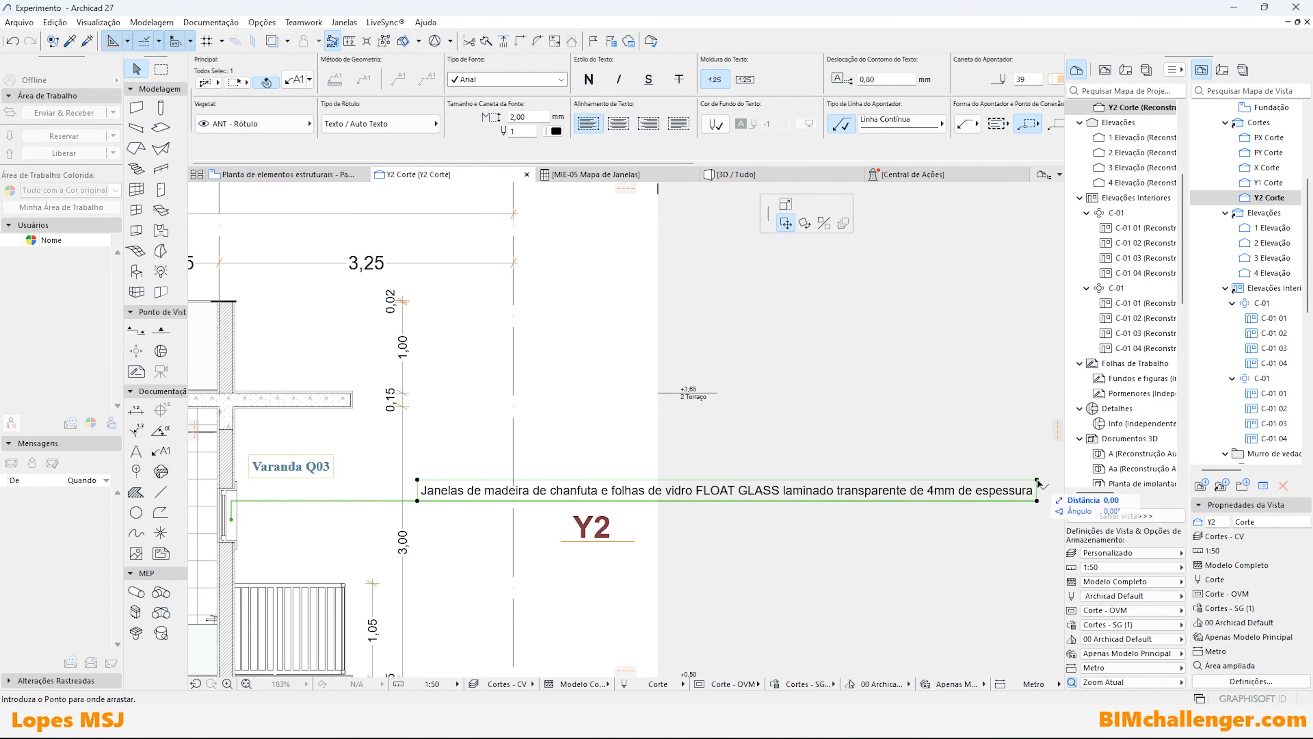
click(785, 204)
click(616, 454)
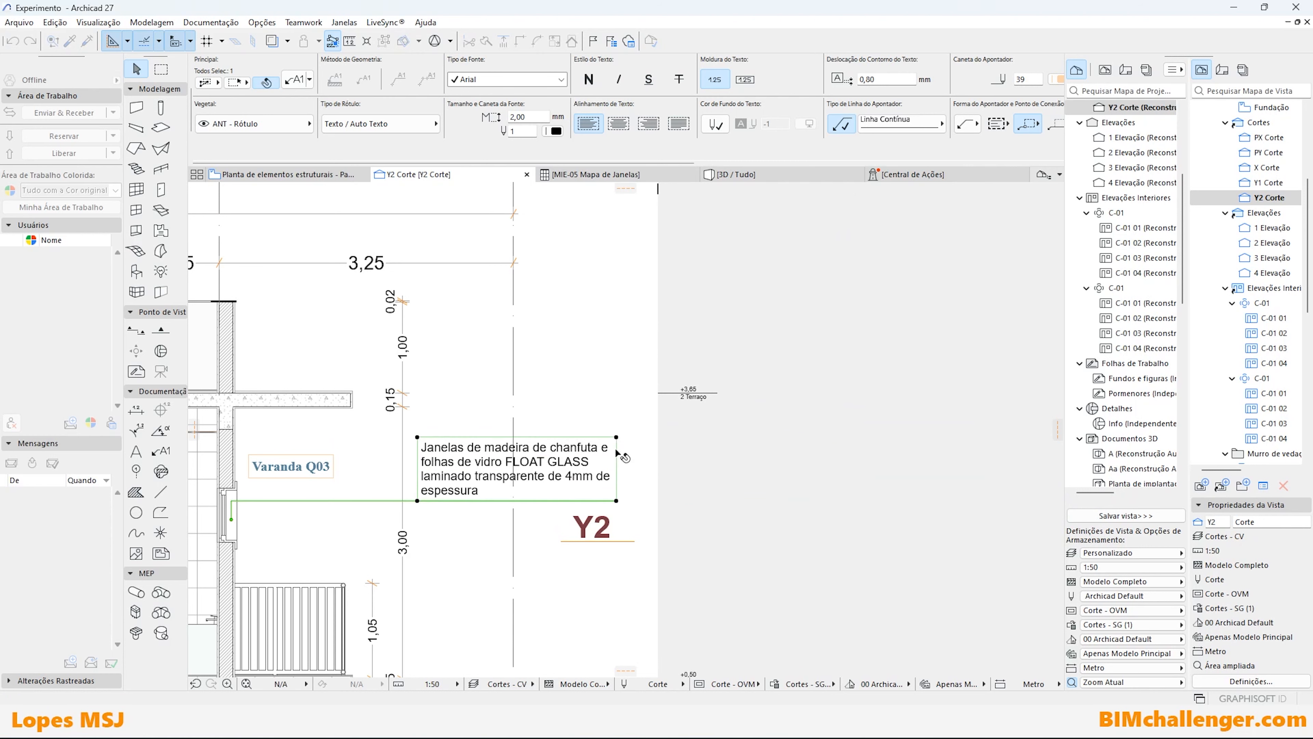
scroll(672, 484, down, 3)
scroll(439, 497, up, 3)
key(Escape)
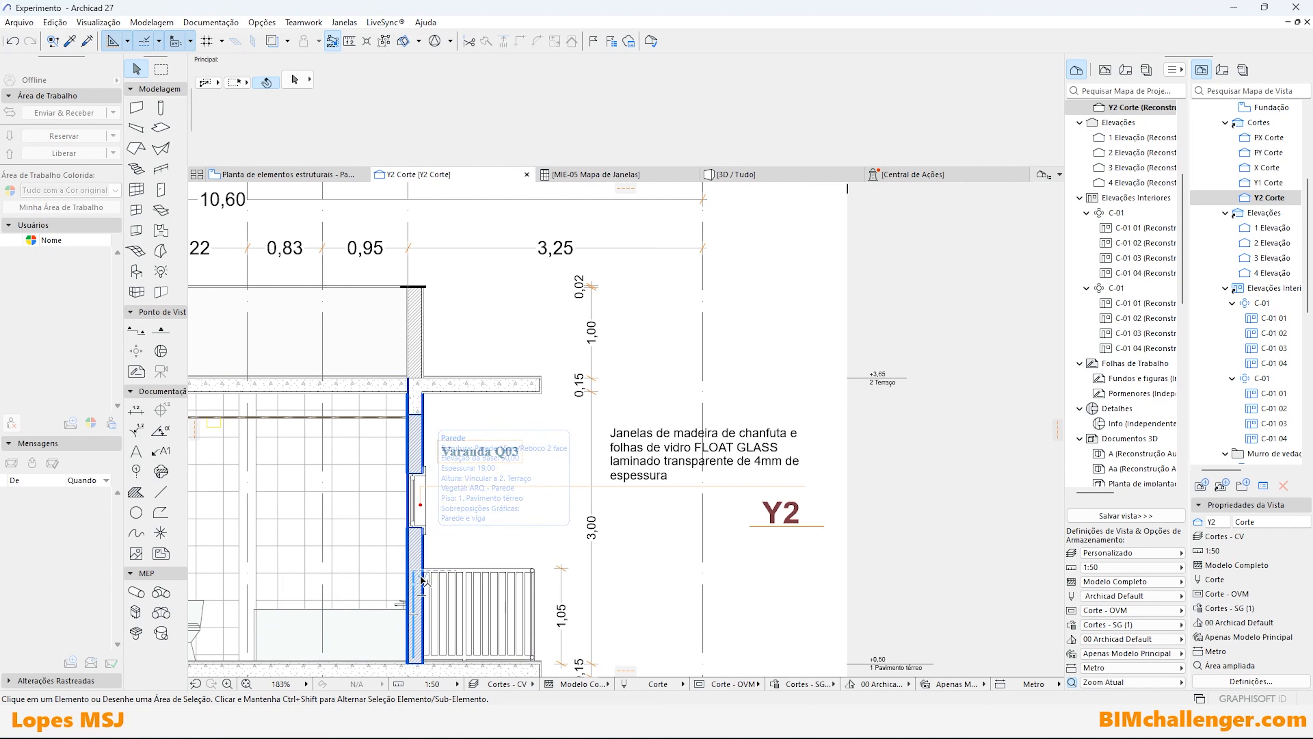
Check the ID cell of the last window column in the MIE-05 Mapa de Janelas schedule.
click(412, 634)
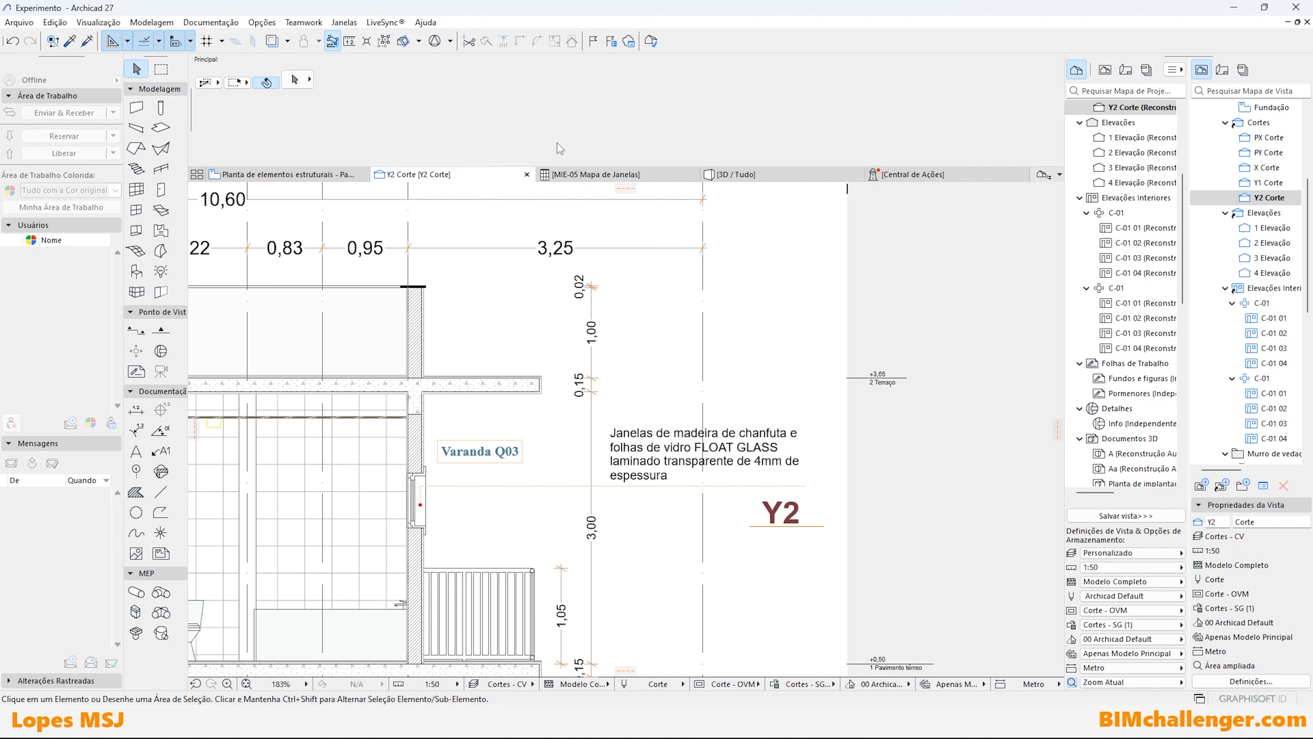
click(592, 176)
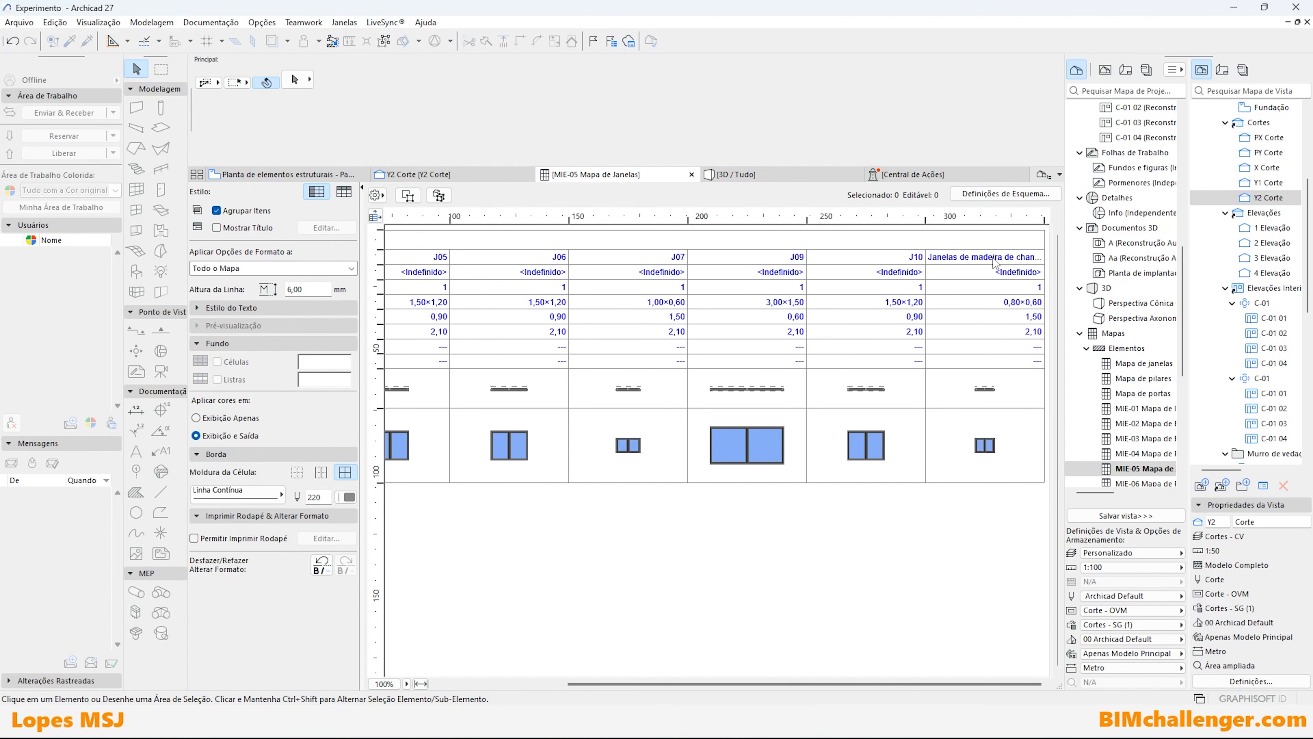
click(1011, 258)
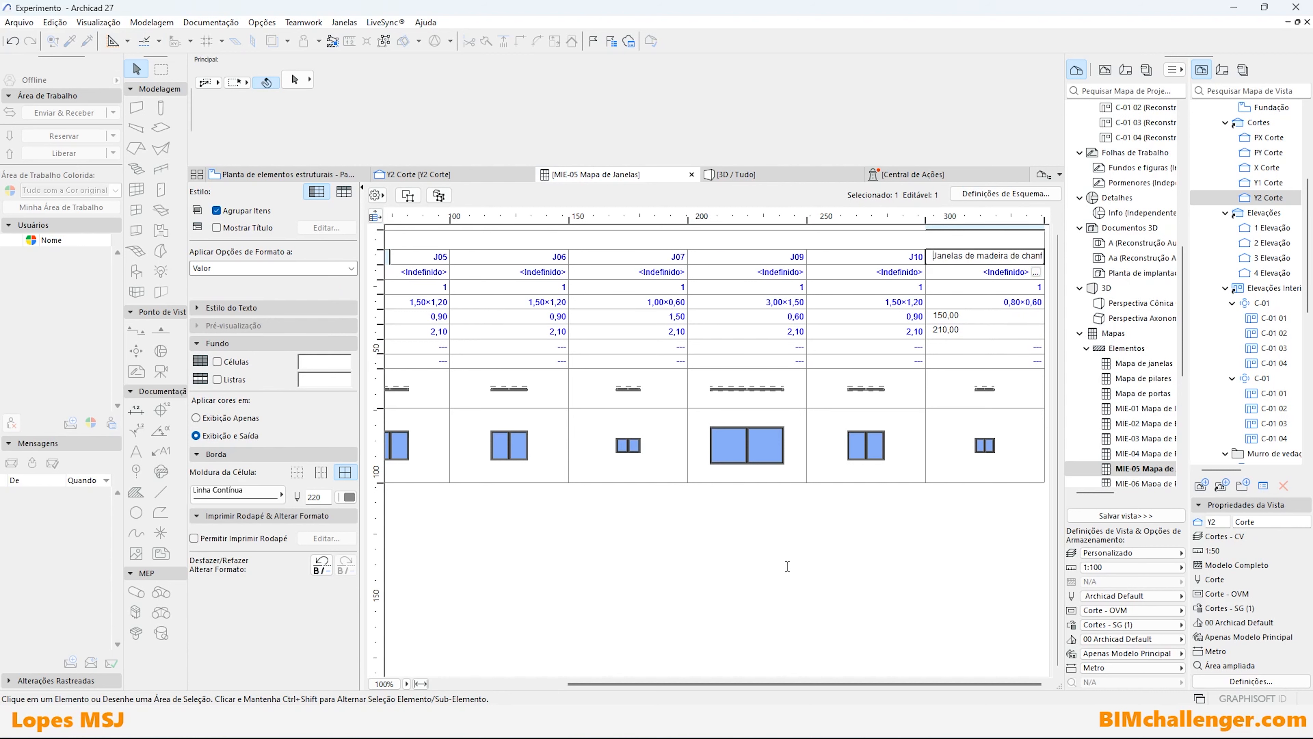
Return to the Y2 Corte section and set the ID of the window beside Varanda Q03 to J15.
click(766, 175)
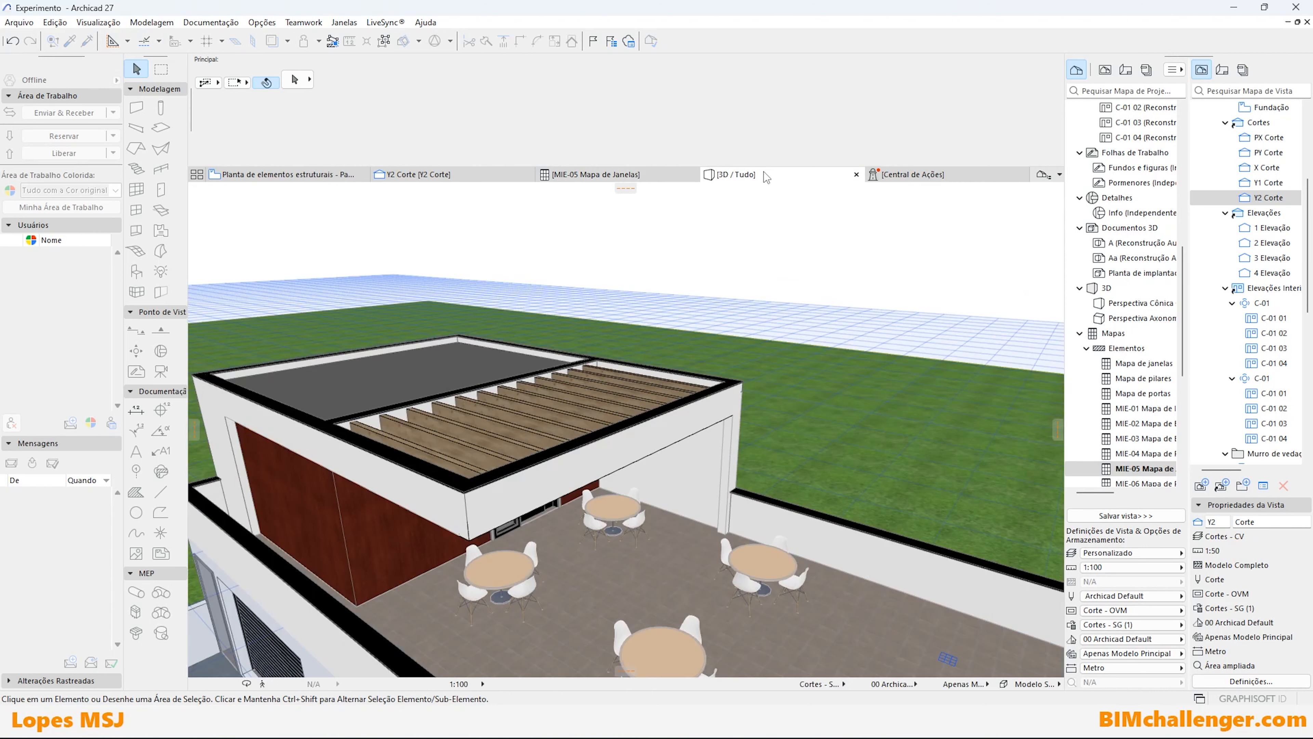
click(413, 175)
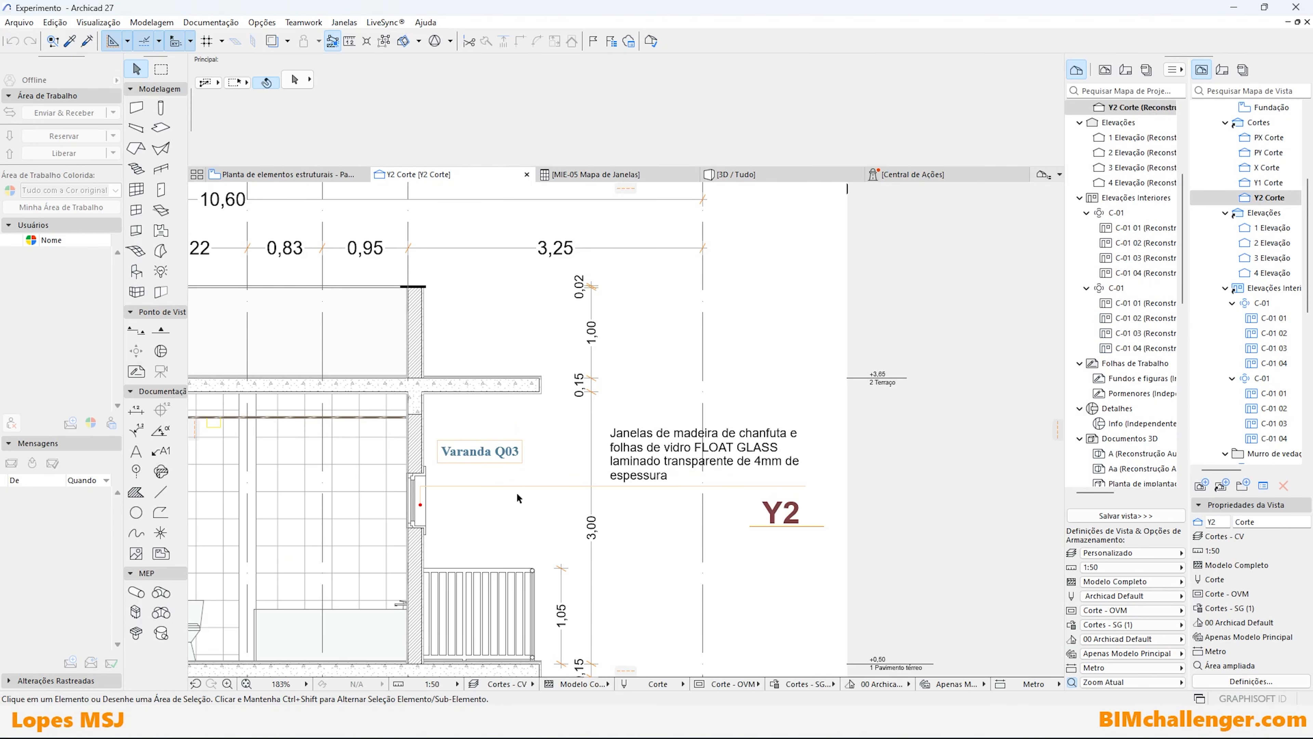
click(647, 465)
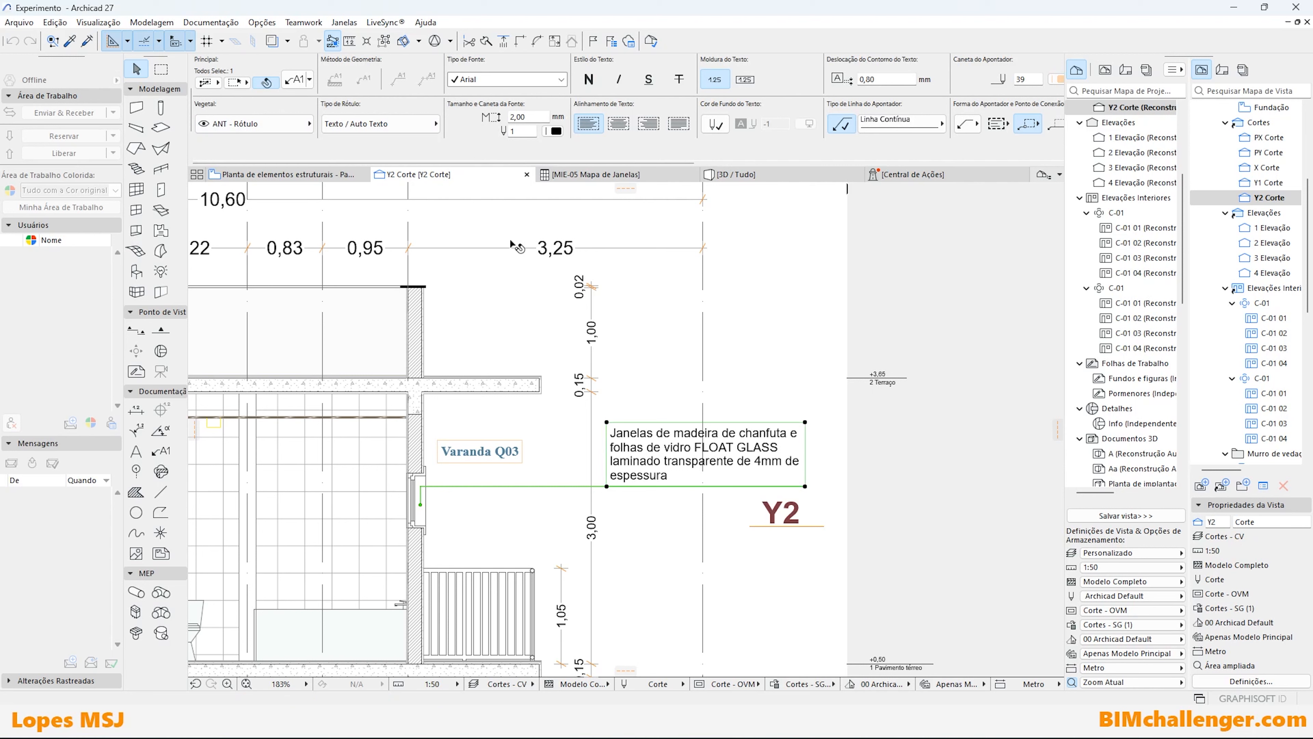
click(412, 488)
click(270, 78)
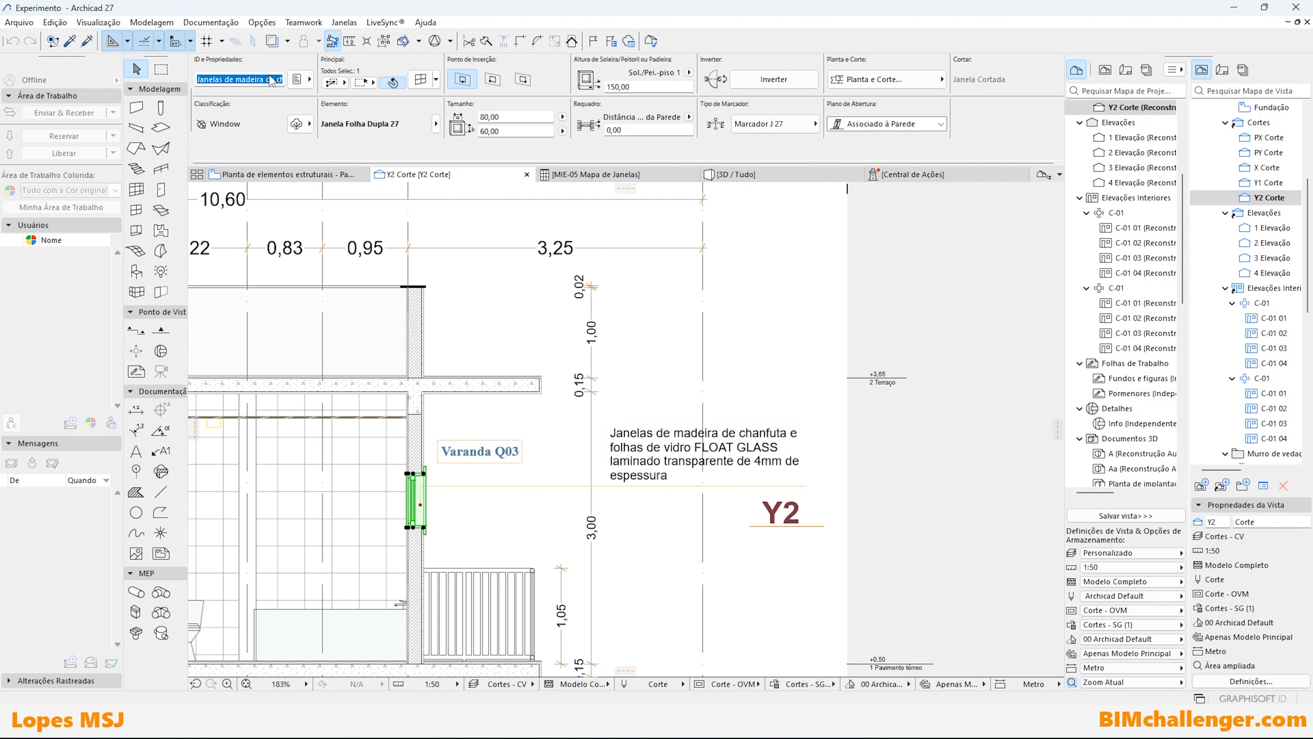
text(J15)
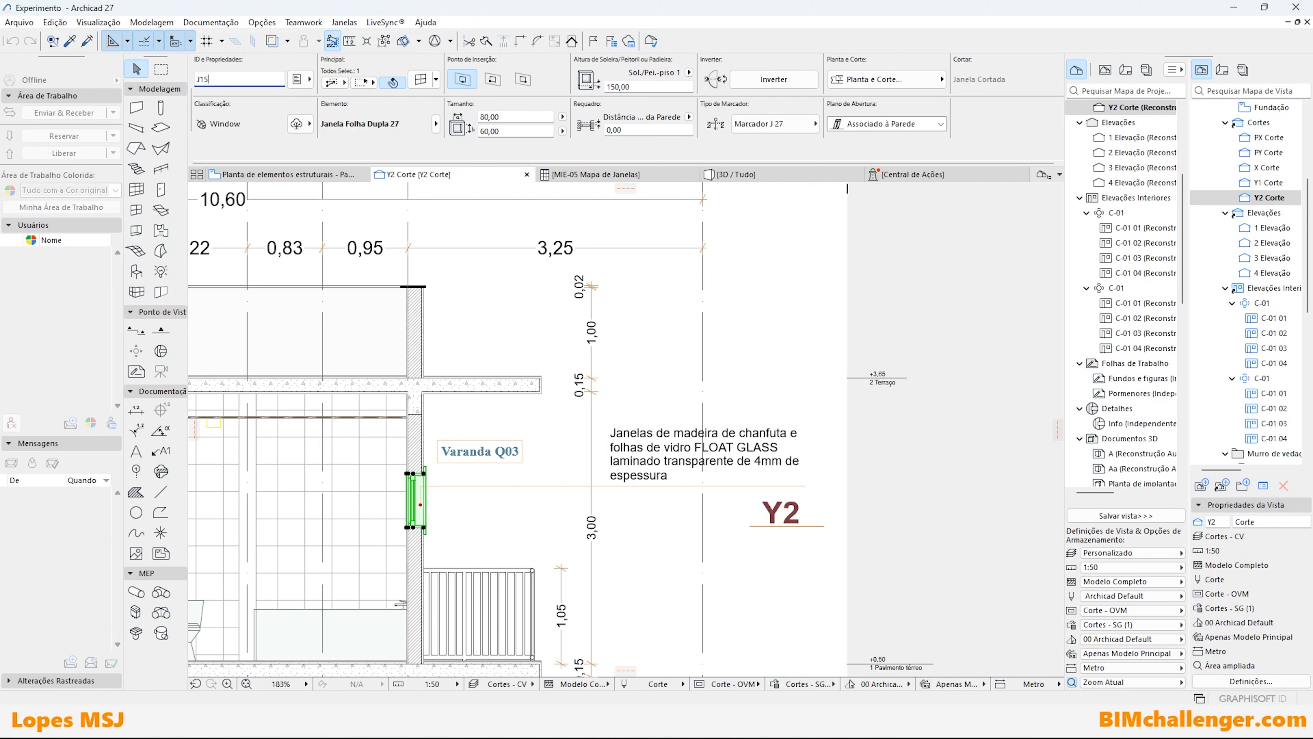
key(Return)
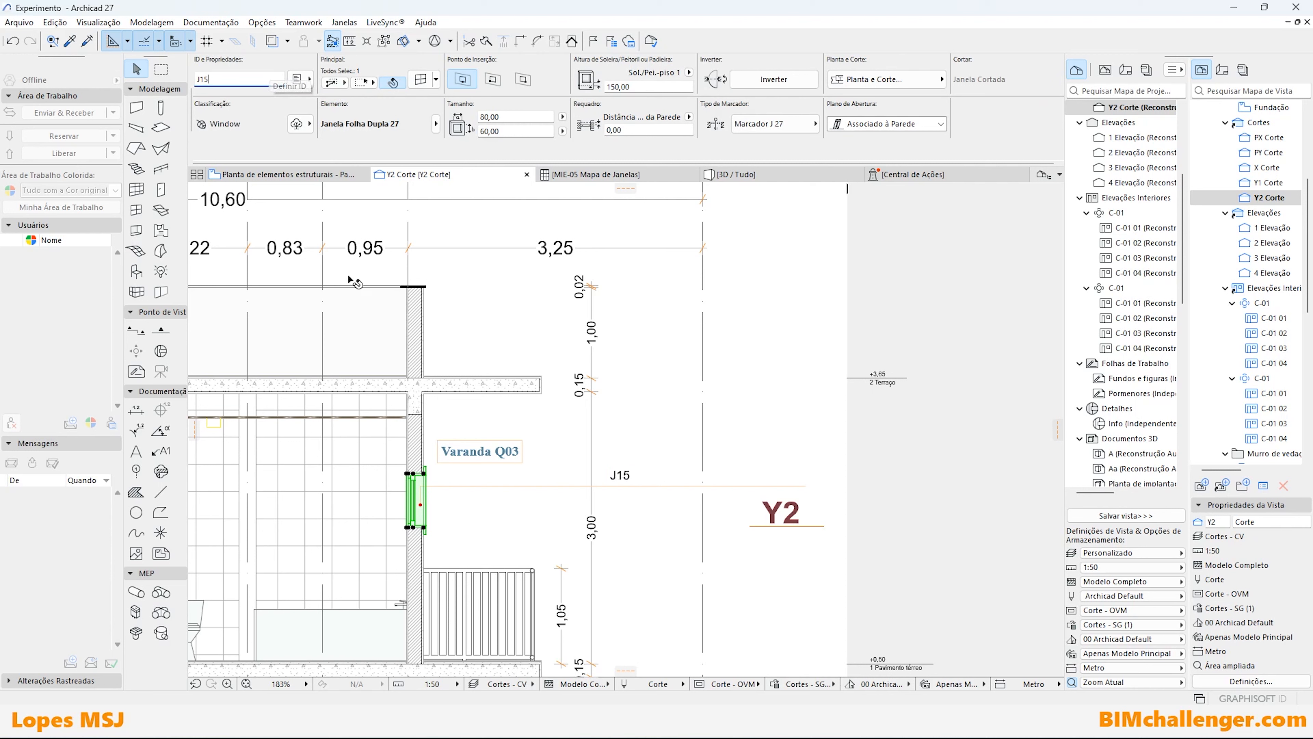
key(Escape)
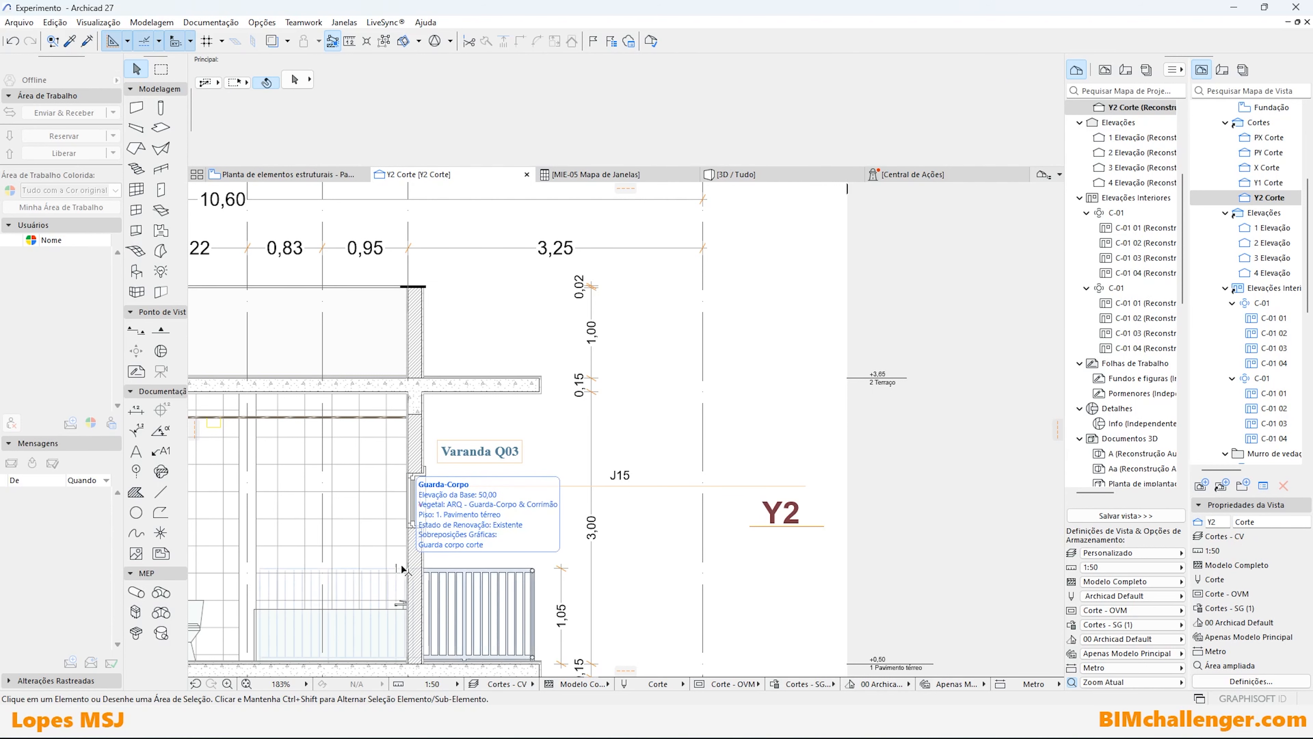
Shrink the window label's text box so that it fits closely around J15.
scroll(412, 600, up, 1)
click(441, 464)
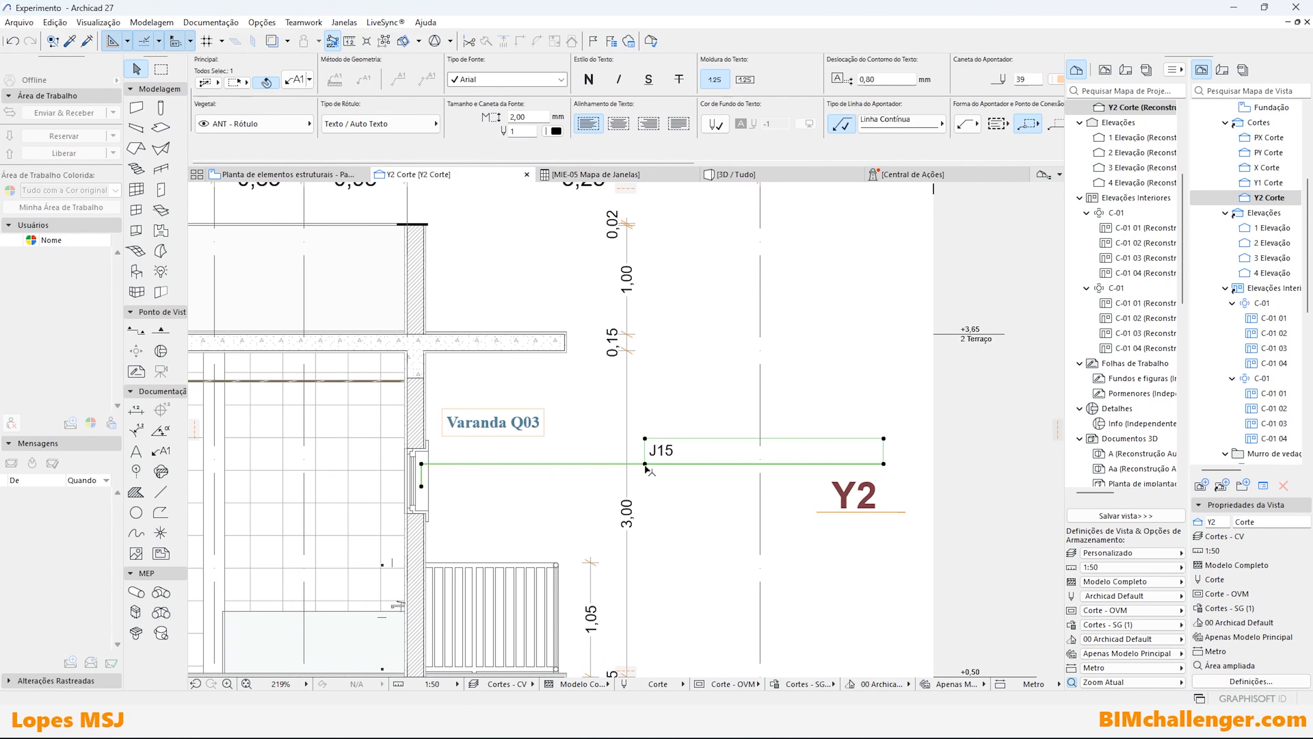
click(884, 438)
click(684, 439)
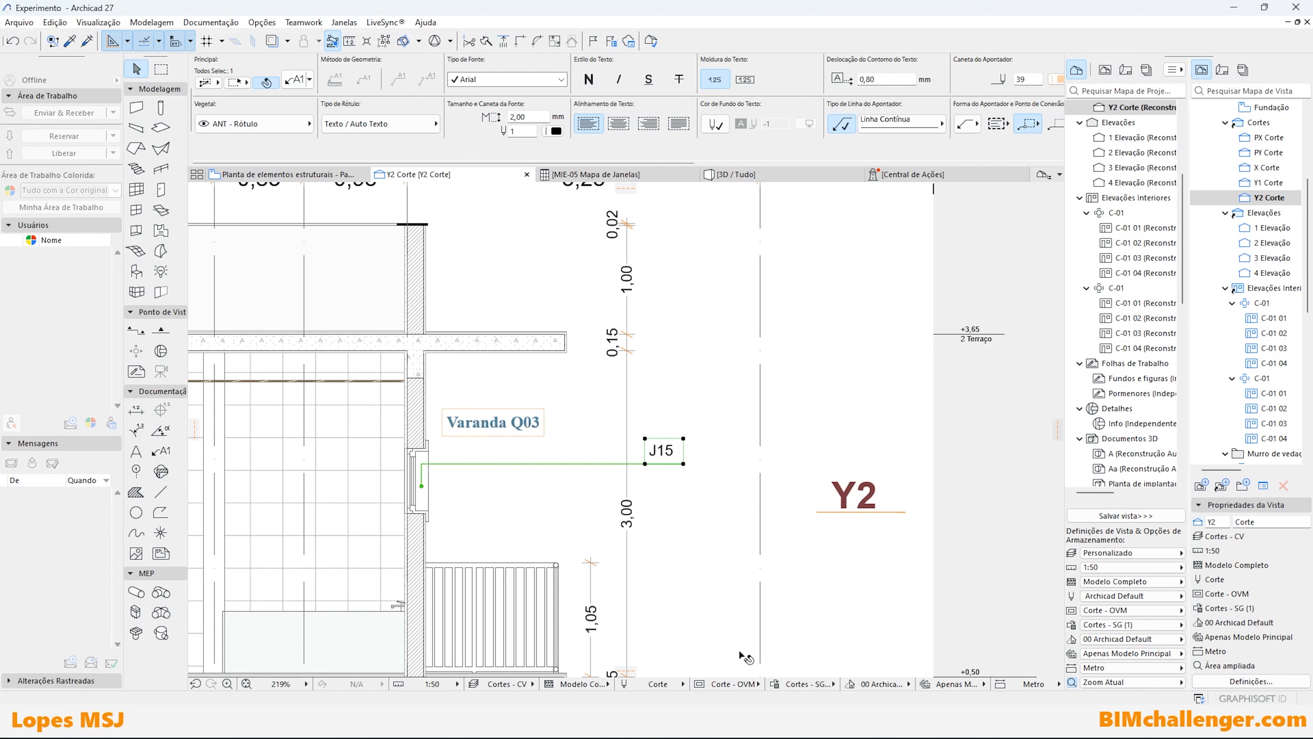
Copy the "Janelas de madeira de chanfuta" description from the Notepad text file and return to Archicad.
key(alt+Tab)
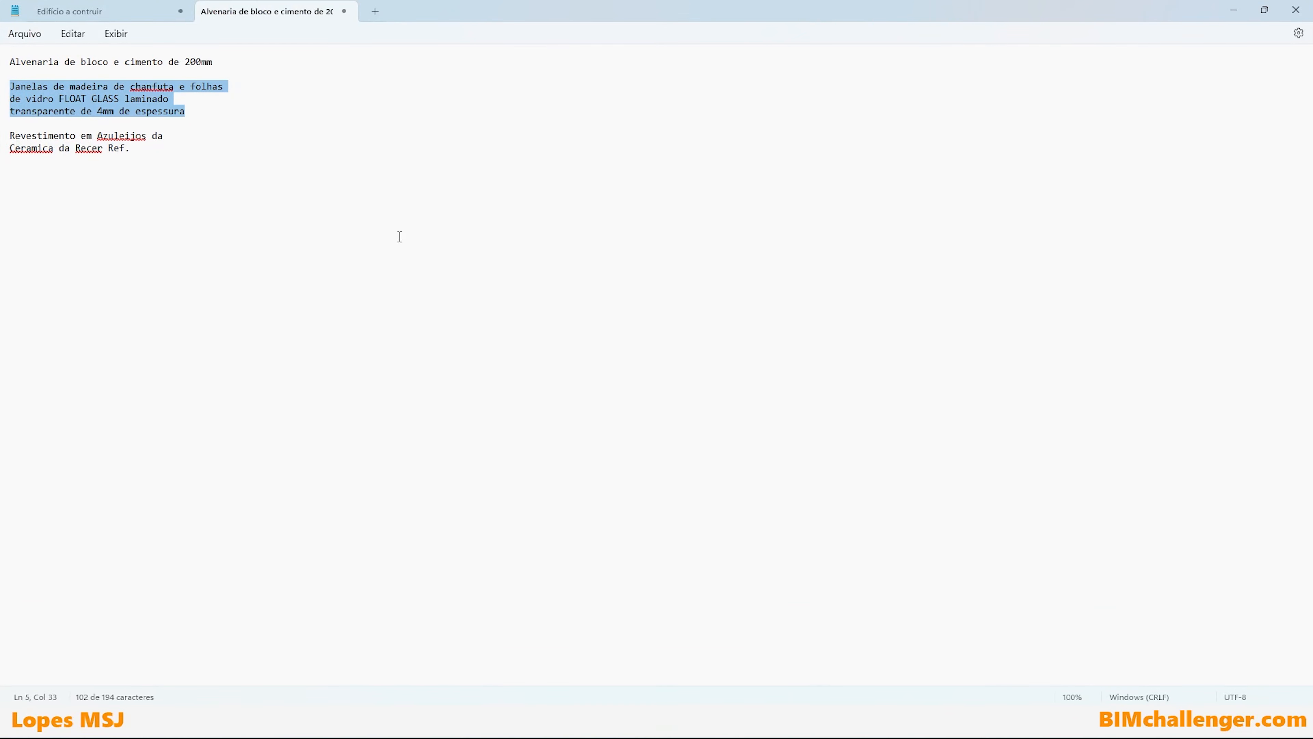
right_click(107, 105)
click(179, 175)
key(alt+Tab)
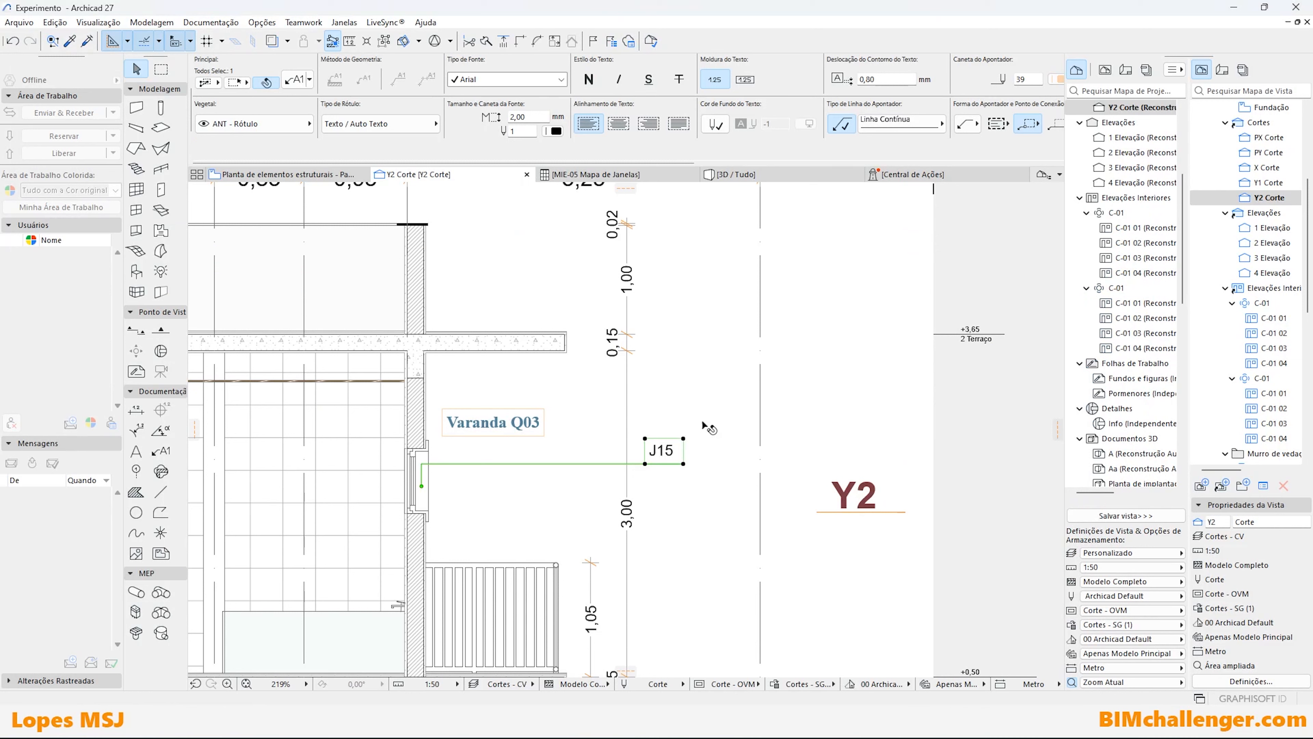
Replace the window label's J15 text with the copied window description.
double_click(665, 453)
text(folhas de vidro FLOAT GLASS laminado transparente de 4mm de espessura)
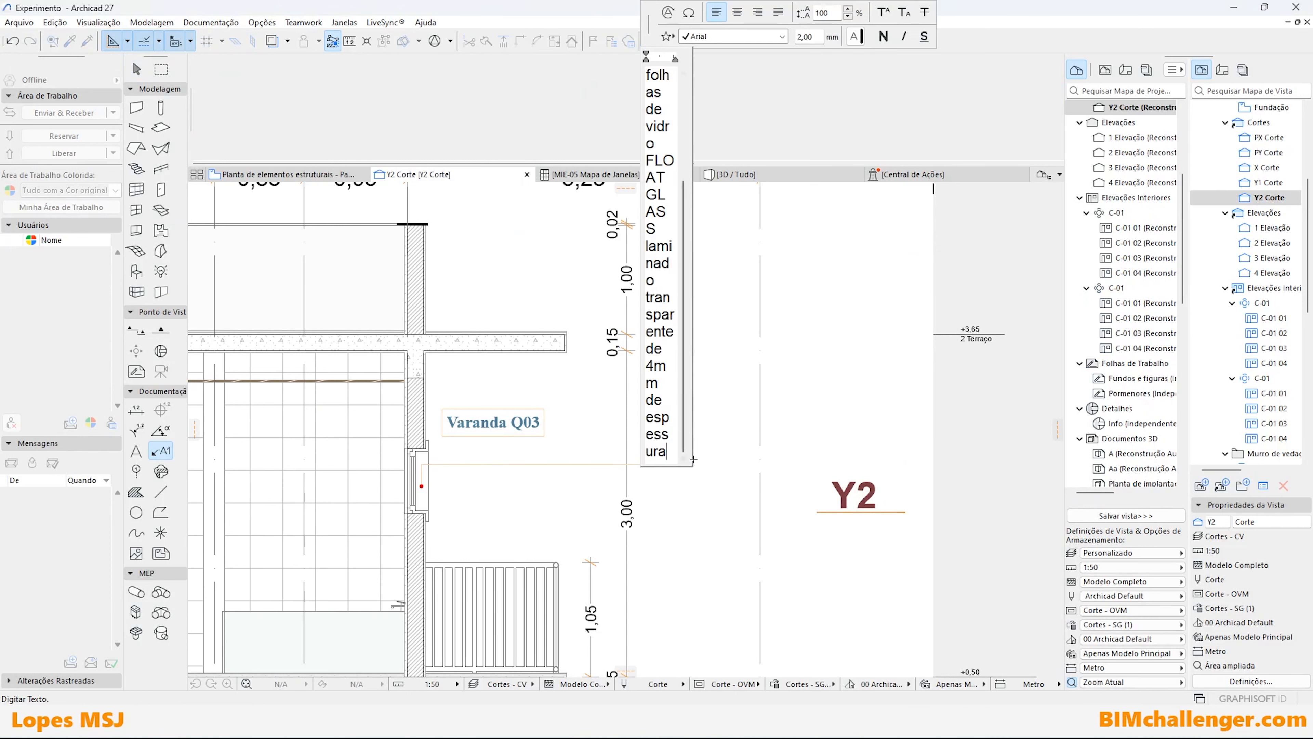
click(417, 417)
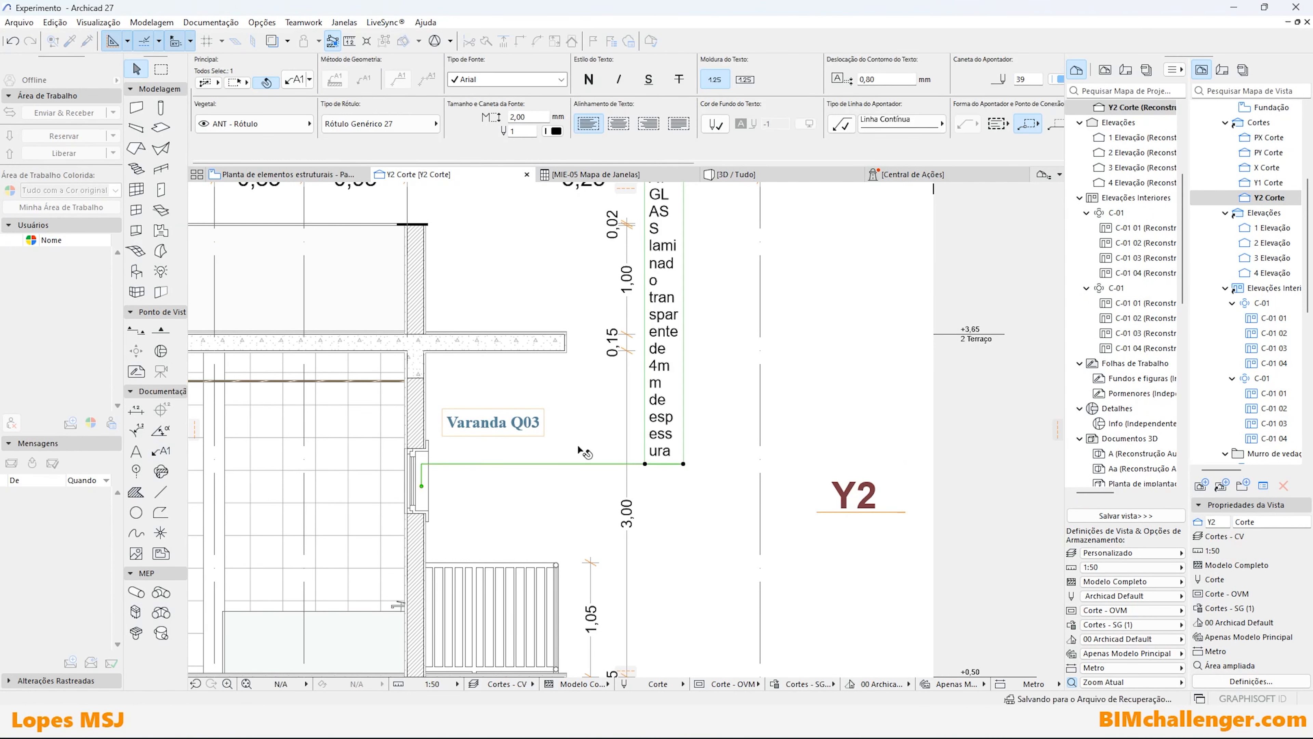
Stretch the label's narrow text box wider and lower so that the description wraps onto six lines.
scroll(703, 463, down, 2)
middle_drag(674, 344, 665, 385)
scroll(637, 331, down, 4)
scroll(640, 313, up, 3)
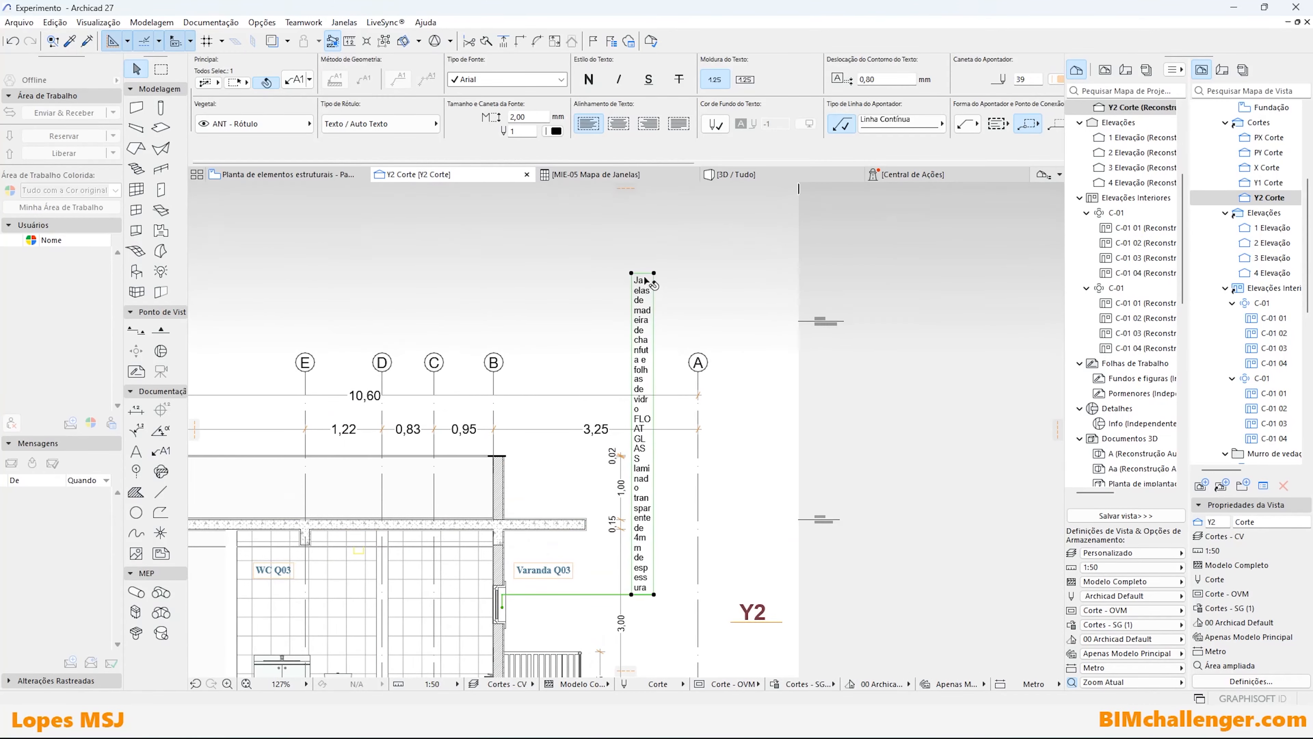
click(653, 273)
click(724, 552)
scroll(641, 594, up, 4)
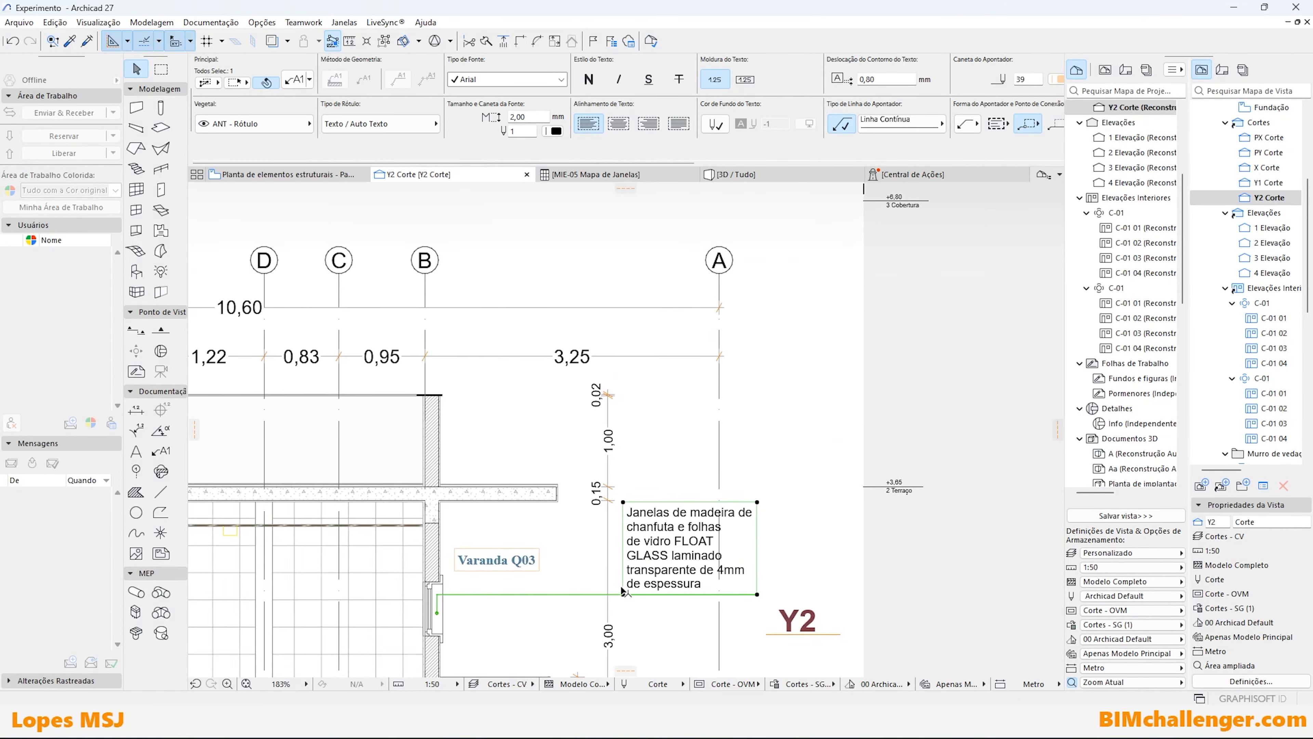
scroll(730, 432, down, 3)
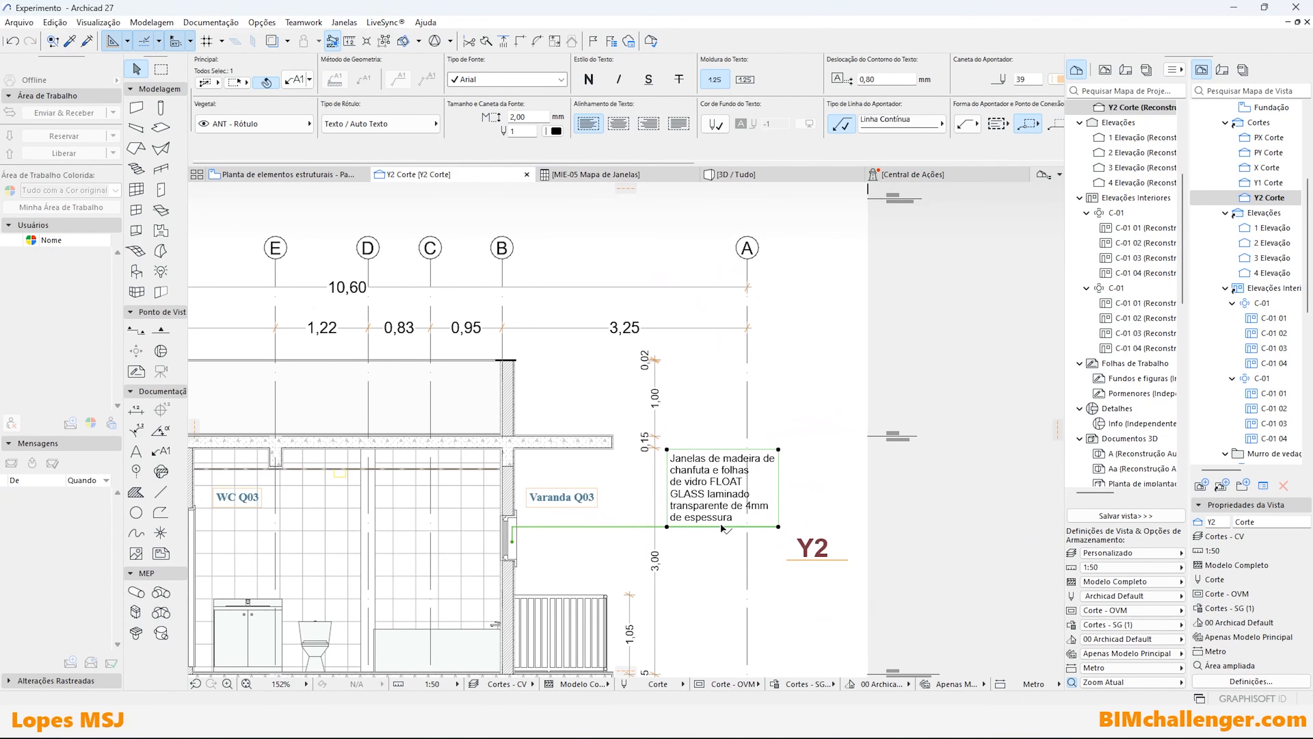
scroll(510, 575, up, 2)
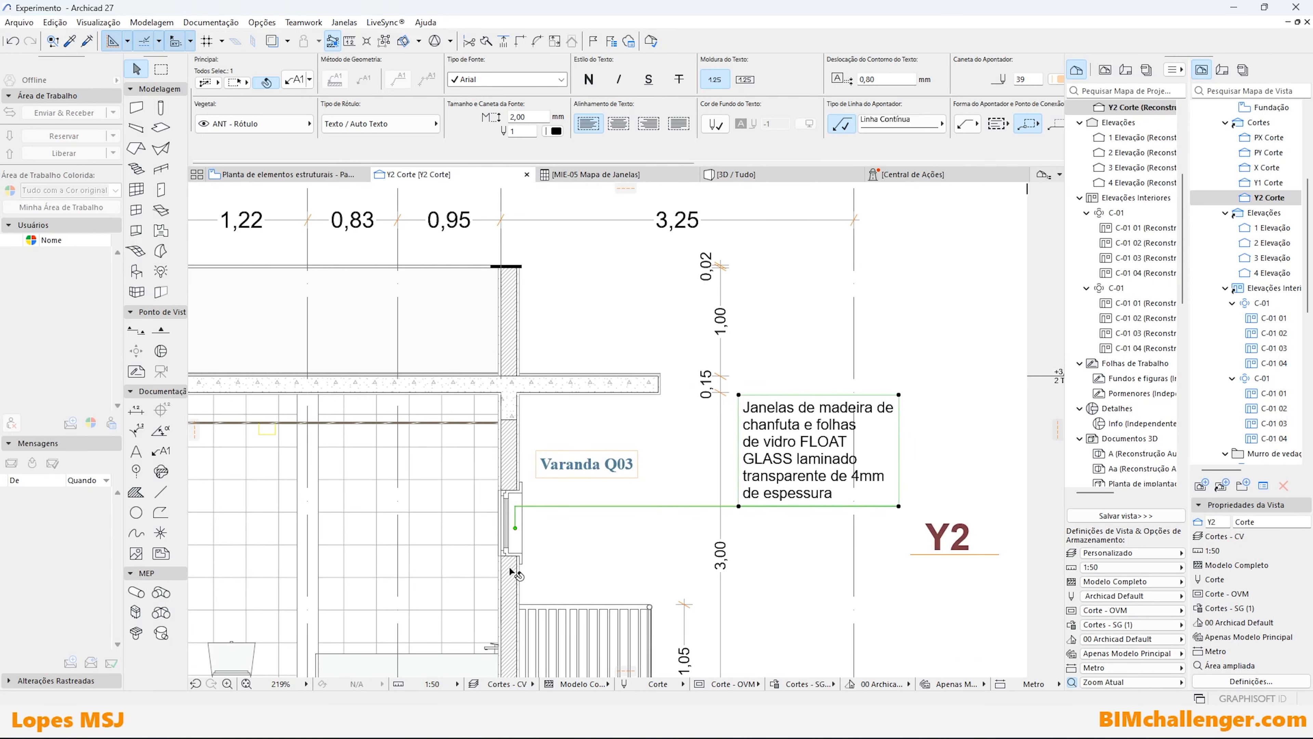
Check the window's ID and full property list, and reselect its label to compare the text.
mouse_move(510, 572)
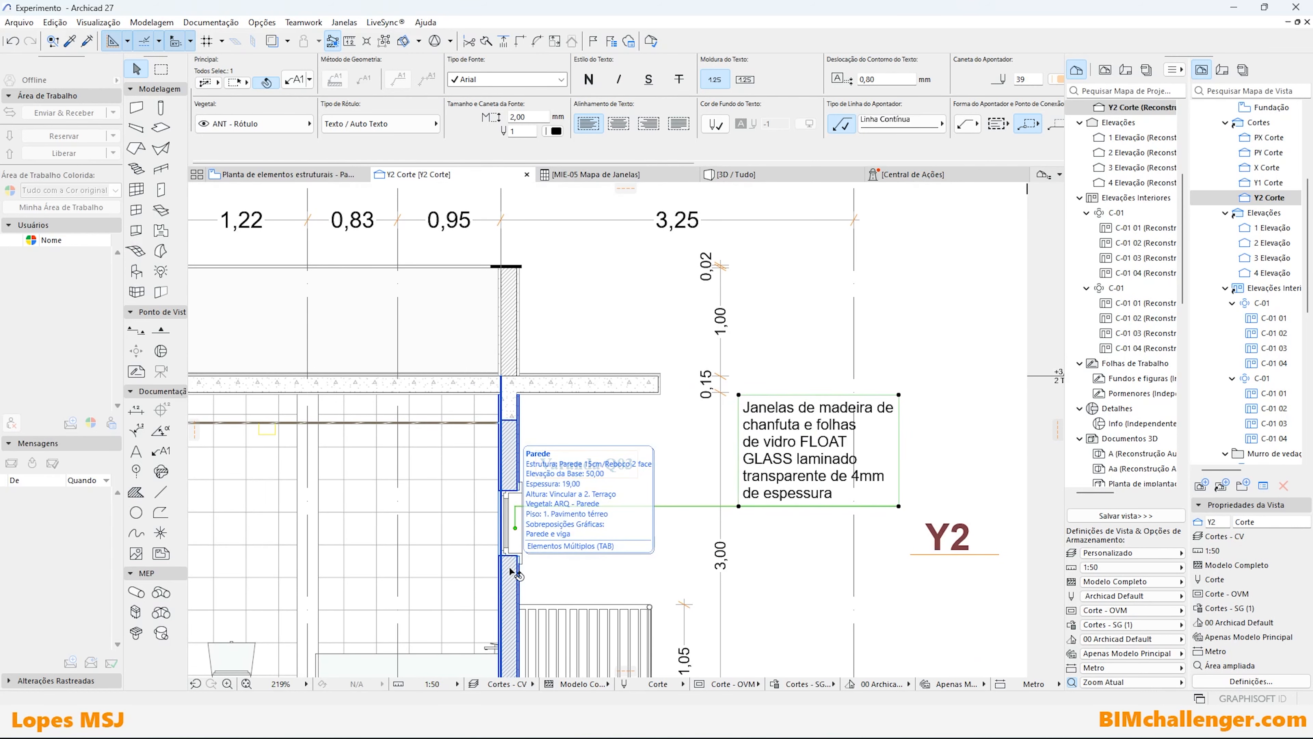
click(511, 523)
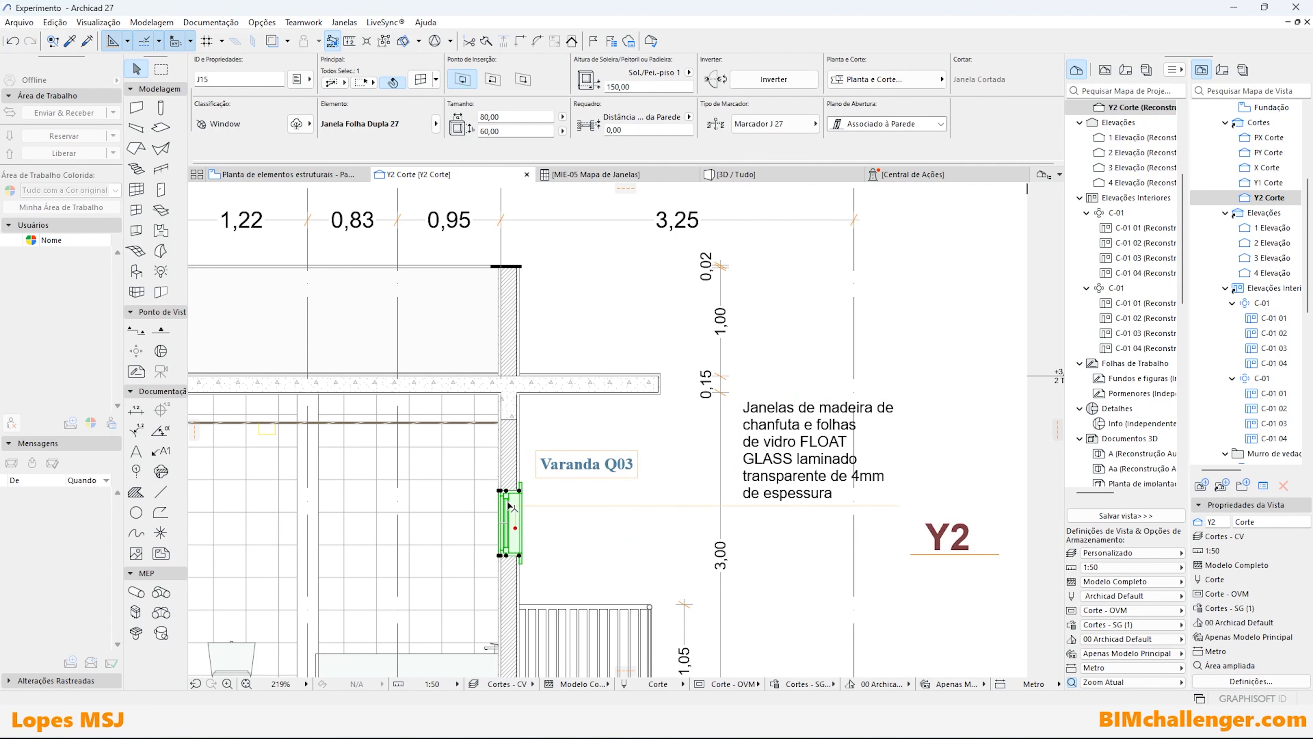
click(300, 79)
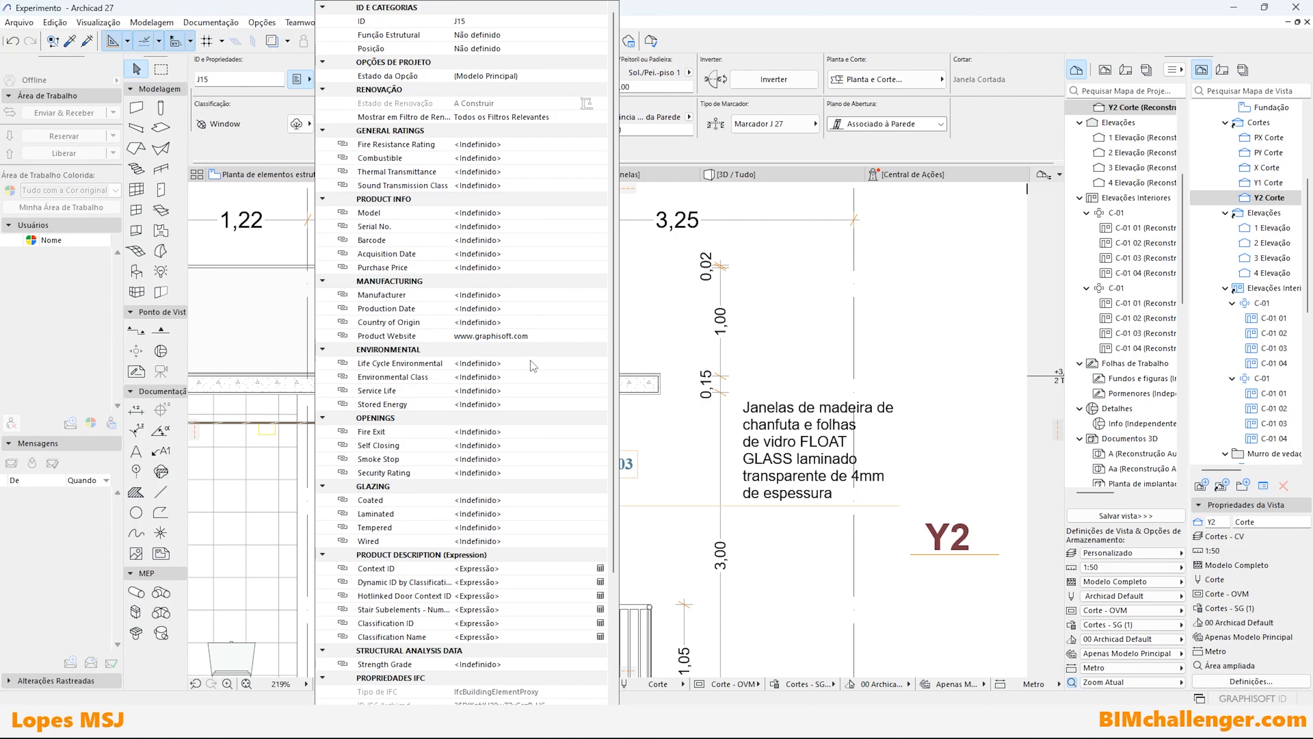
key(Escape)
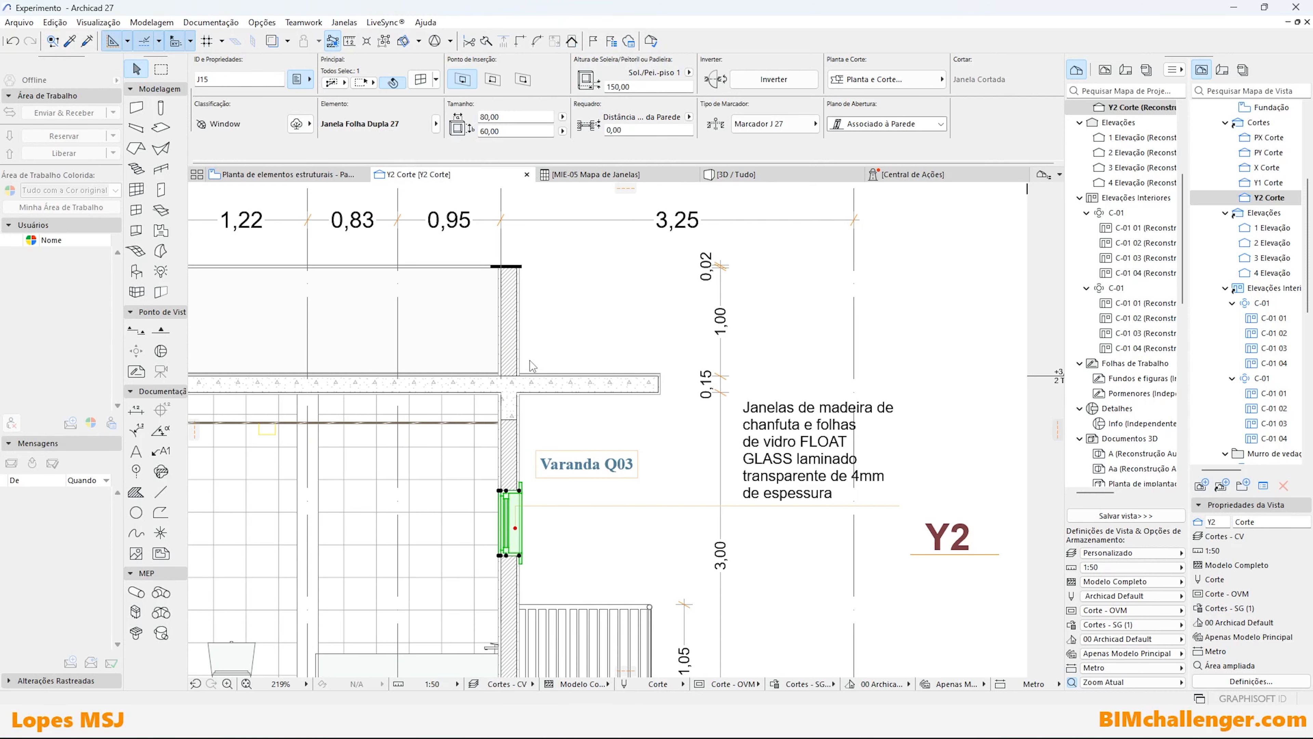
click(558, 540)
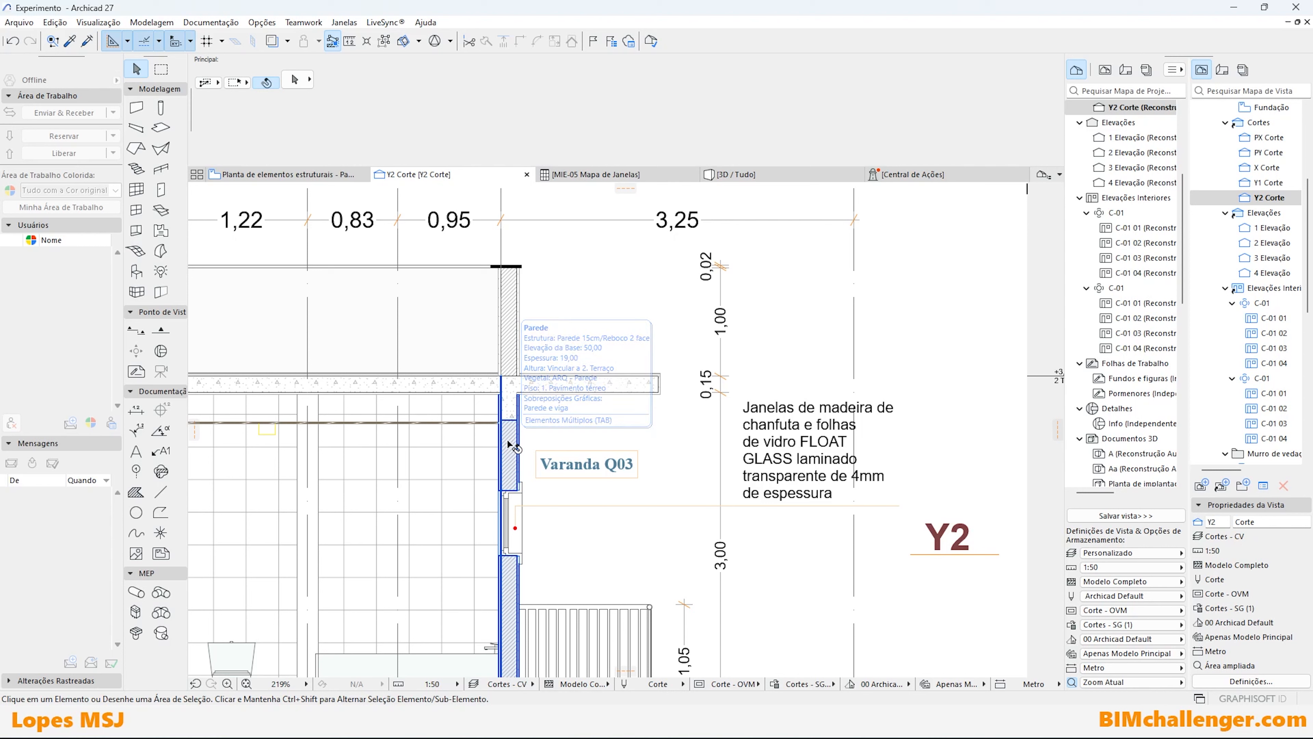
click(792, 445)
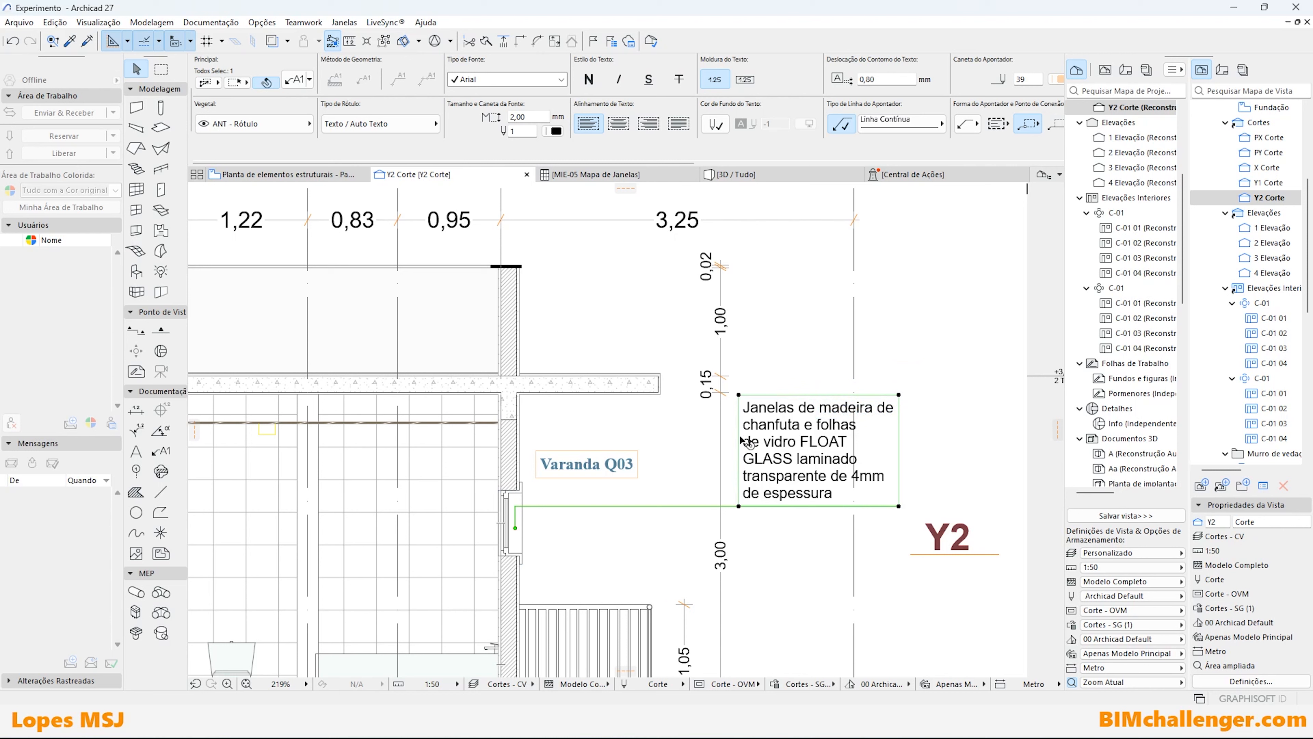
click(664, 483)
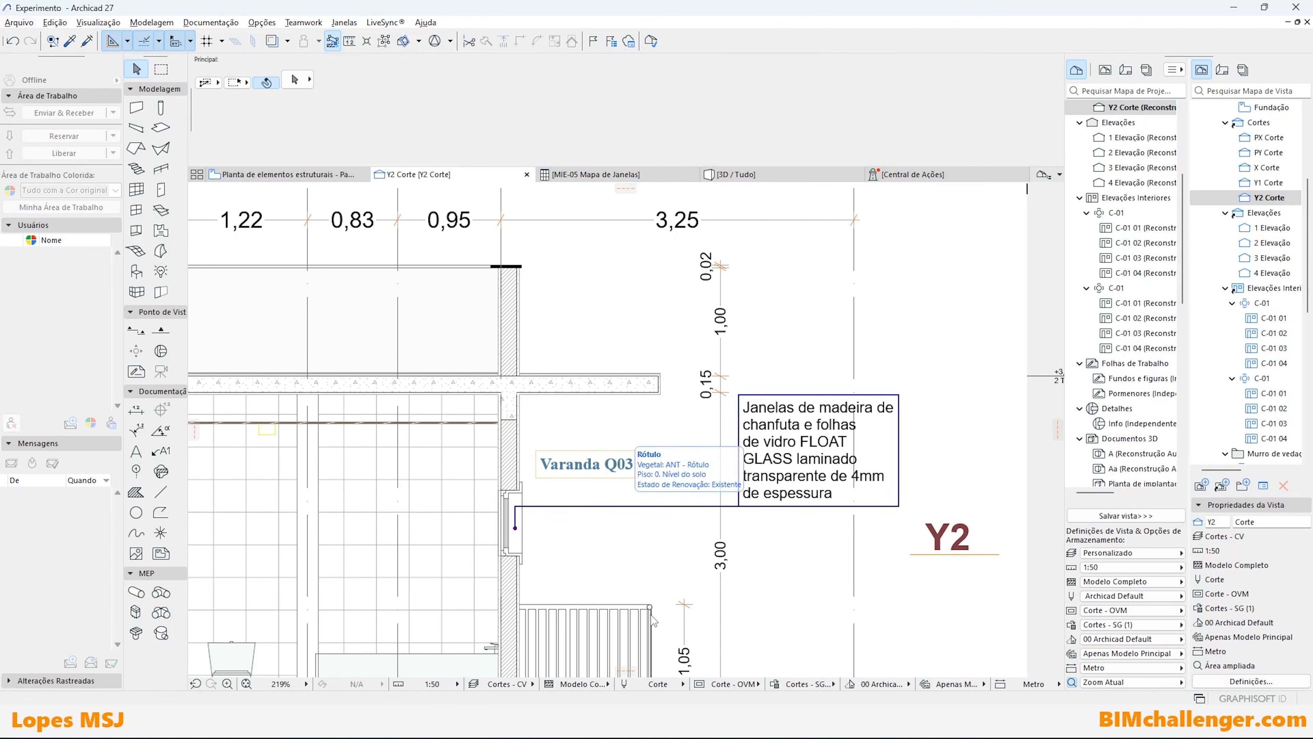
Undo the label's text box stretch and its text replacement, and deselect the label.
key(ctrl+z)
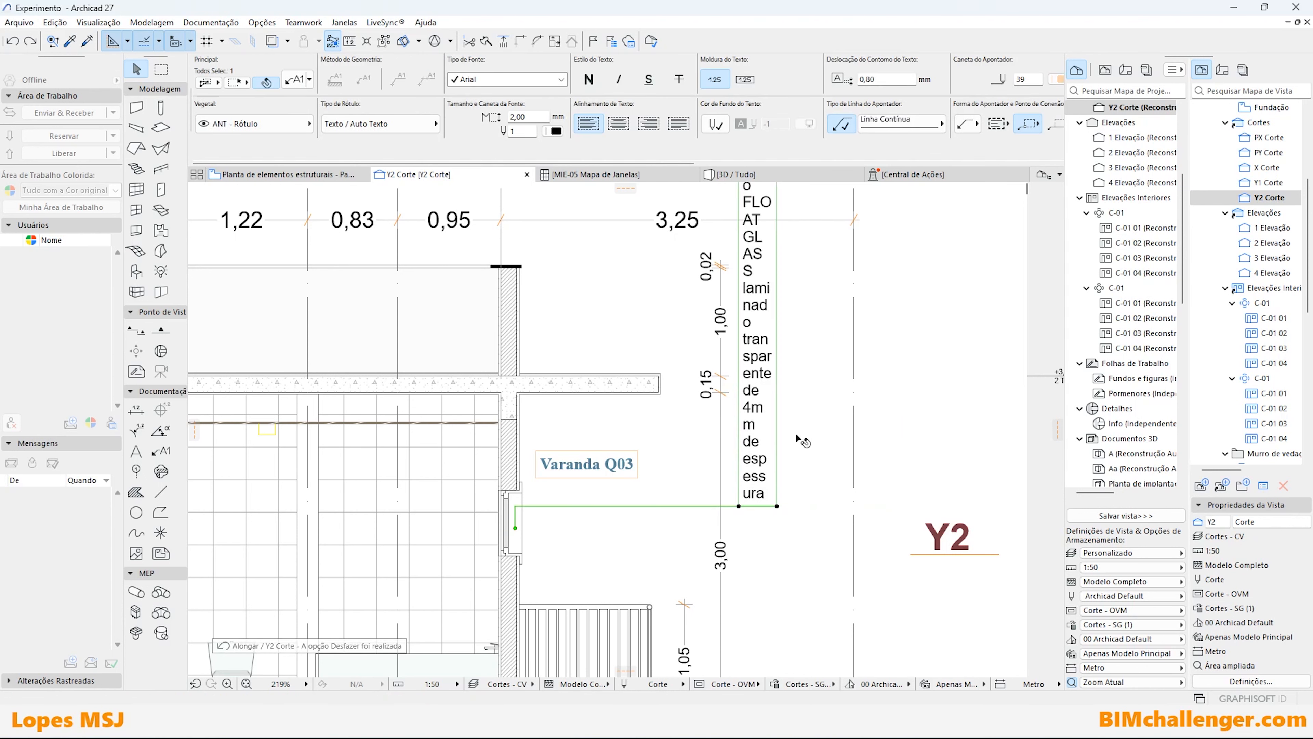
key(ctrl+z)
click(701, 492)
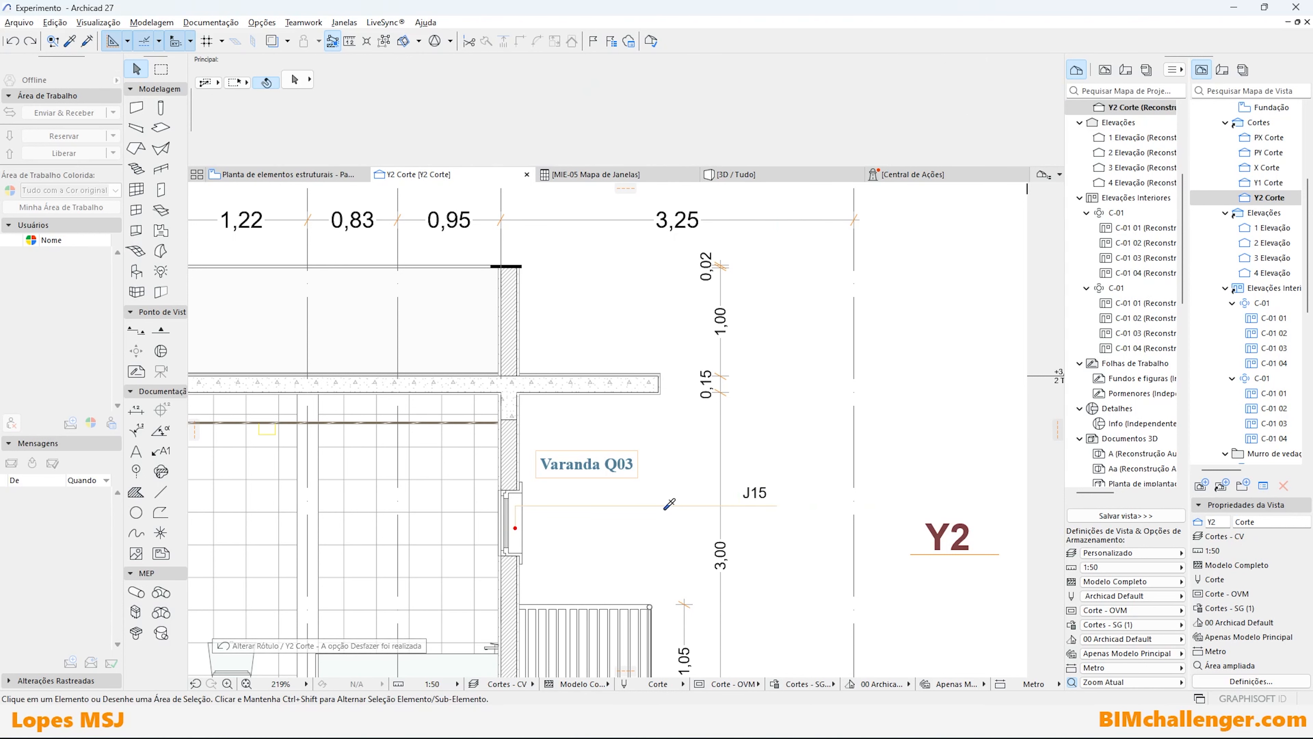
Attach a label with the window label's settings to the wall above the upper slab, and check that wall's ID.
alt+click(665, 481)
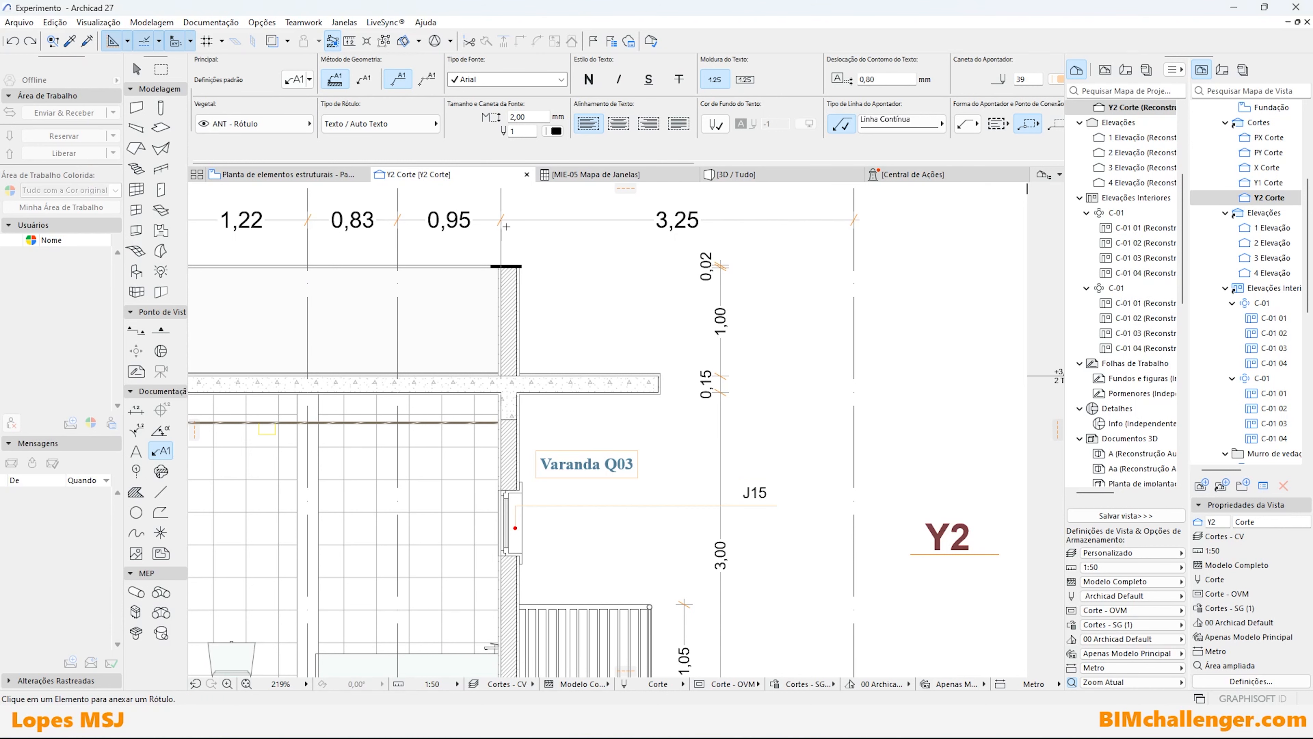
click(507, 283)
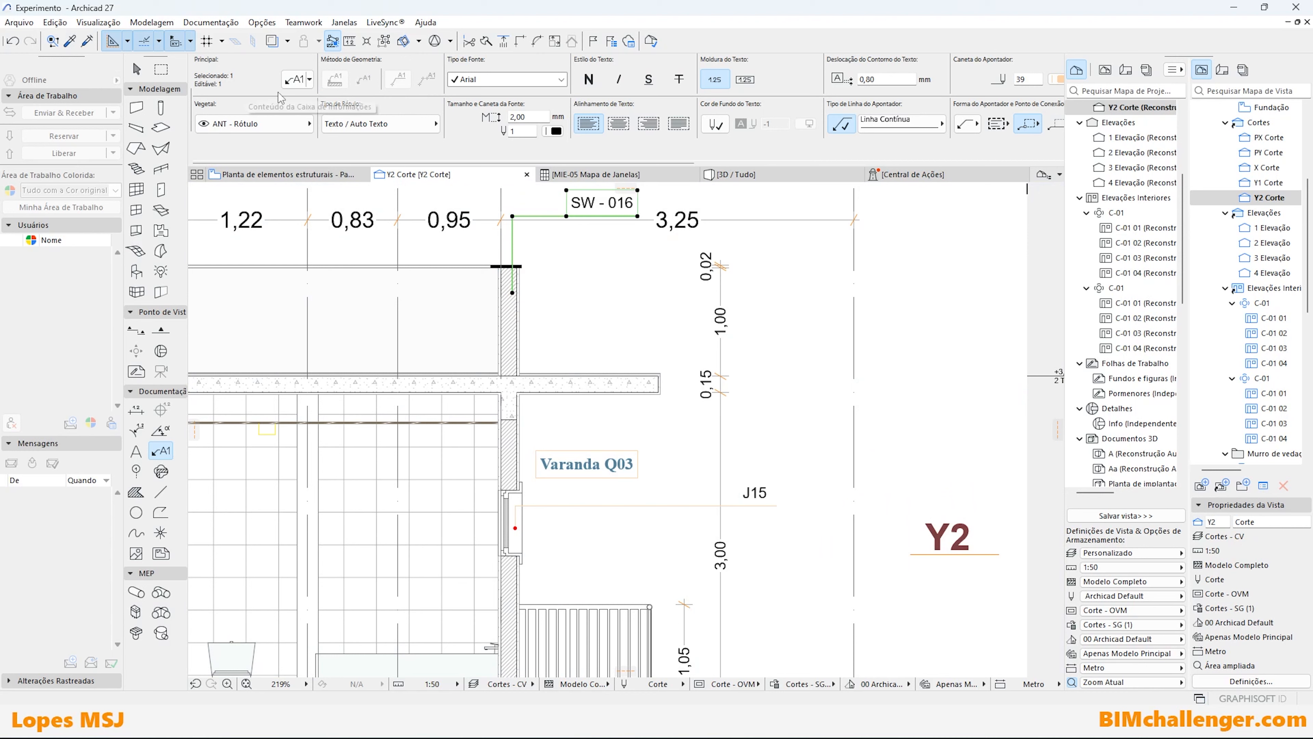
key(Escape)
shift+click(497, 284)
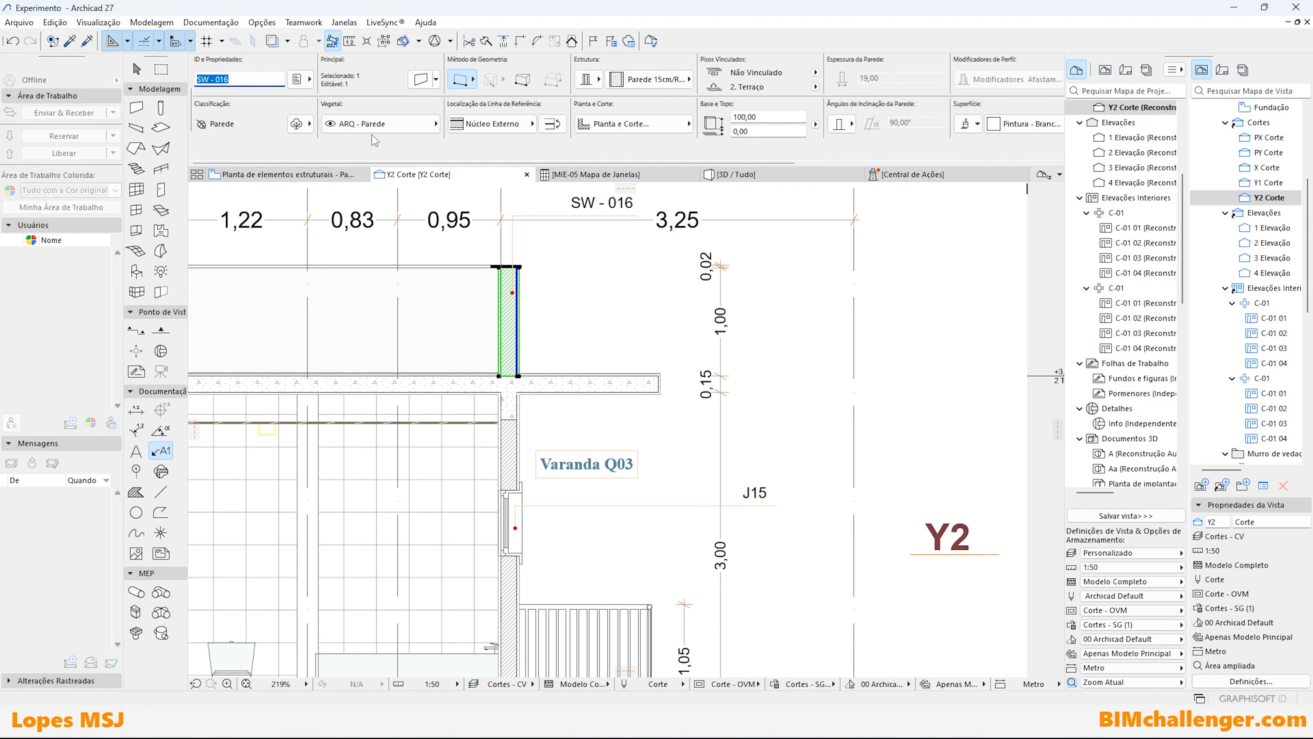
key(Escape)
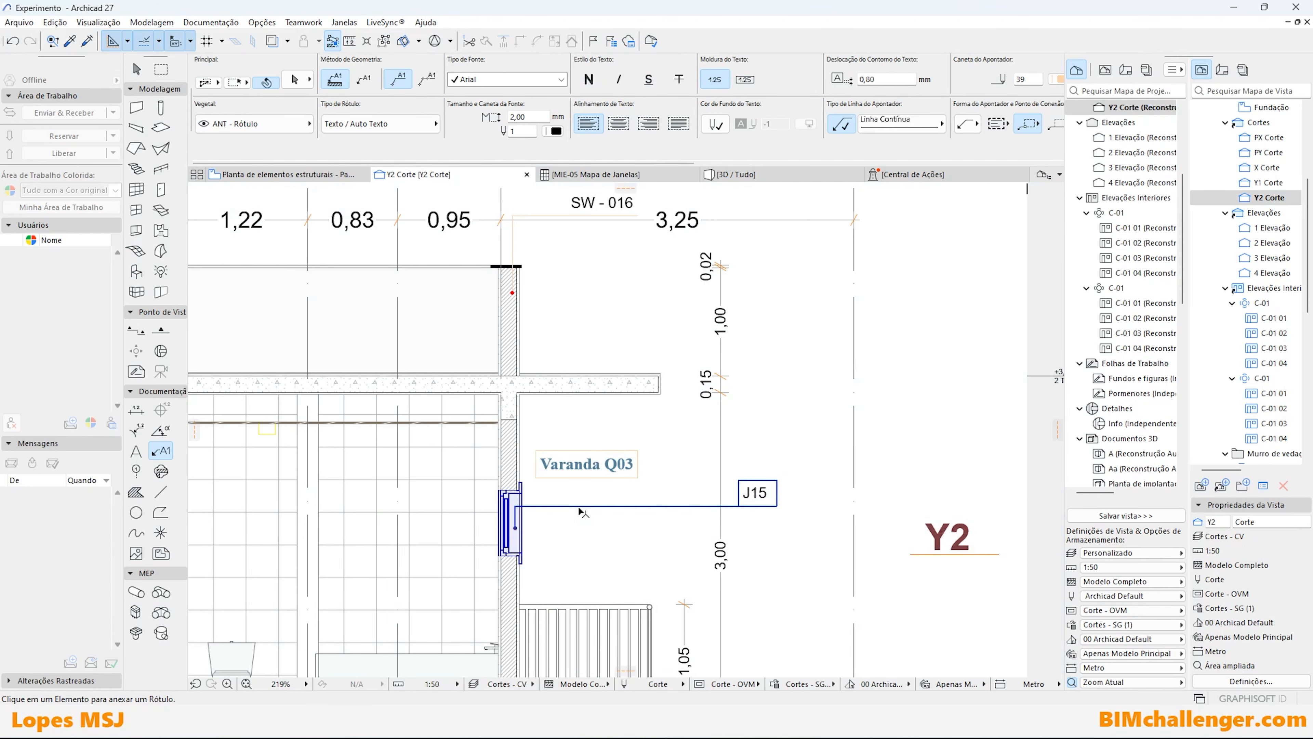
Overwrite the J15 text in the window's label with the description copied from Notepad.
shift+click(579, 508)
double_click(758, 495)
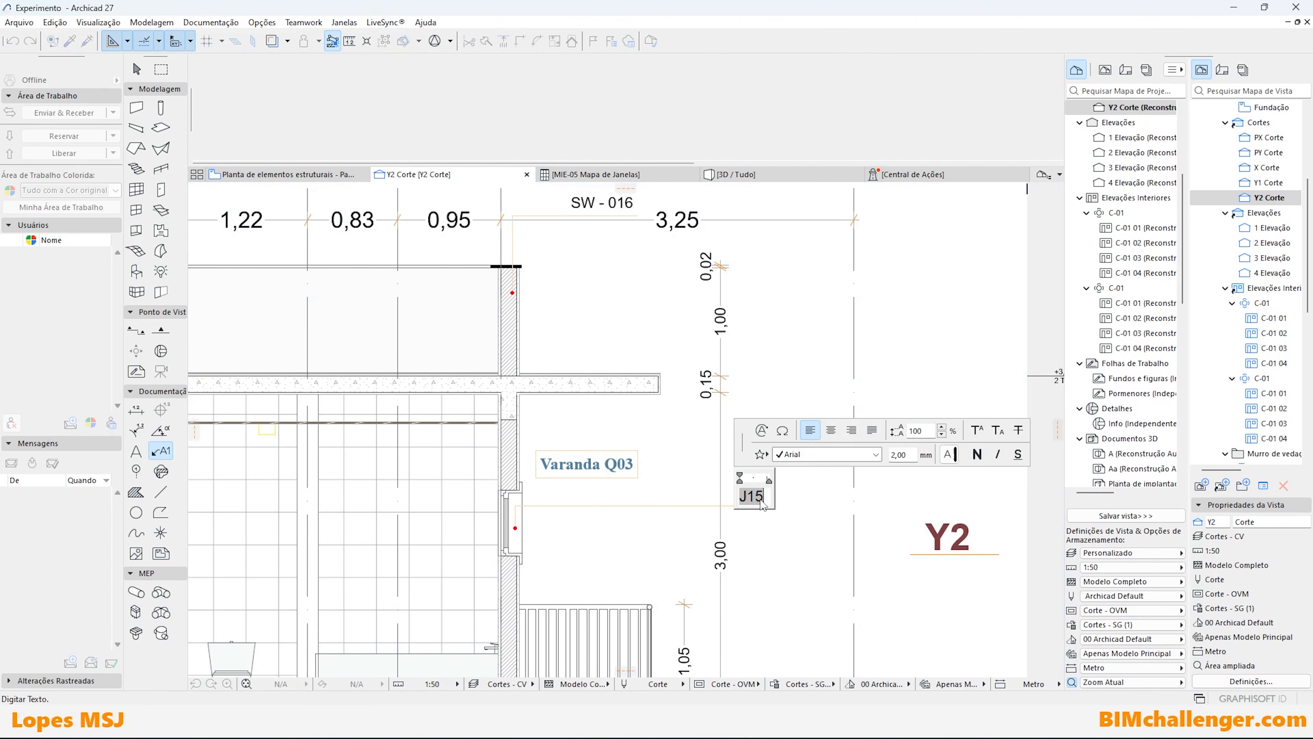
key(ctrl+v)
click(563, 510)
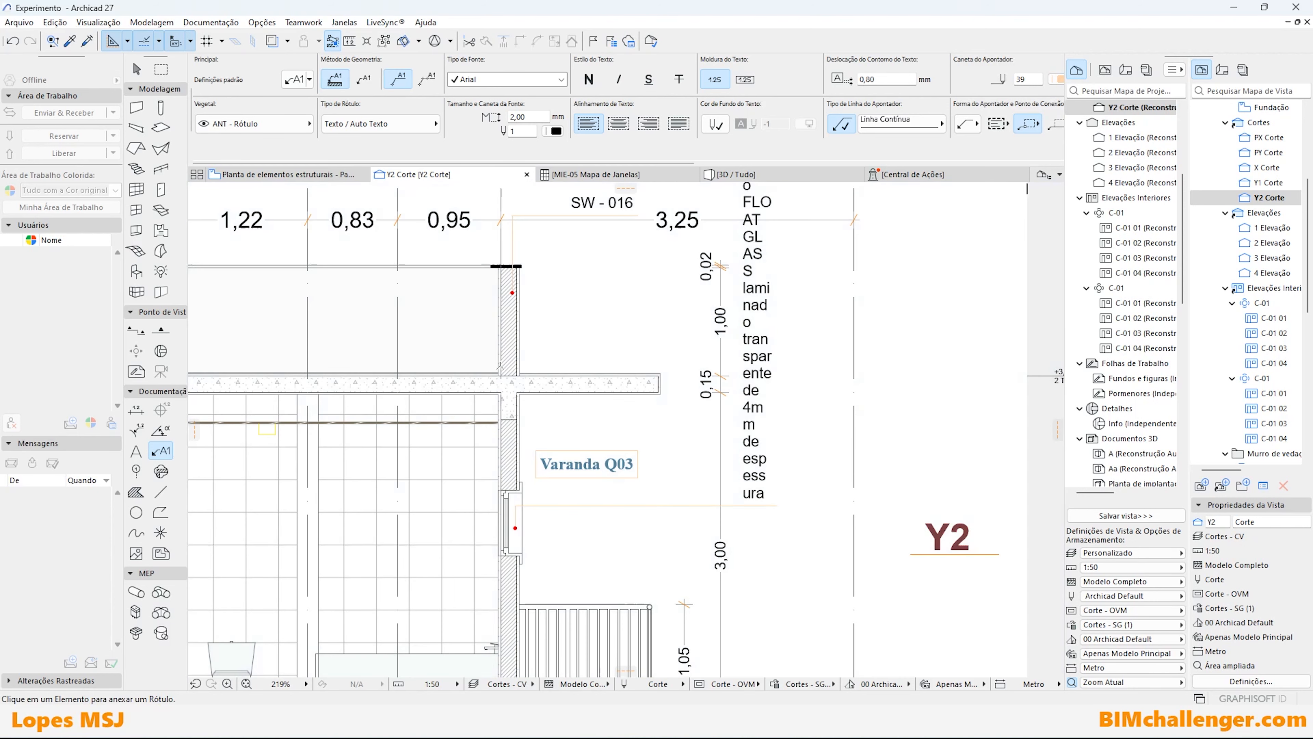
Try attaching a label with the window description to the slab above Varanda Q03, move it aside, and delete it.
click(459, 382)
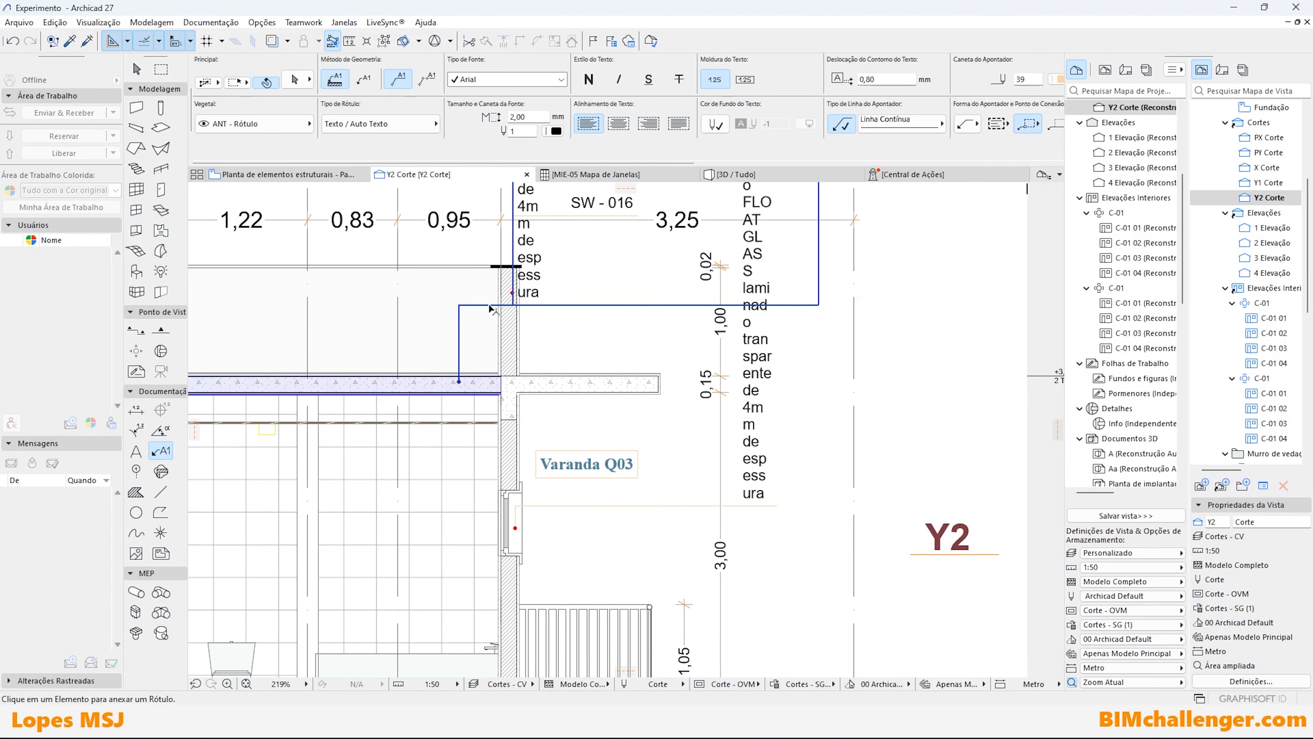
shift+click(491, 305)
key(ctrl+d)
click(489, 305)
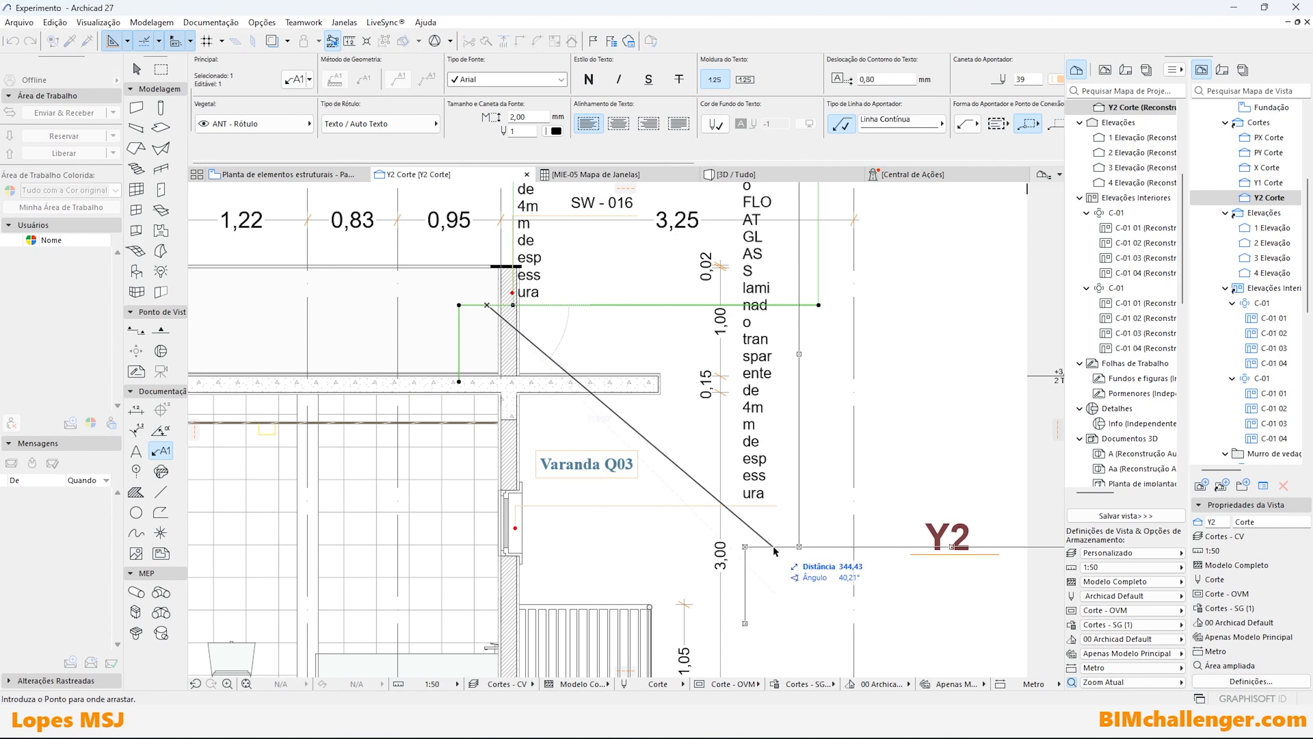
click(814, 568)
key(Delete)
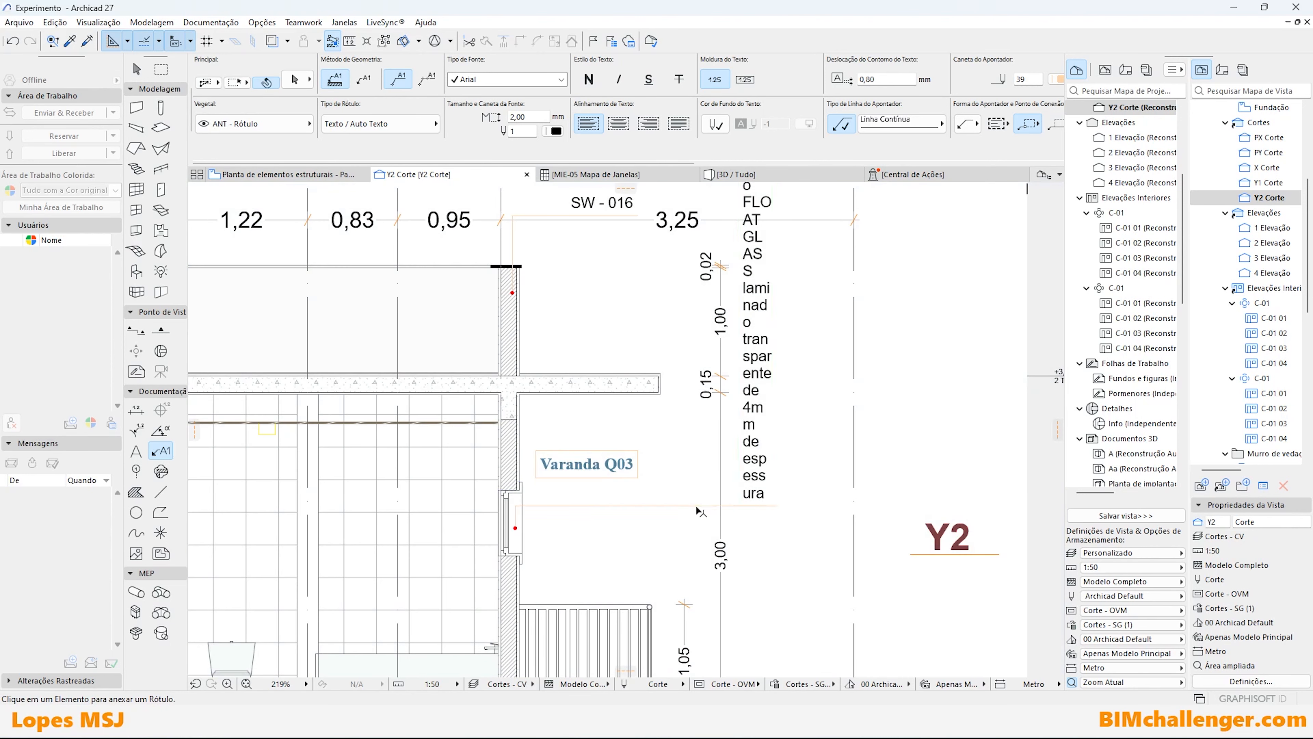
Delete the description label attached to the window beside Varanda Q03.
shift+click(697, 505)
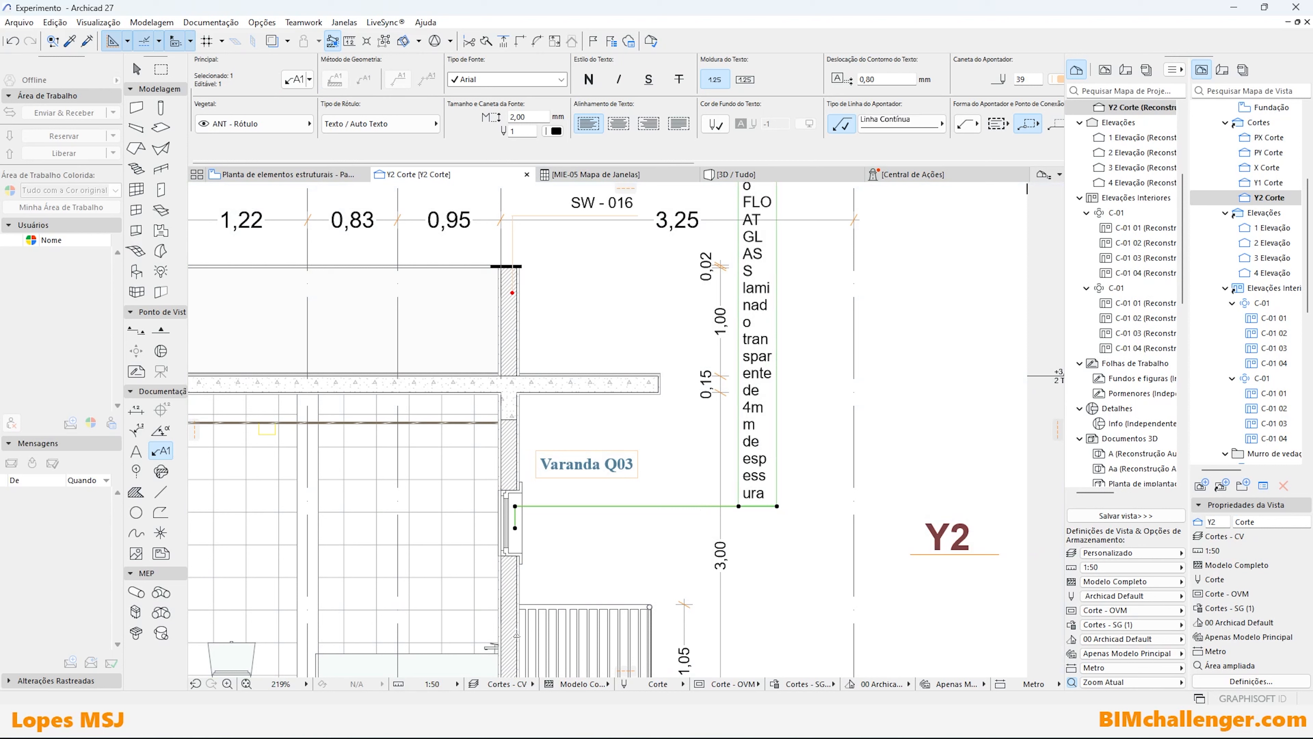
key(Escape)
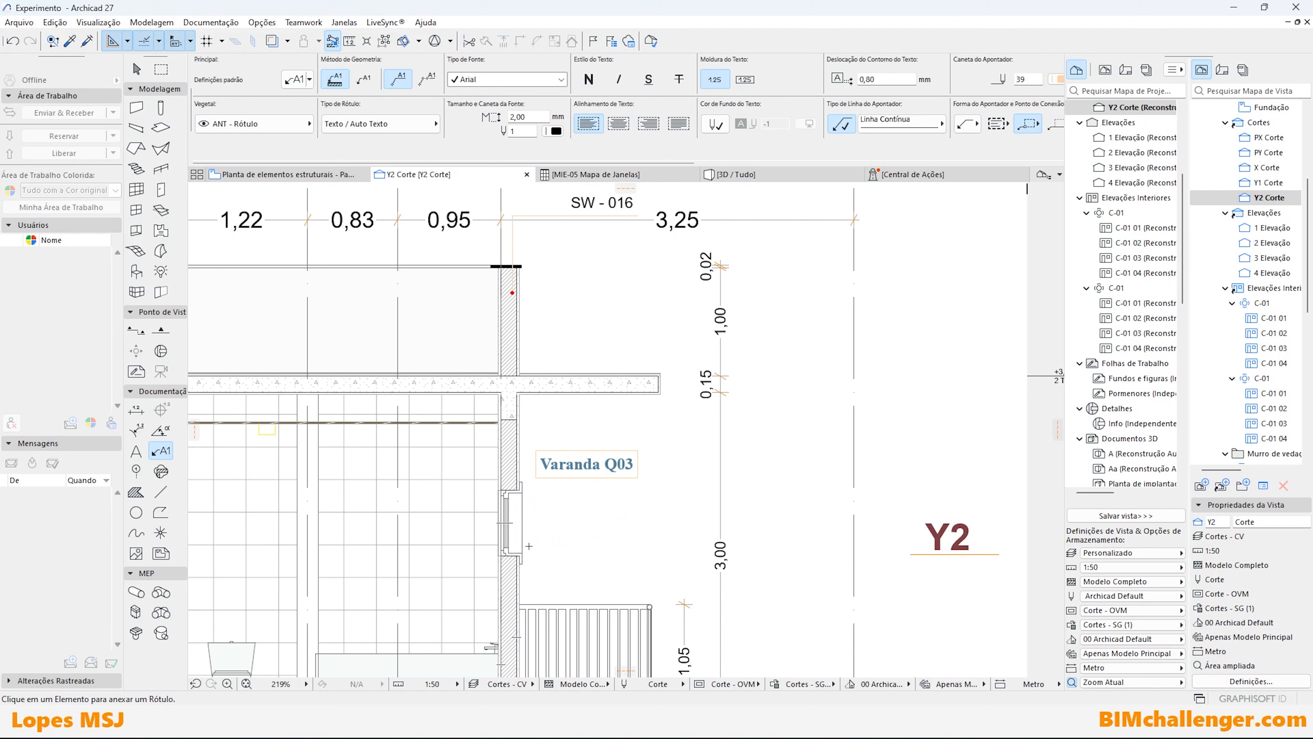
View the project's property groups in the Property Manager and close it without changes.
click(254, 24)
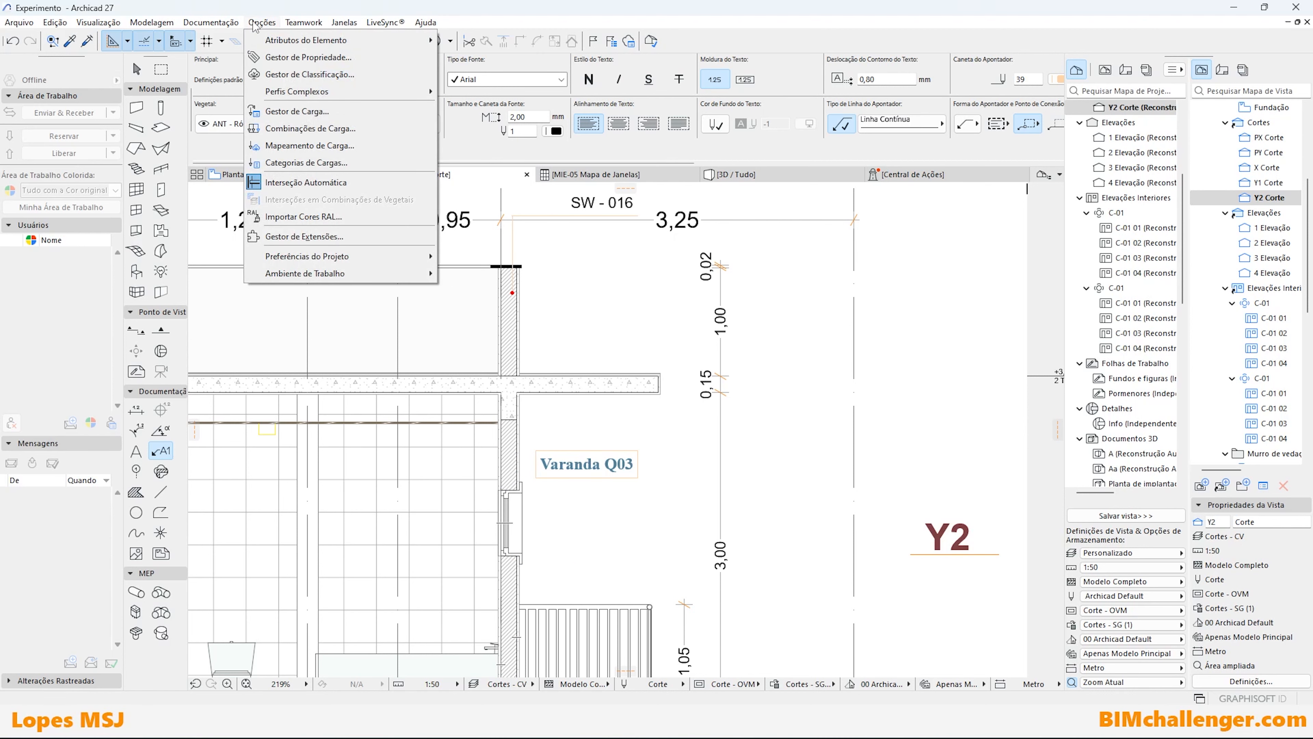
click(300, 57)
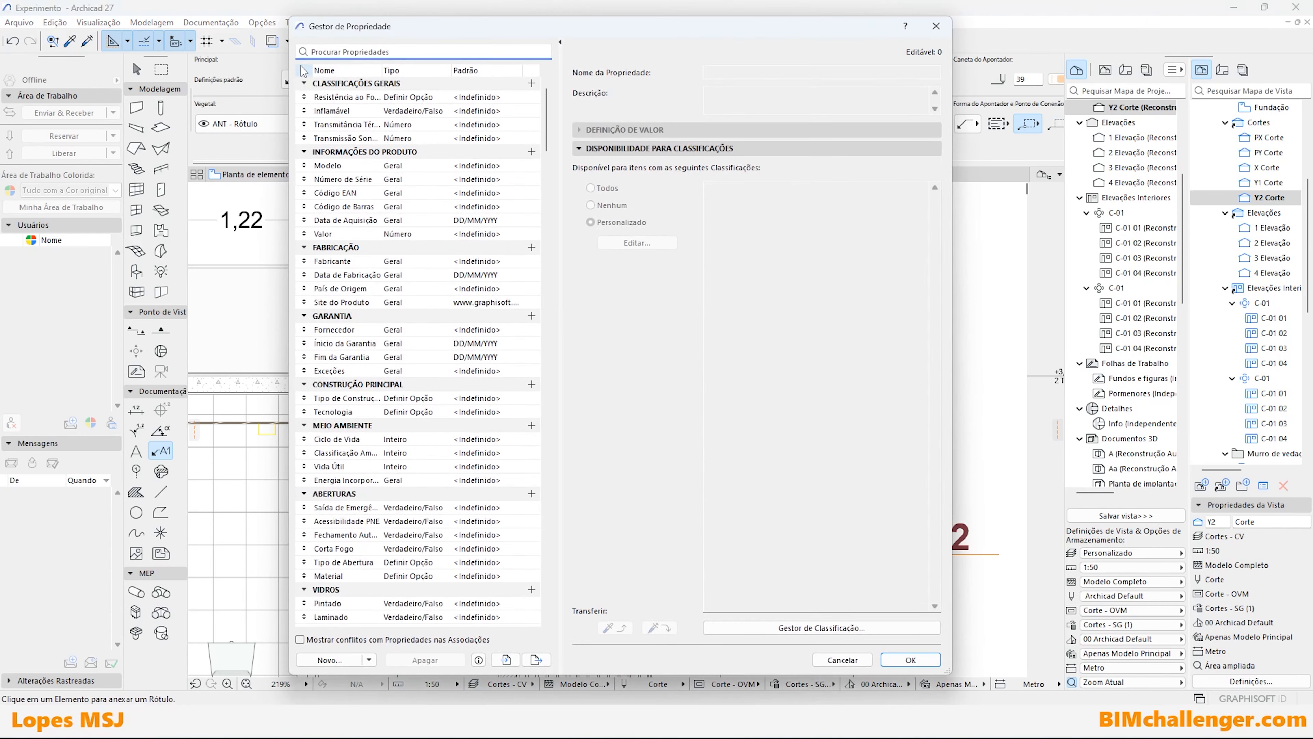
key(Escape)
scroll(499, 367, down, 3)
scroll(513, 263, up, 5)
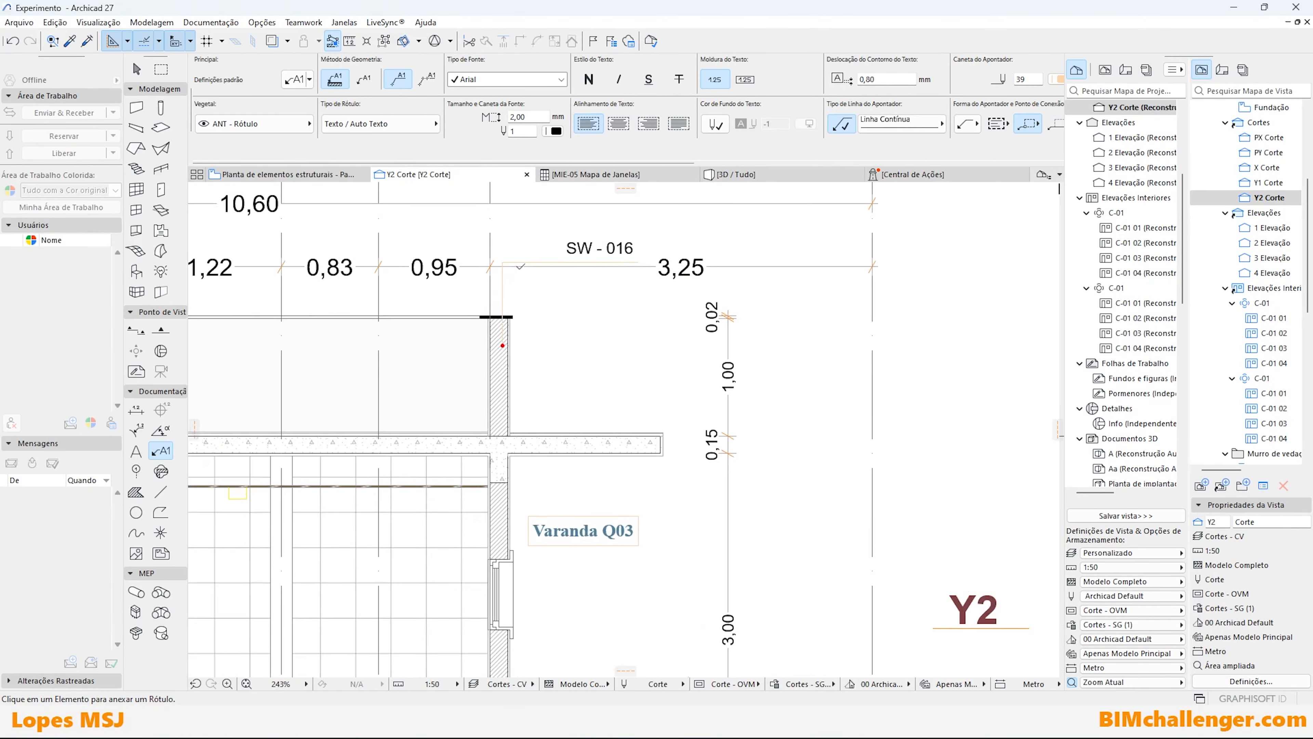
click(261, 22)
click(300, 58)
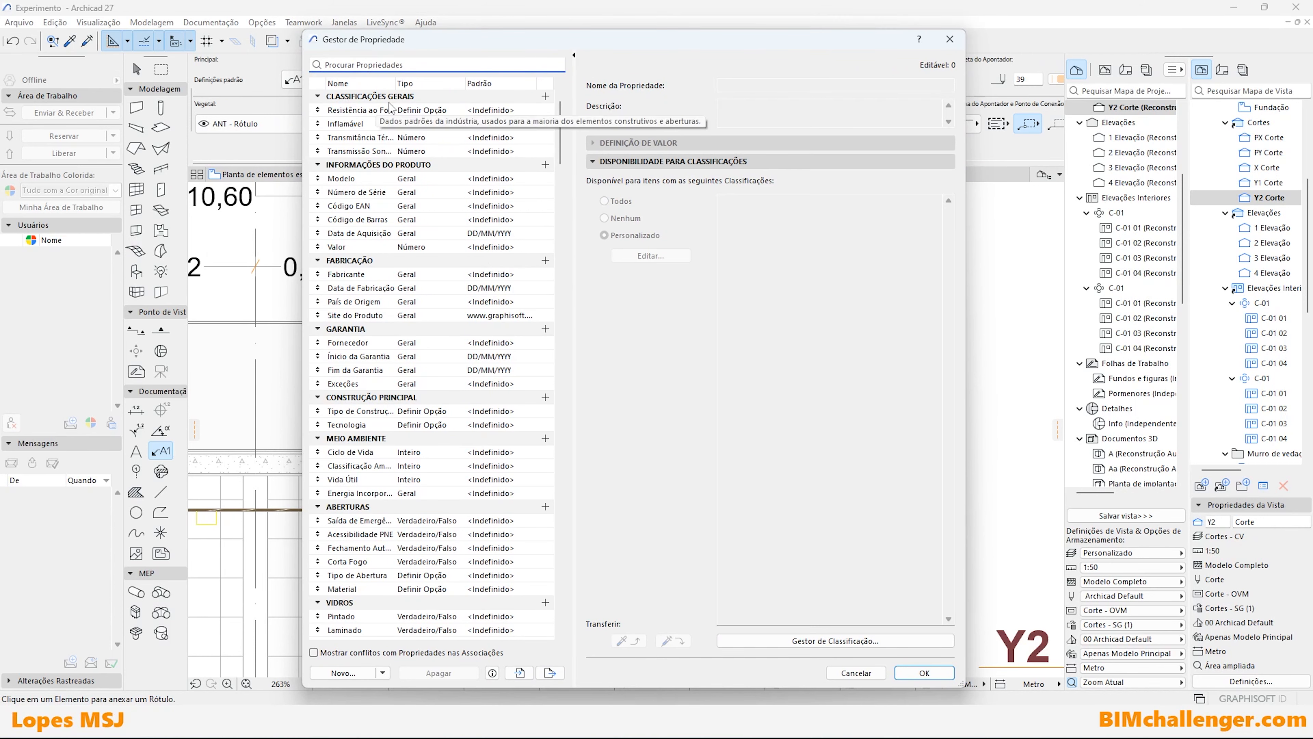
key(Escape)
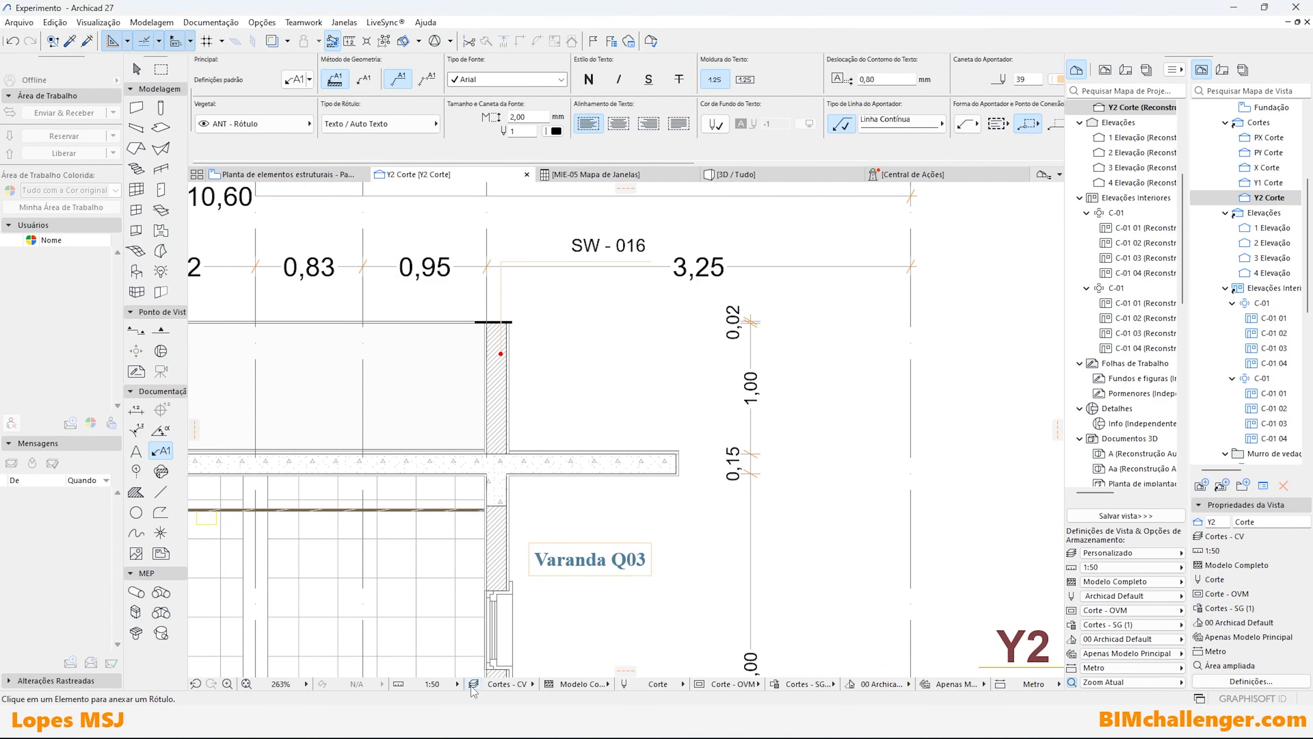
Examine the layer combinations and the layer list in the layer settings, and leave them unchanged.
key(ctrl+l)
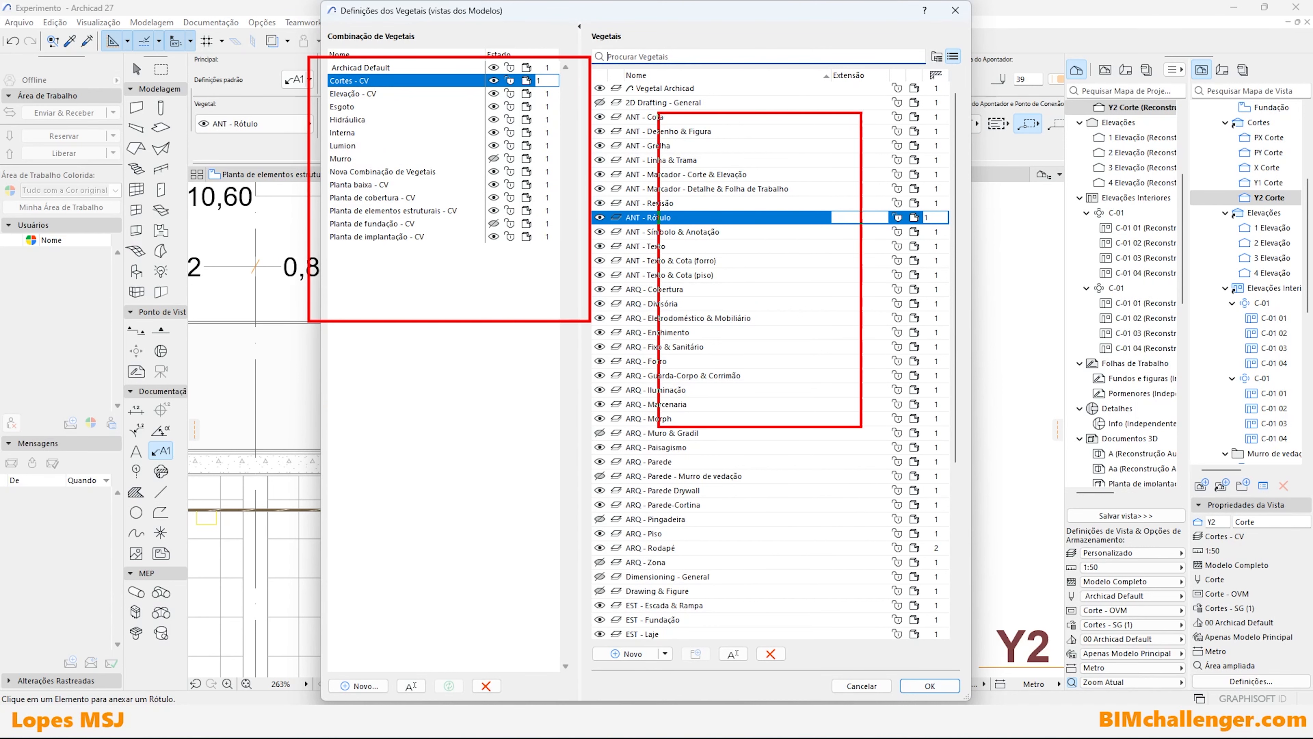
mouse_move(351, 46)
mouse_down()
mouse_move(538, 64)
mouse_move(378, 339)
mouse_move(382, 58)
mouse_move(462, 33)
mouse_up()
key(Escape)
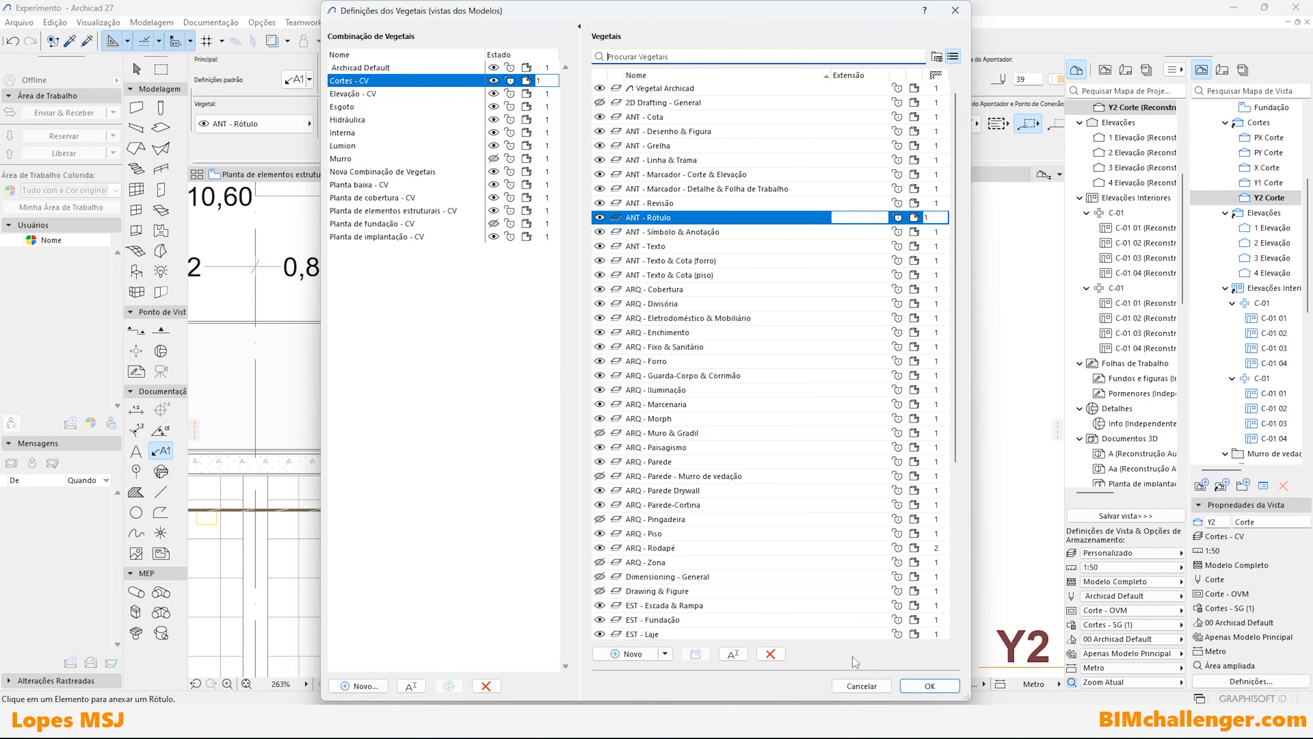
click(863, 686)
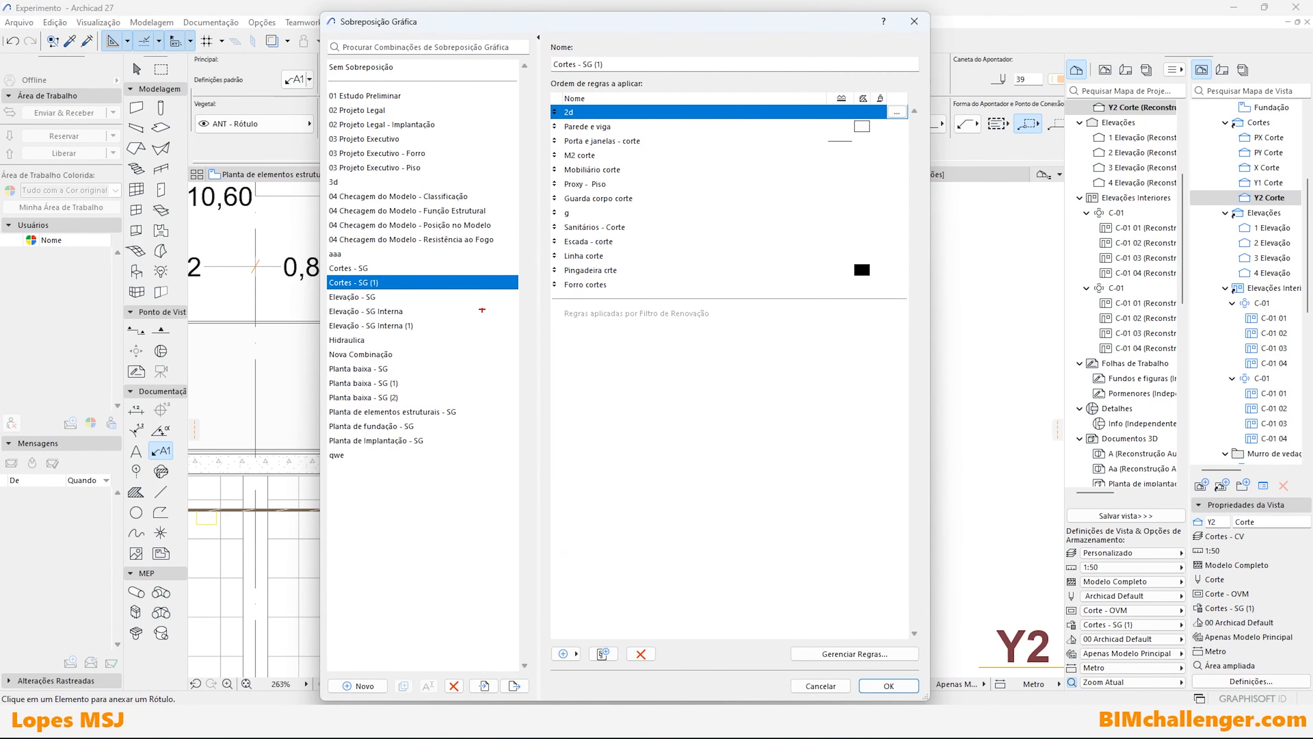
Examine the graphic override combinations and the rules applied by Cortes - SG (1), leaving them unchanged.
mouse_move(329, 46)
mouse_down()
mouse_move(509, 352)
mouse_move(320, 418)
mouse_up()
mouse_move(683, 1)
mouse_down()
mouse_move(568, 116)
mouse_move(799, 333)
mouse_up()
mouse_move(332, 1)
mouse_down()
mouse_move(512, 383)
mouse_move(300, 453)
mouse_move(341, 45)
mouse_up()
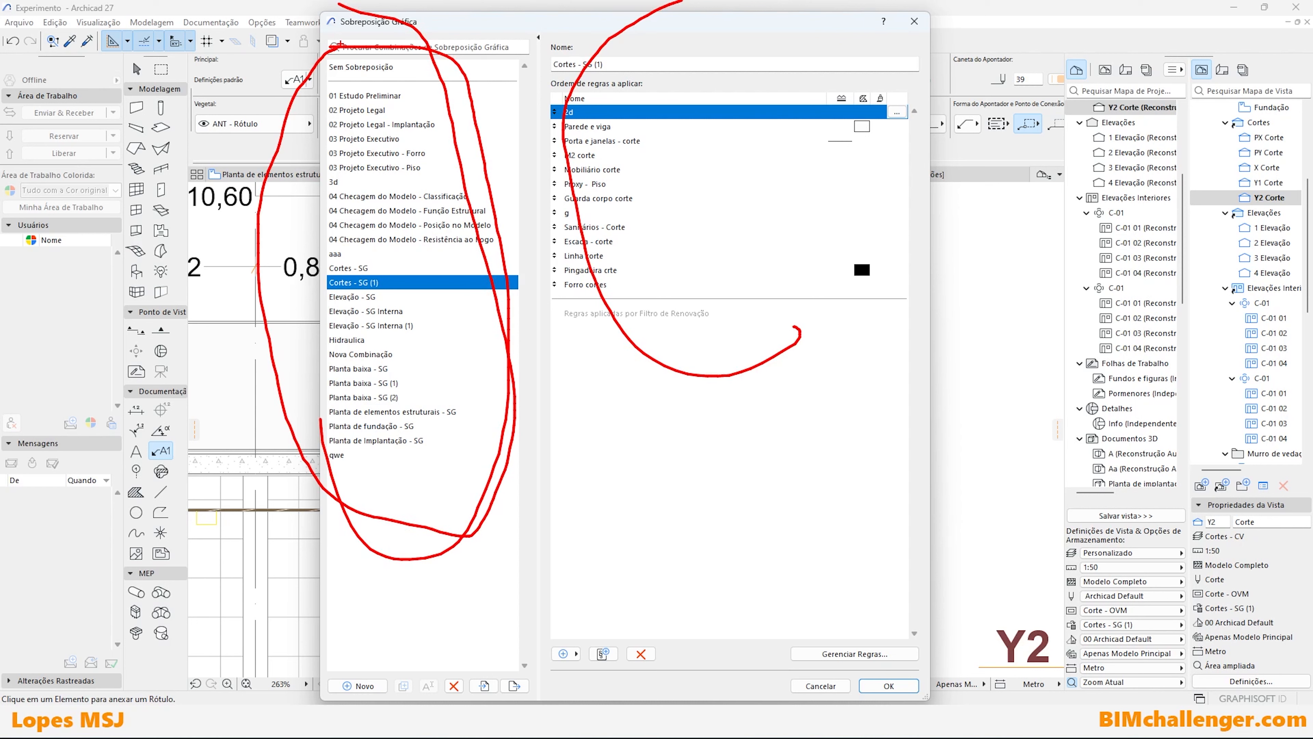
key(Escape)
key(Escape)
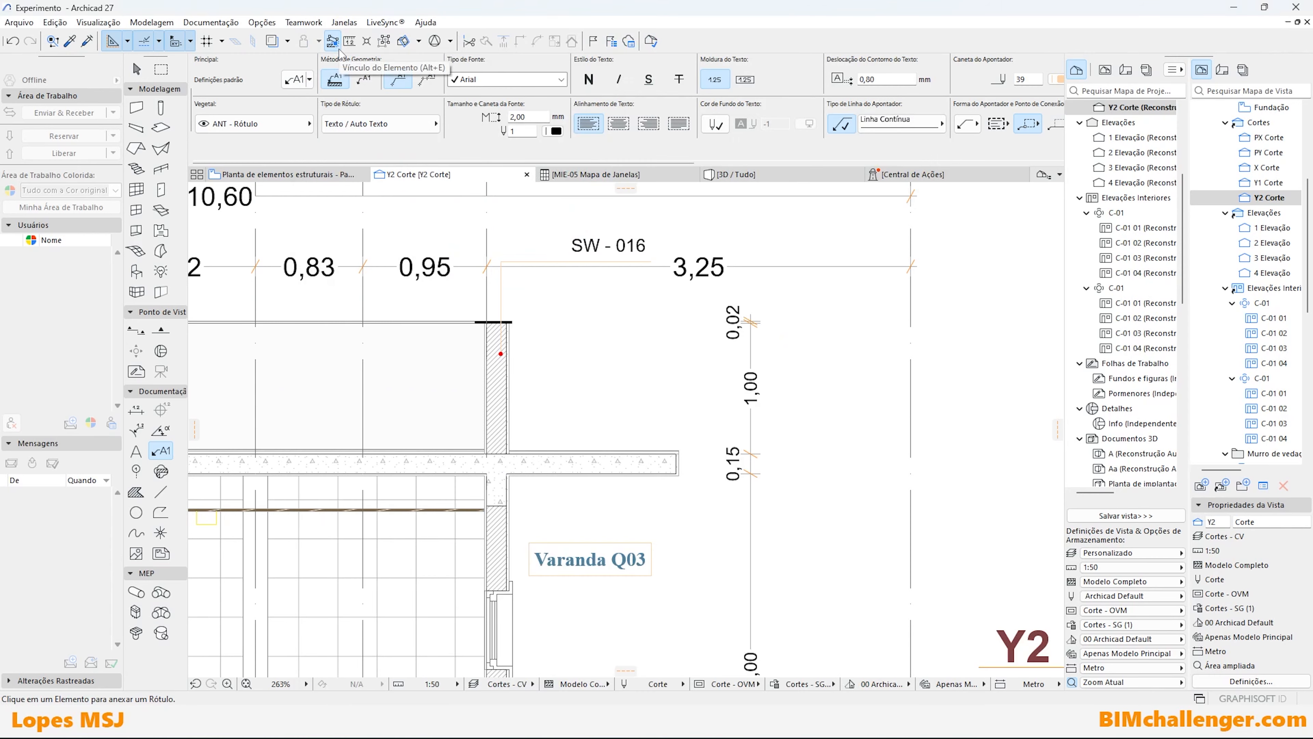
Collapse the property groups from CLASSIFICAÇÕES GERAIS through SUPERFÍCIES (Mapas) in the Property Manager.
click(262, 23)
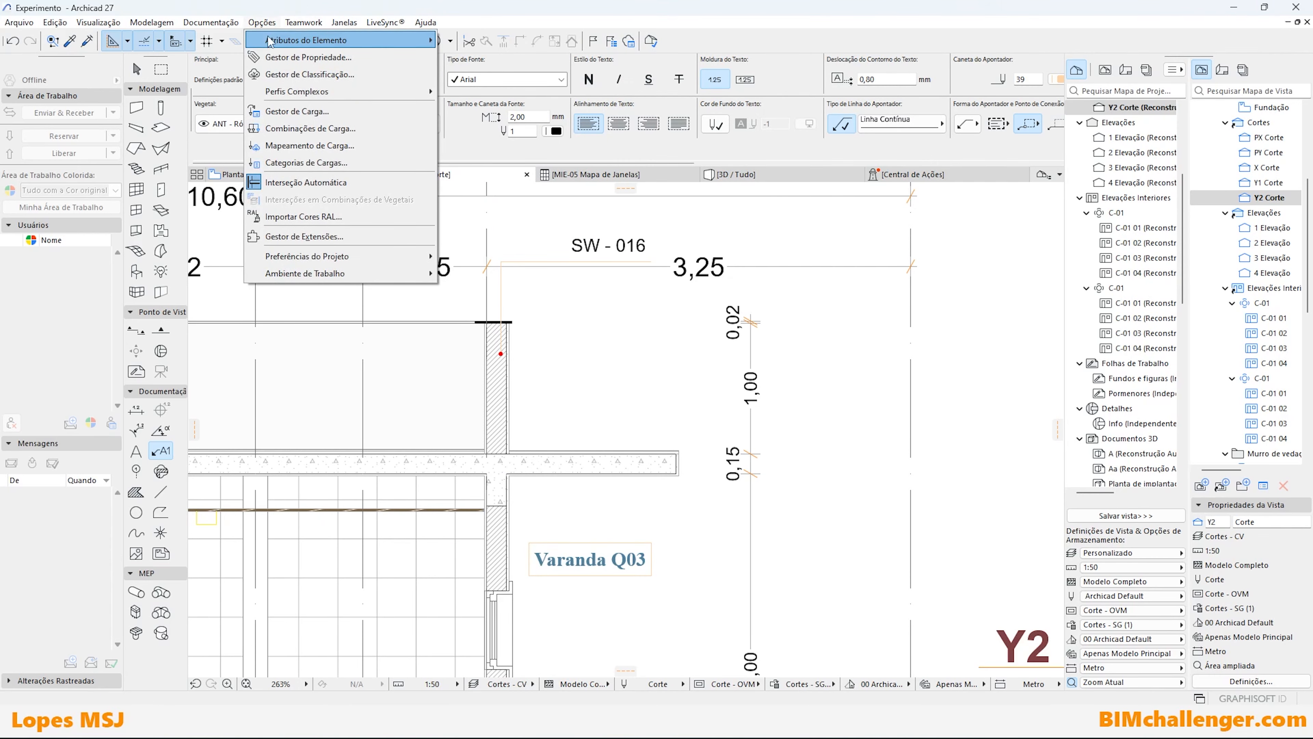
click(290, 57)
click(321, 98)
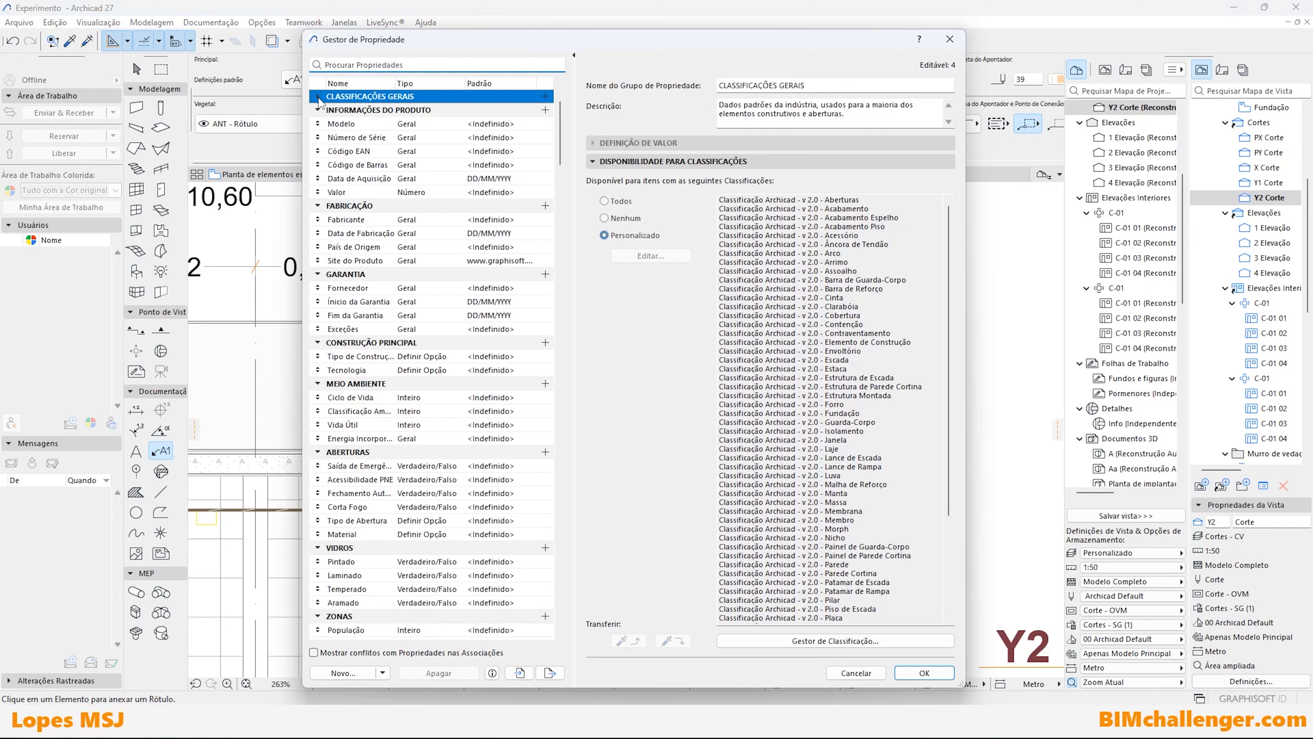
click(318, 110)
click(318, 123)
click(319, 137)
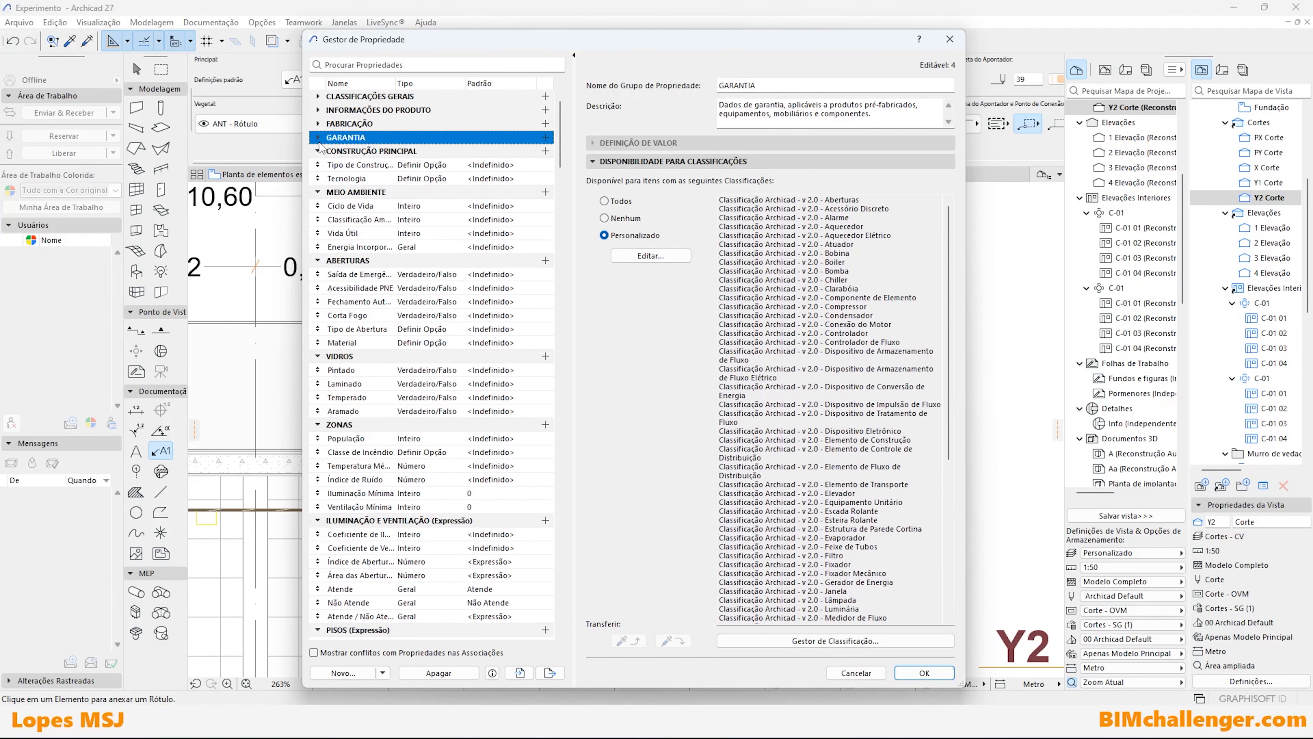
click(318, 150)
click(318, 164)
click(318, 178)
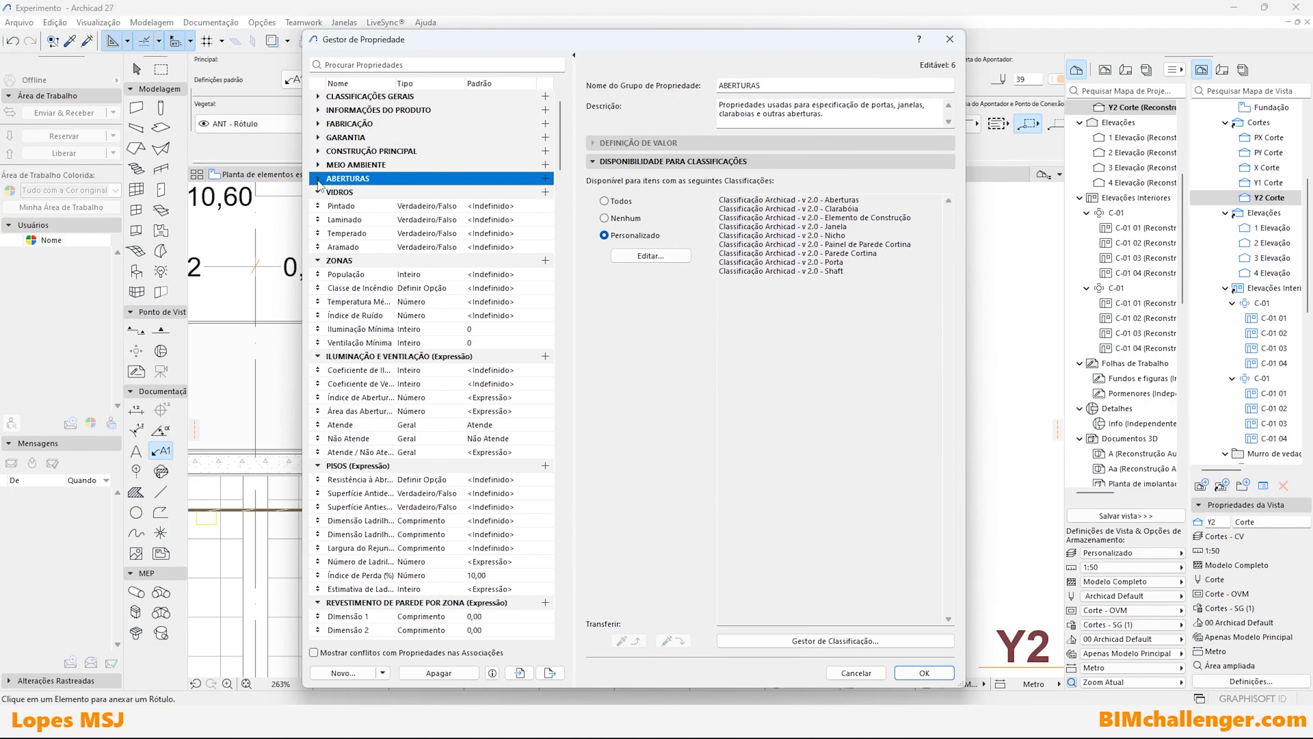
click(318, 192)
click(318, 206)
click(318, 219)
click(318, 232)
click(318, 247)
click(319, 274)
click(318, 287)
click(318, 301)
click(318, 315)
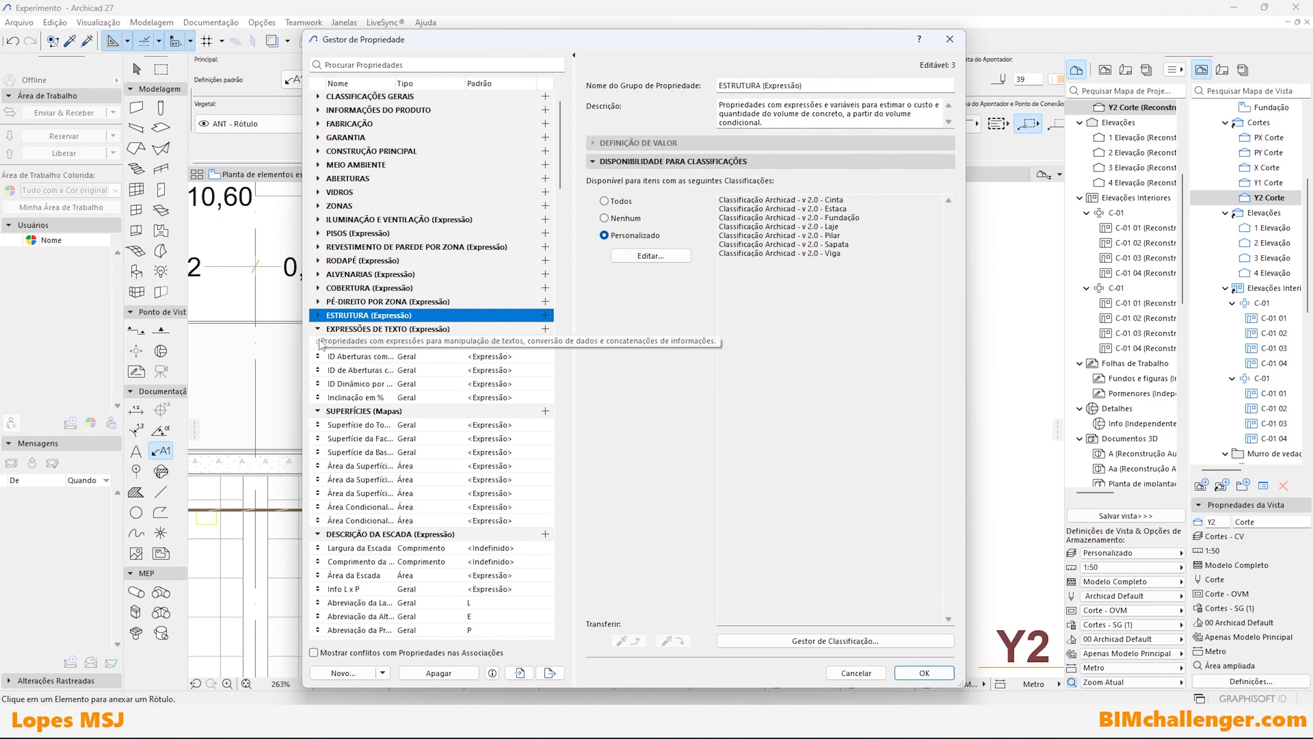
click(318, 328)
click(318, 343)
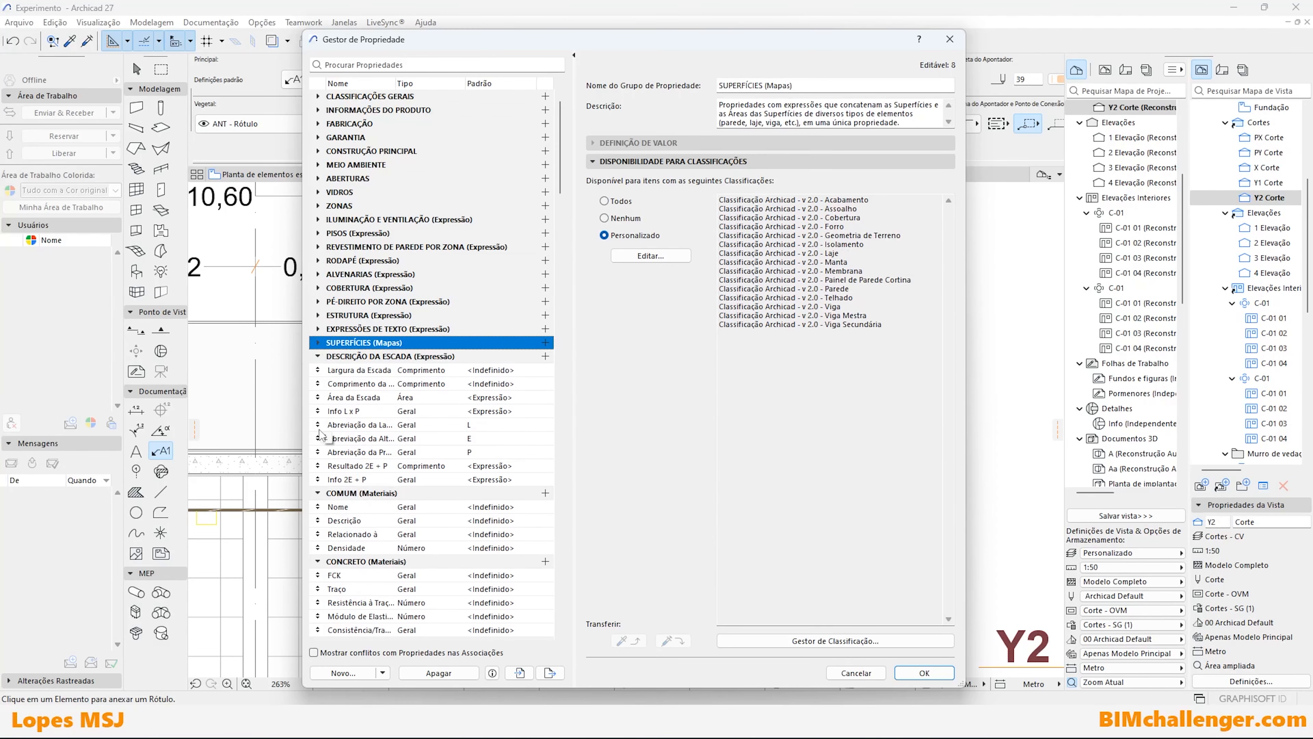
Select every property and group in the Property Manager and delete them all.
scroll(326, 440, down, 20)
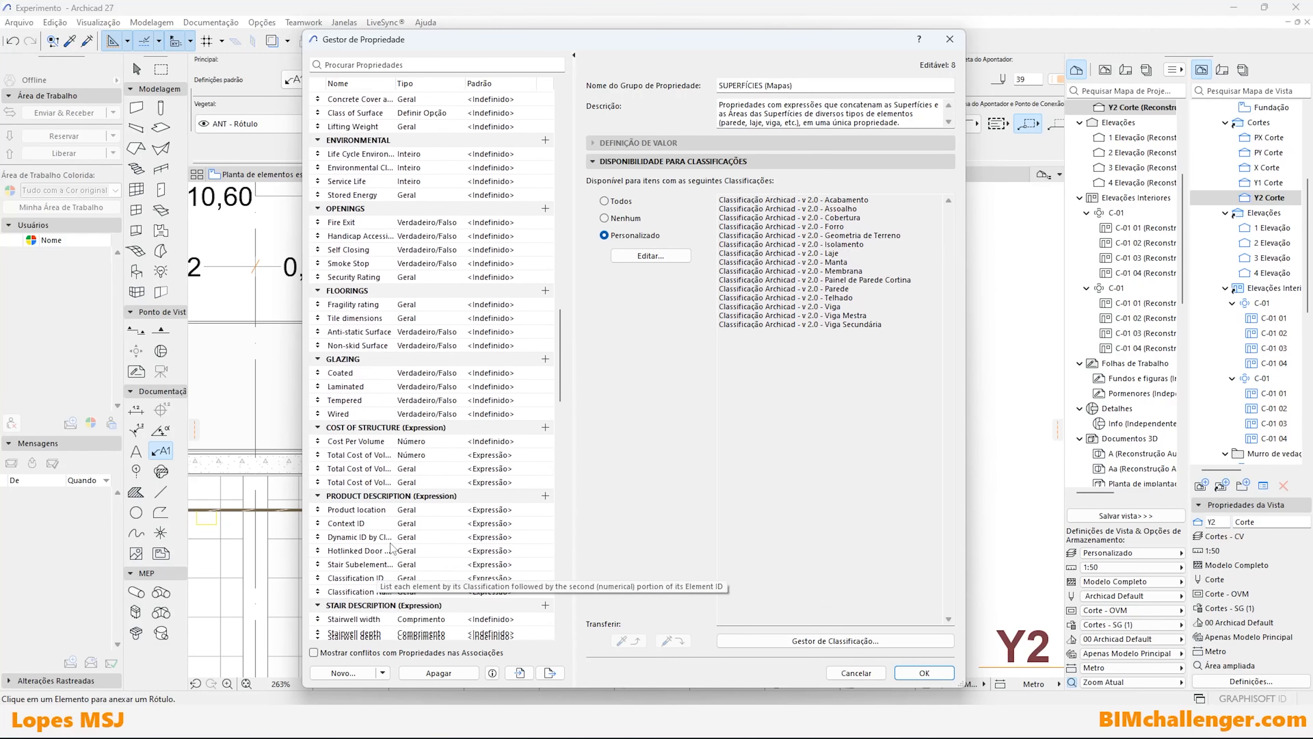
scroll(391, 549, down, 15)
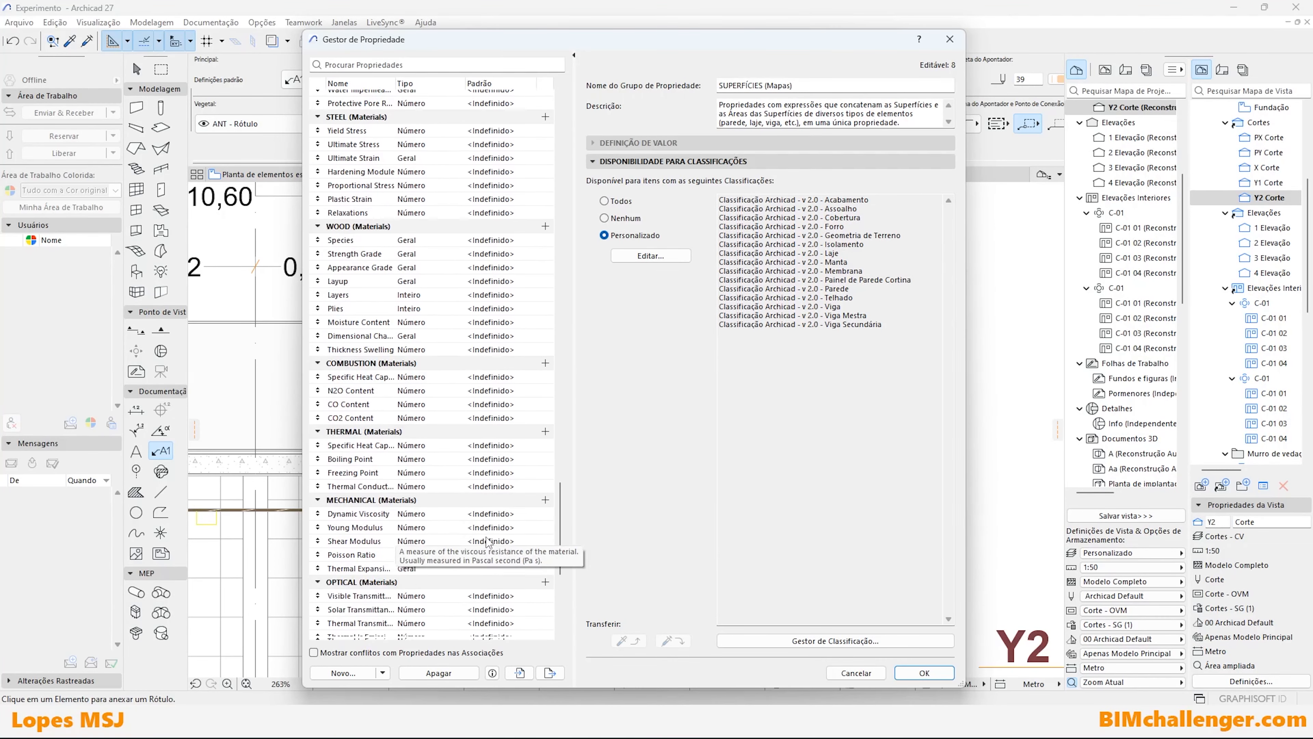
scroll(487, 541, down, 8)
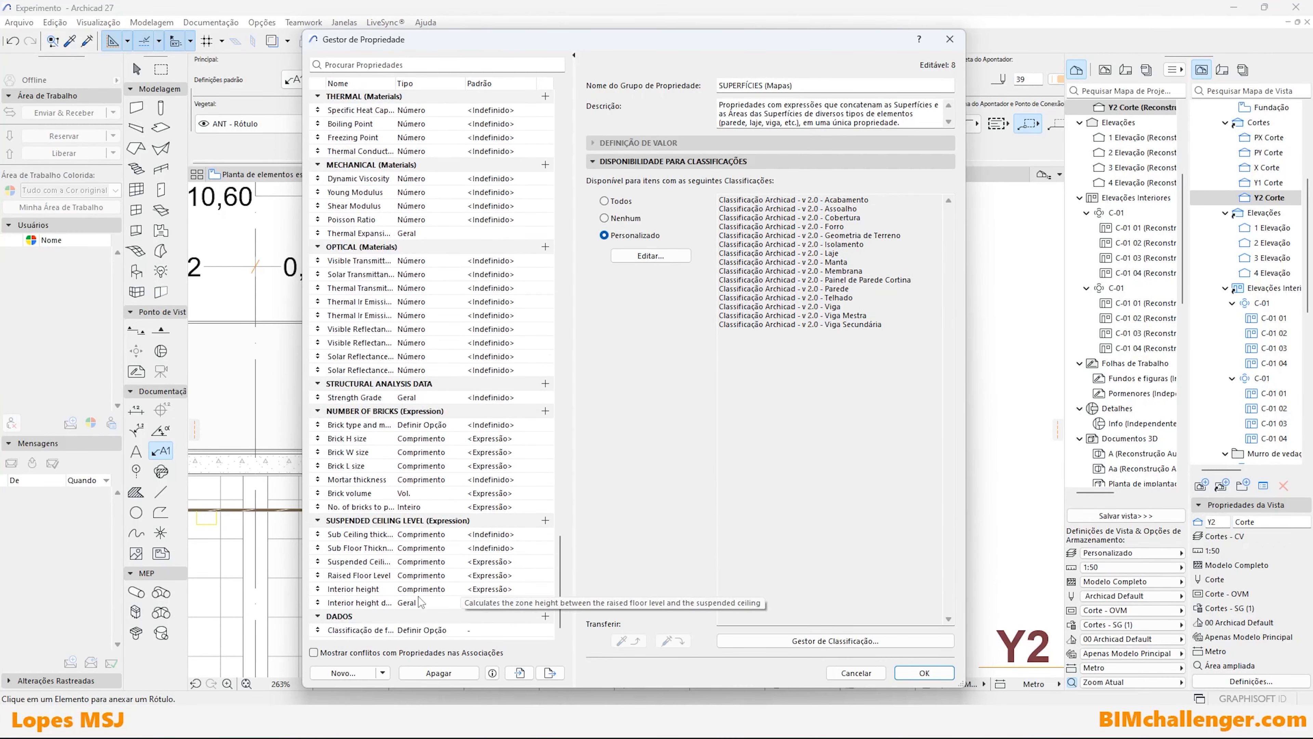
click(443, 276)
key(ctrl+a)
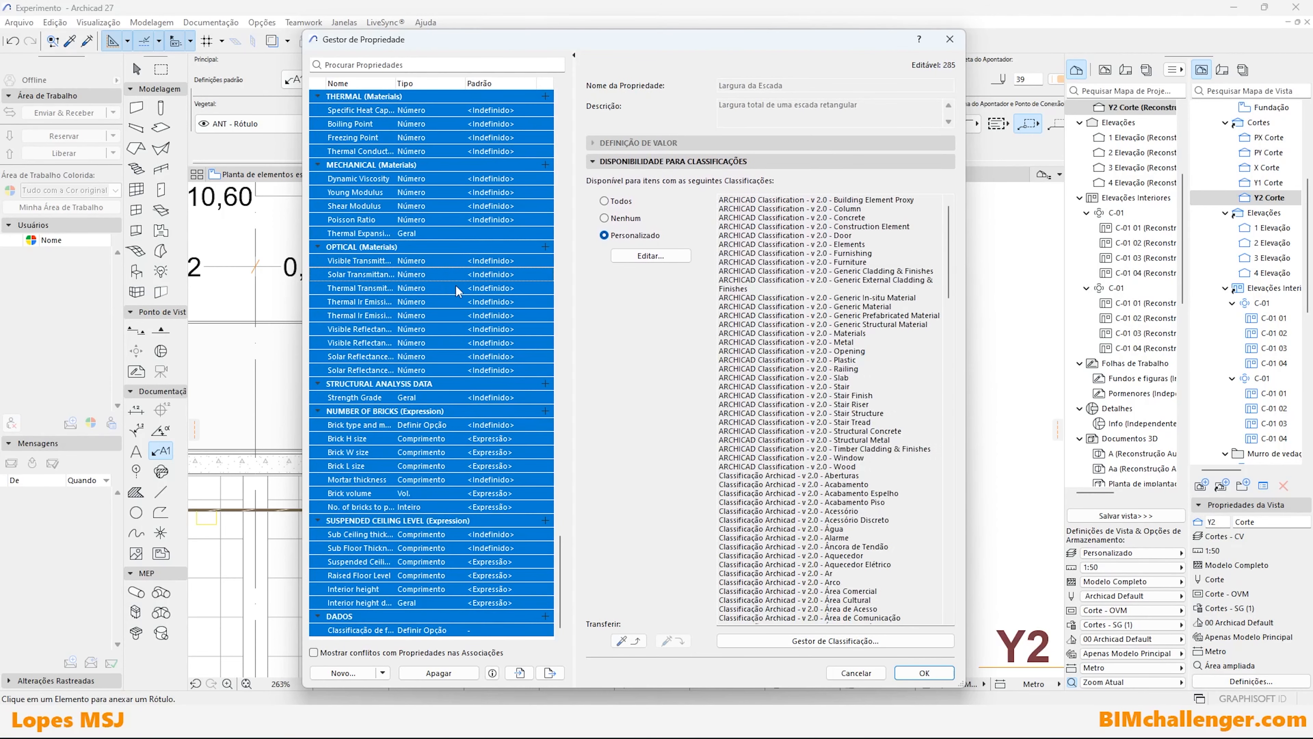
click(455, 672)
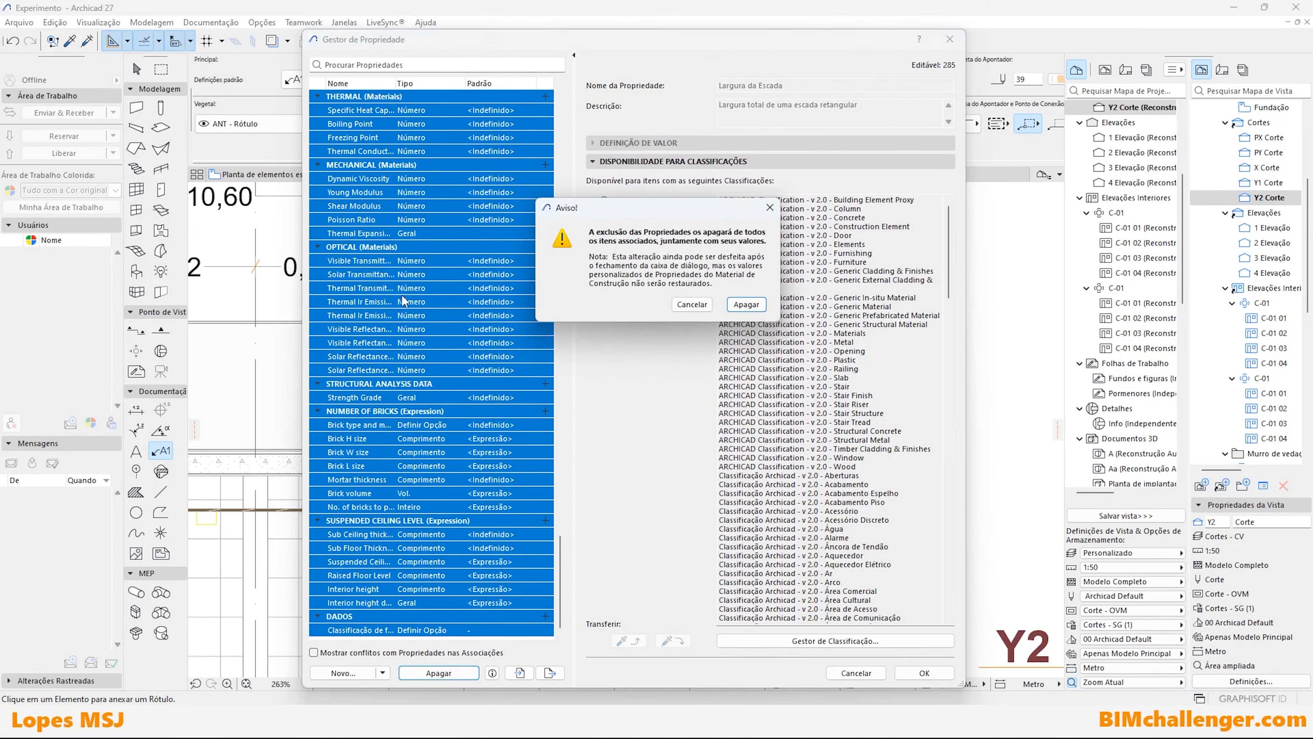
click(748, 305)
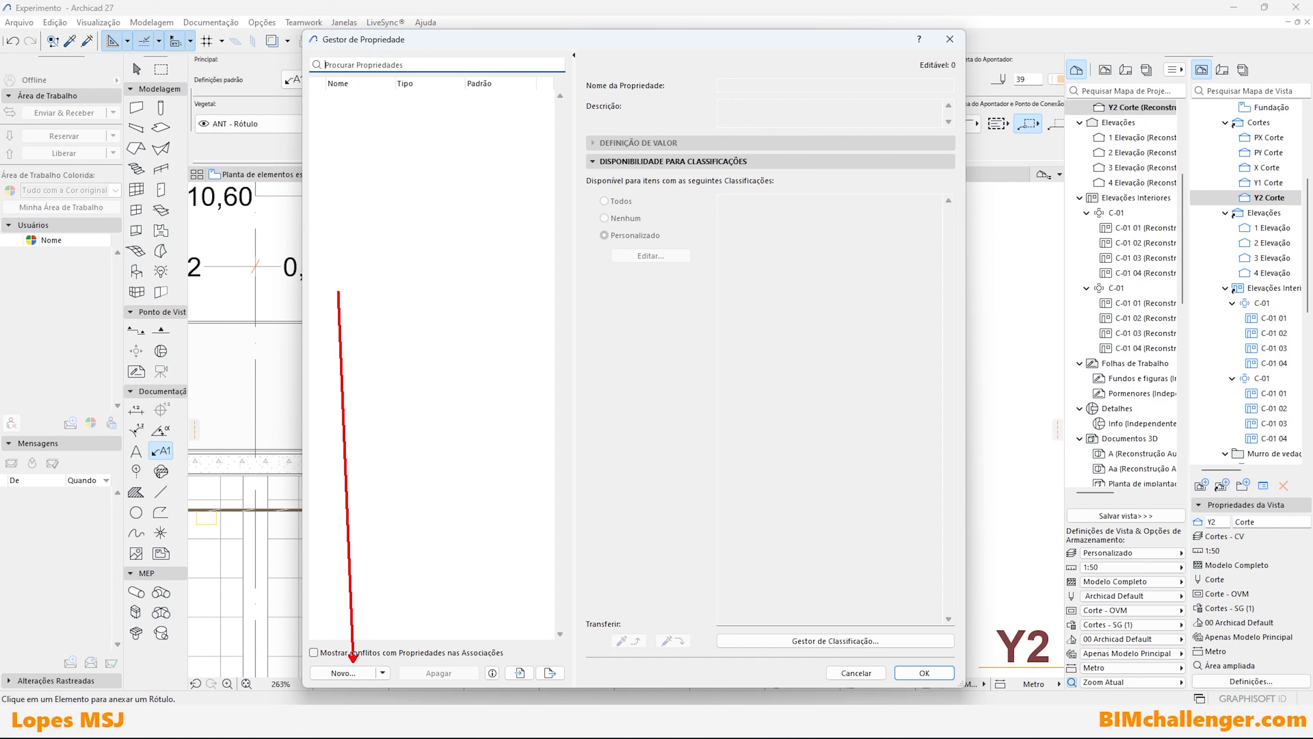
Create a new property group named "Minhas propriedade".
click(342, 673)
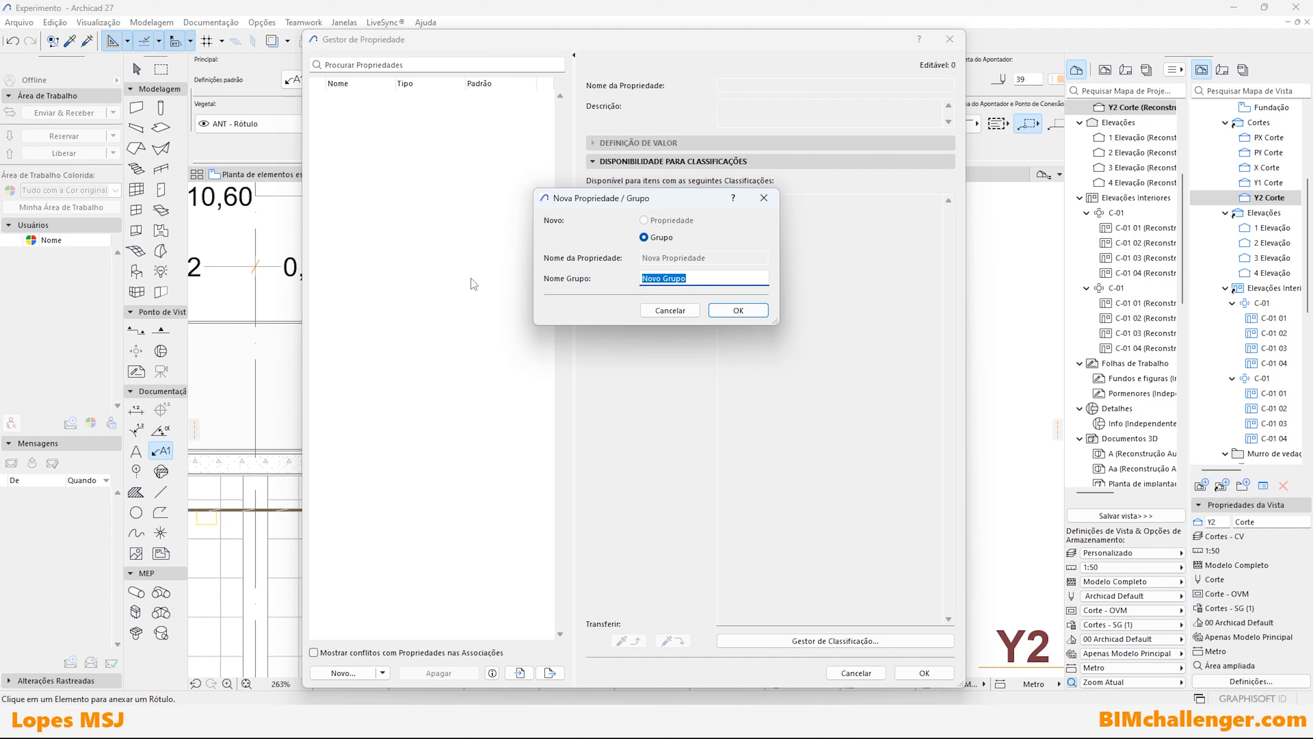
text(Minhas propiedade)
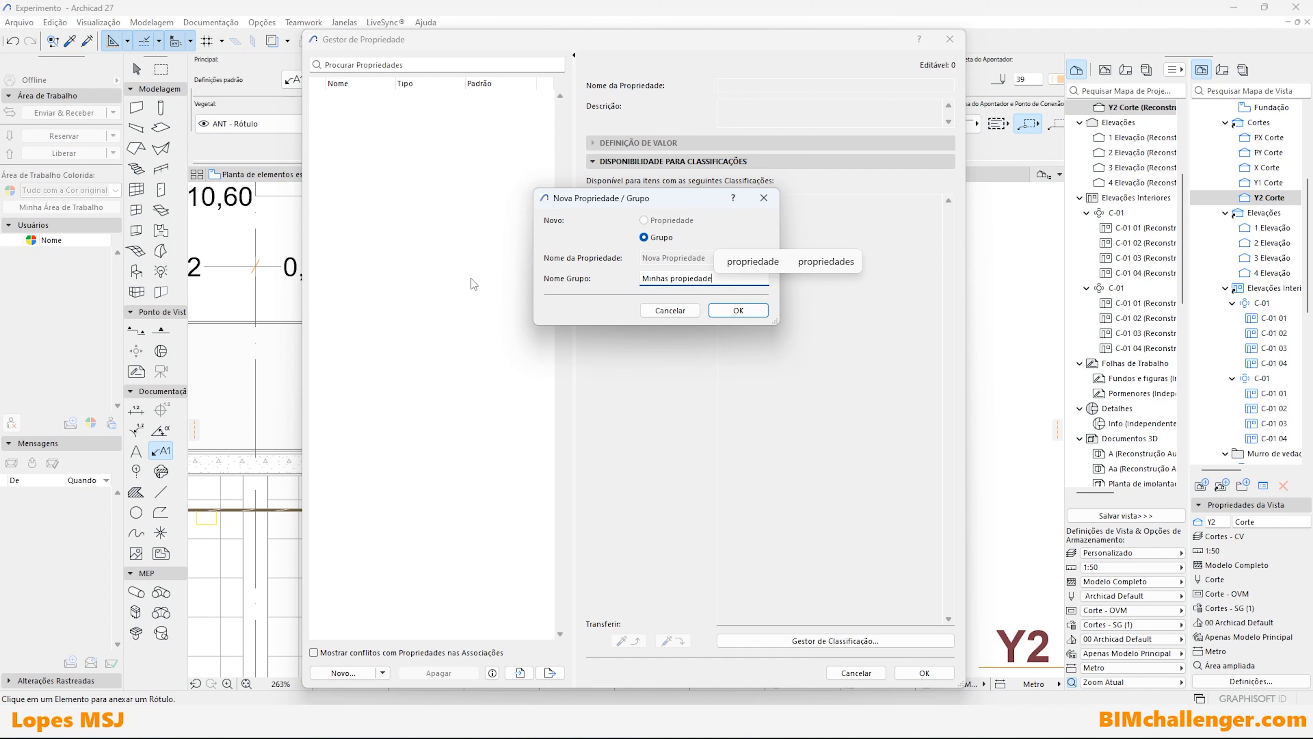
key(Up)
key(Return)
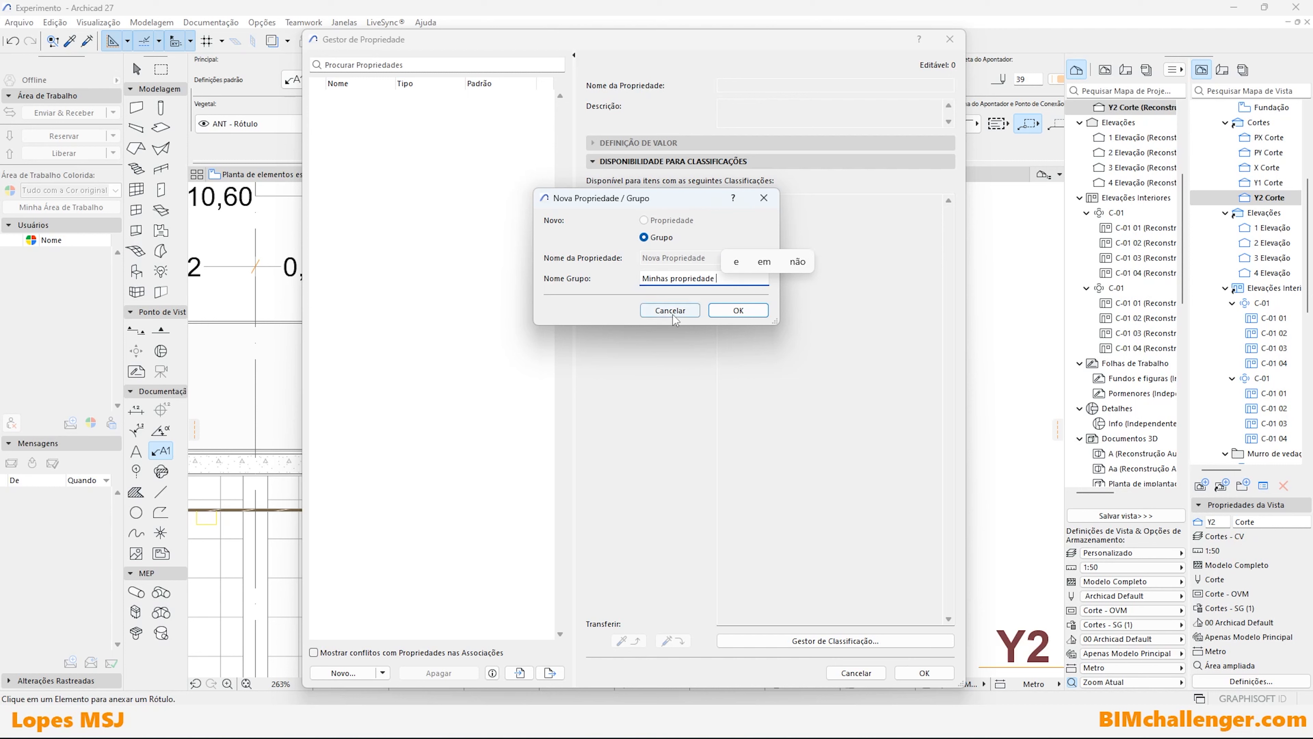
click(739, 311)
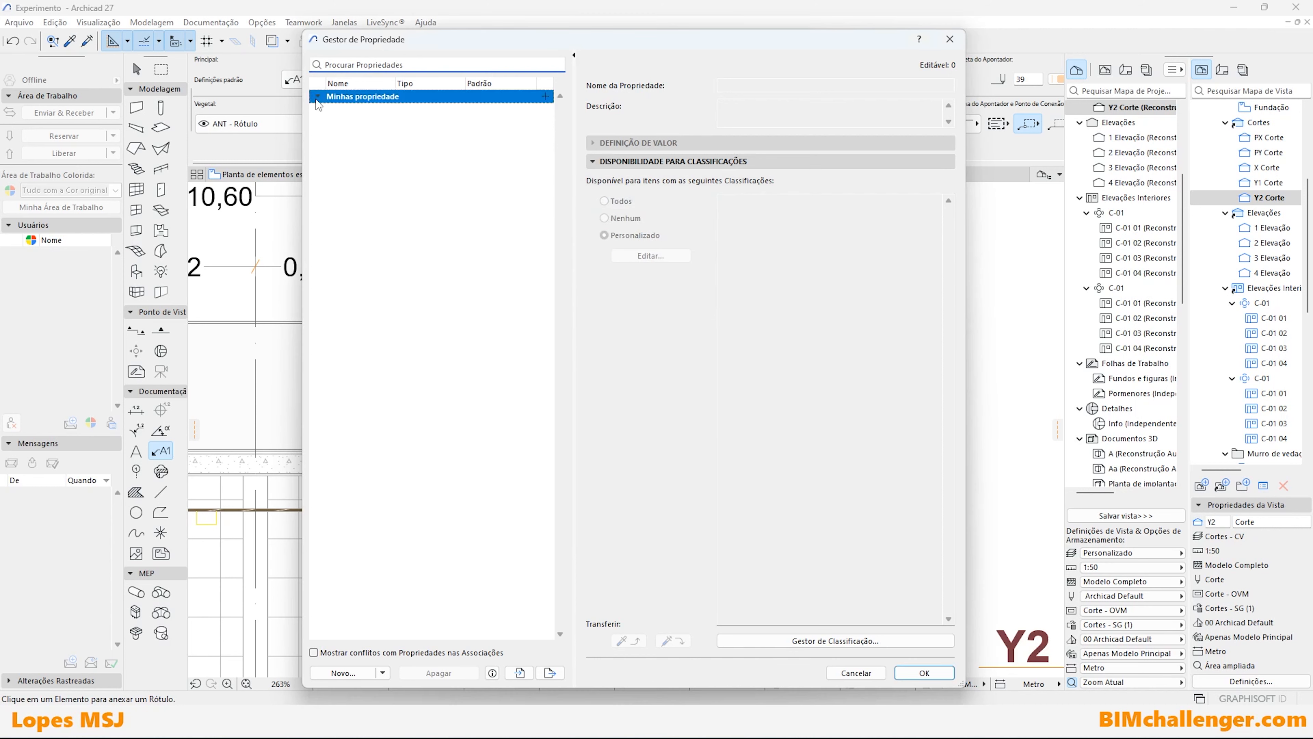
Create a new property named "ID Personalizado" in the group "Minhas propriedade".
click(319, 97)
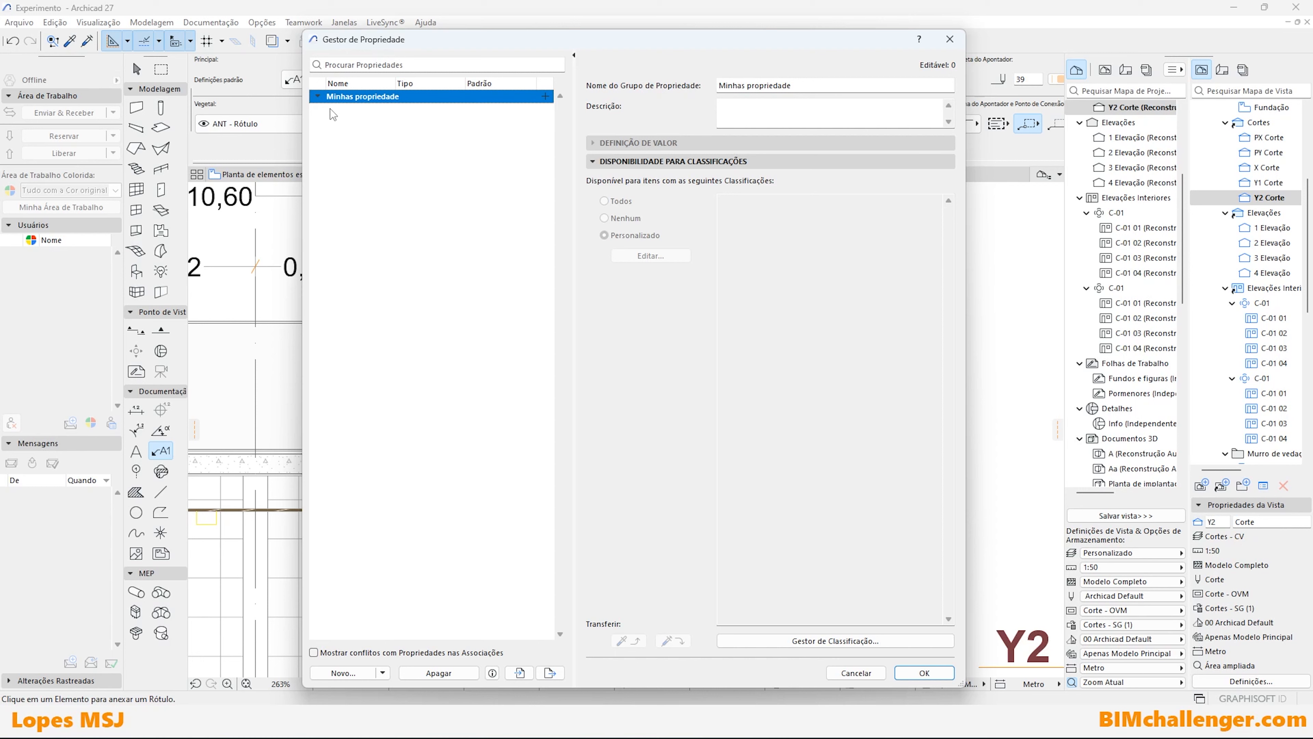
click(355, 673)
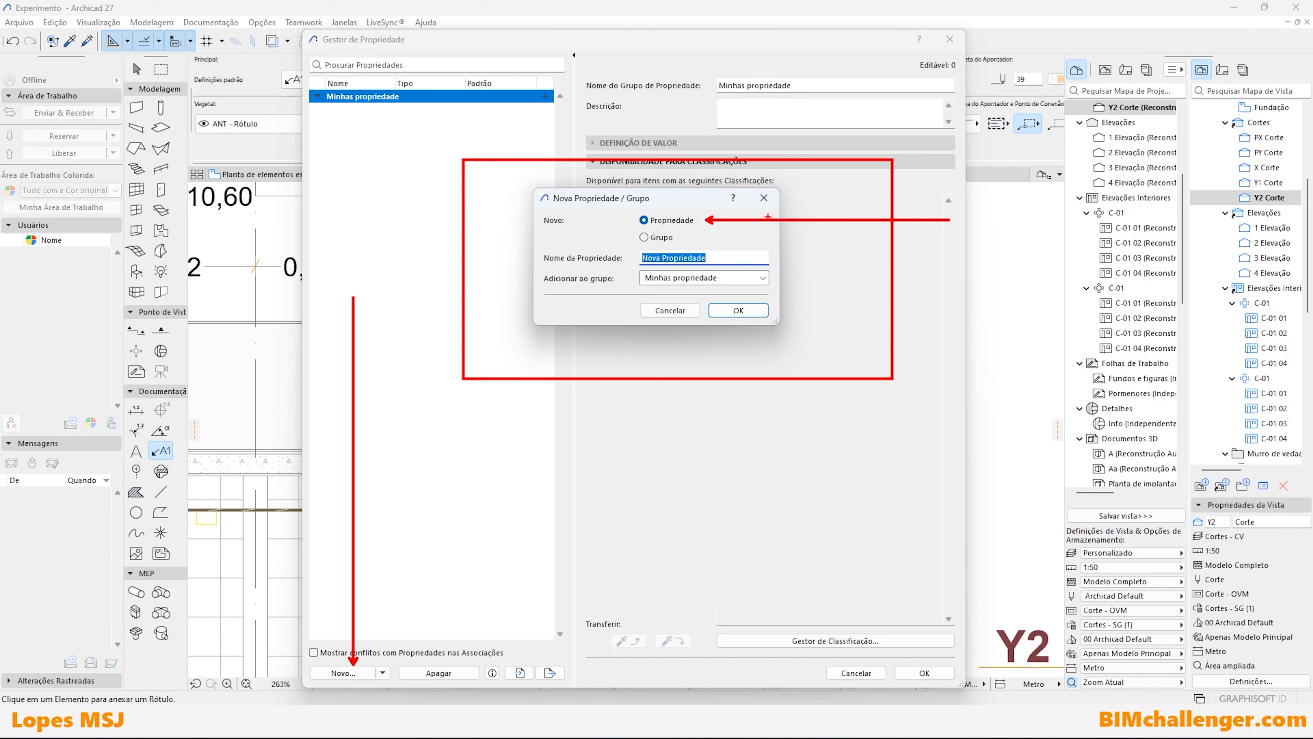
click(680, 282)
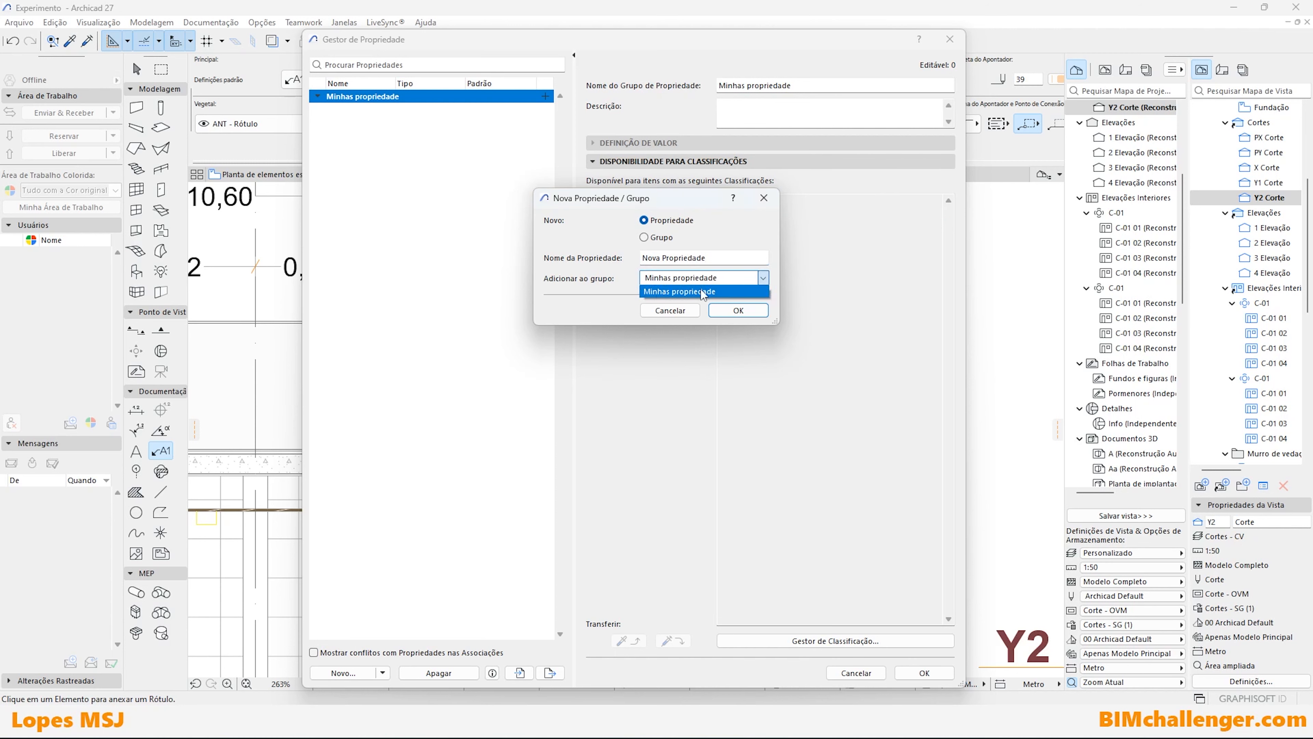
click(662, 293)
click(663, 216)
drag(720, 257, 521, 253)
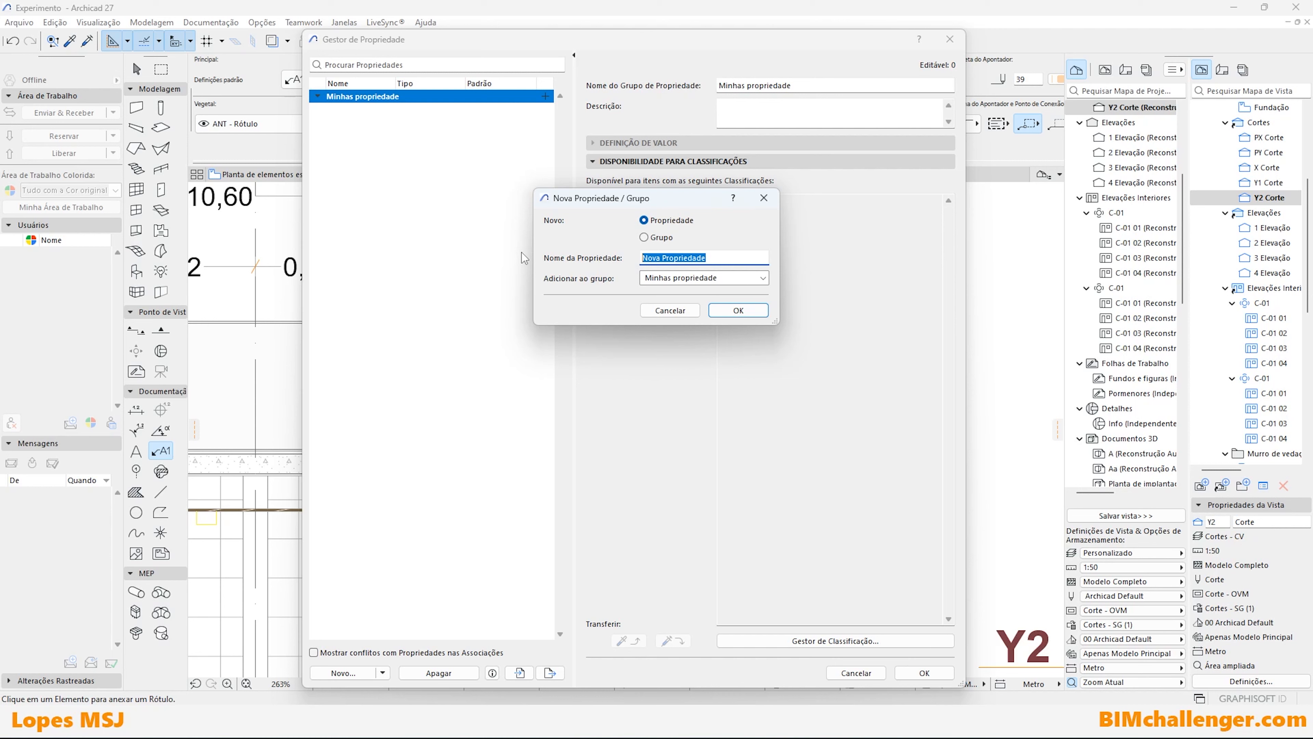
text(ID Per)
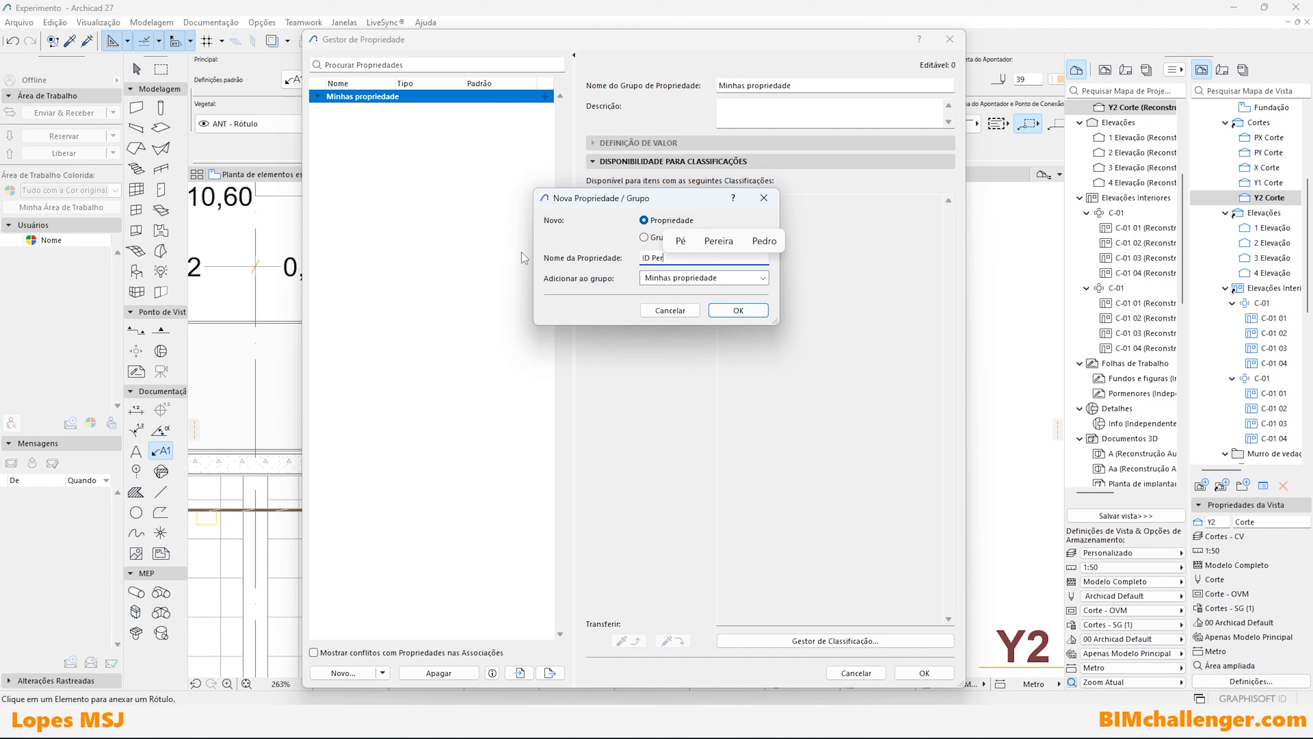
text(sonalizadpo)
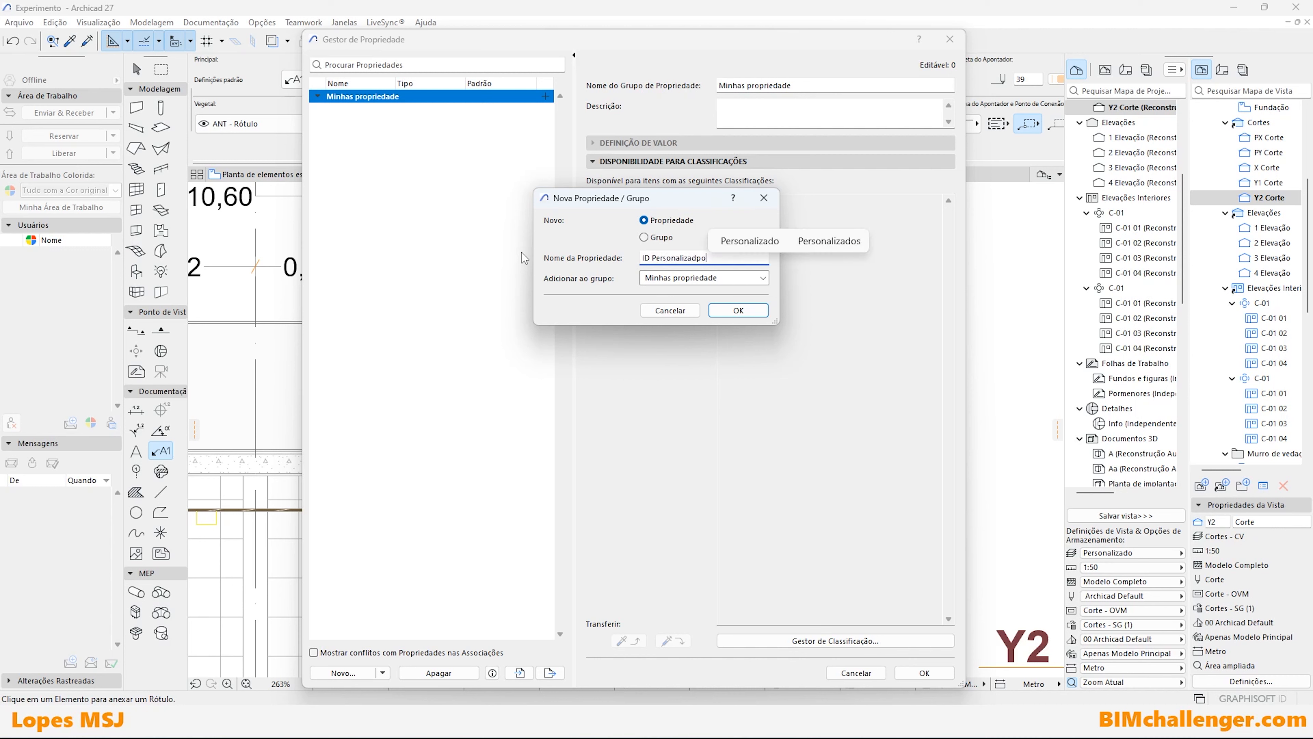
key(Up)
key(Return)
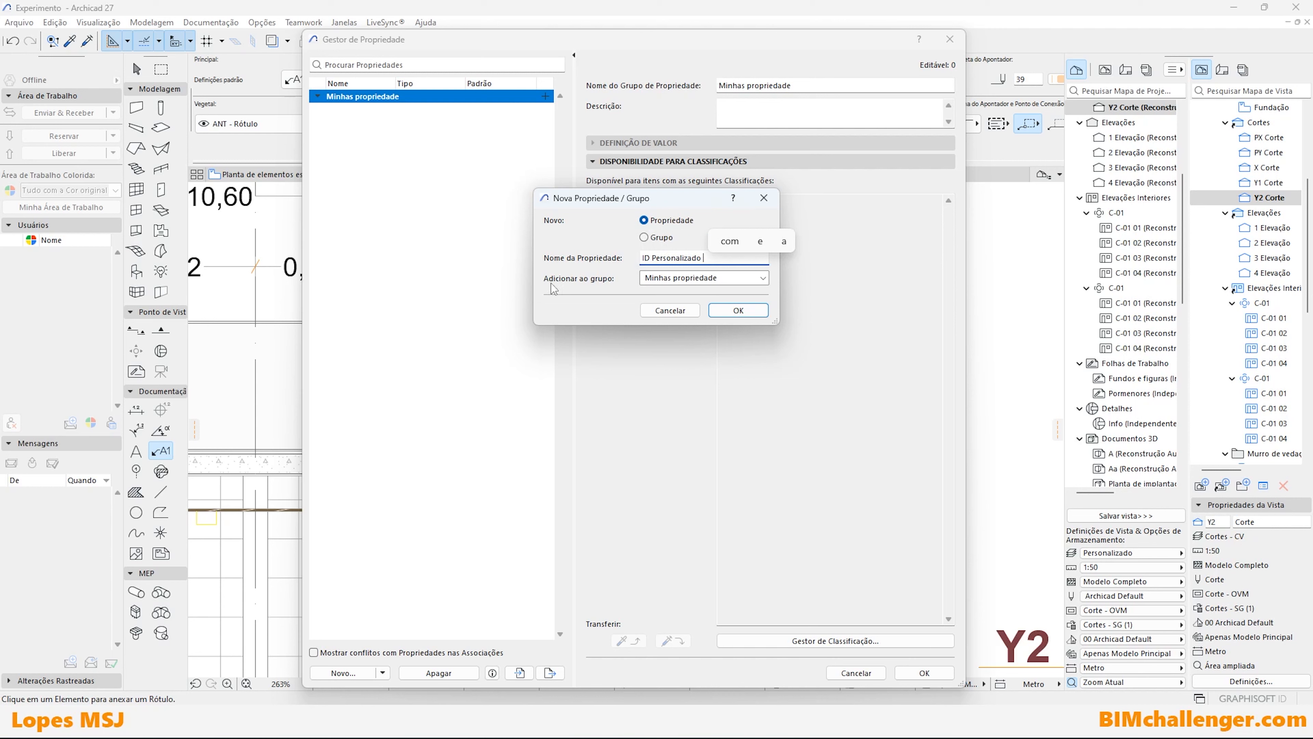
click(739, 311)
Set the ID Personalizado property's data type to Lista de Etiquetas with the default value "Não definido".
click(318, 98)
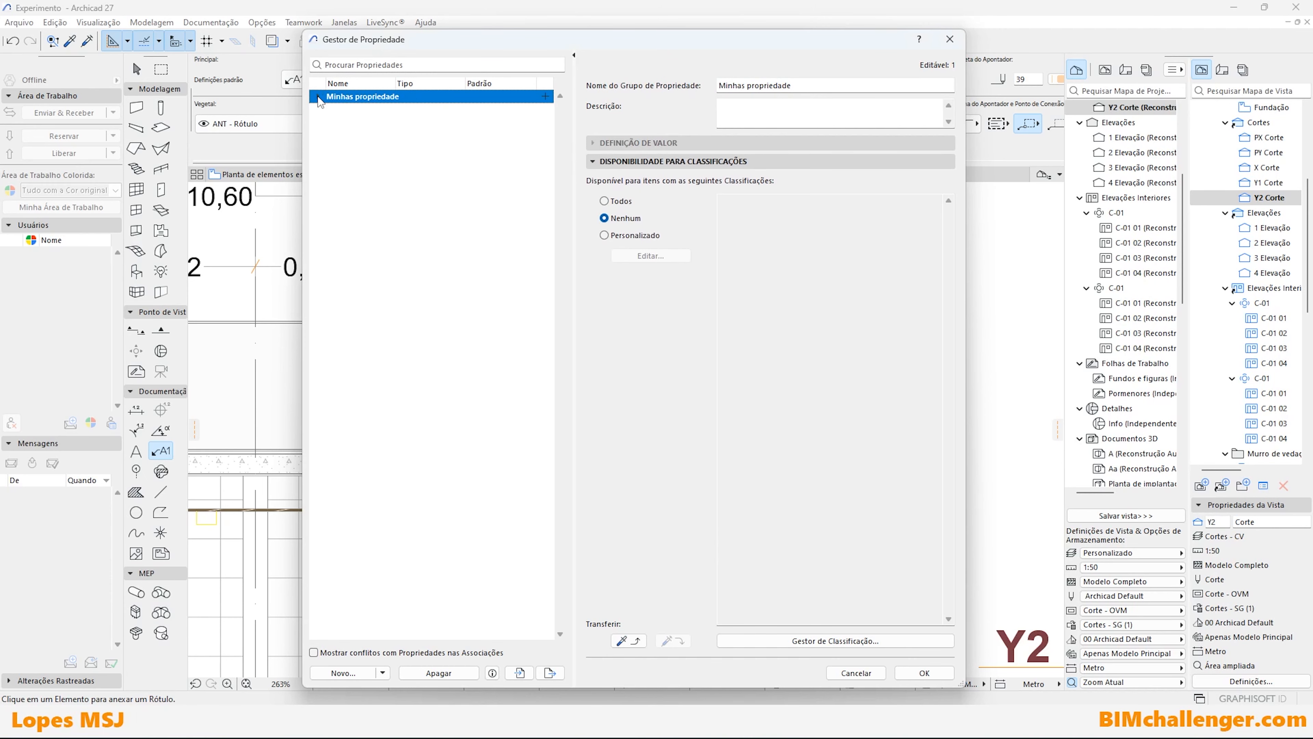
click(319, 97)
click(436, 114)
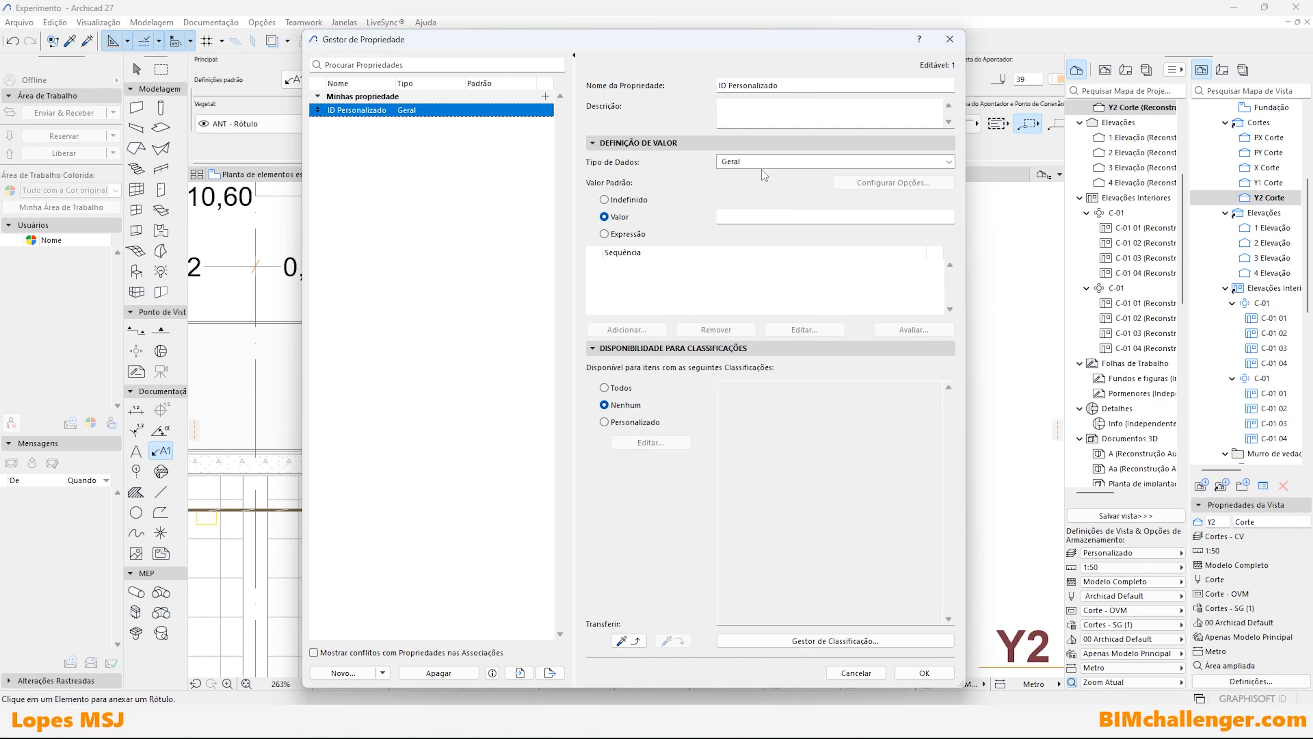
click(774, 161)
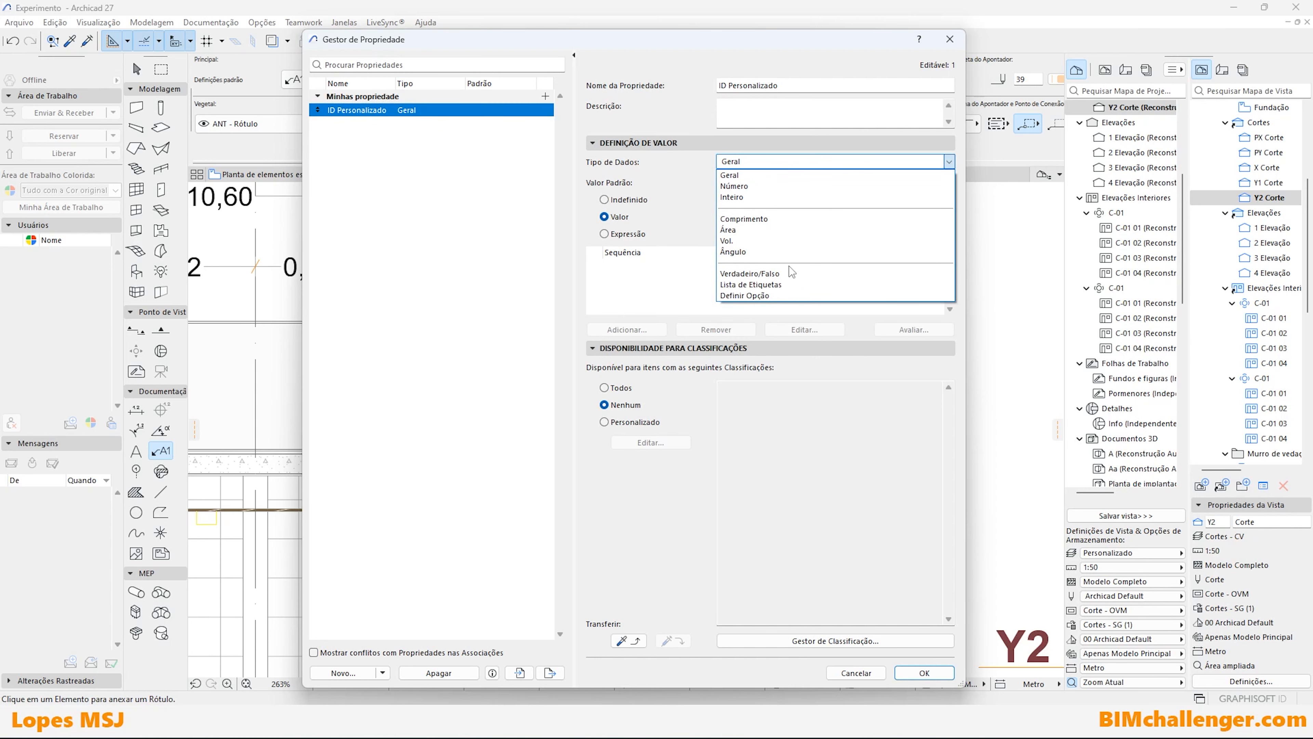
click(856, 285)
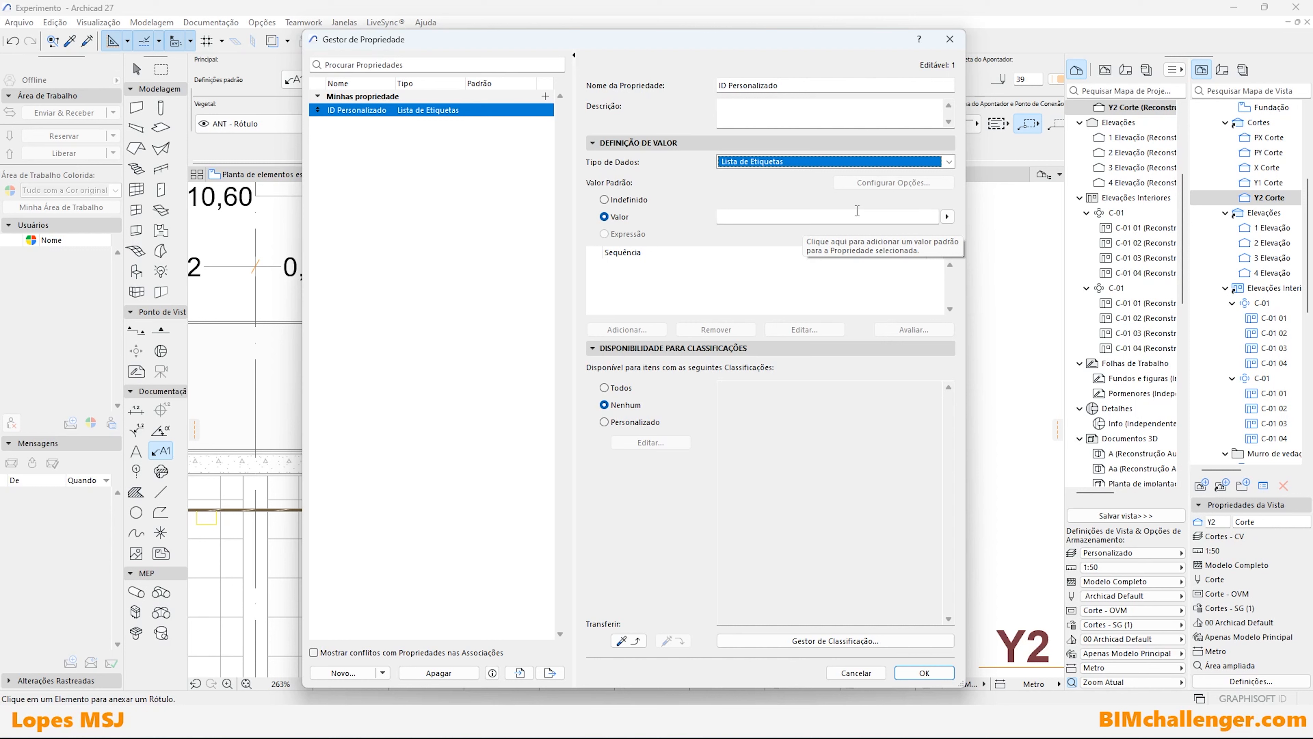
click(805, 221)
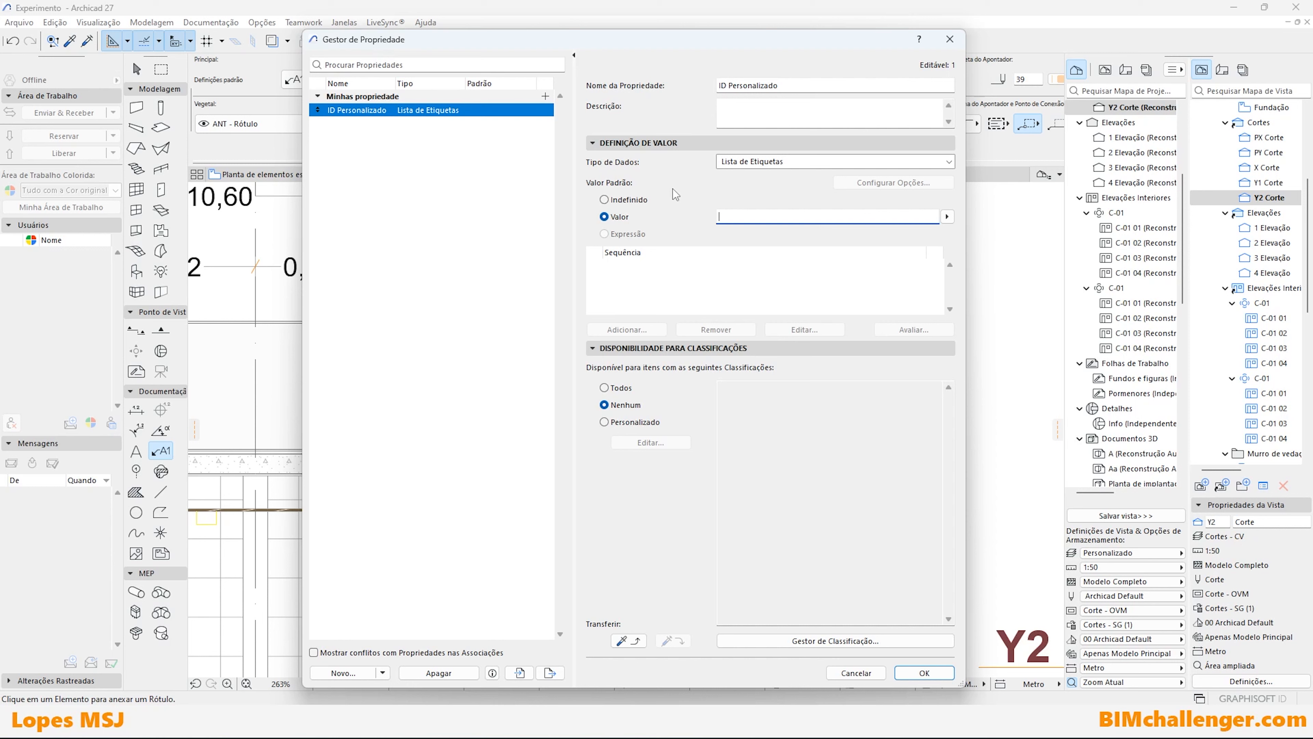
text(Não d)
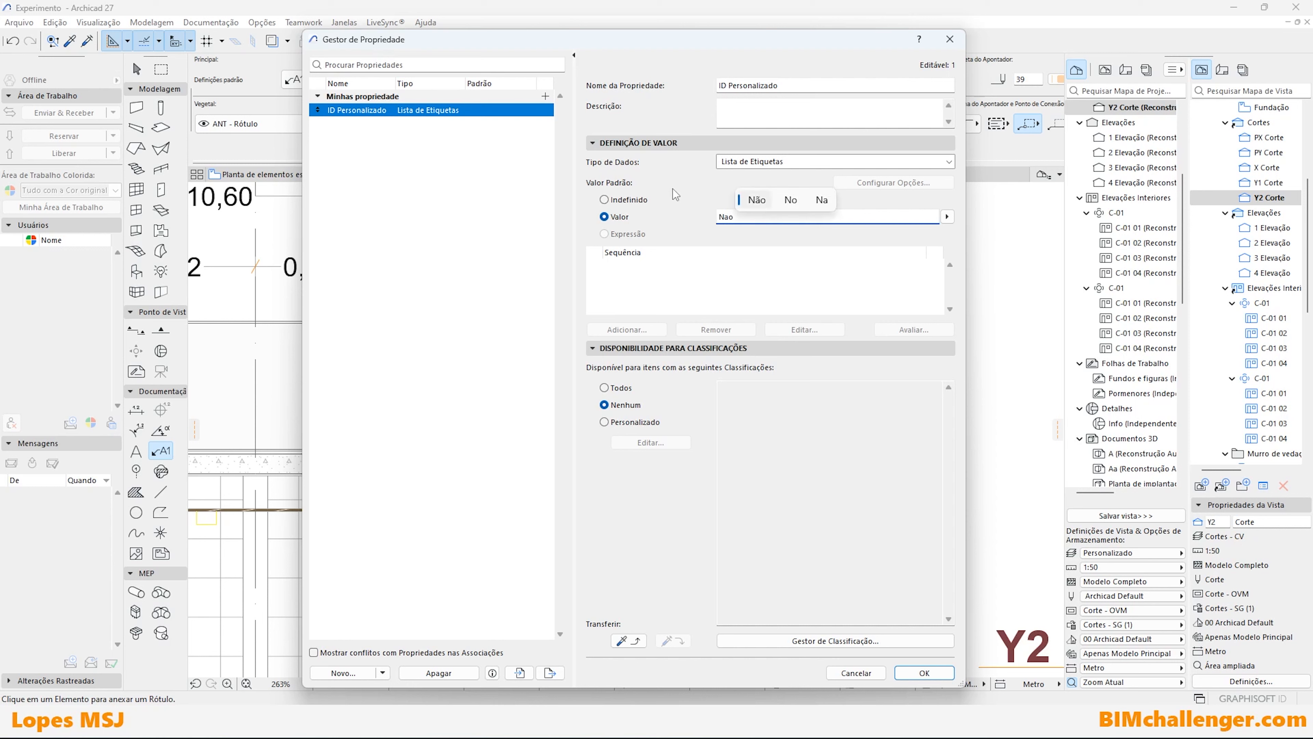
text(efinido)
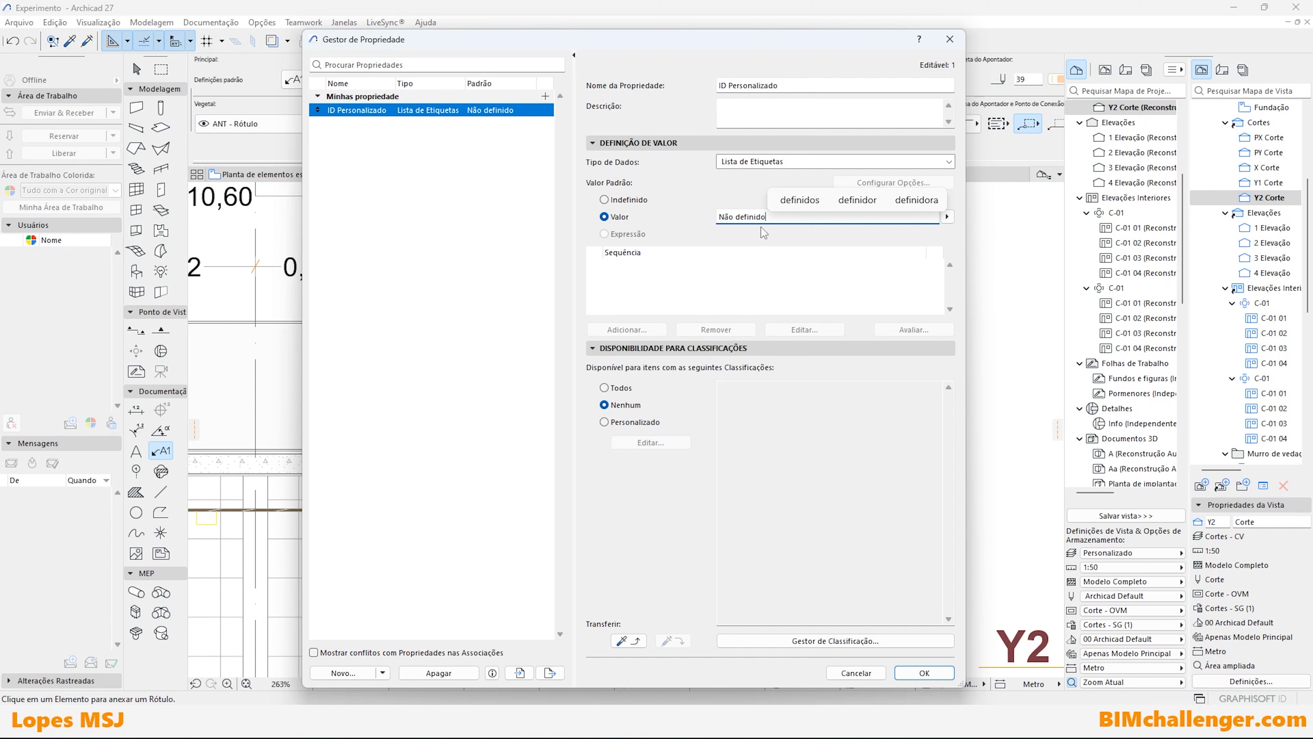
click(691, 275)
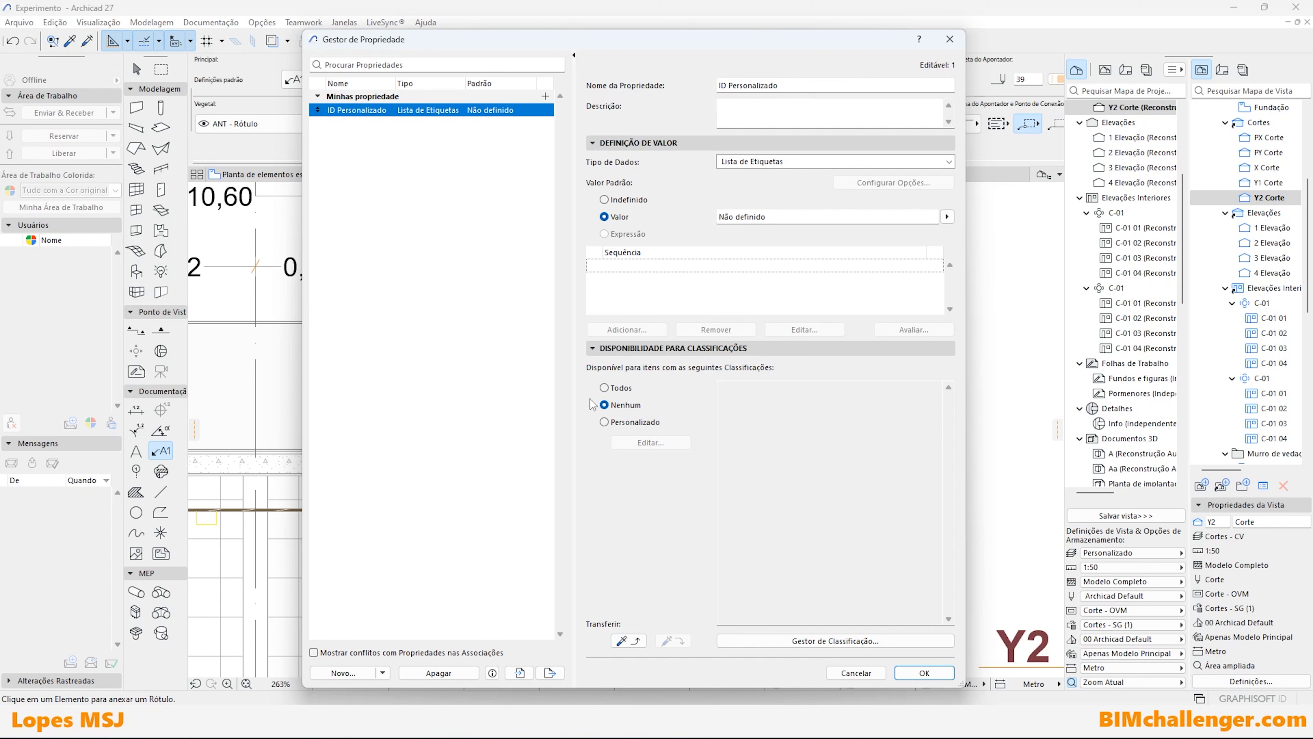
Make the ID Personalizado property available for all classifications and accept the Property Manager changes.
drag(605, 404, 310, 414)
click(620, 388)
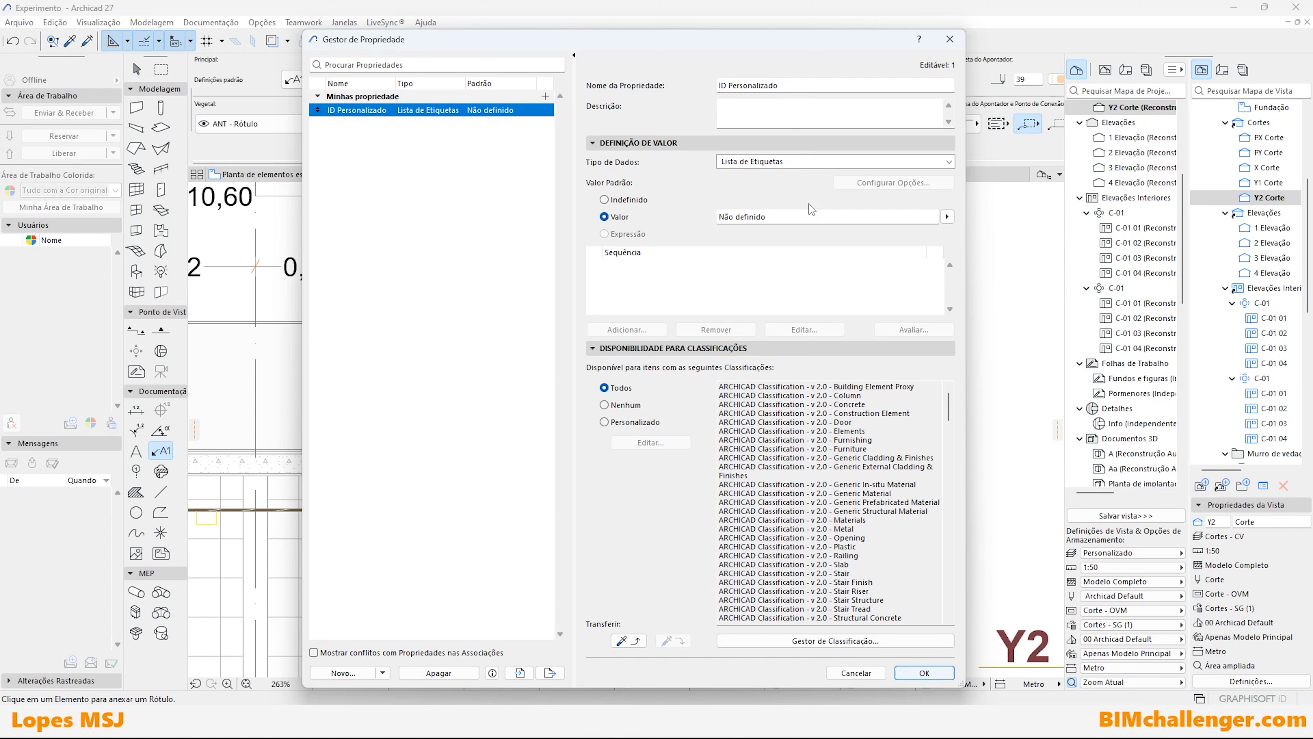
click(744, 113)
drag(703, 100, 973, 133)
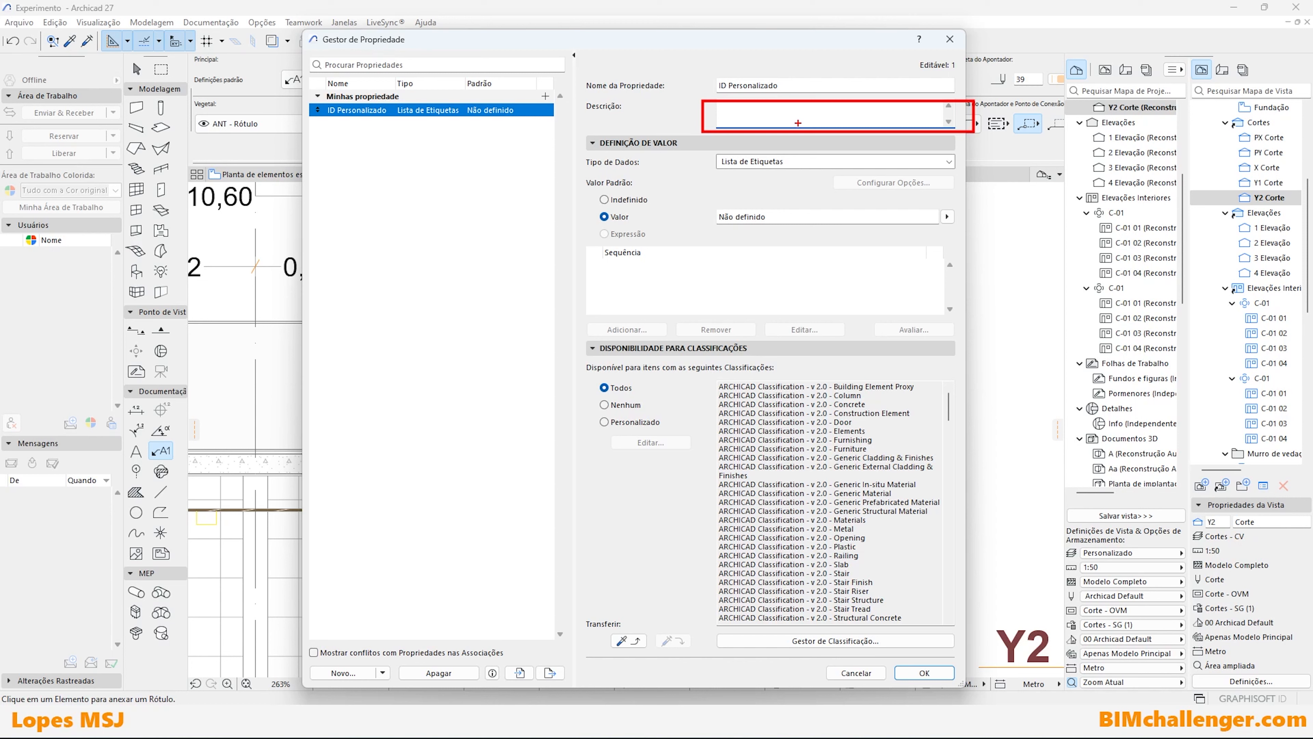
key(Escape)
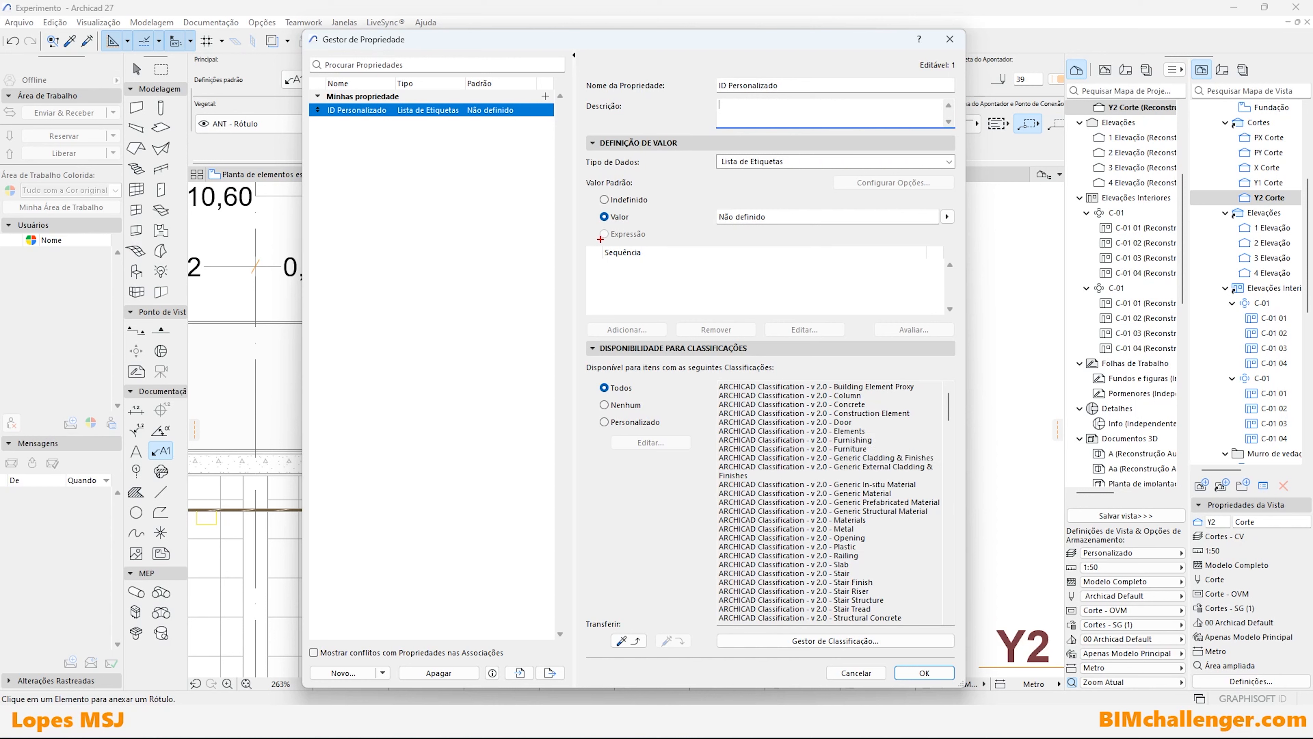
ctrl+drag(588, 219, 677, 252)
key(Escape)
click(926, 672)
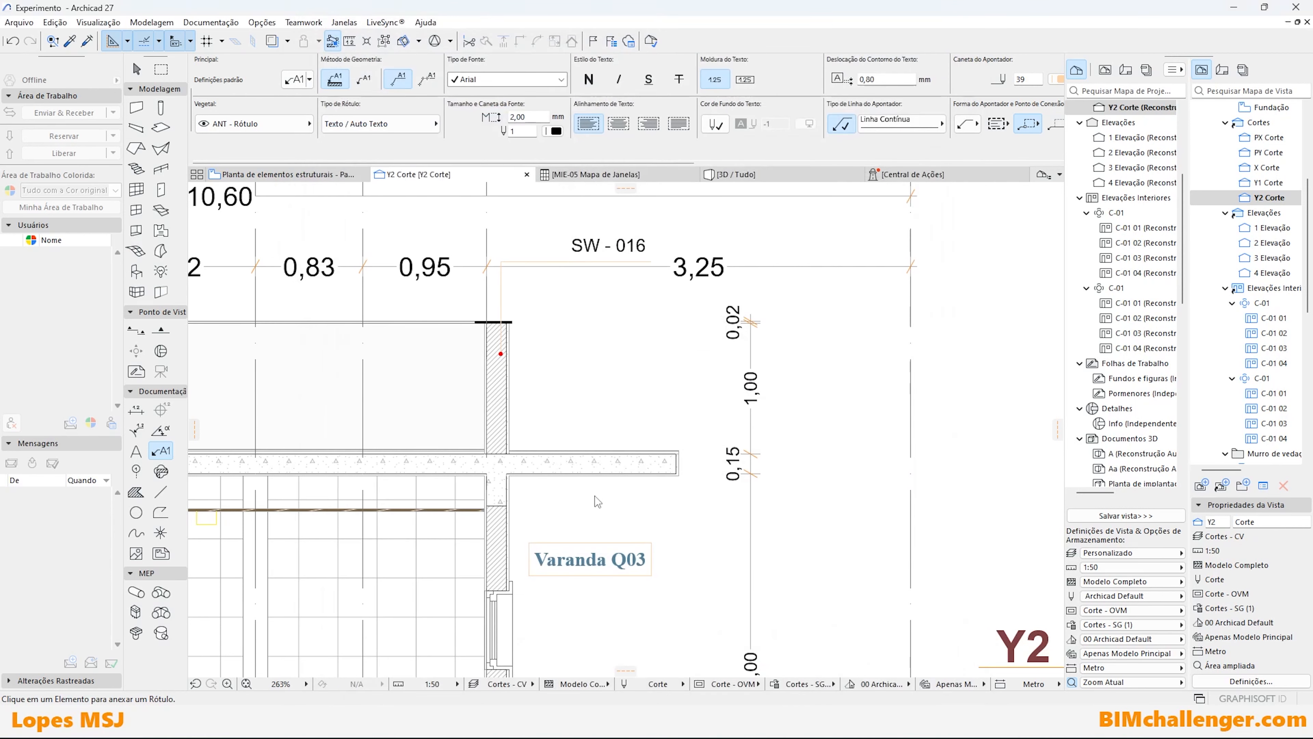
Move the SW - 016 wall label slightly down in the Y2 section, below the dimension line.
scroll(669, 451, down, 2)
scroll(627, 423, down, 4)
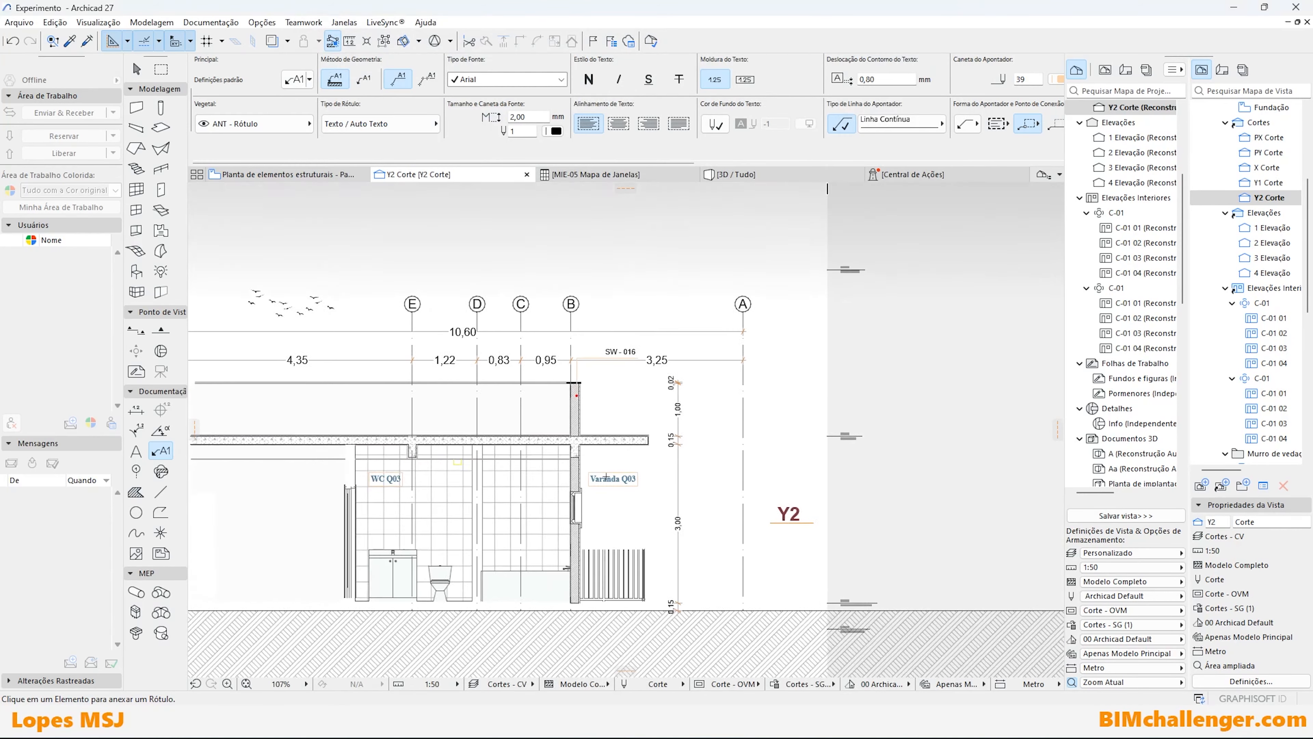
scroll(608, 480, up, 4)
scroll(629, 564, down, 3)
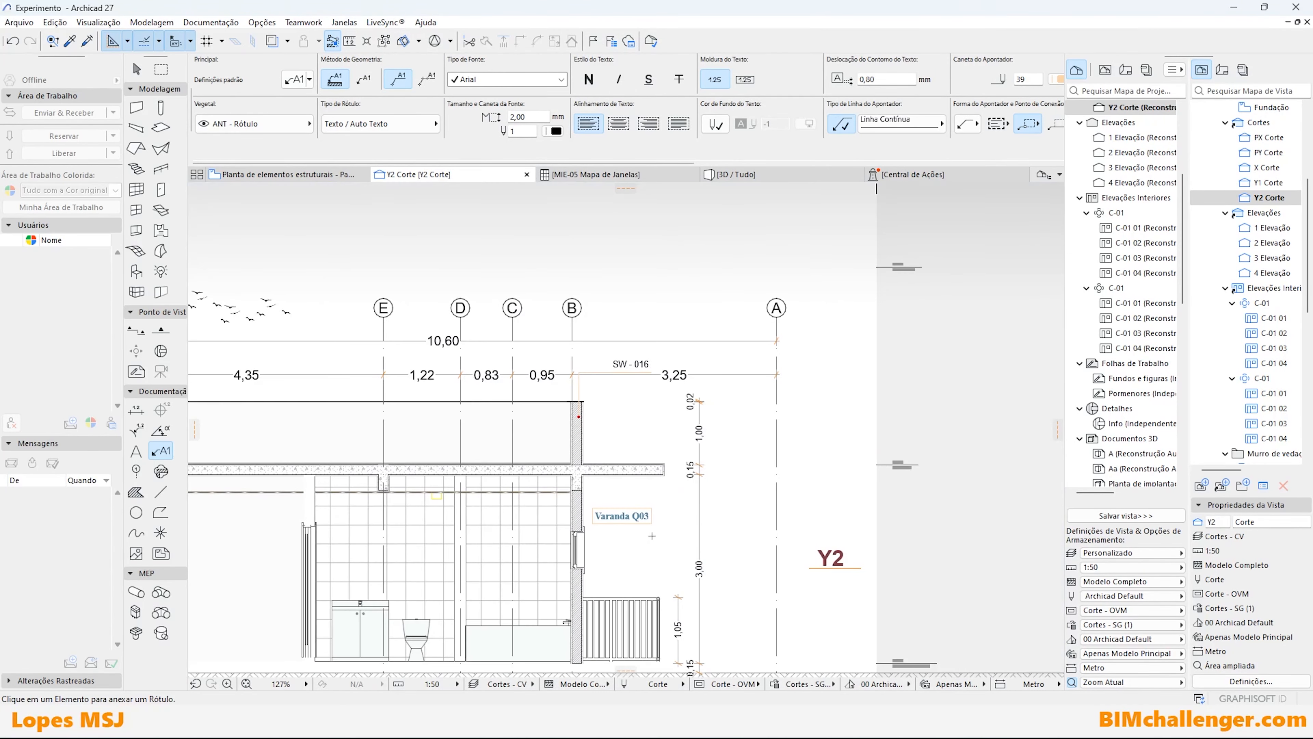
scroll(644, 496, up, 3)
key(Escape)
click(536, 306)
key(Escape)
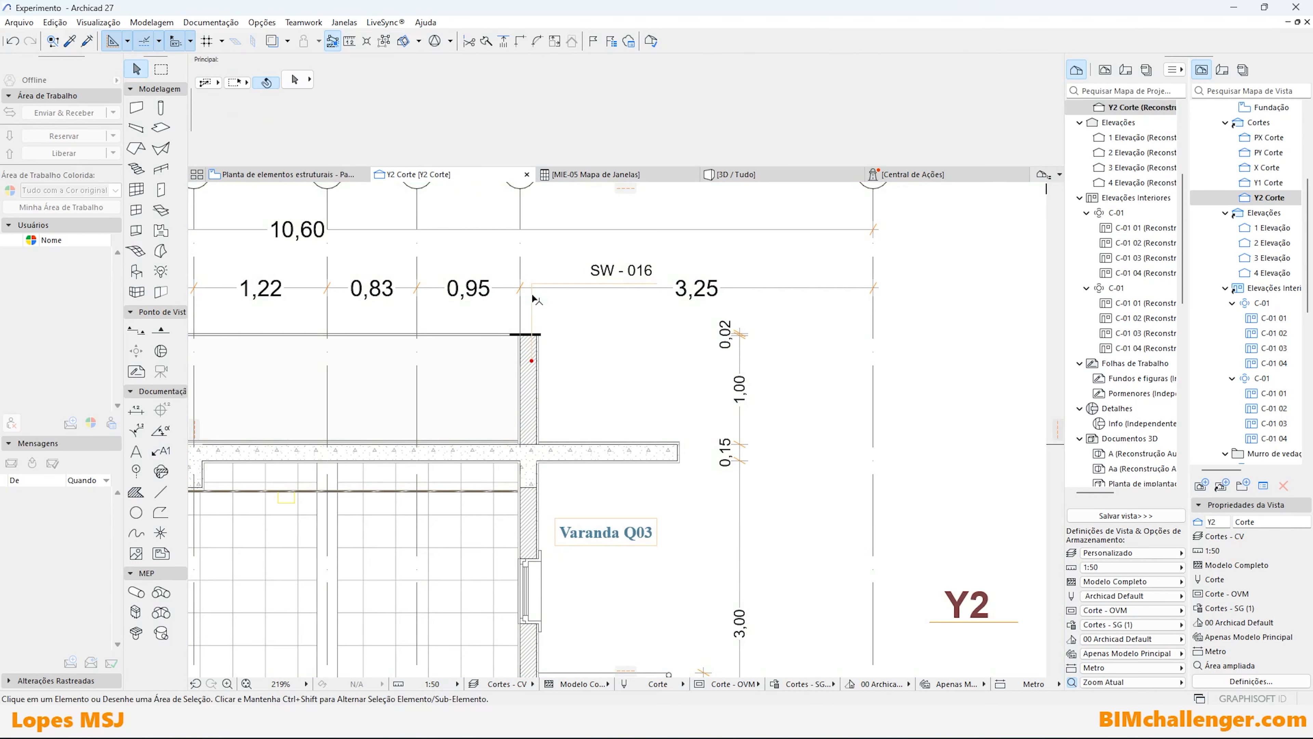
click(536, 282)
key(Escape)
key(Escape)
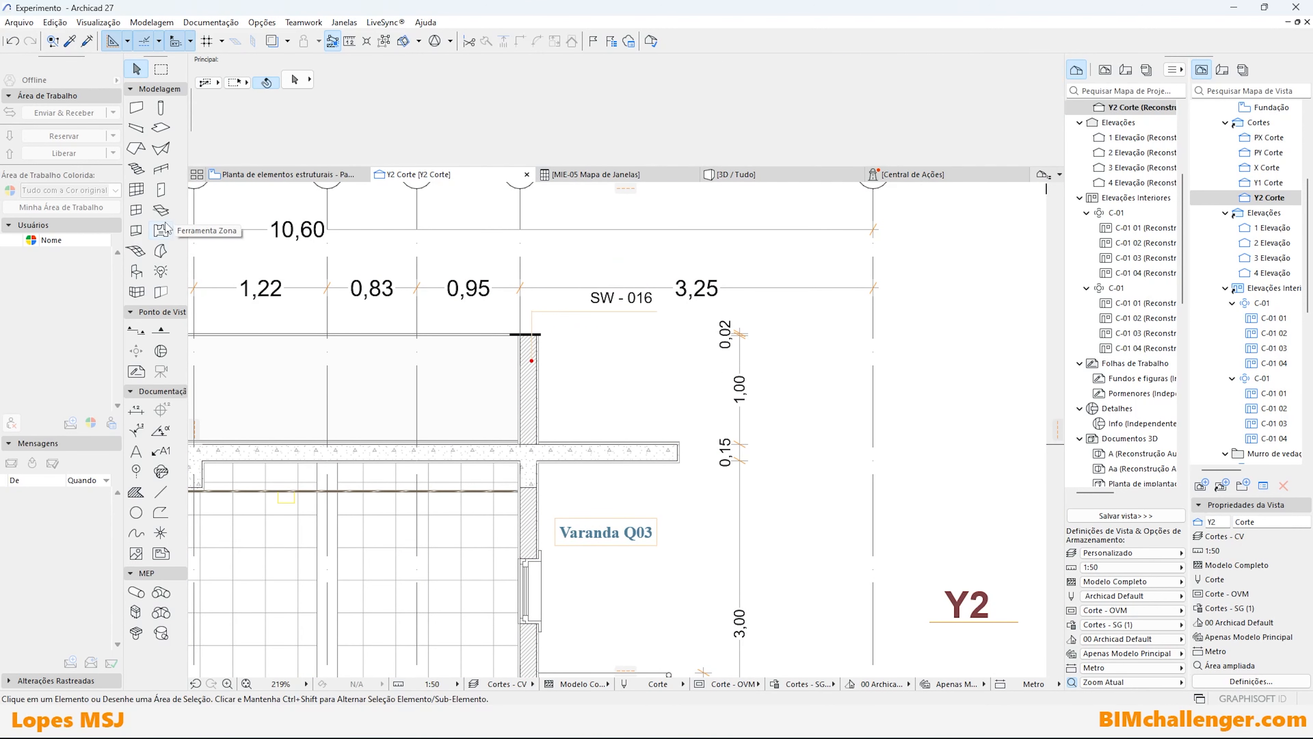
Set the Label tool's default type to Rótulo da Propriedade 27.
click(161, 451)
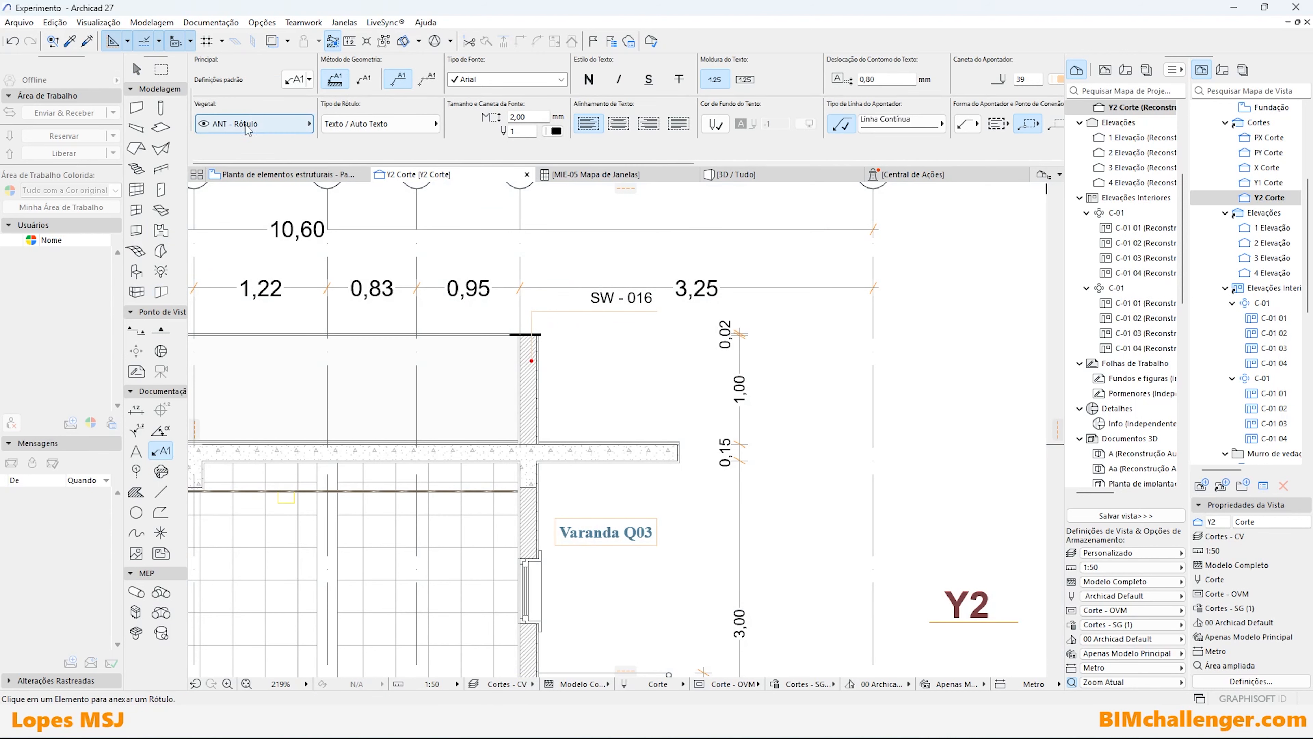
click(309, 79)
scroll(486, 259, down, 2)
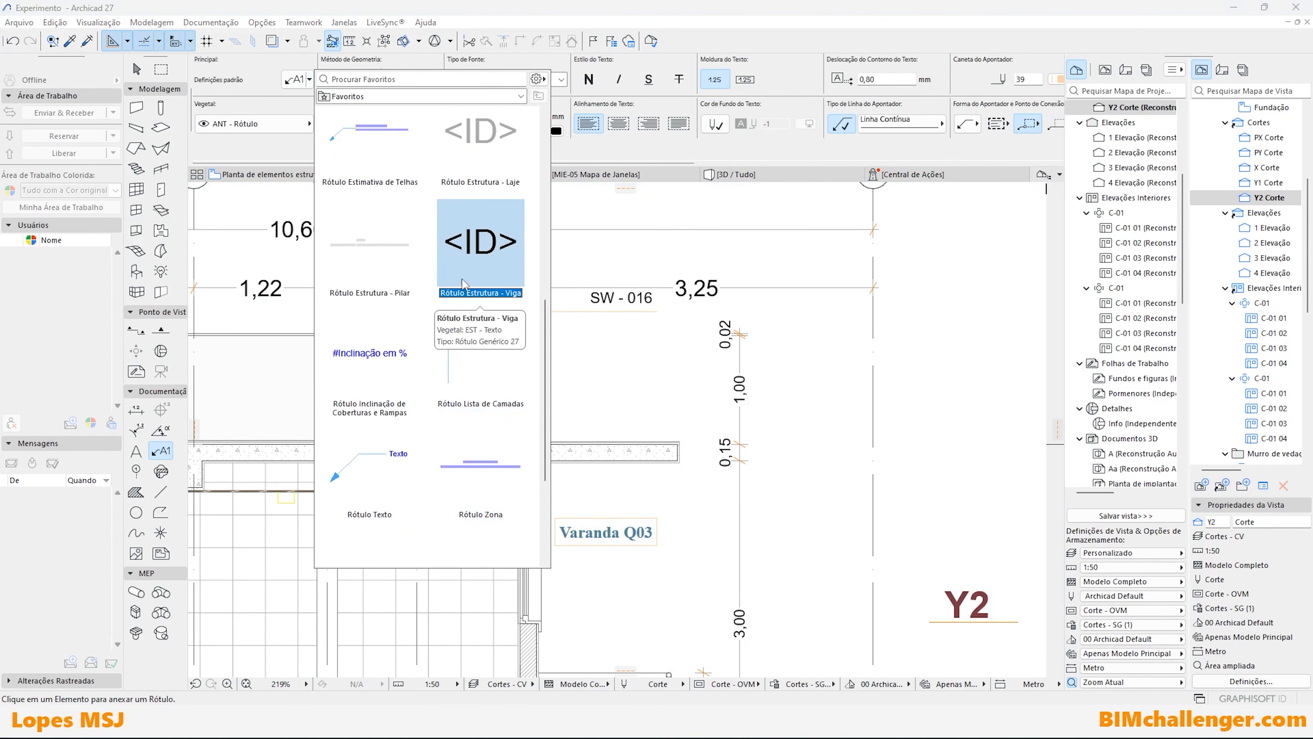
double_click(464, 302)
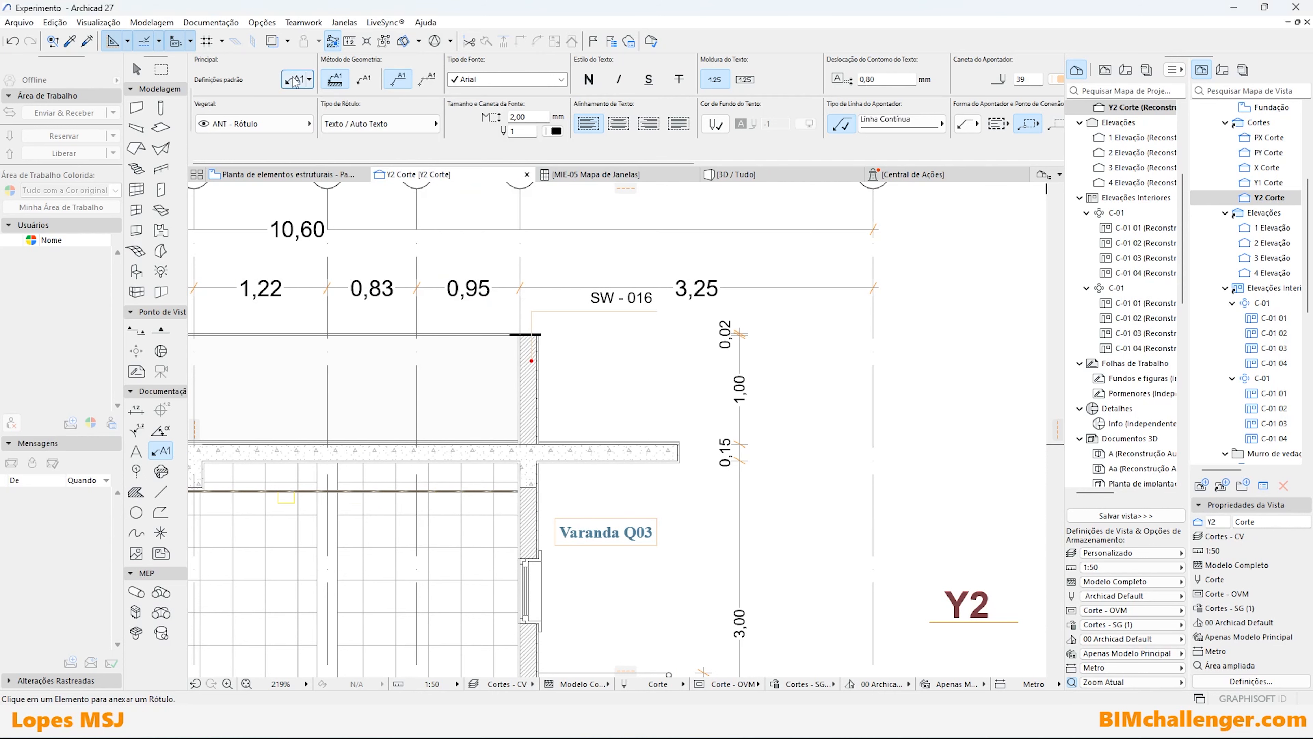
click(292, 80)
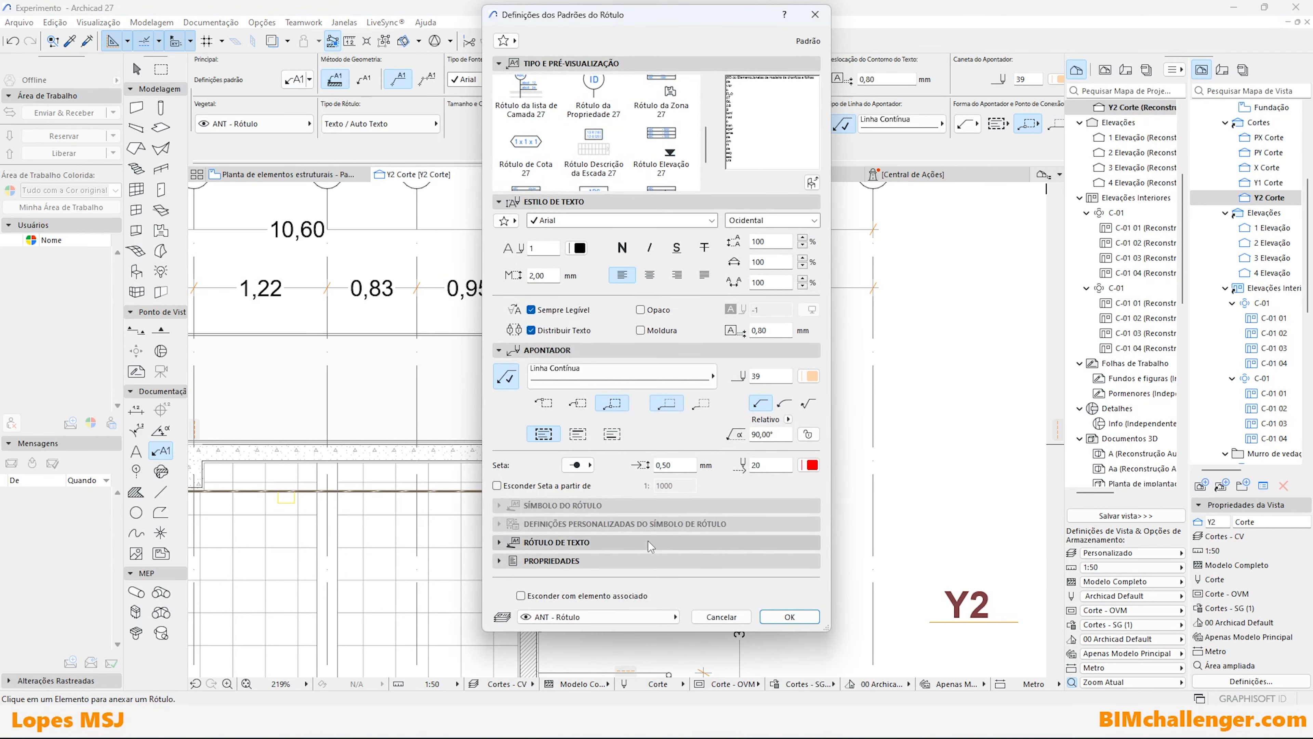
drag(665, 631, 665, 689)
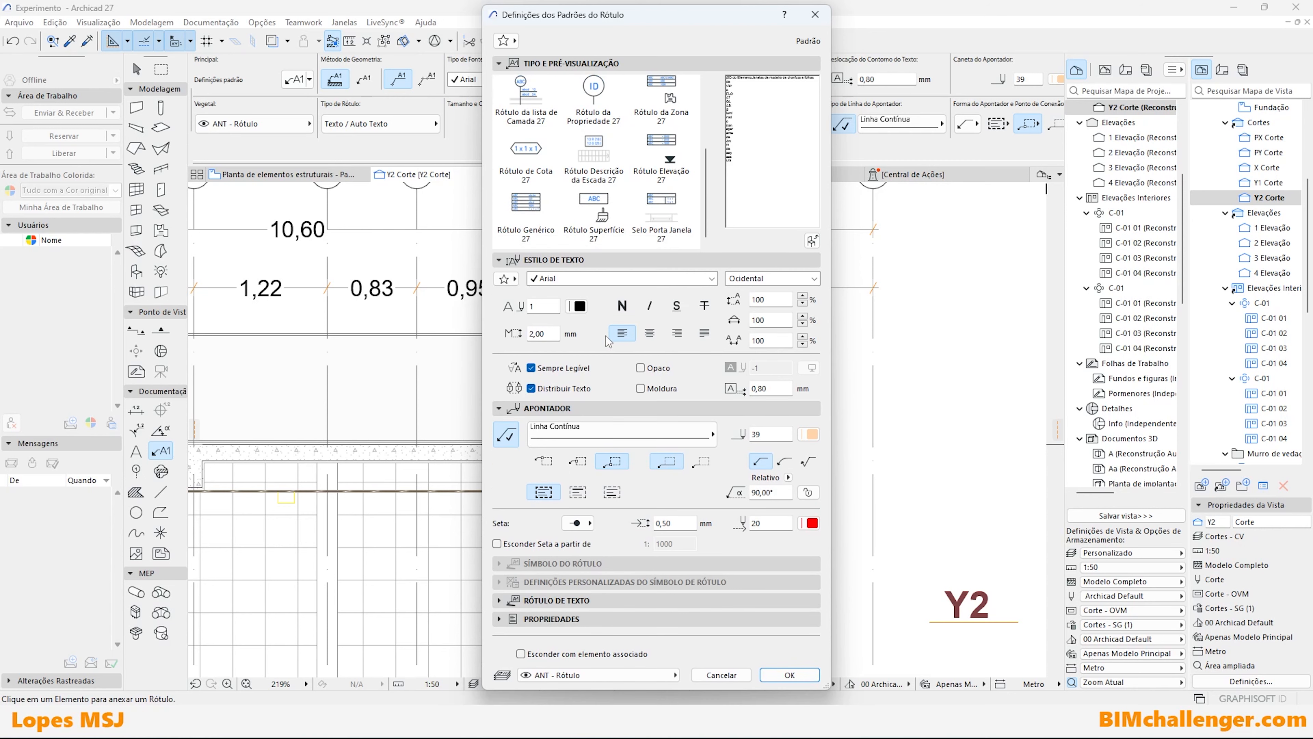
click(603, 259)
click(603, 280)
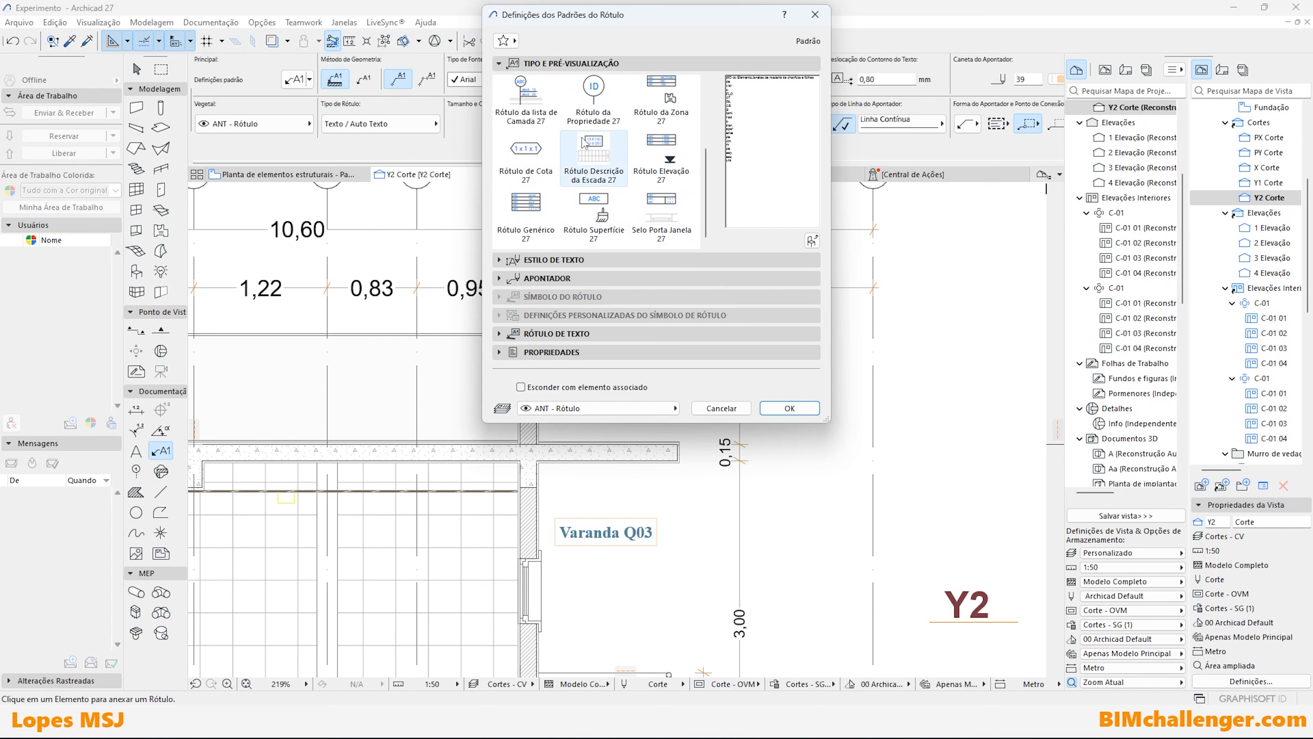
click(568, 127)
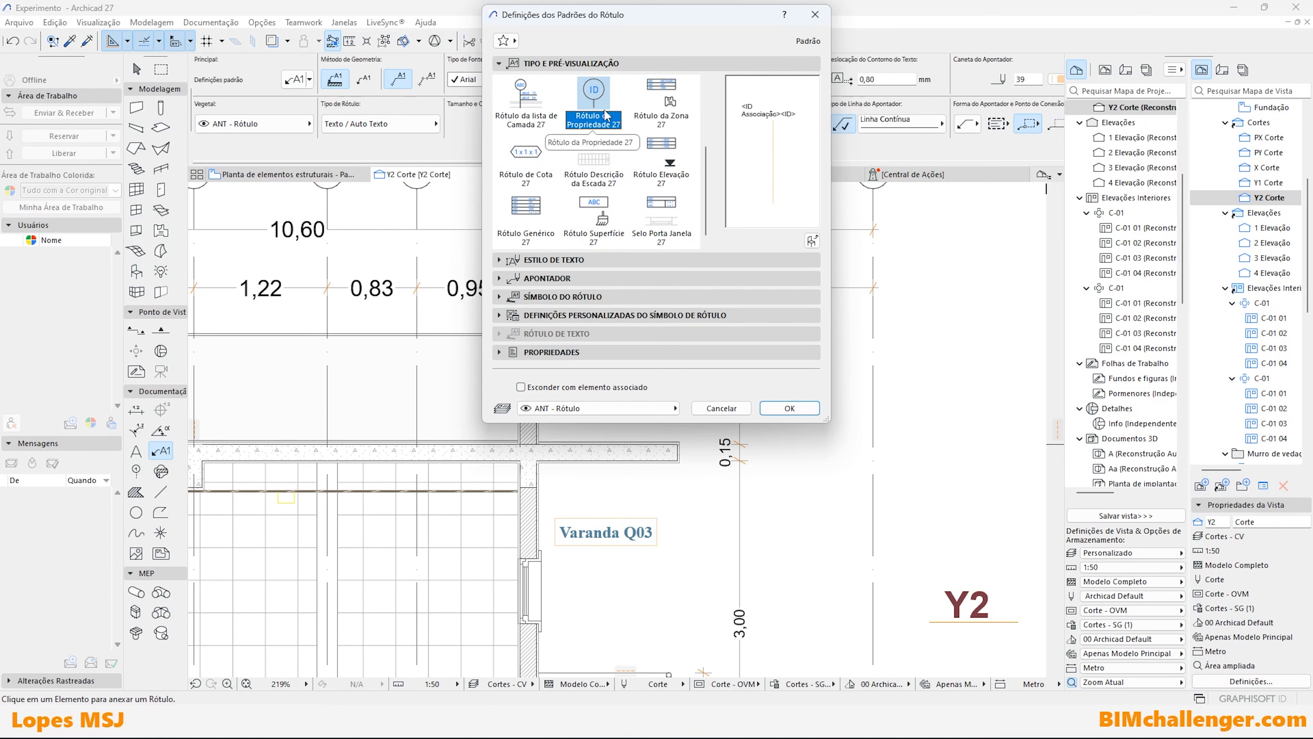
click(790, 408)
Place a property label on the window beside Varanda Q03, with its text above the slab.
scroll(552, 572, up, 3)
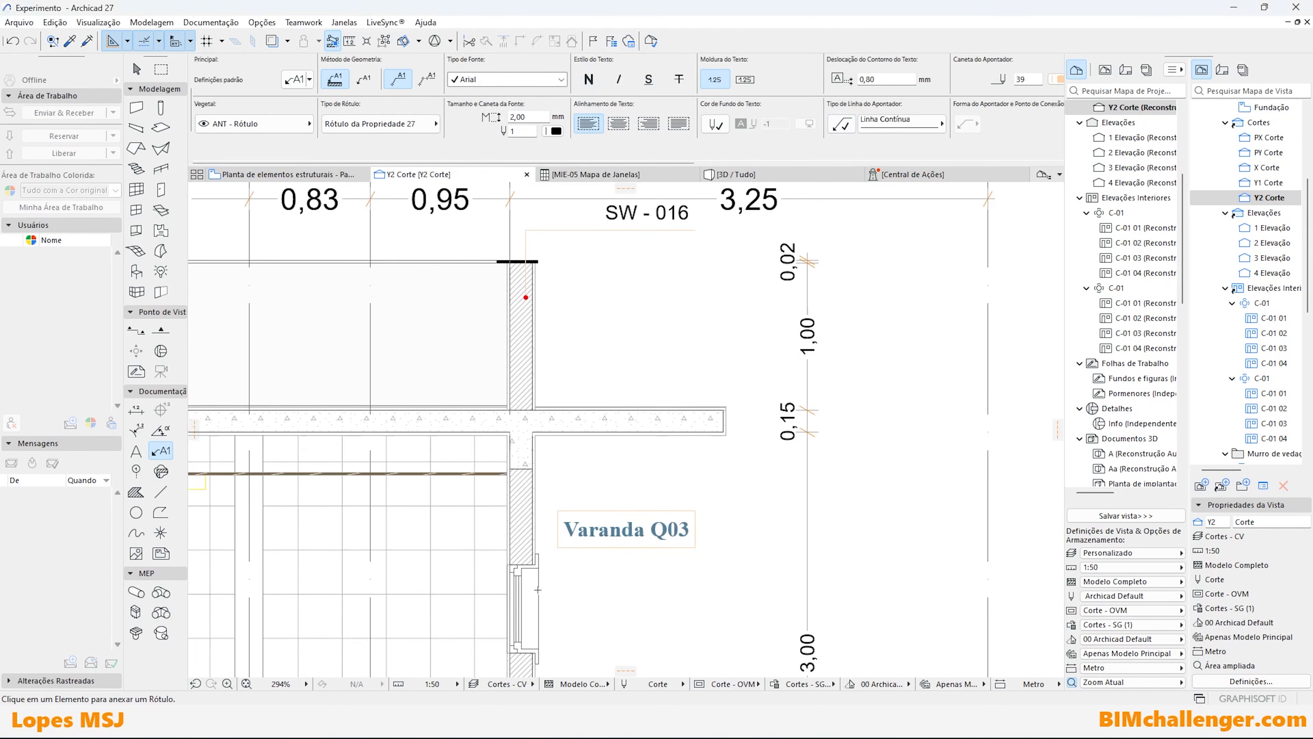
scroll(551, 572, up, 2)
double_click(504, 517)
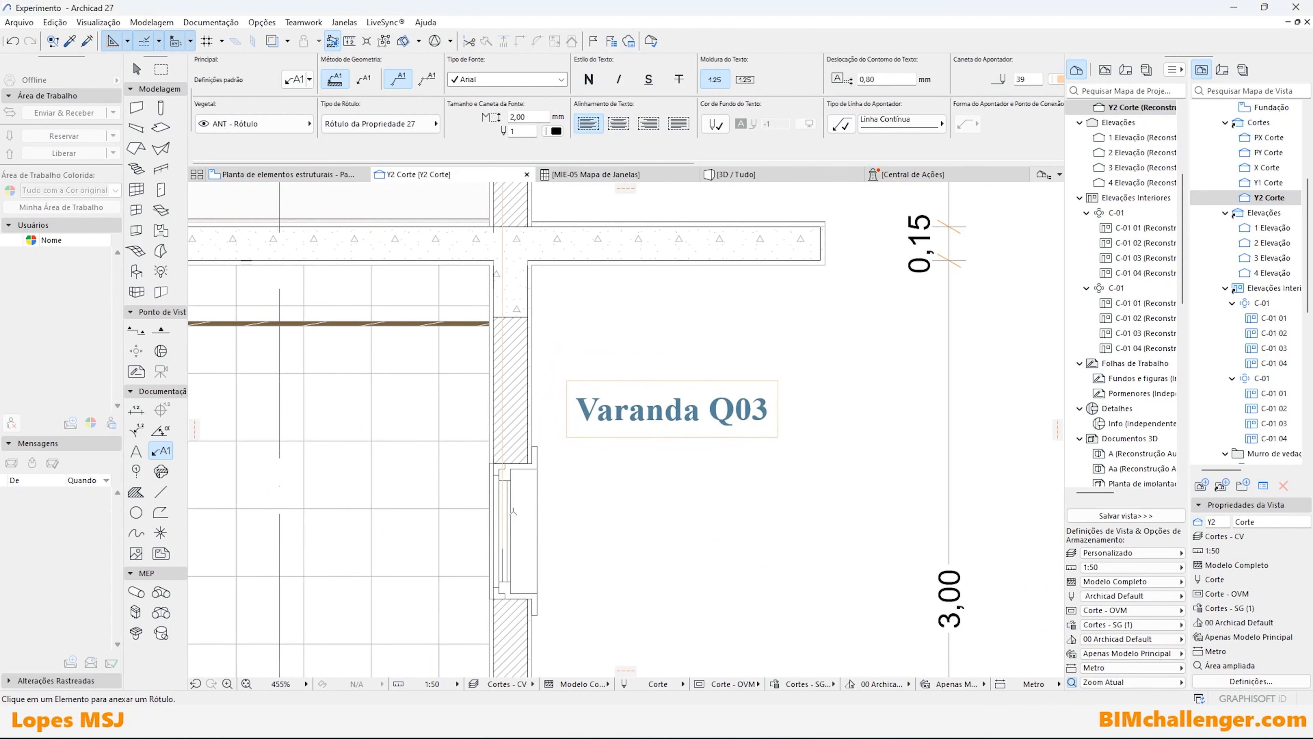
scroll(510, 522, down, 3)
scroll(512, 365, up, 6)
click(514, 359)
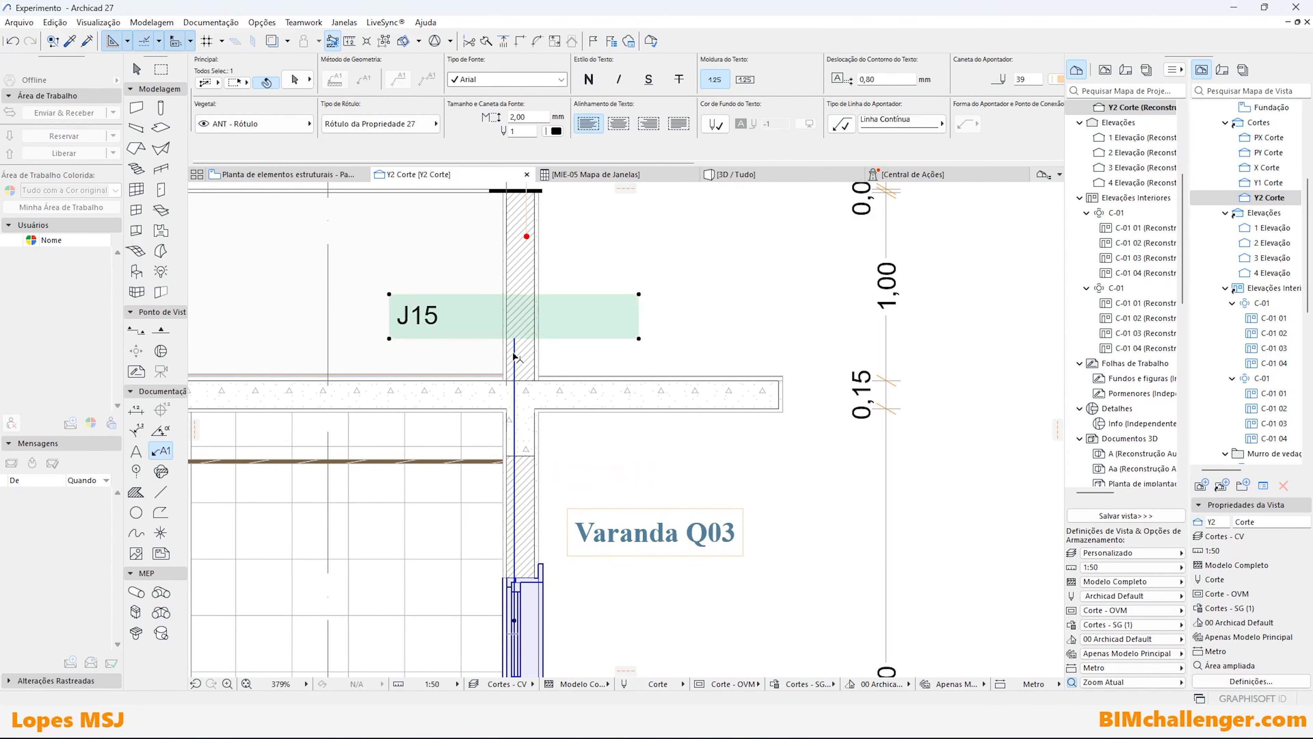
Enable the continuous-line pointer for the window's J15 label in the label settings.
scroll(536, 481, down, 2)
scroll(518, 629, up, 2)
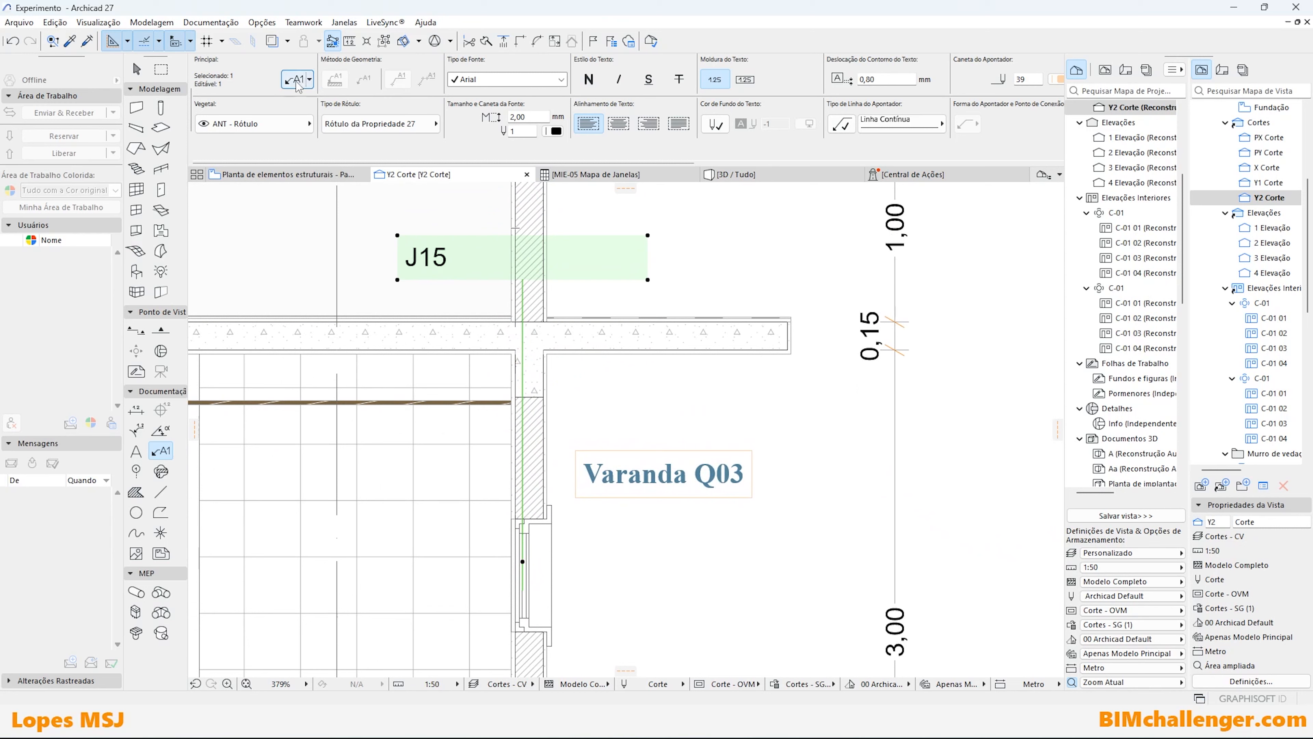
key(ctrl+t)
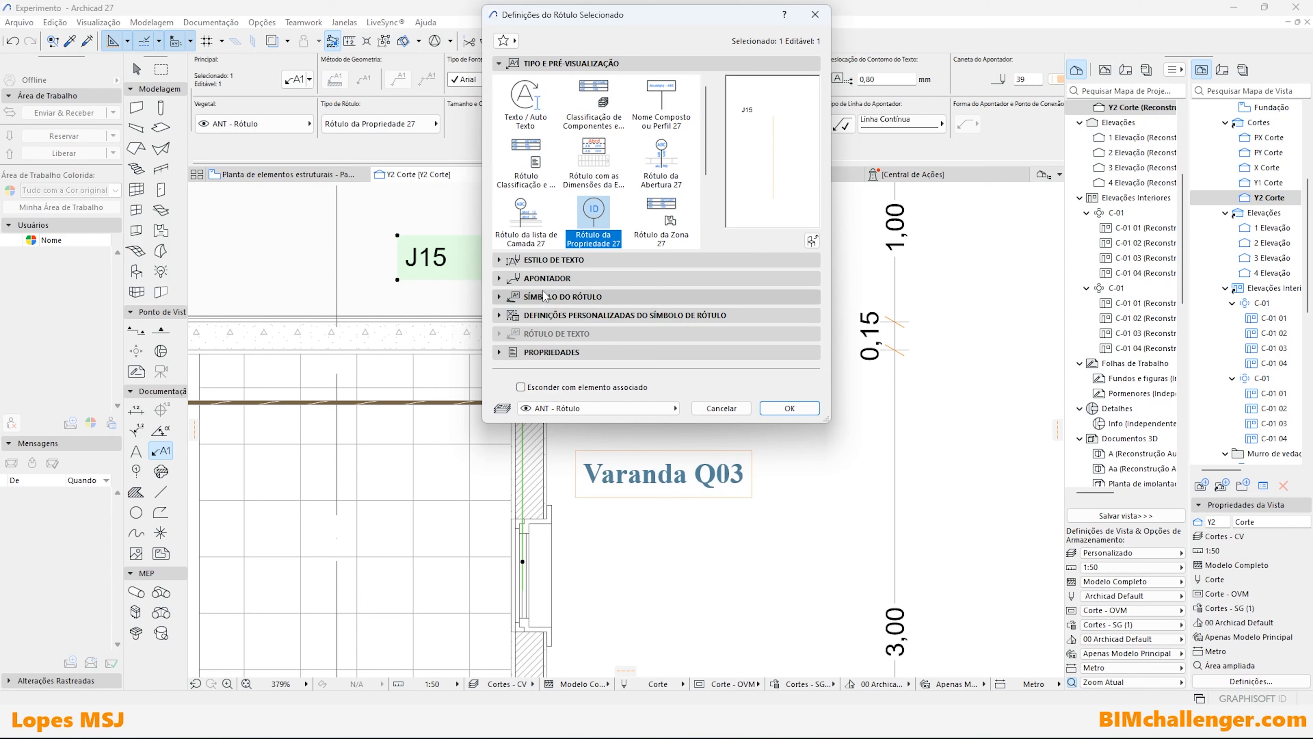
click(547, 277)
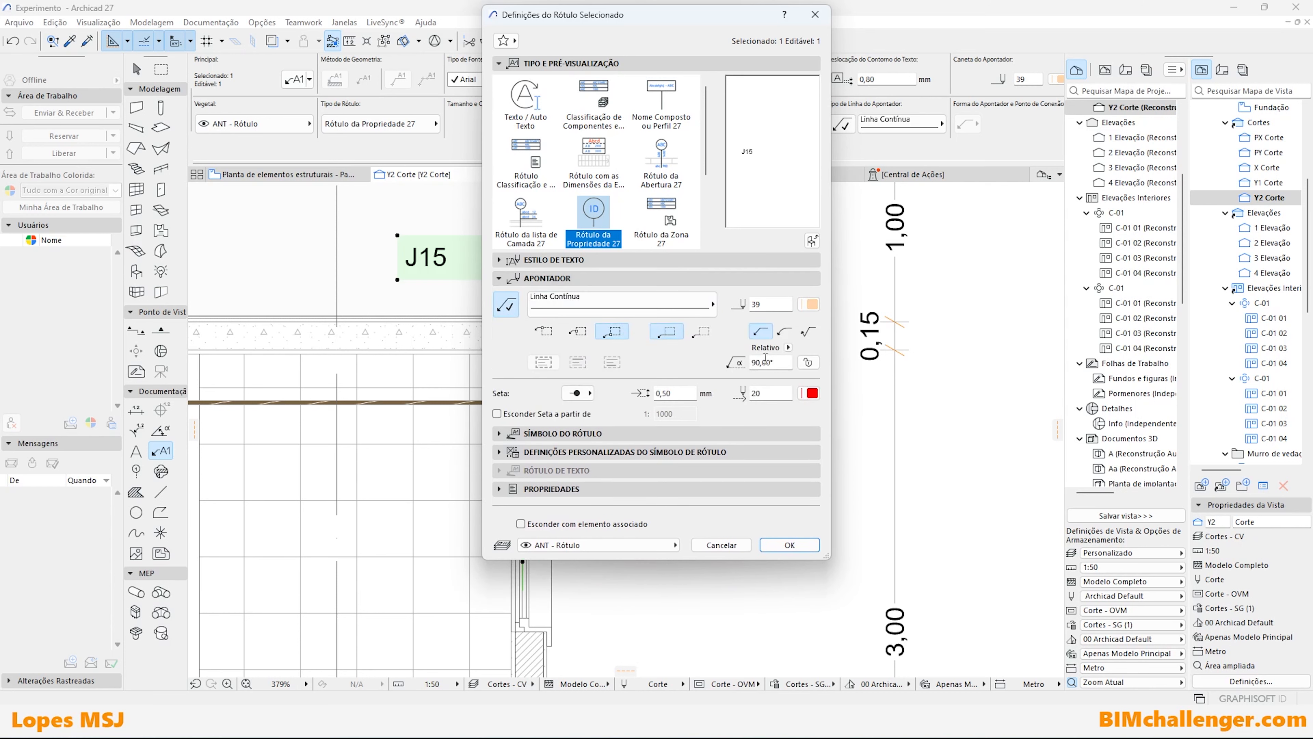
click(789, 545)
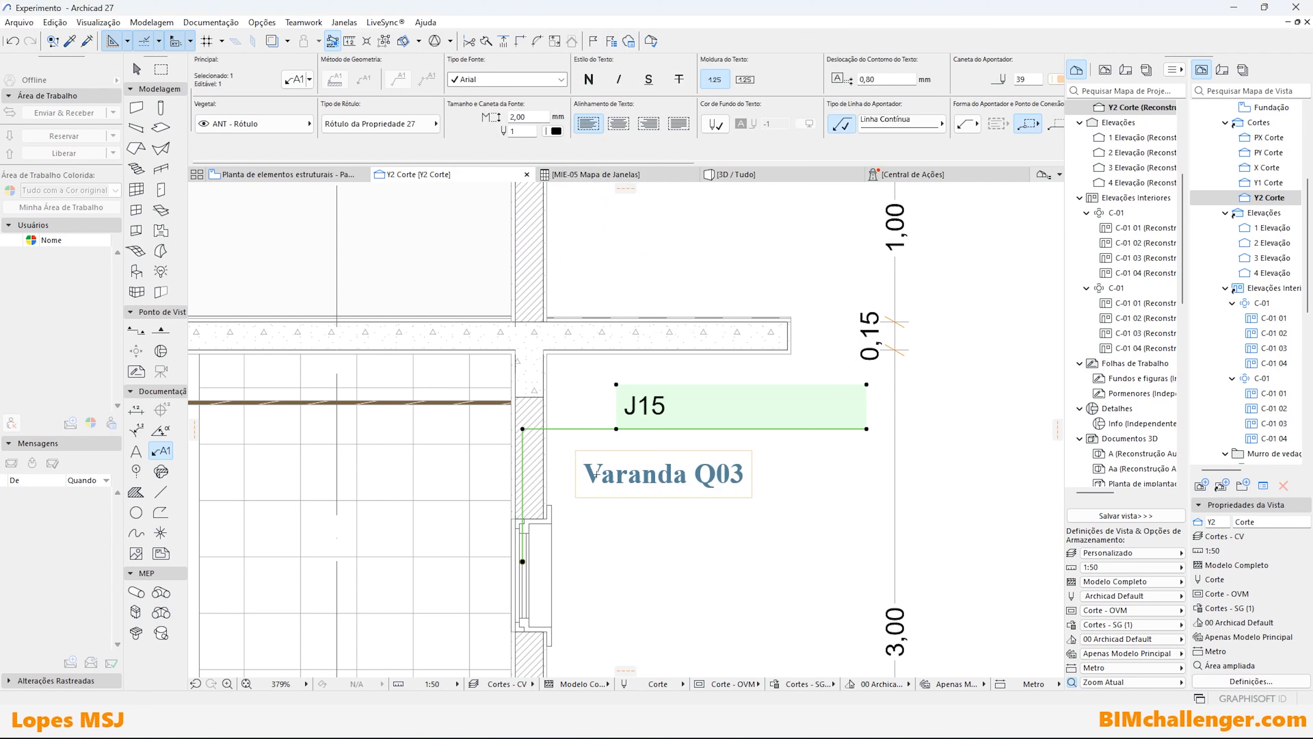
Move the J15 label down to just beneath the Varanda Q03 text, level with the window.
click(618, 430)
click(617, 542)
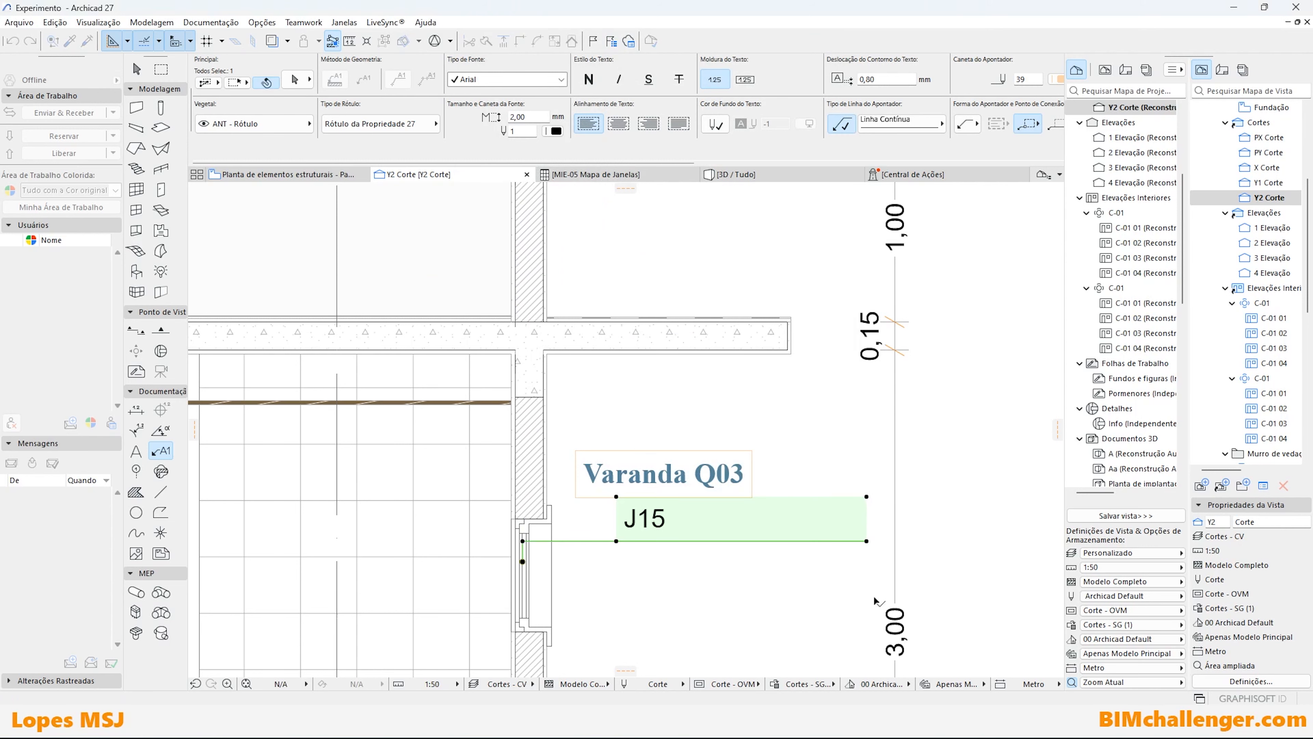
key(Escape)
scroll(774, 555, up, 2)
key(Escape)
Try to stretch the J15 label away from the window, past the Varanda Q03 text.
click(532, 535)
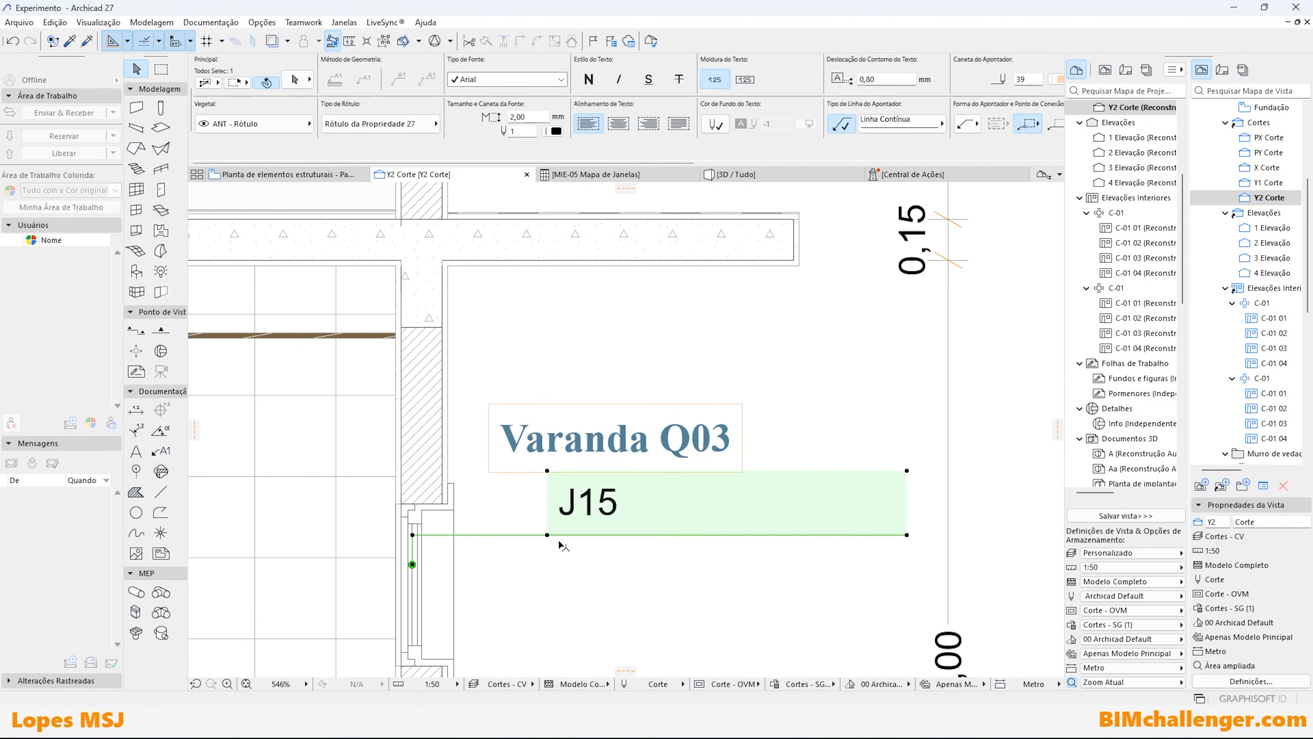
click(549, 535)
click(802, 535)
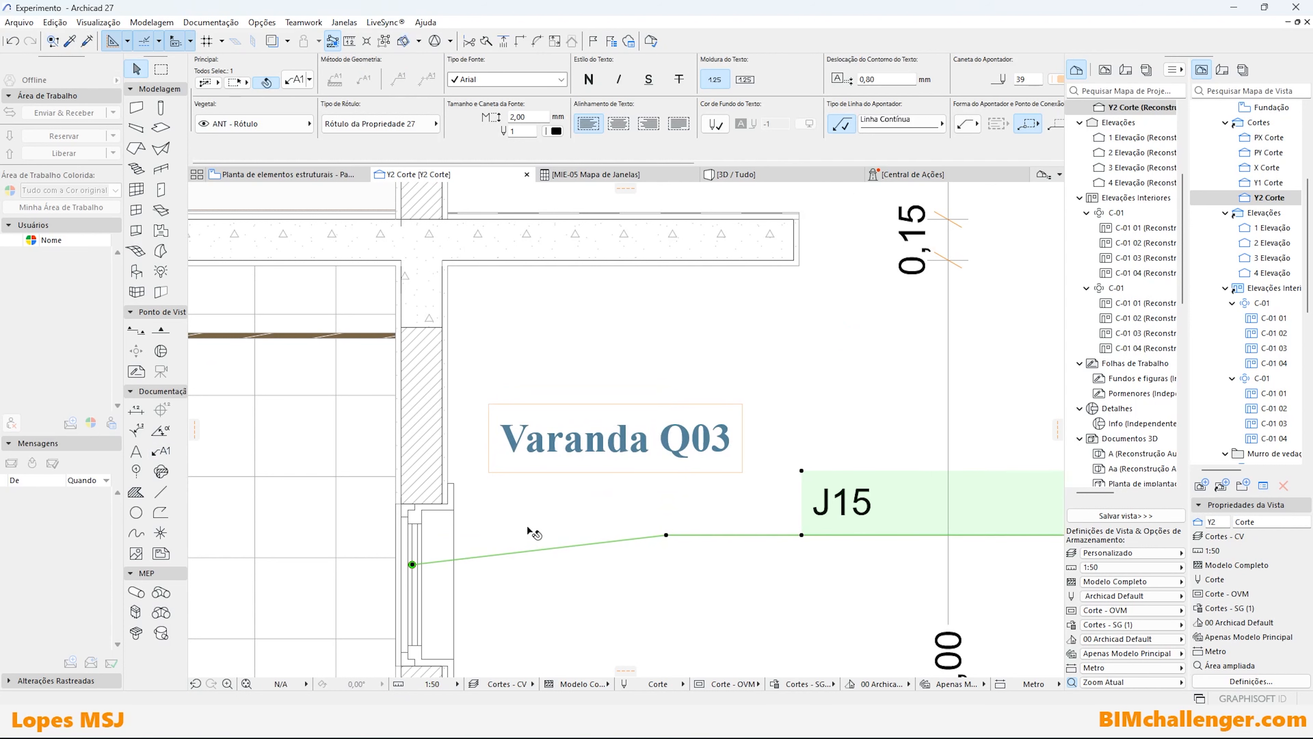
key(ctrl+z)
Move the J15 label with the drag option into the free space below the Varanda Q03 text.
click(547, 534)
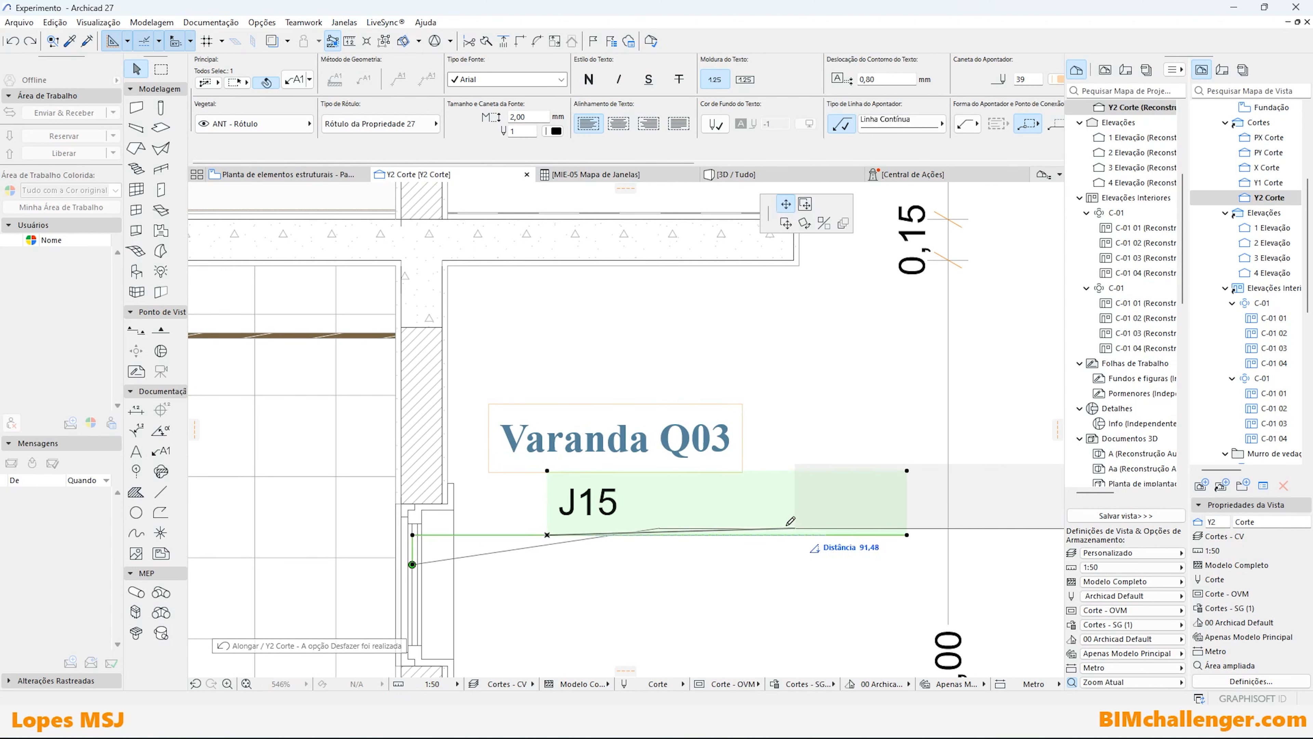
click(805, 204)
scroll(1032, 463, down, 4)
middle_drag(1033, 464, 536, 458)
scroll(759, 458, up, 4)
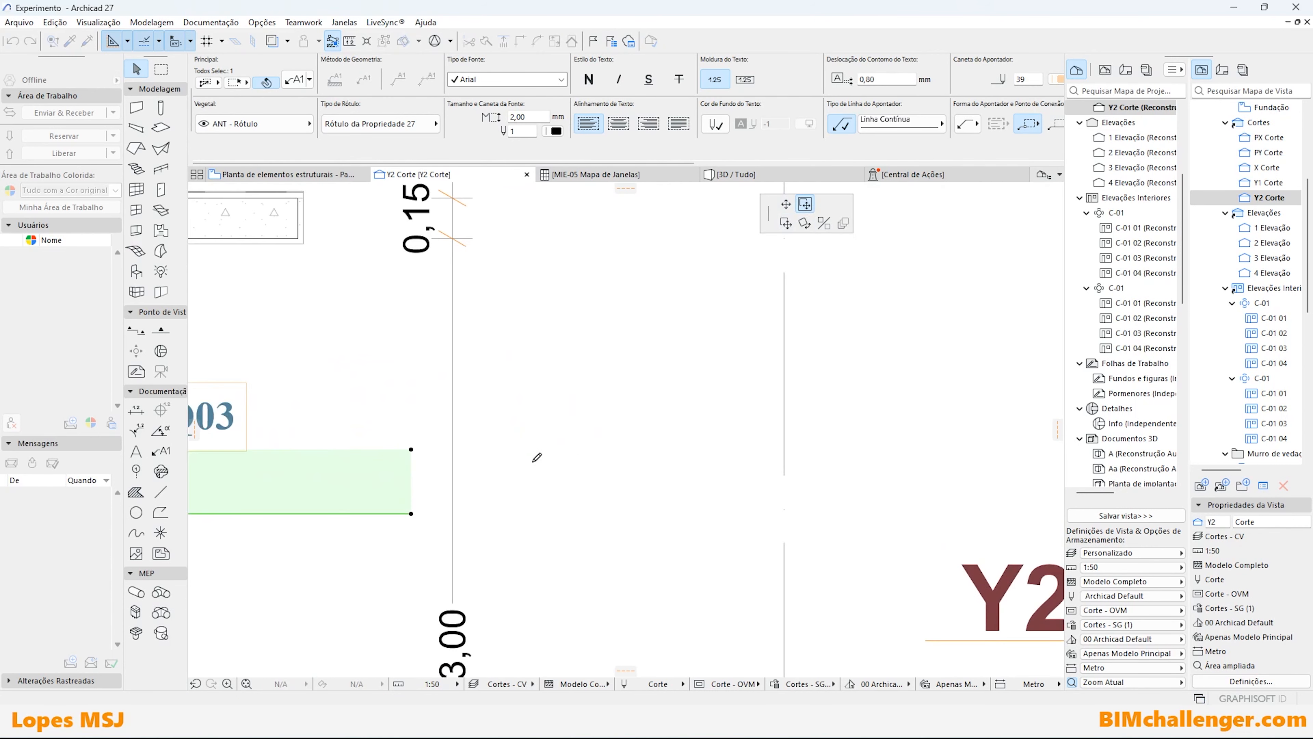
scroll(706, 491, down, 2)
middle_drag(224, 532, 433, 510)
scroll(434, 510, up, 1)
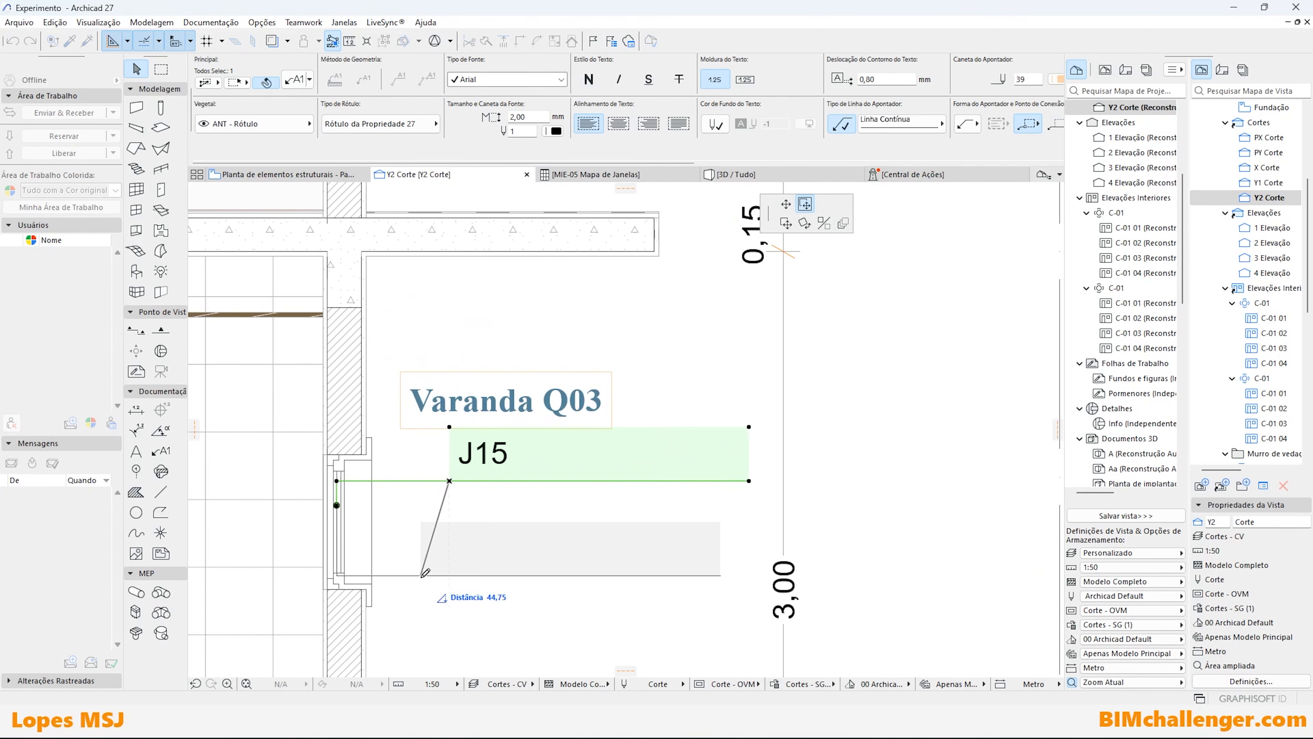
click(472, 568)
Set the label's first content row to Valor Propriedade with the ID Personalizado property from Minhas propriedade.
scroll(544, 541, down, 2)
middle_drag(545, 541, 577, 539)
scroll(560, 545, up, 3)
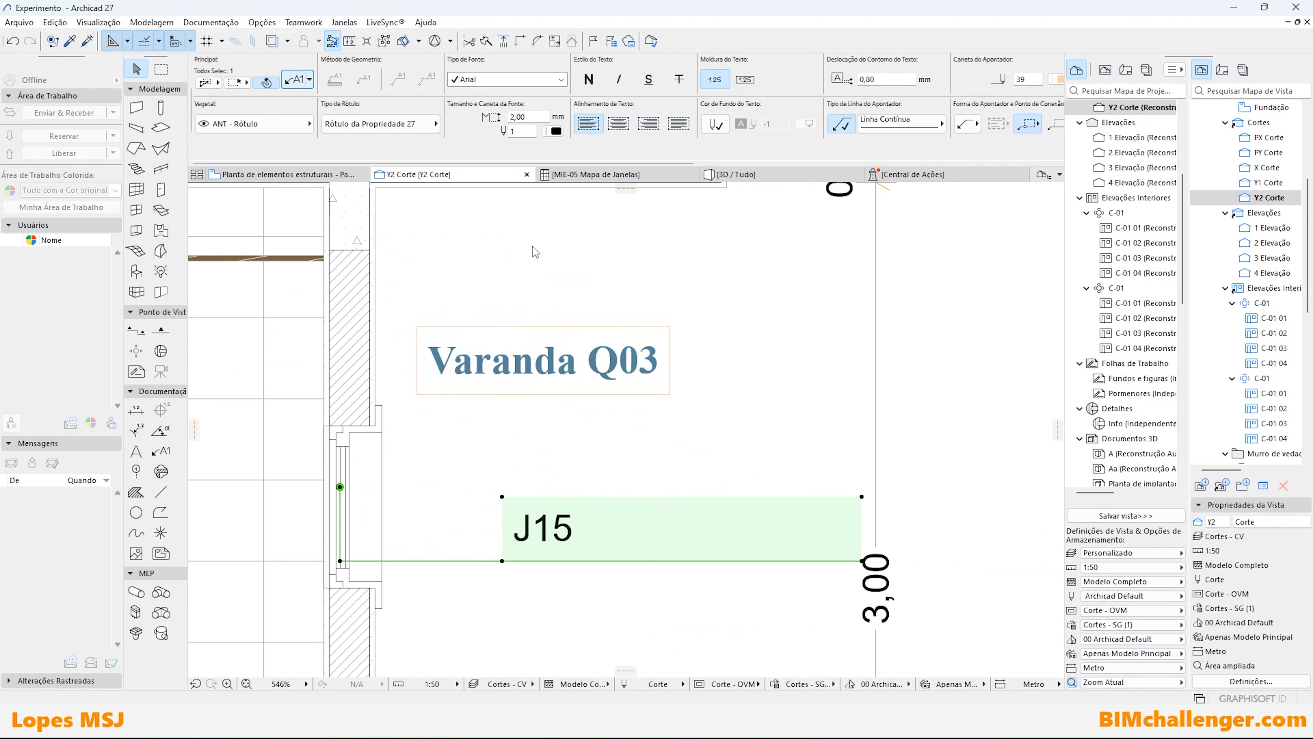
key(ctrl+t)
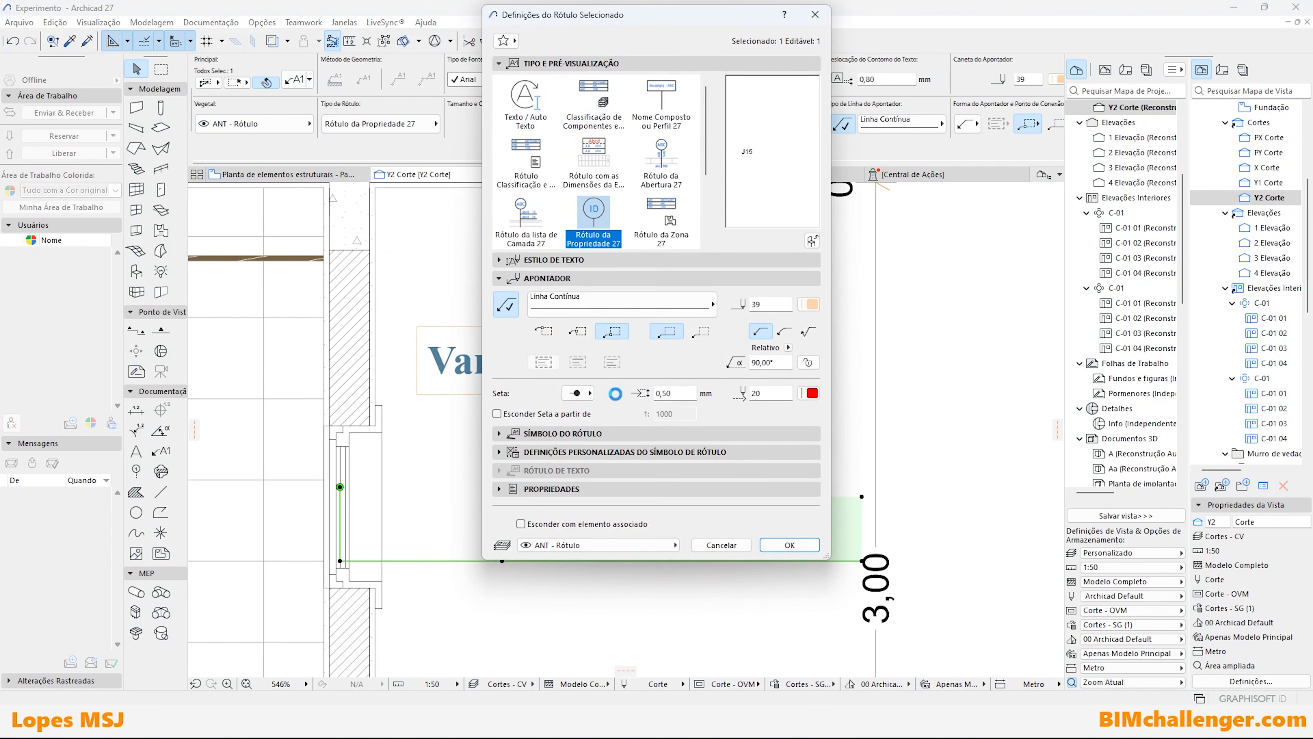
click(528, 452)
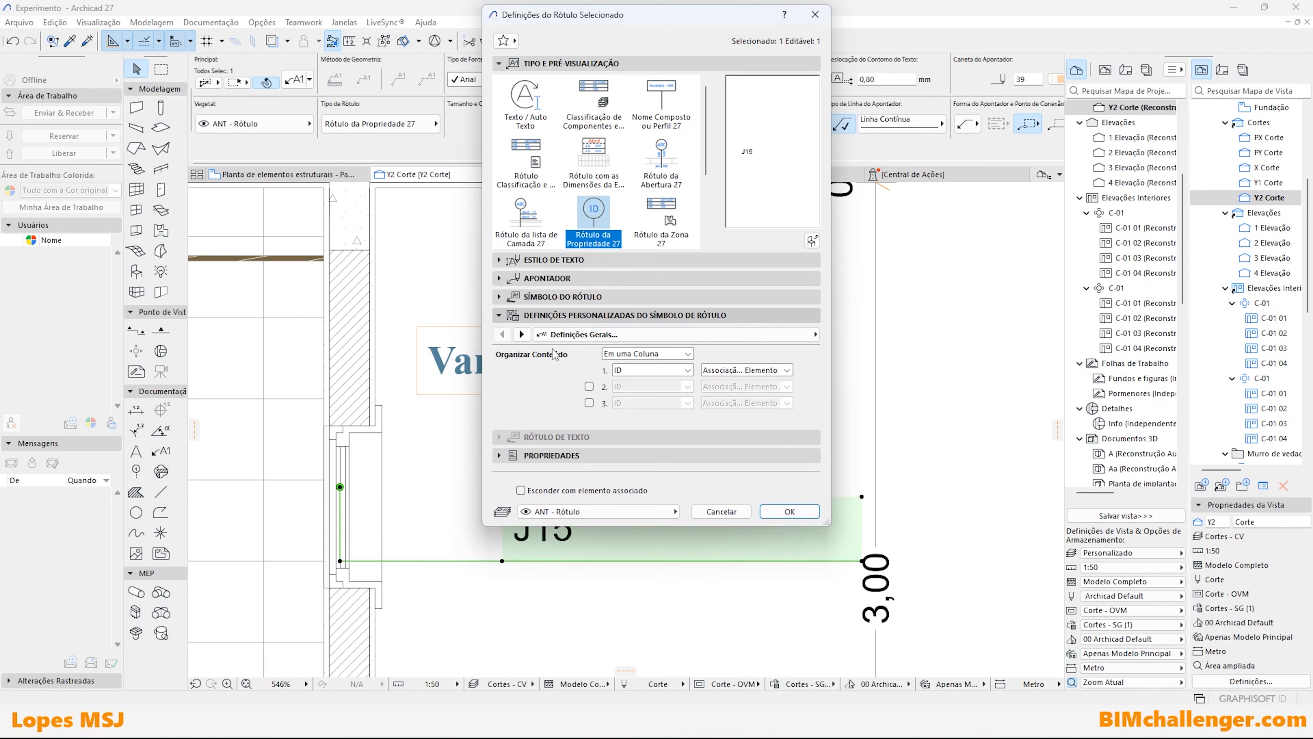
click(671, 370)
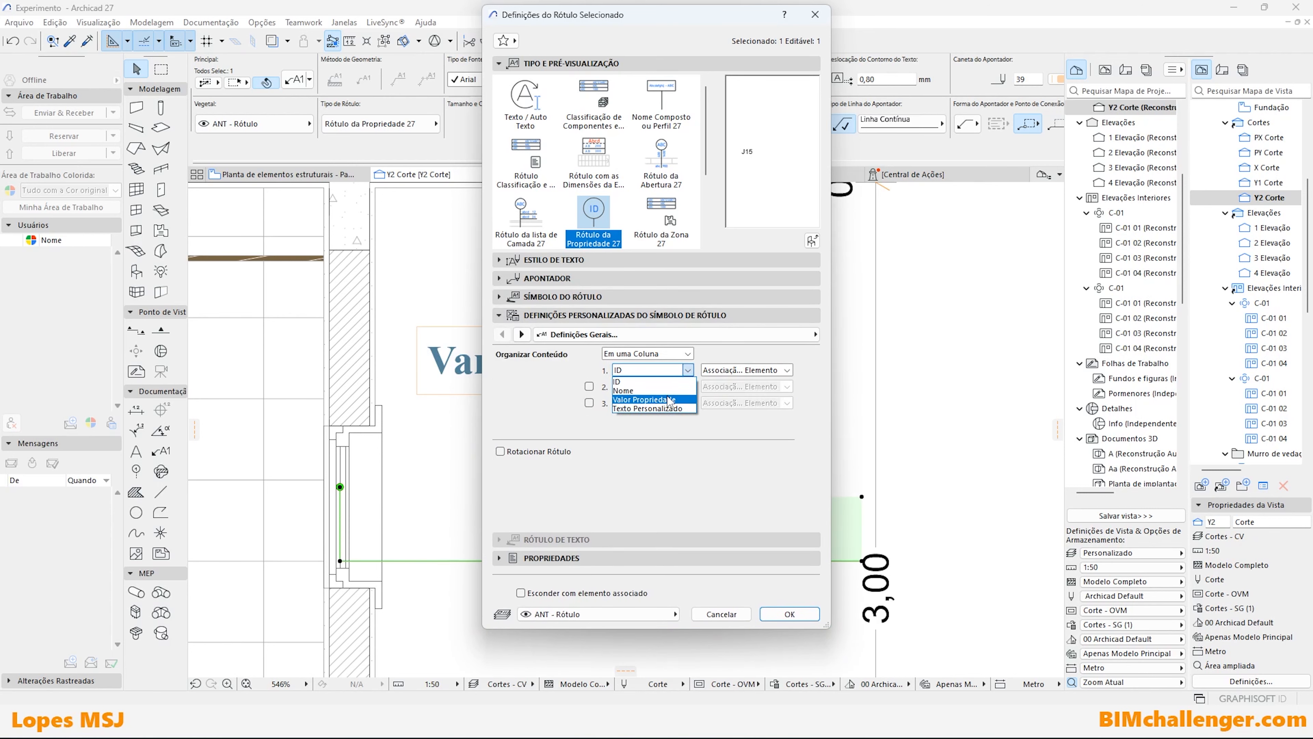
click(640, 401)
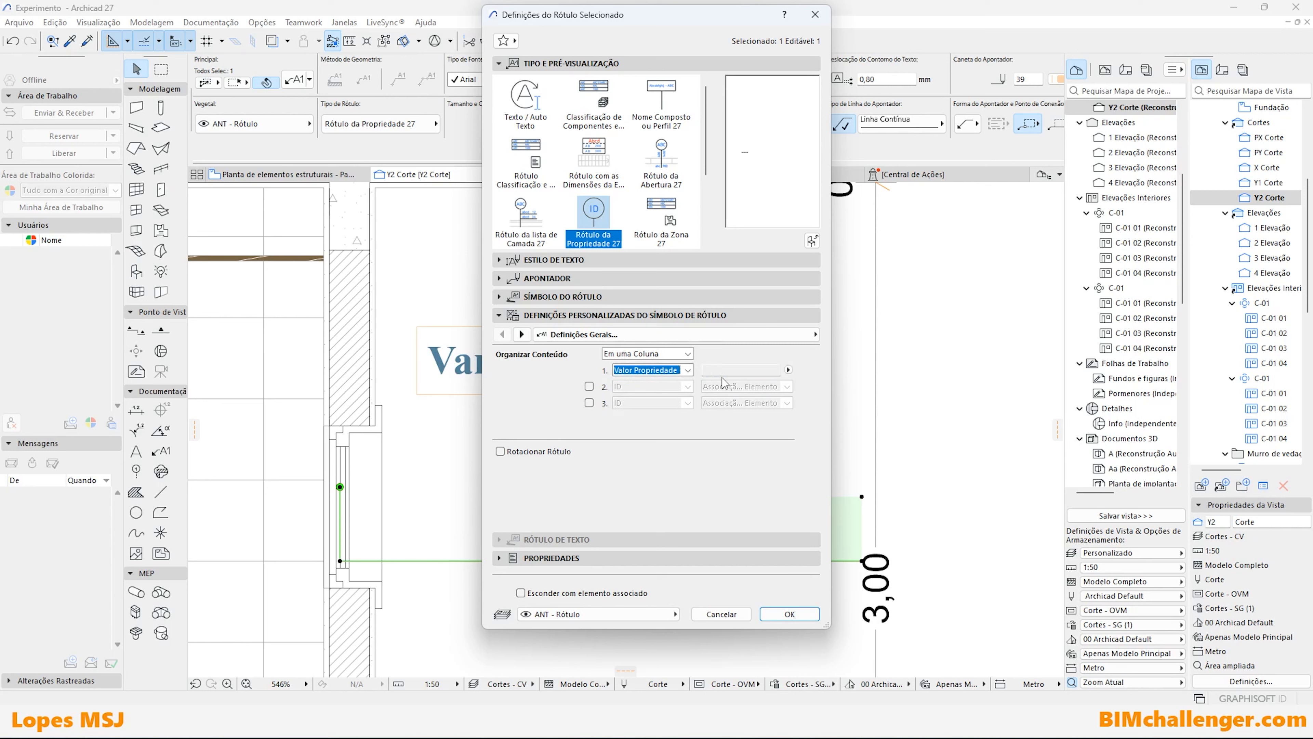
click(788, 370)
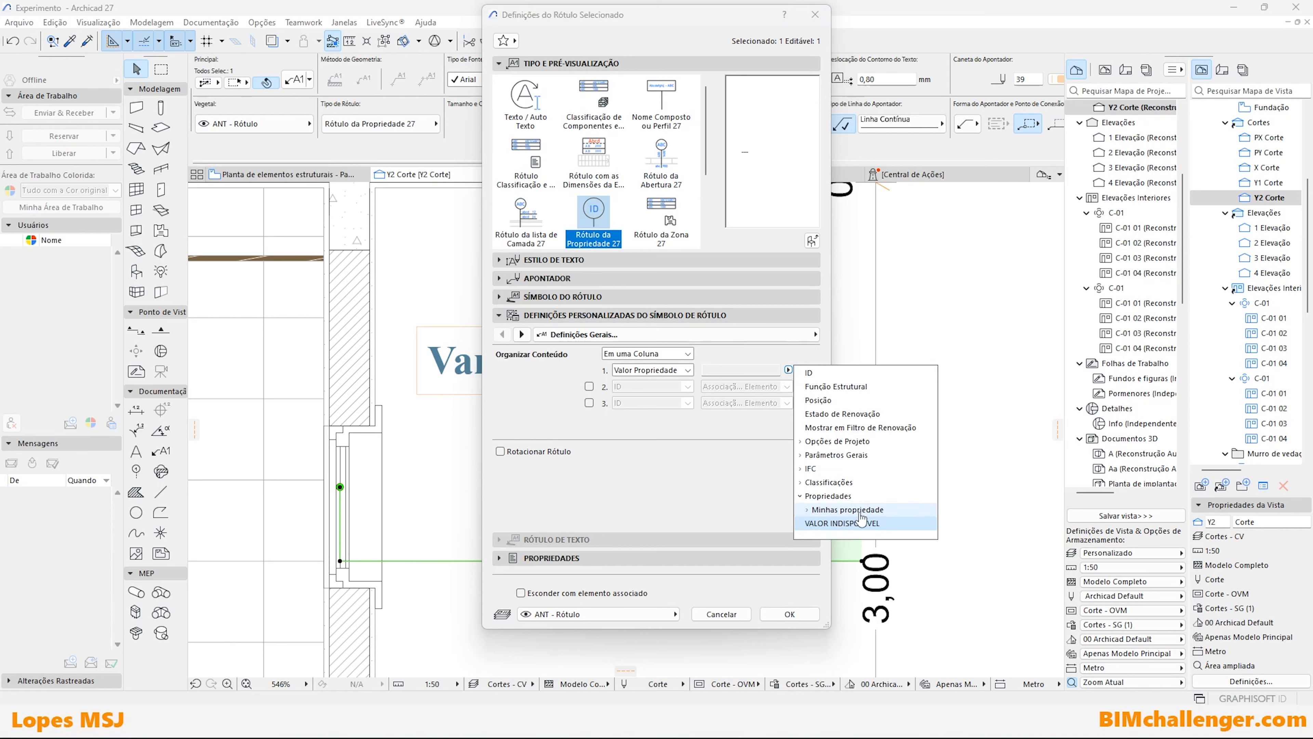
click(806, 510)
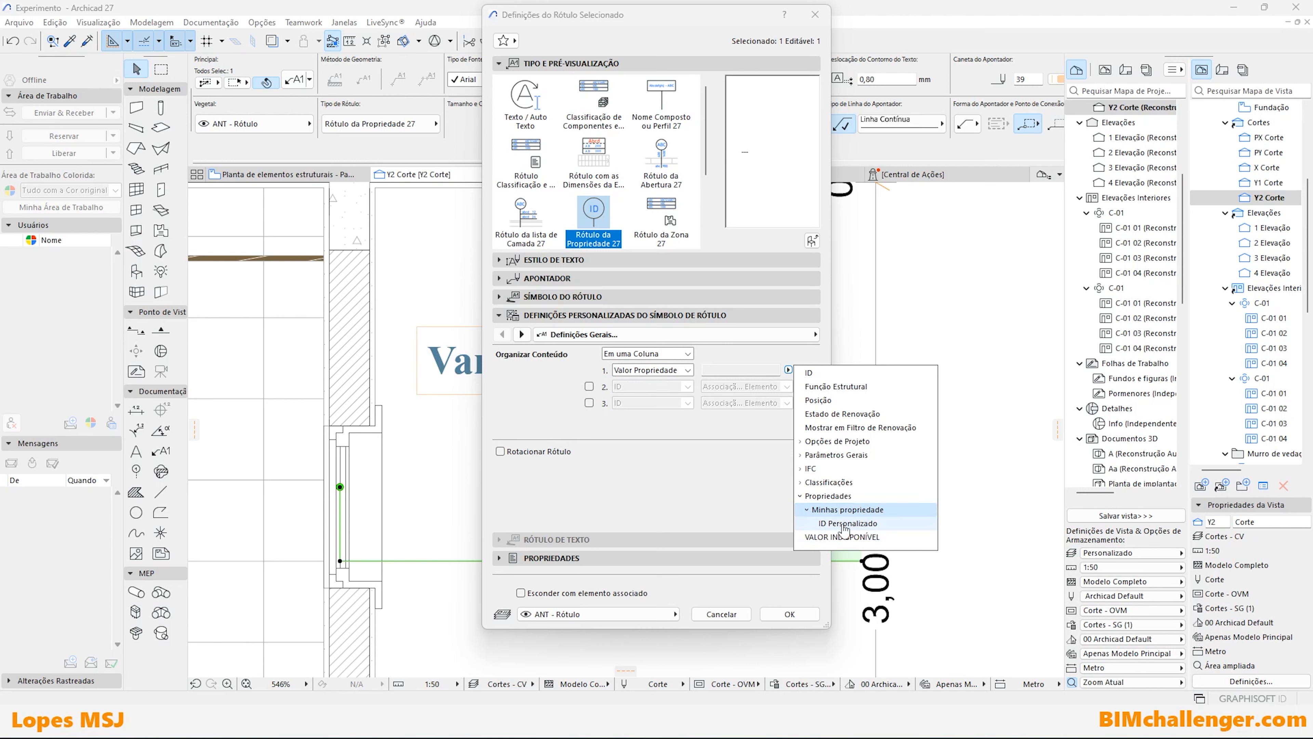
click(831, 524)
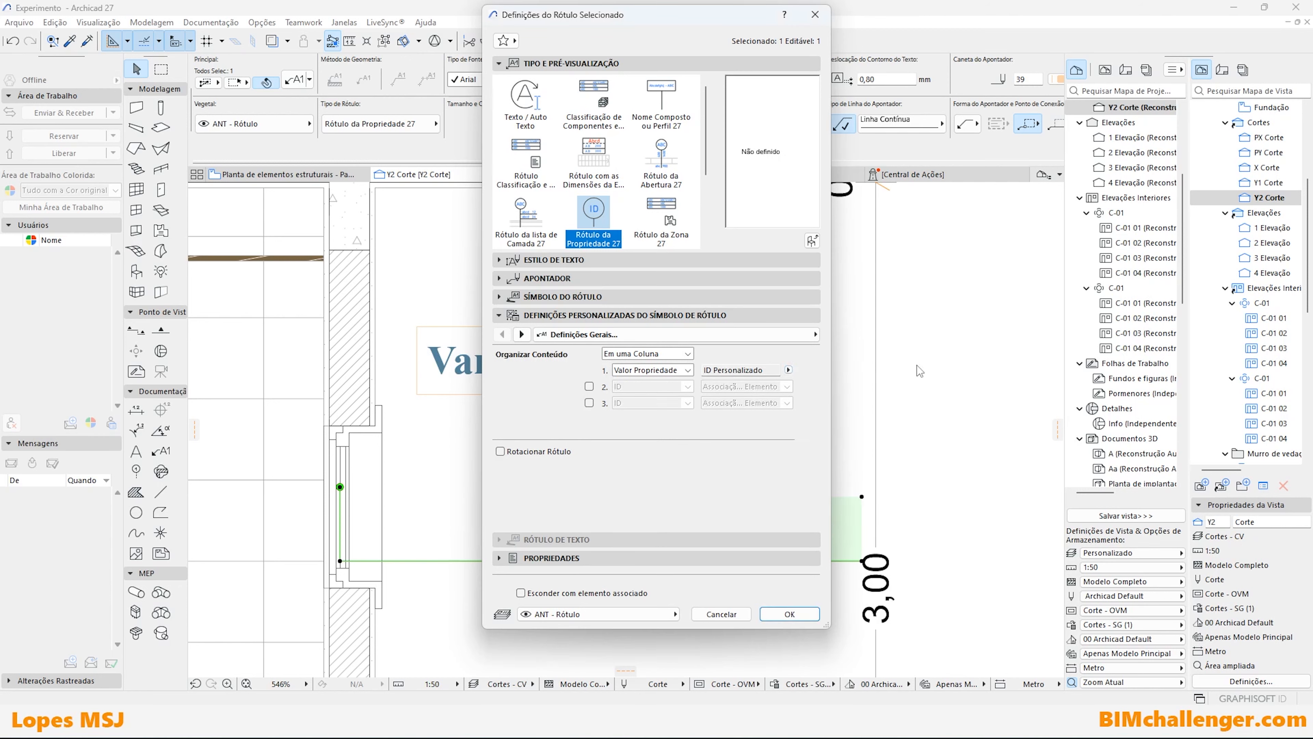
click(790, 613)
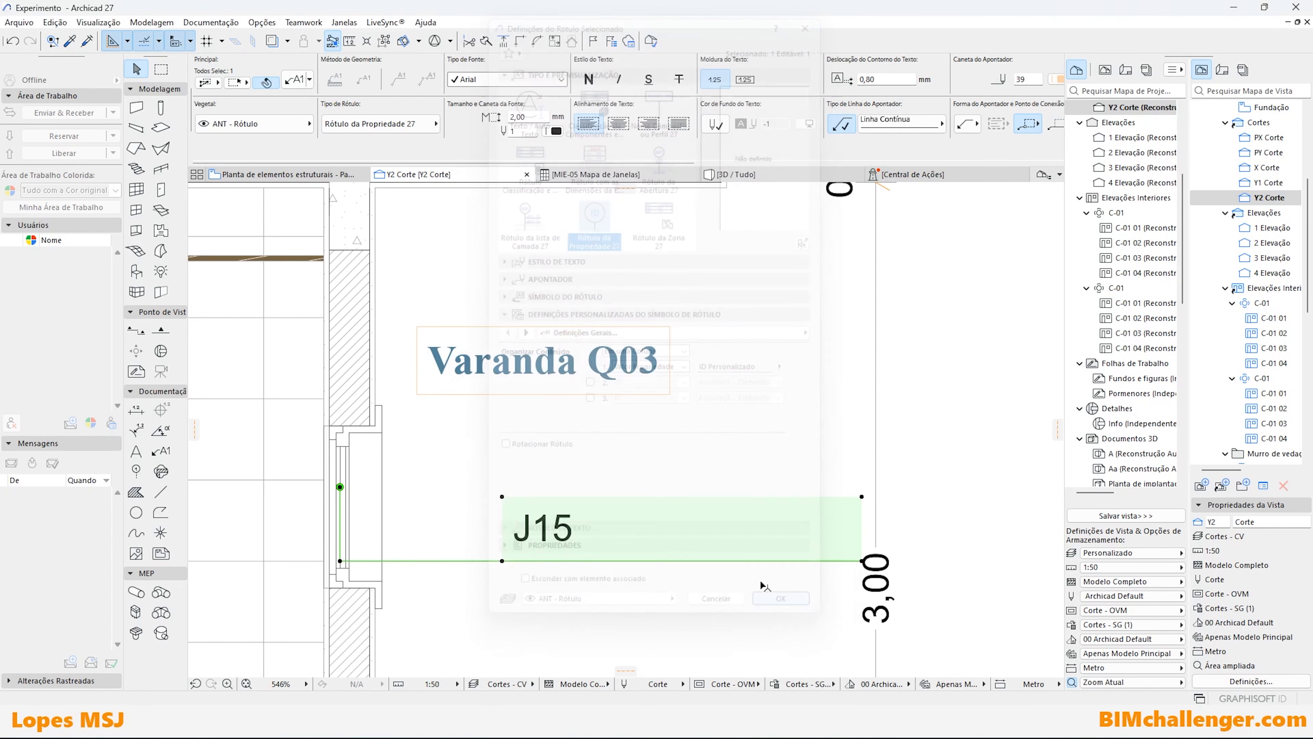
Select the window beside Varanda Q03 and examine the Minhas propriedade group in its properties.
scroll(540, 544, down, 2)
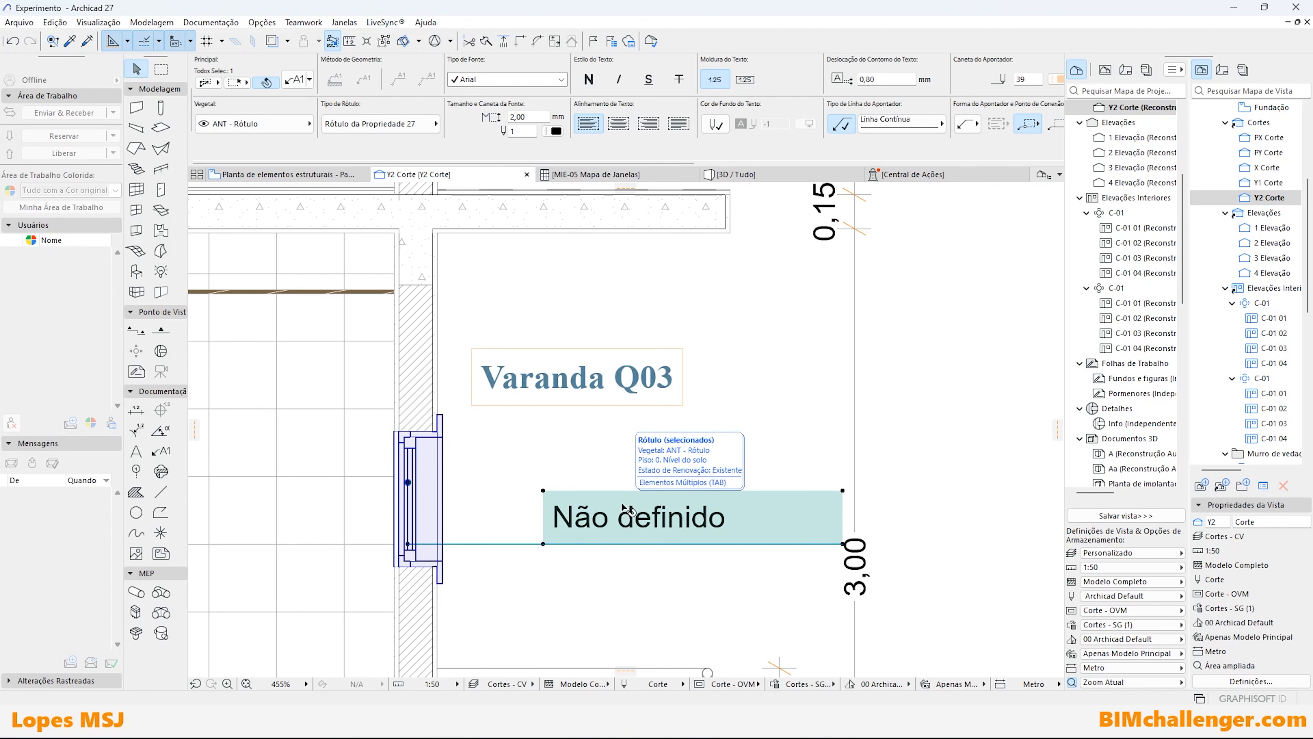
scroll(623, 510, down, 3)
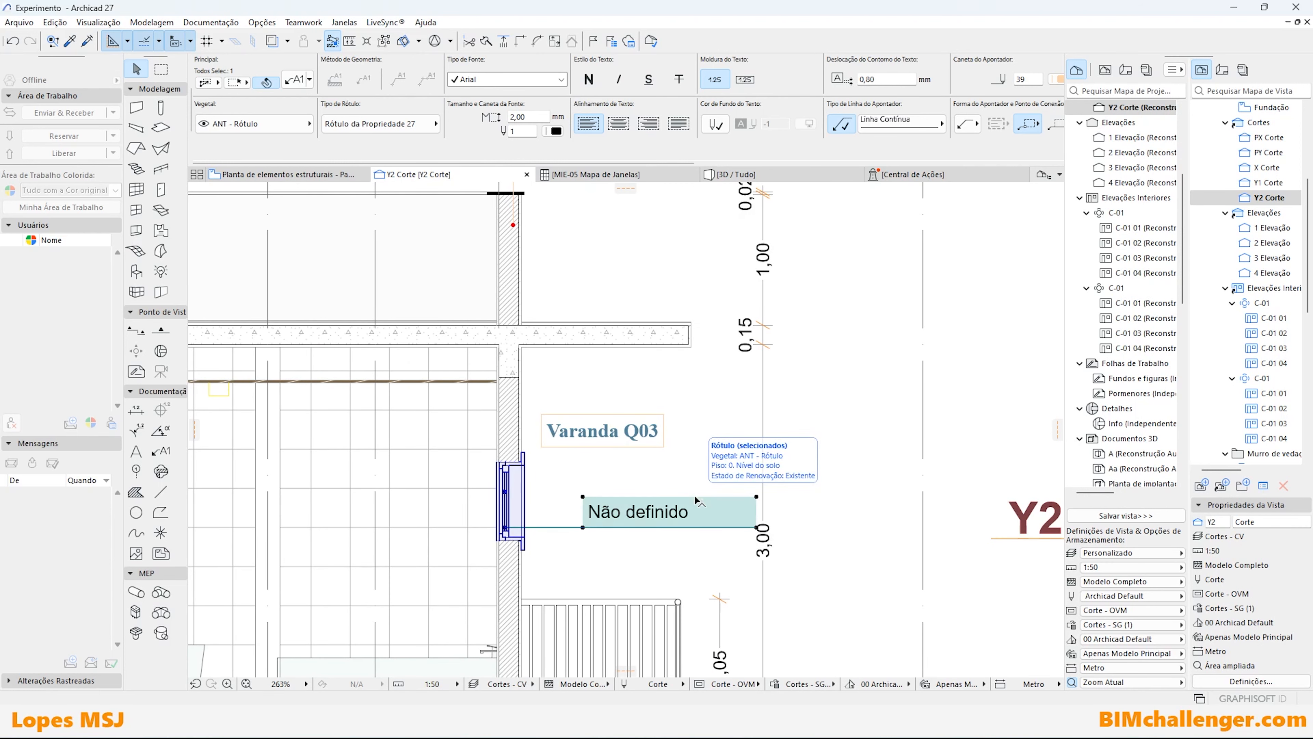
scroll(653, 510, up, 5)
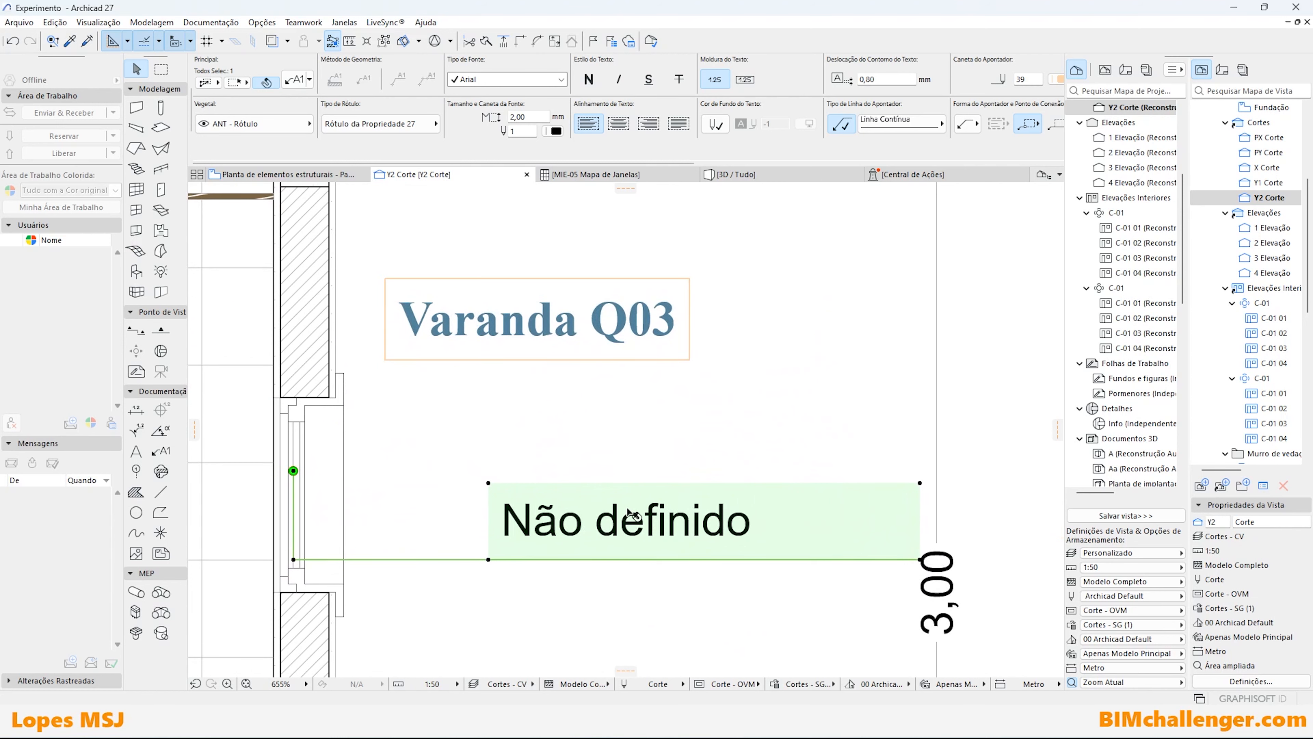
scroll(653, 510, up, 1)
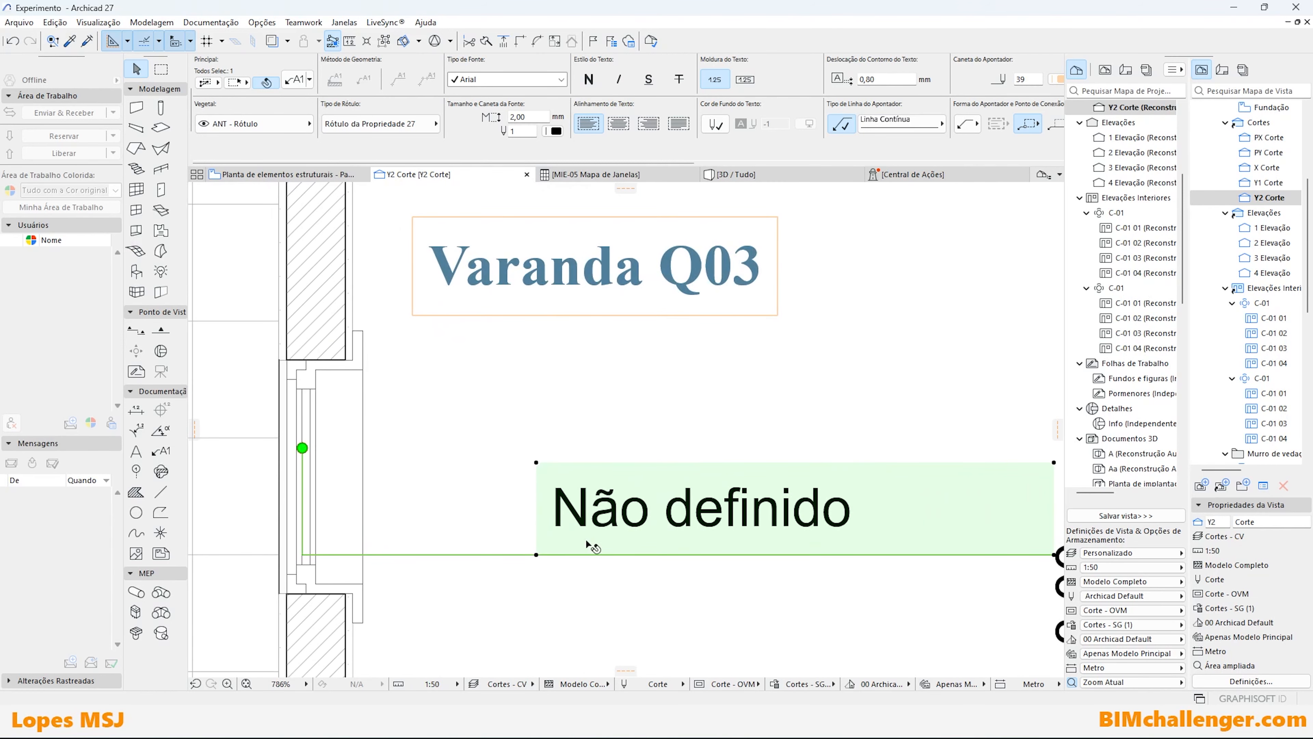
scroll(802, 533, up, 1)
click(381, 376)
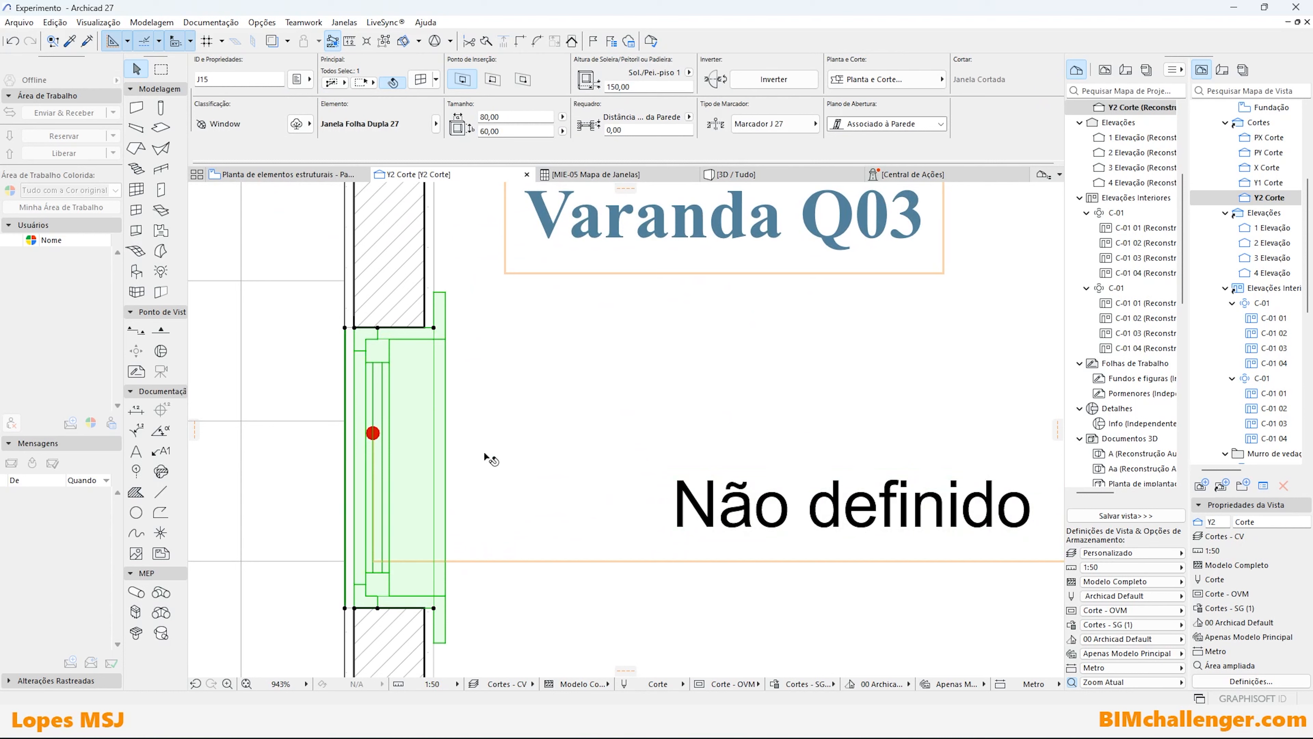
click(308, 79)
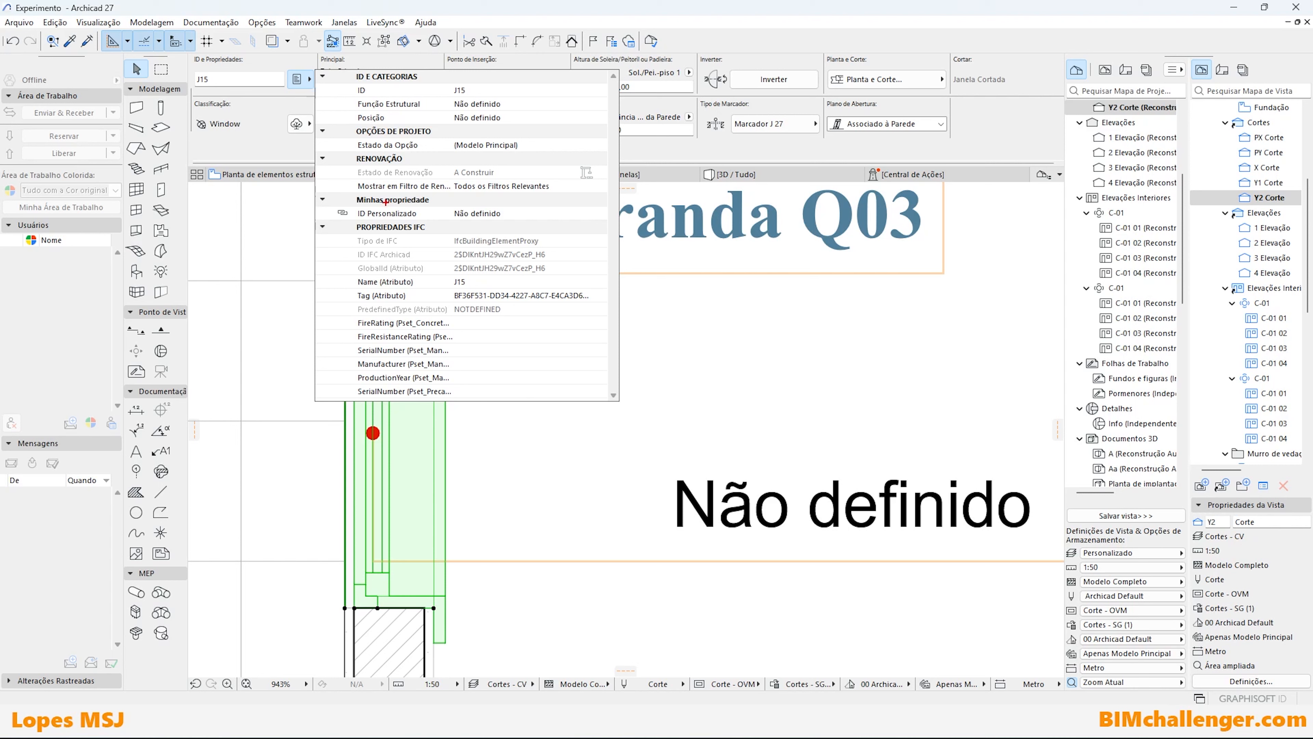
drag(310, 193, 659, 208)
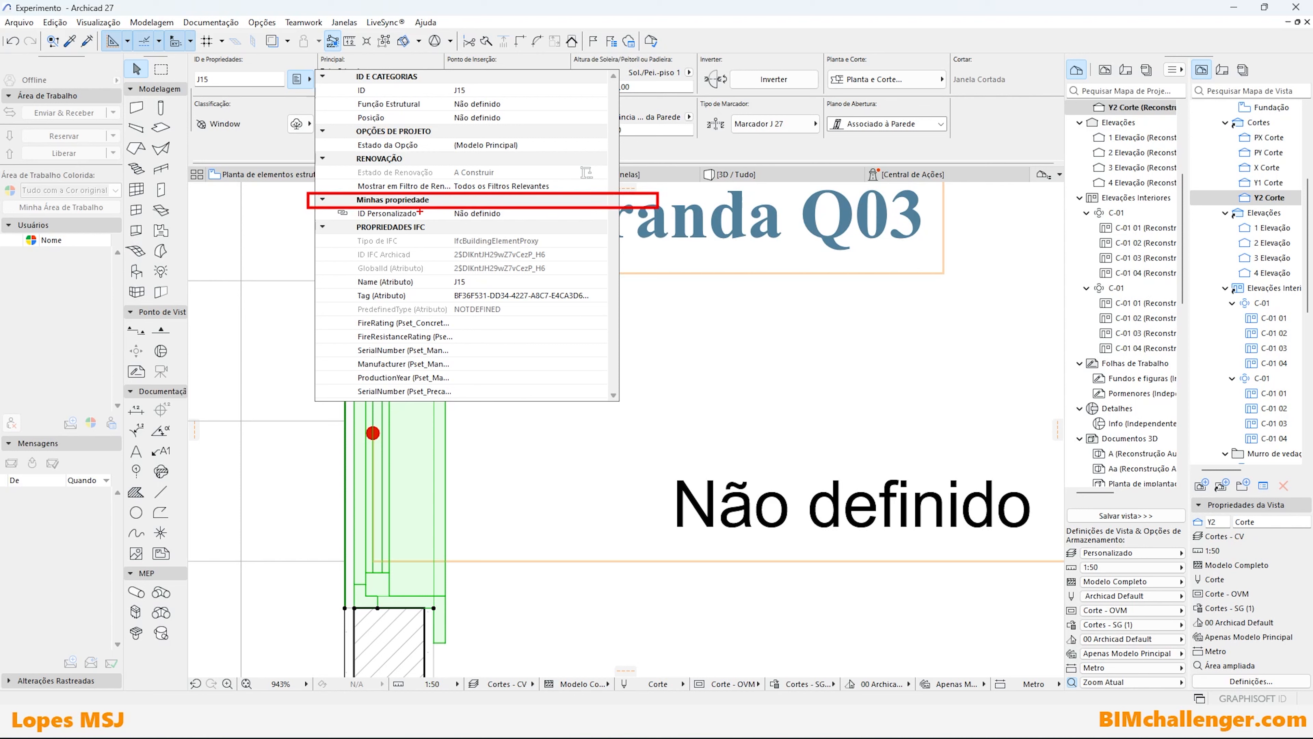
key(Escape)
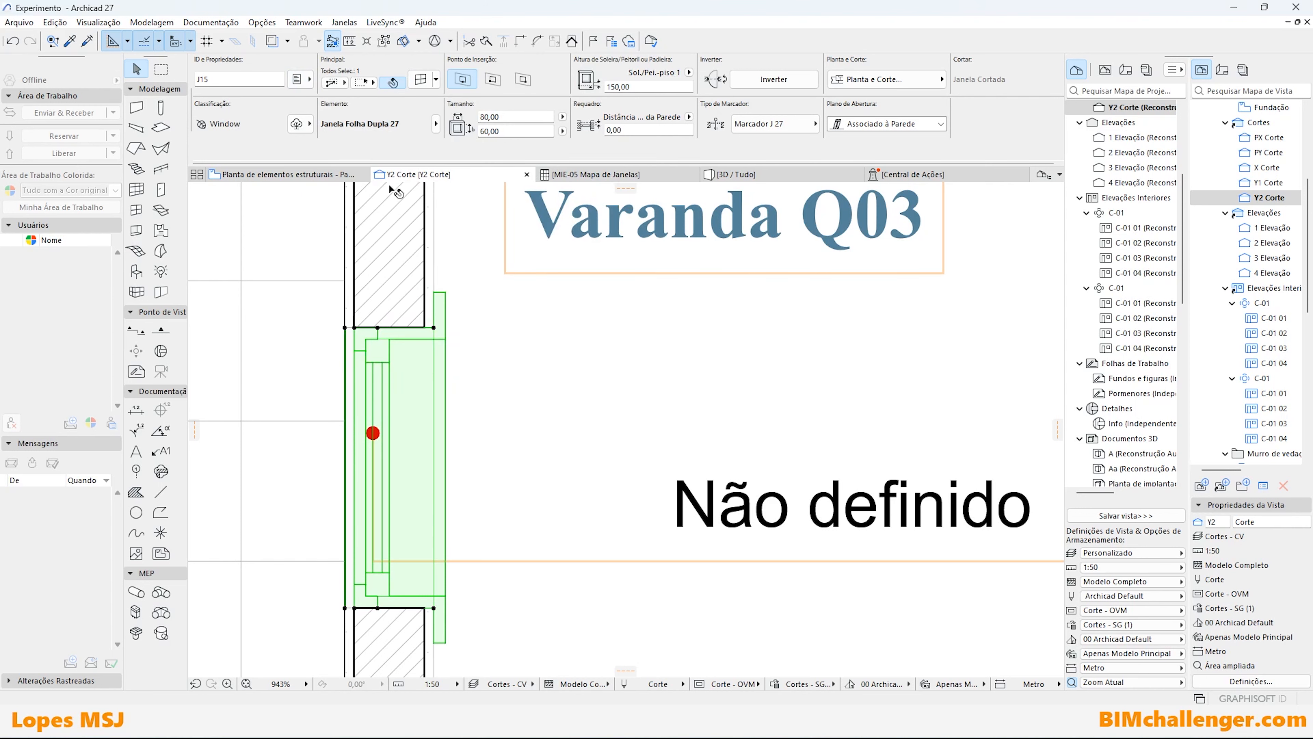
Select the window's ID Personalizado property, switch to Notepad and copy the chanfuta wood window description.
click(301, 78)
click(410, 203)
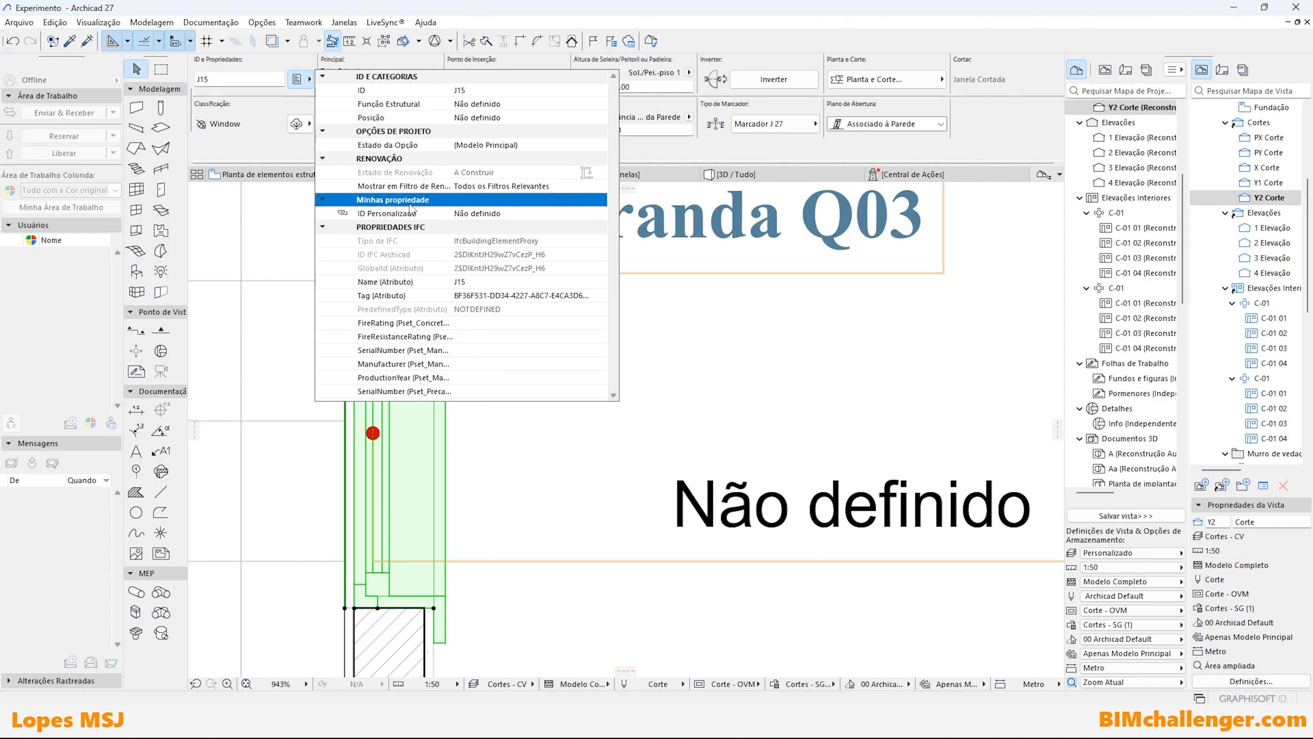
click(379, 217)
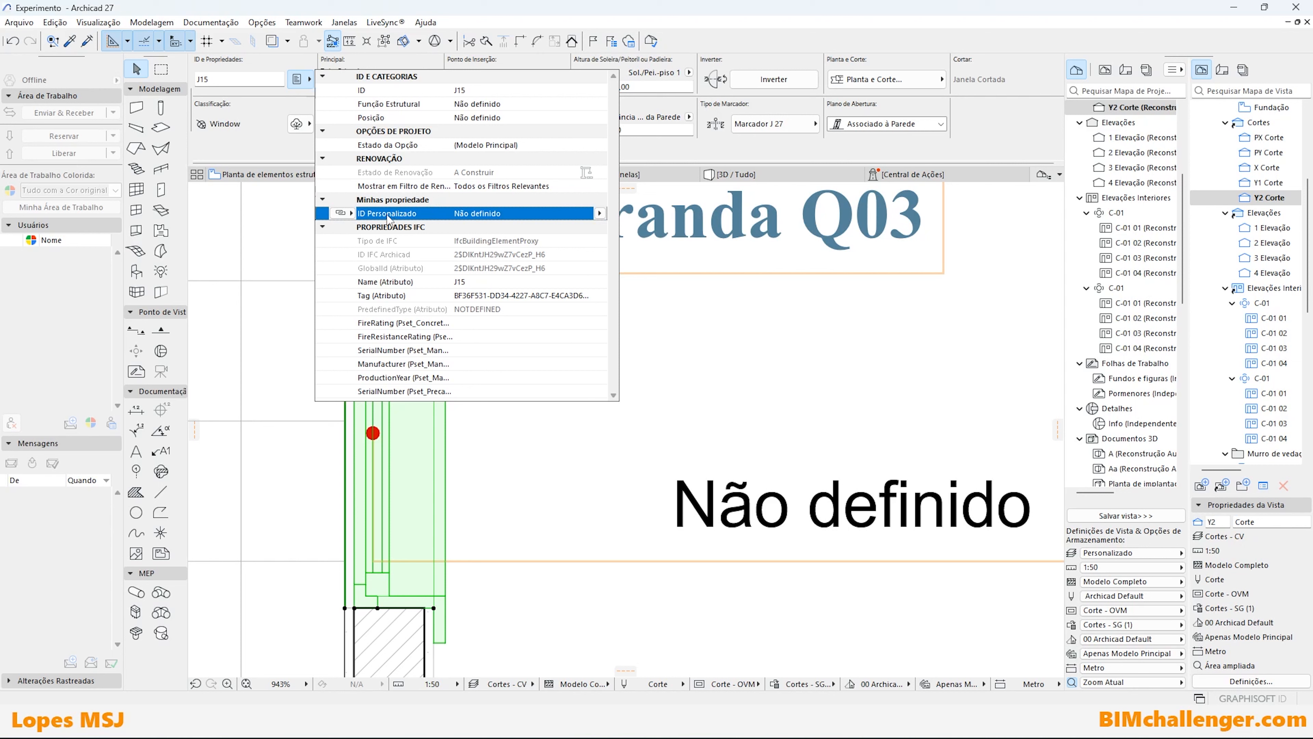
click(600, 213)
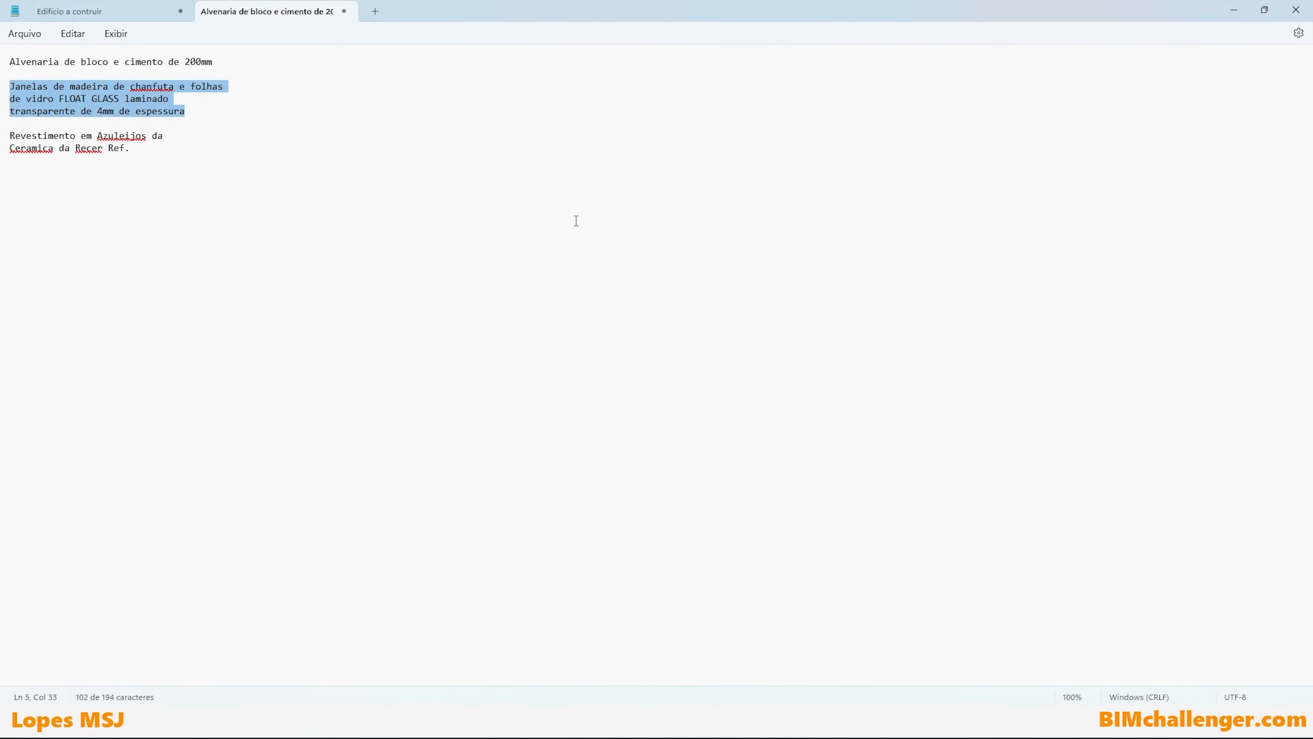
right_click(106, 99)
click(191, 171)
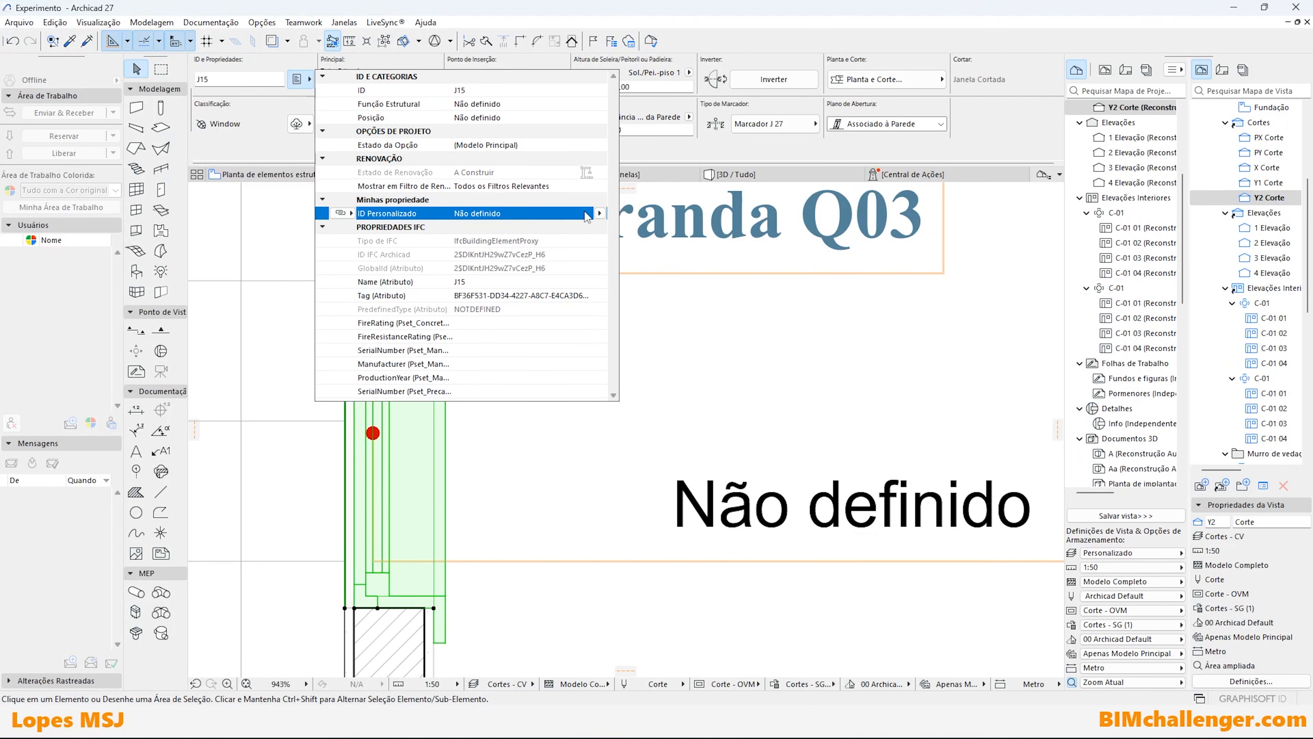
Set the window's ID Personalizado to "Janelas de madeira de chanfuta e folhas de vidro FLOAT GLASS laminado transparente de 4mm de espessura".
click(600, 213)
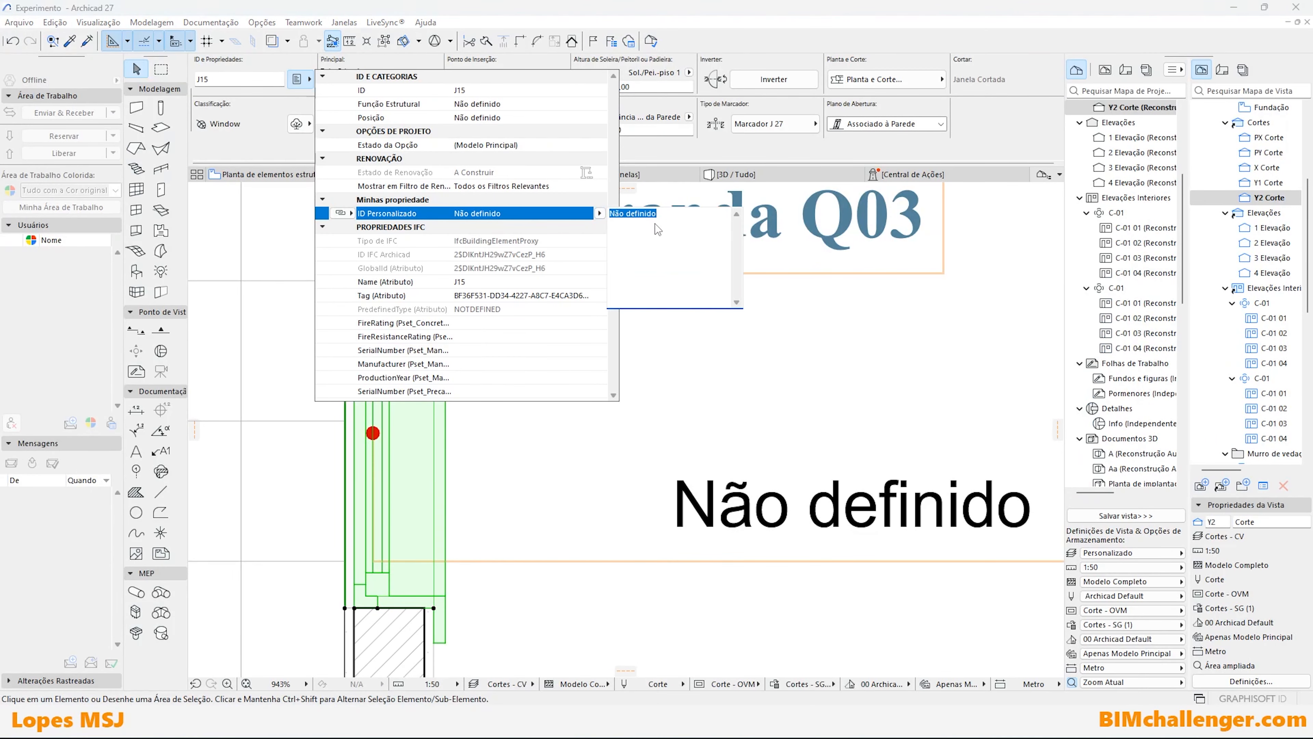
text(Janelas de madeira de chanfuta e folhas de vidro FLOAT GLASS laminado transparente de 4mm de espessura)
click(378, 485)
click(379, 485)
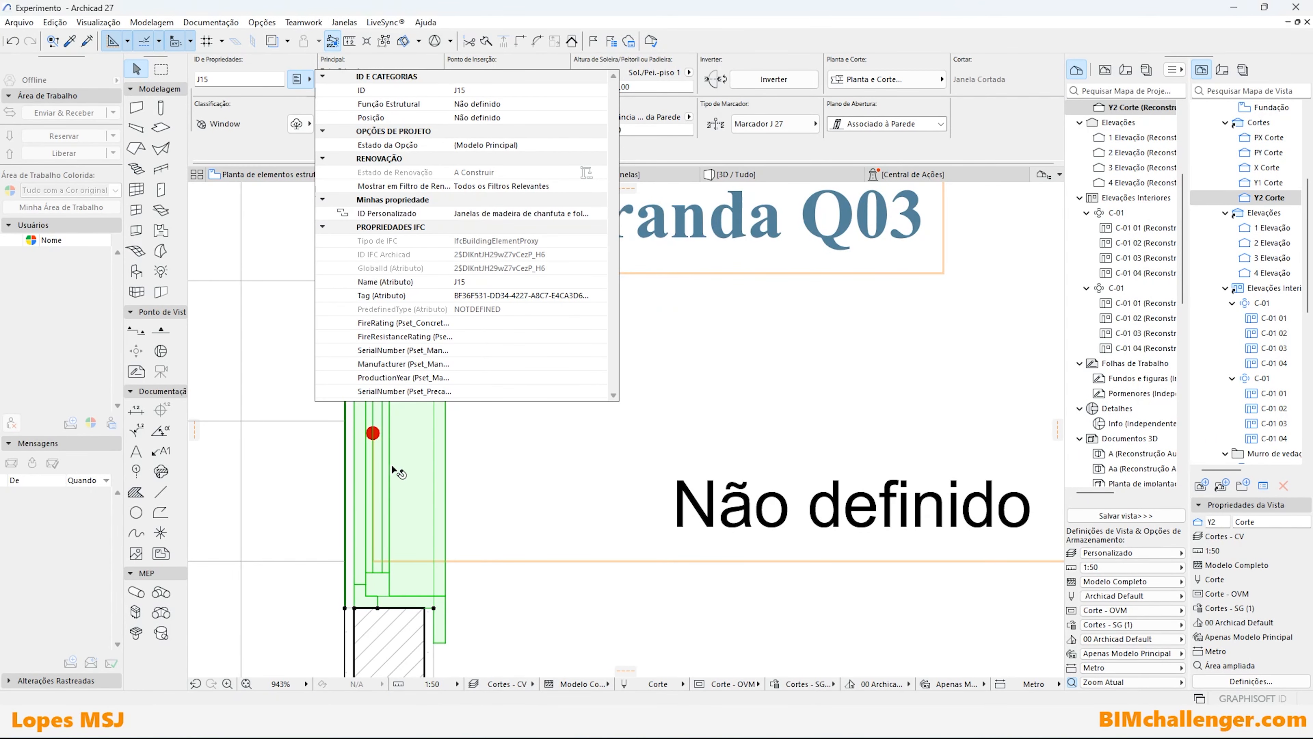
key(Escape)
Examine the window's property label beside Varanda Q03 and the ID label of the terrace wall above it.
scroll(410, 482, down, 5)
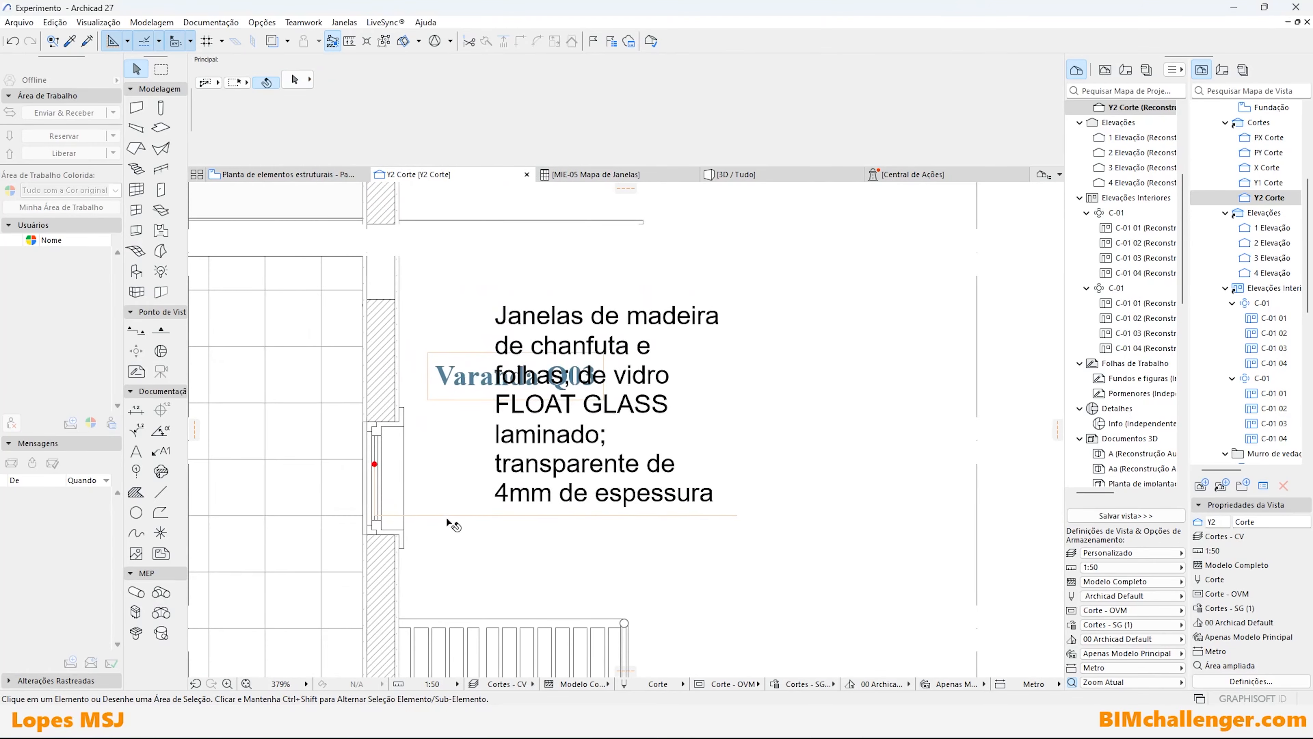
click(468, 517)
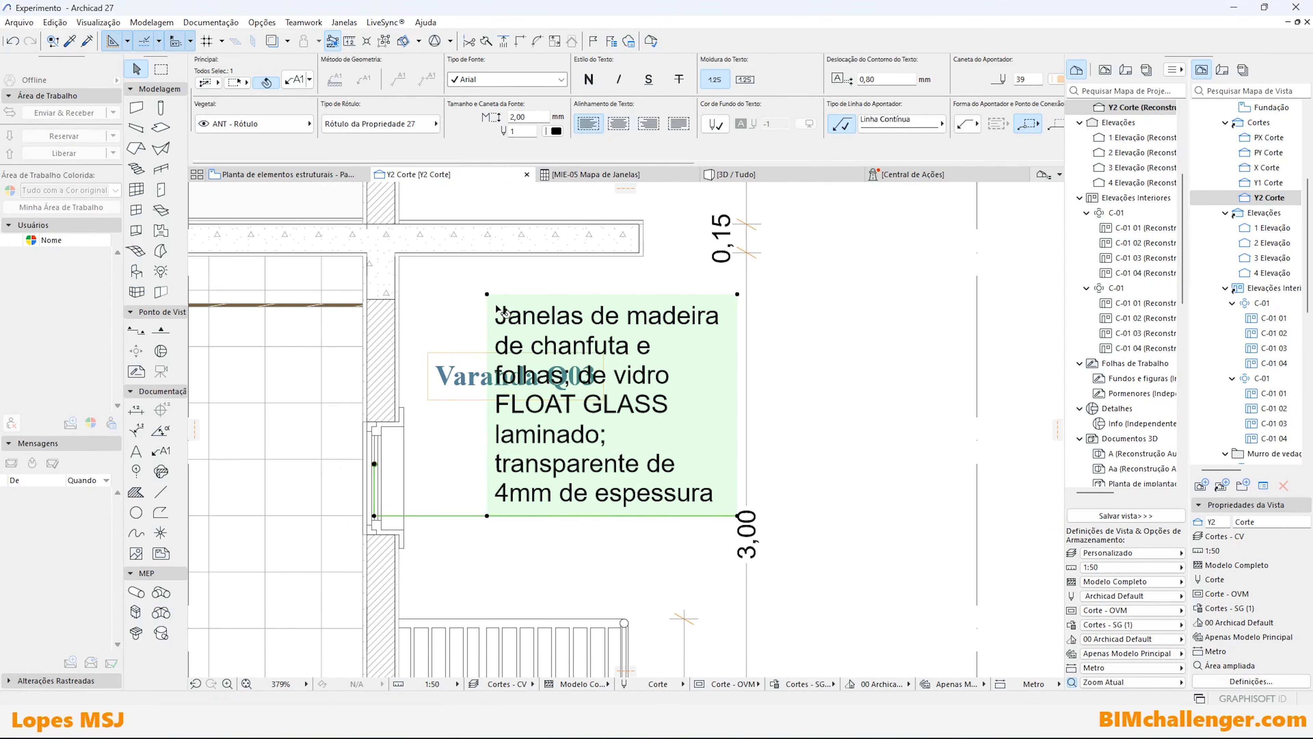
scroll(734, 495, down, 1)
scroll(676, 425, down, 2)
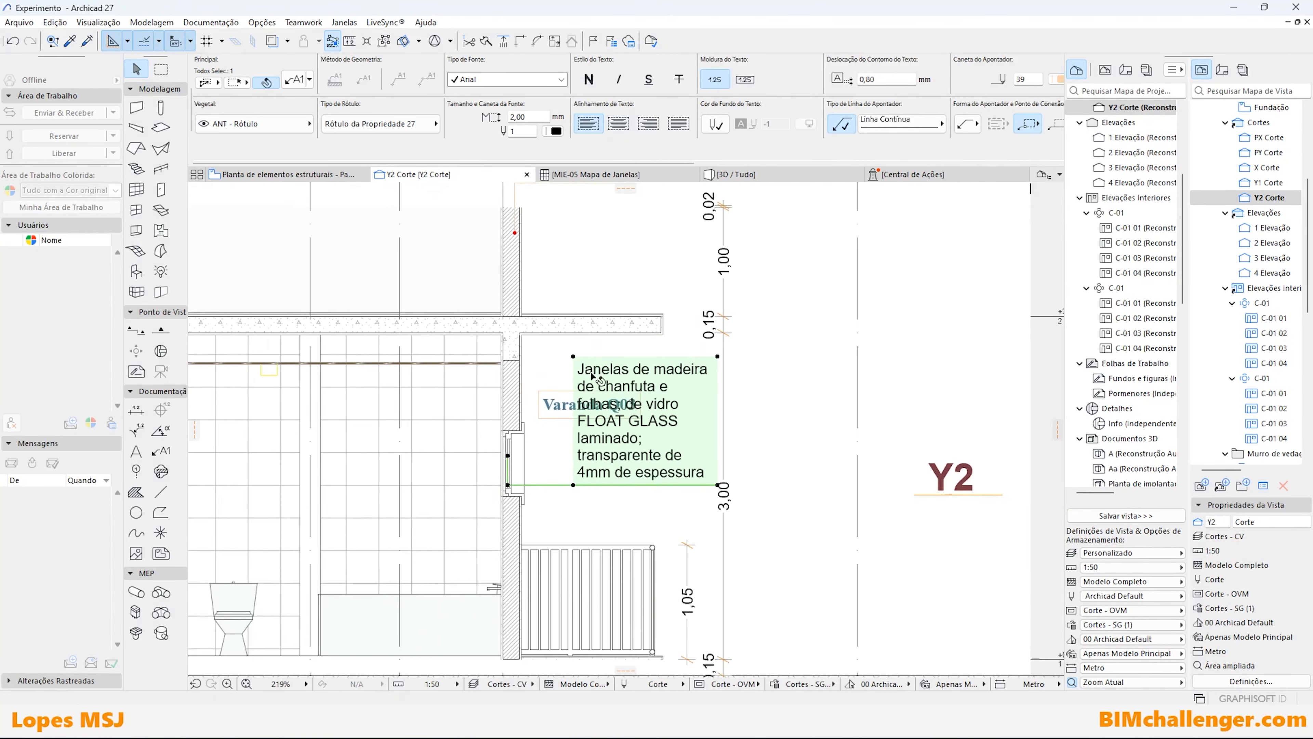
scroll(592, 371, up, 1)
scroll(488, 229, up, 2)
scroll(526, 538, down, 4)
scroll(522, 325, up, 5)
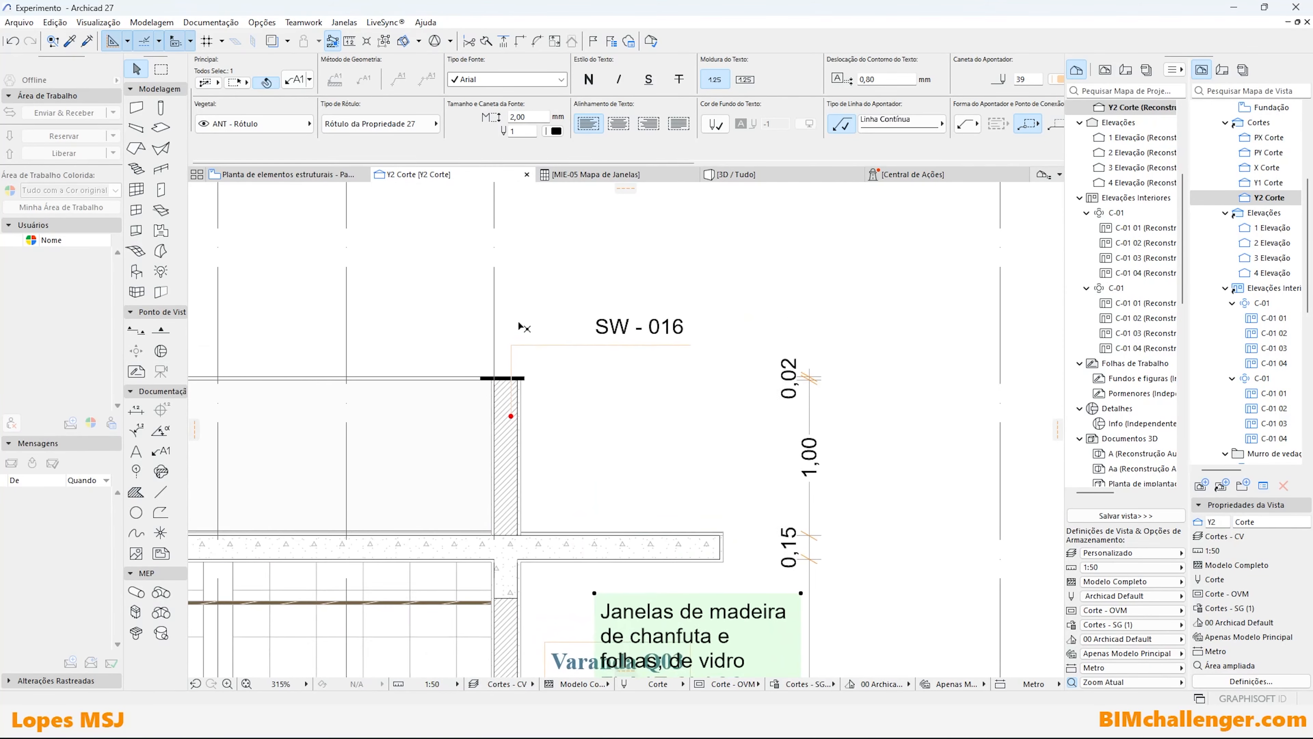
Set the terrace wall's ID Personalizado property to "Parede de 200mm Com revestimento em duas faces".
click(505, 498)
click(301, 79)
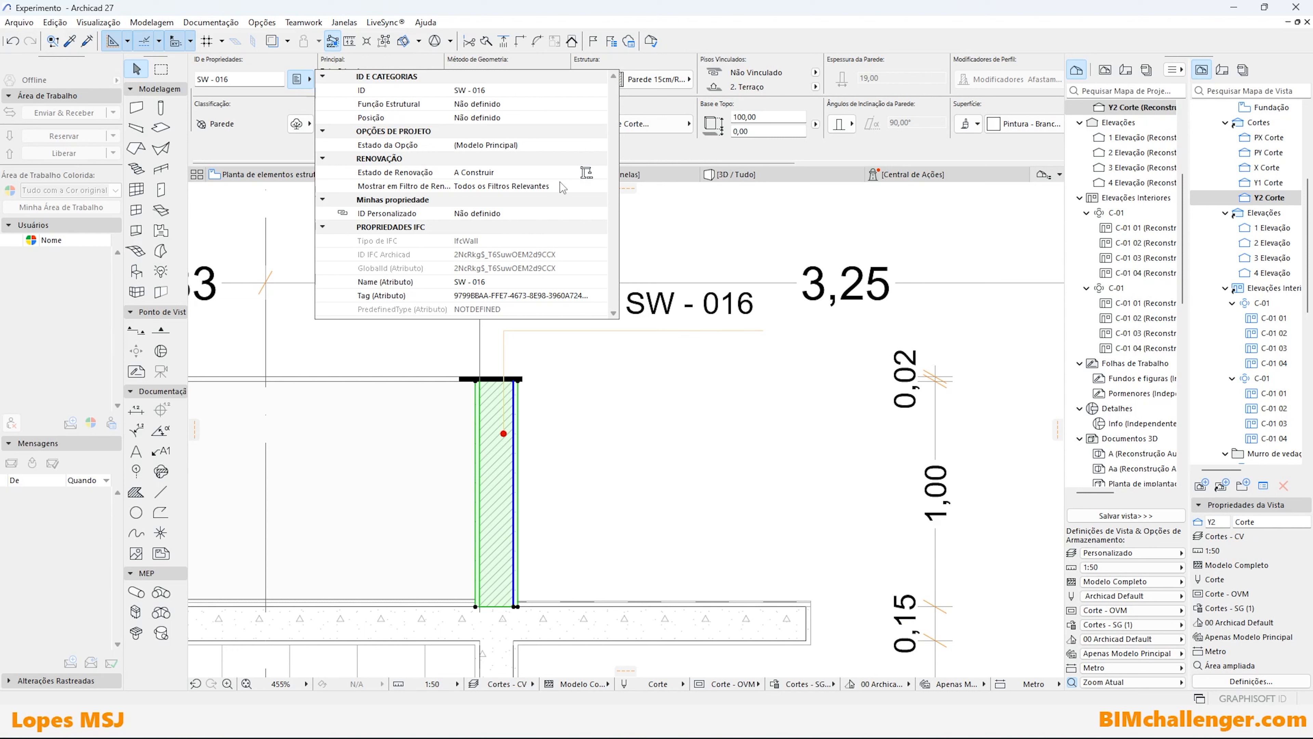
click(437, 213)
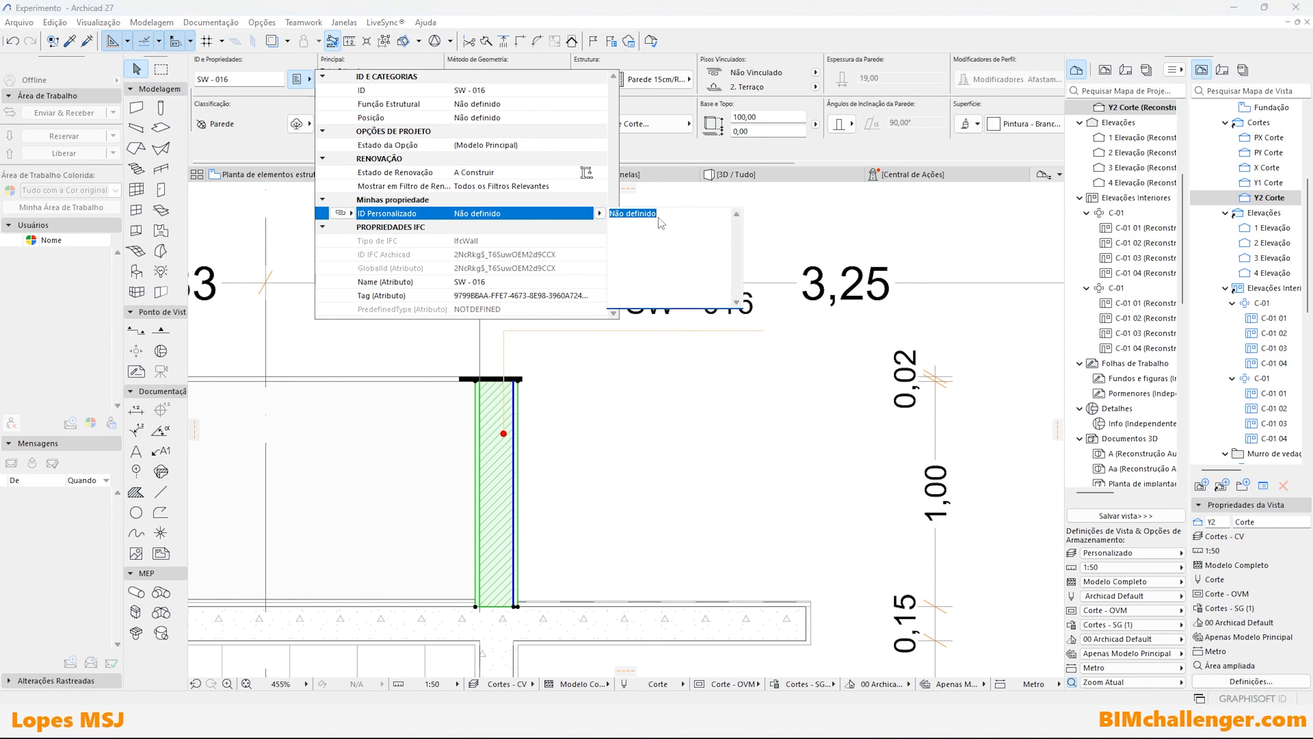
text(Parede de )
text(29)
text(mm)
text(m)
text(0mm )
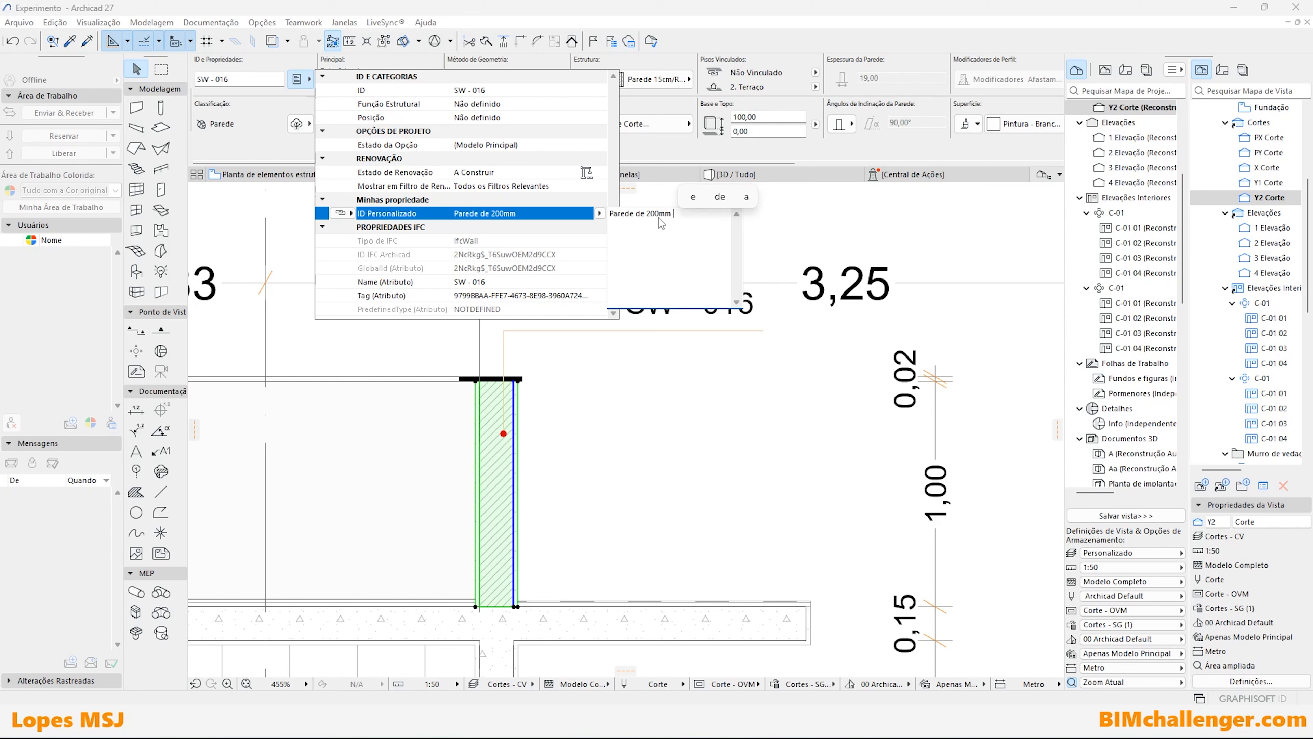
text(Com revestim)
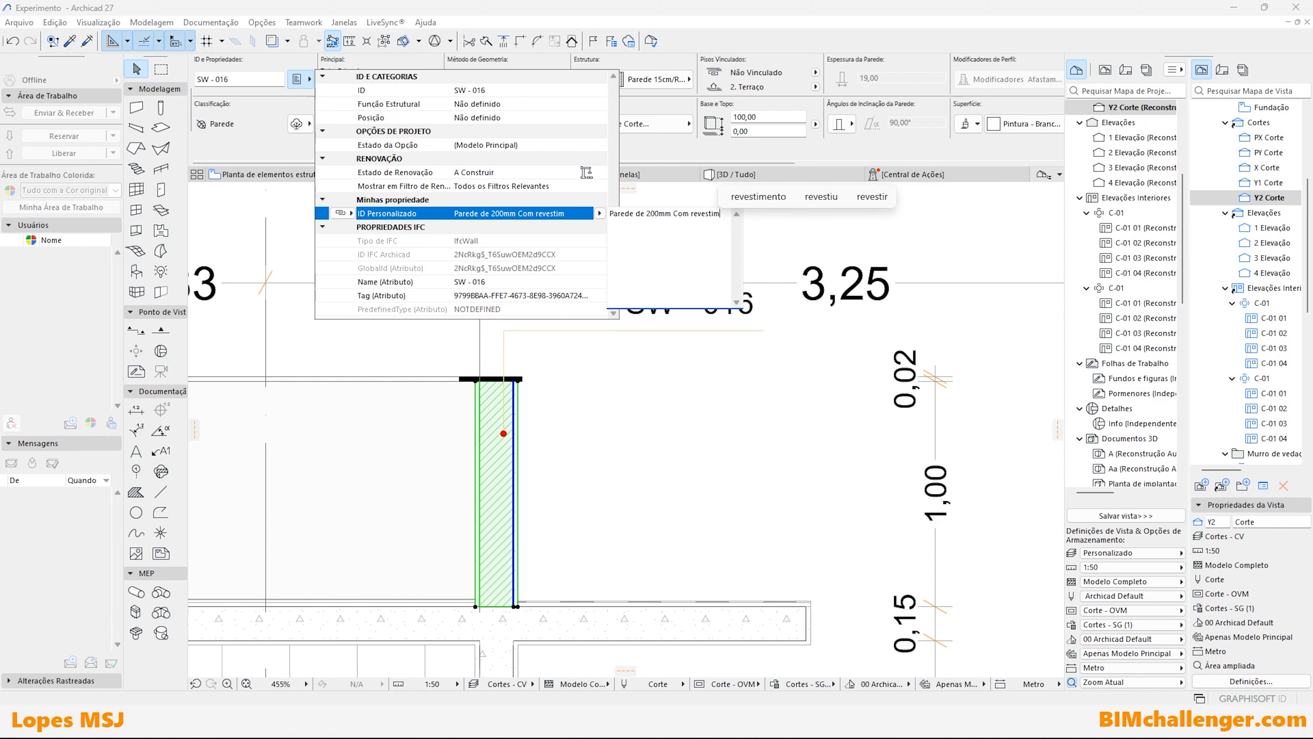
text(ento em dua)
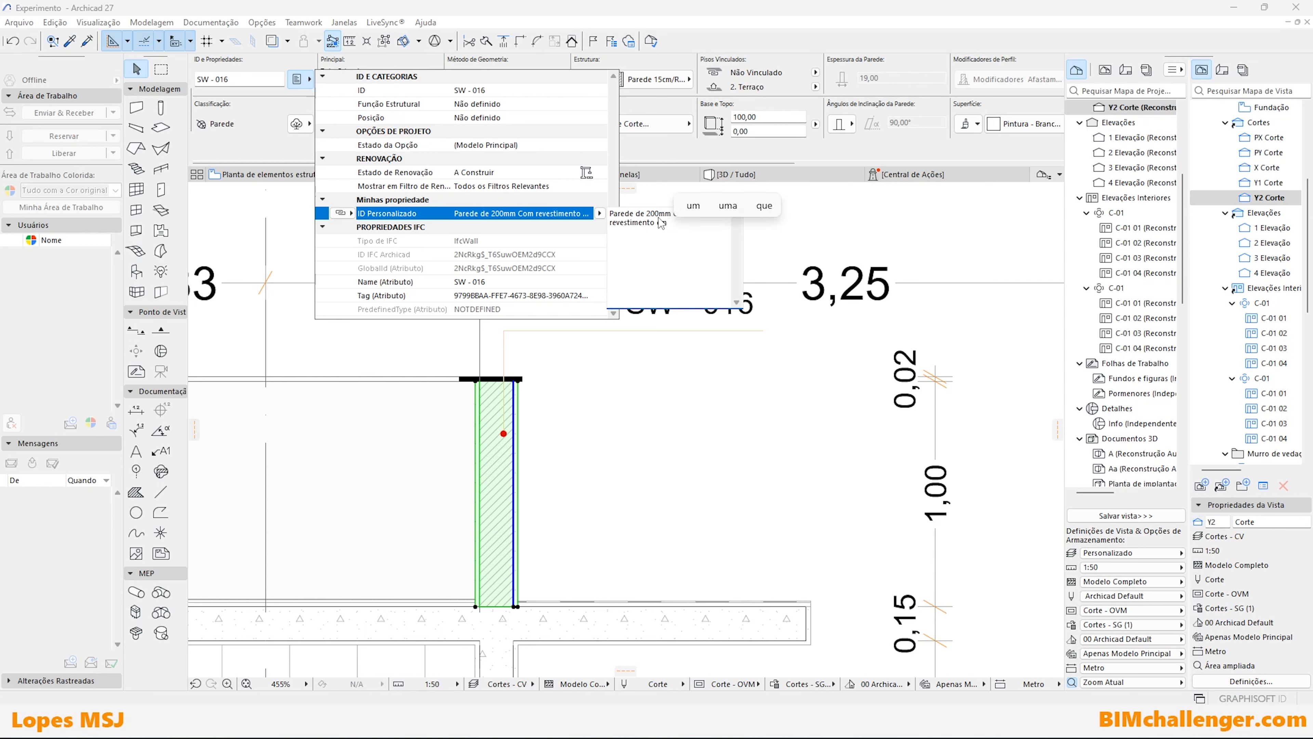
text(s faces)
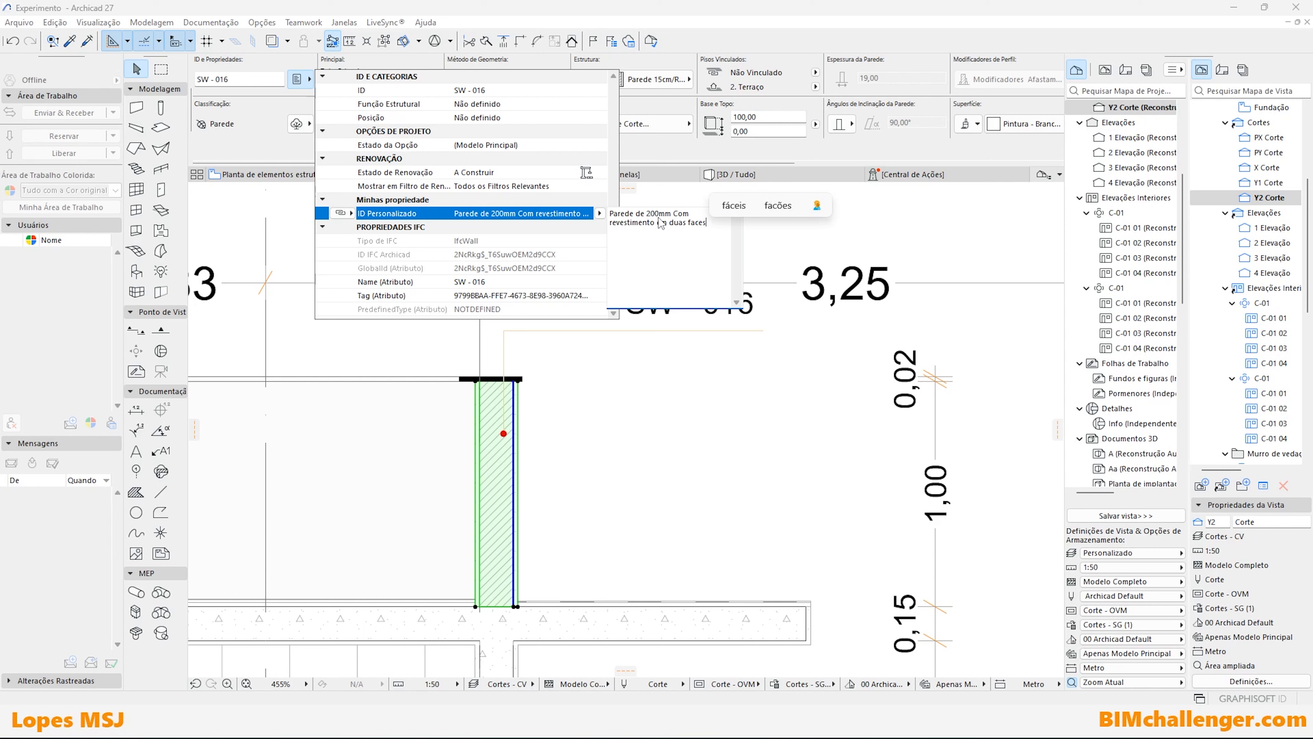
click(496, 488)
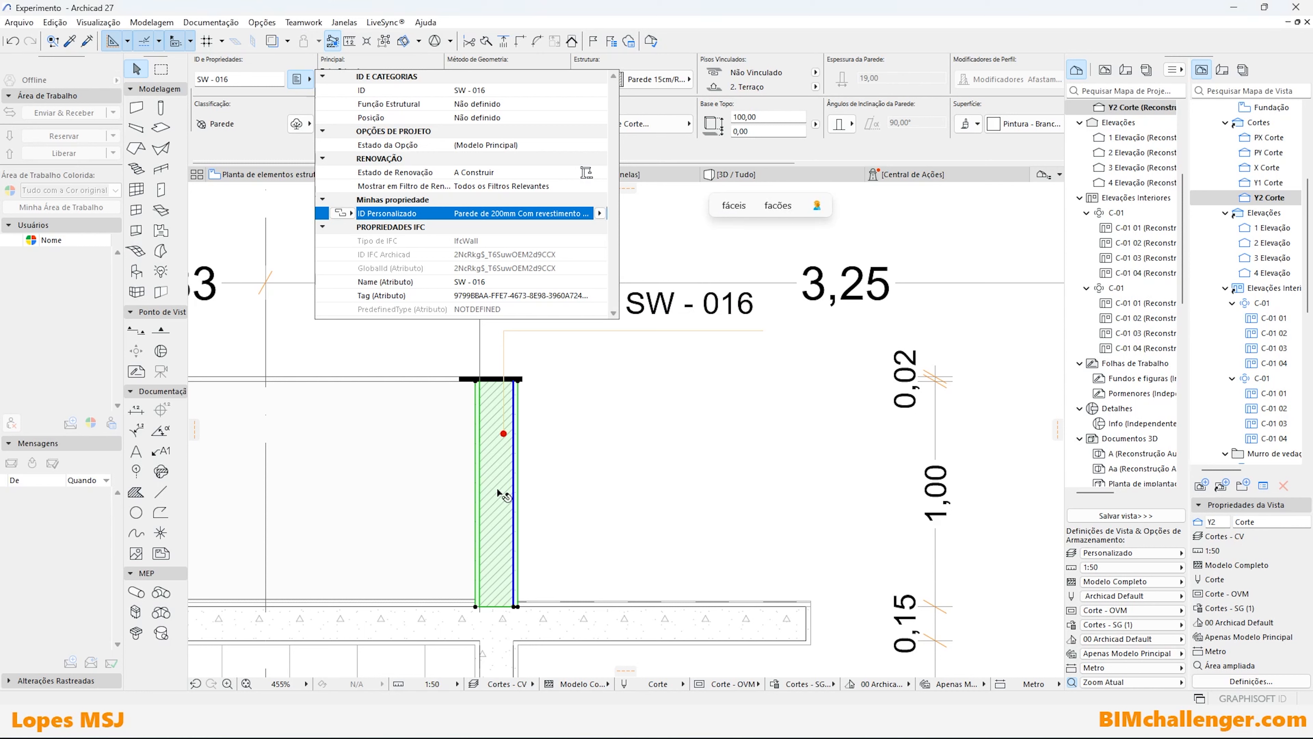
Change the terrace wall's element ID to "Parede" and select its existing text label.
click(494, 462)
click(529, 327)
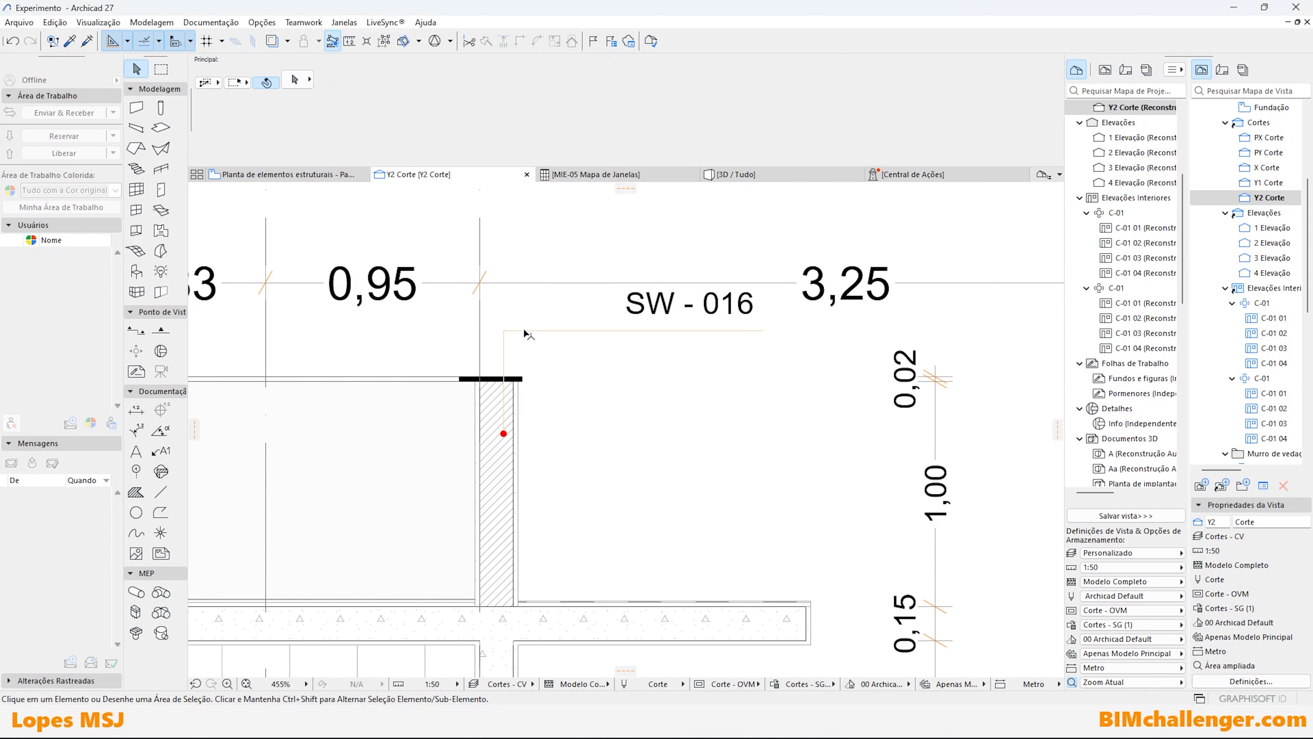
click(523, 331)
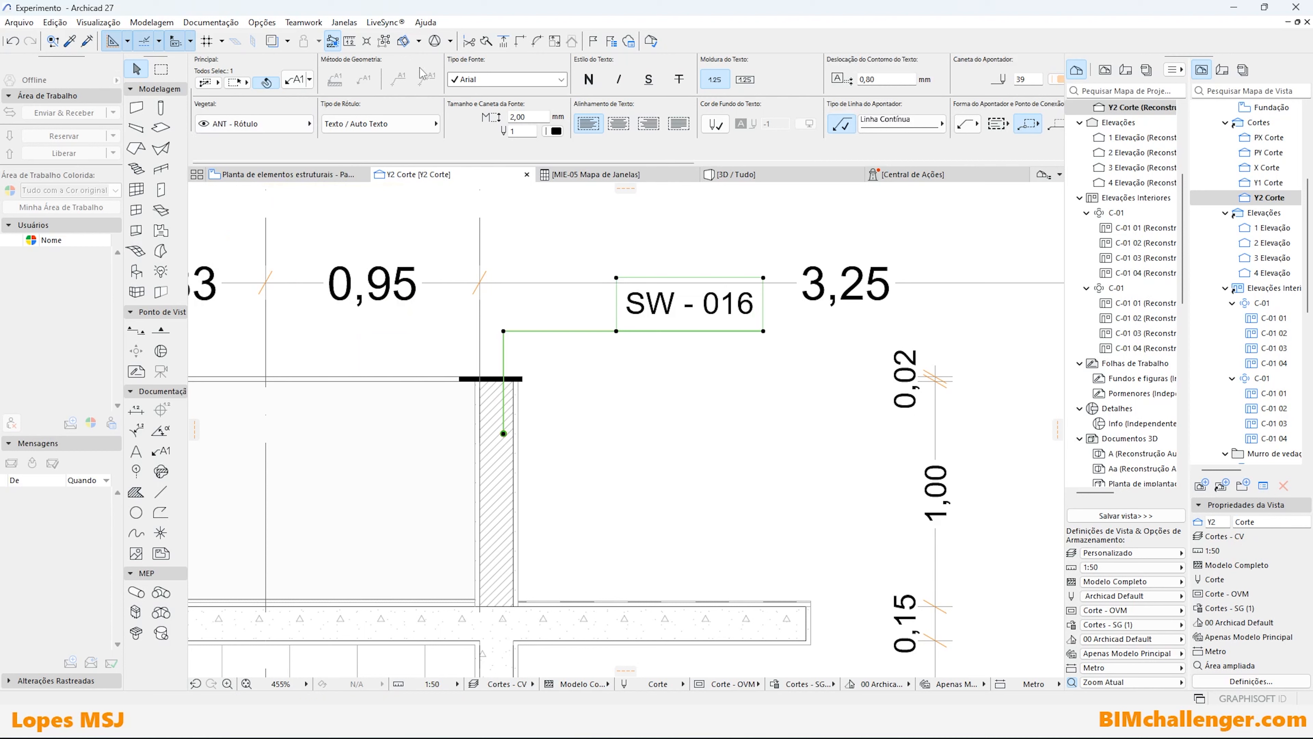
click(511, 438)
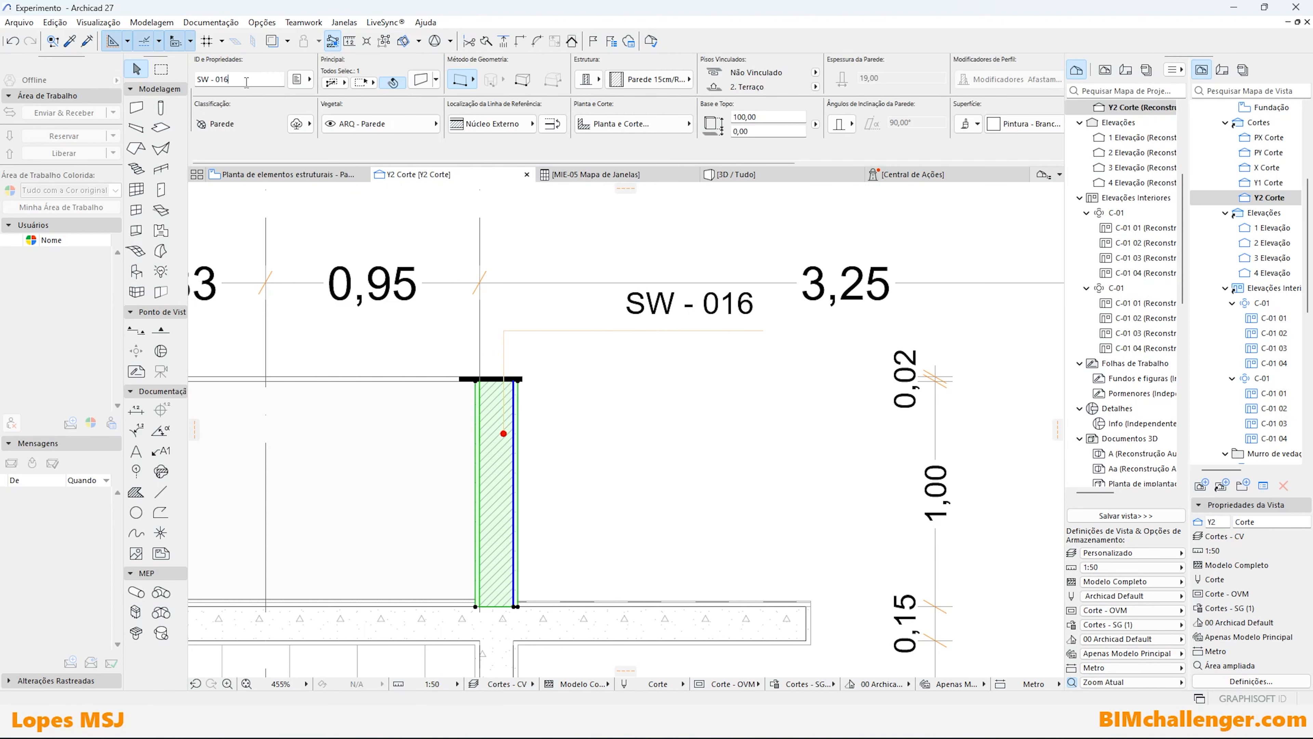
key(ctrl+a)
text(Parede)
key(Return)
click(559, 330)
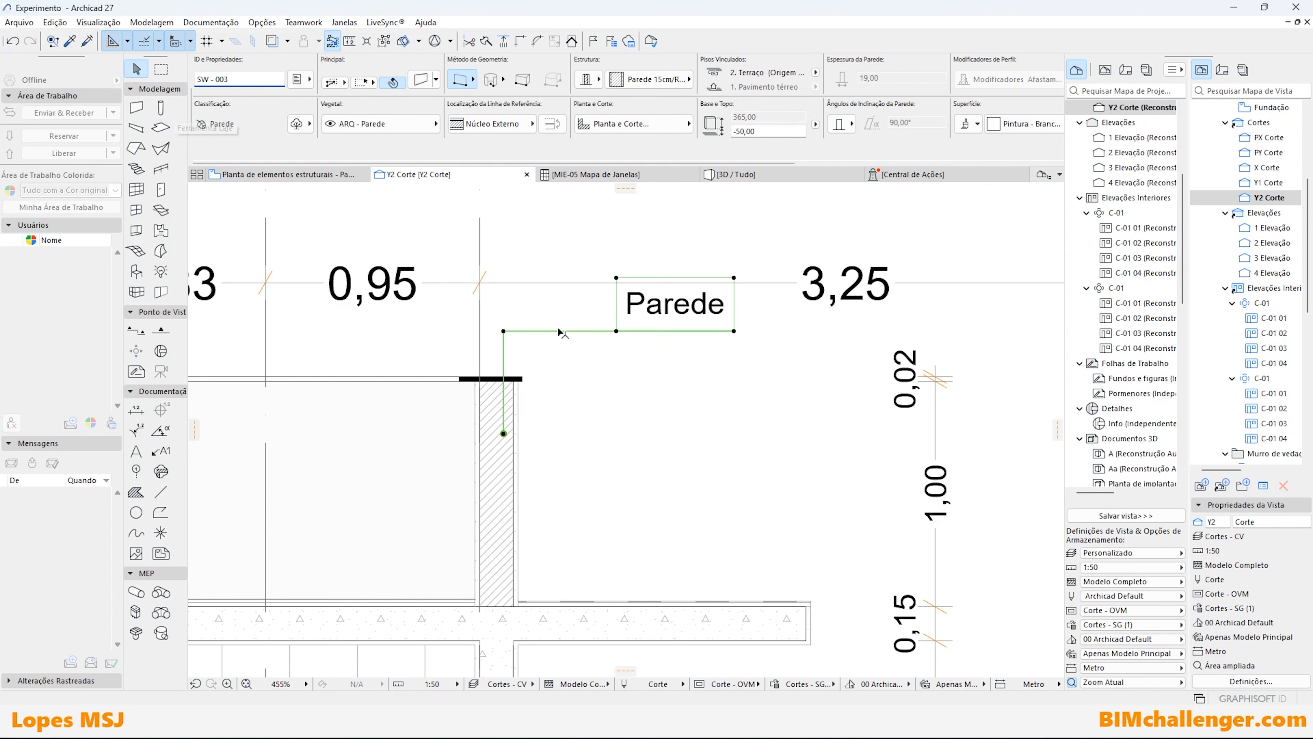
Pick up the settings of the window's property label beside Varanda Q03 as the Label defaults.
scroll(452, 278, down, 4)
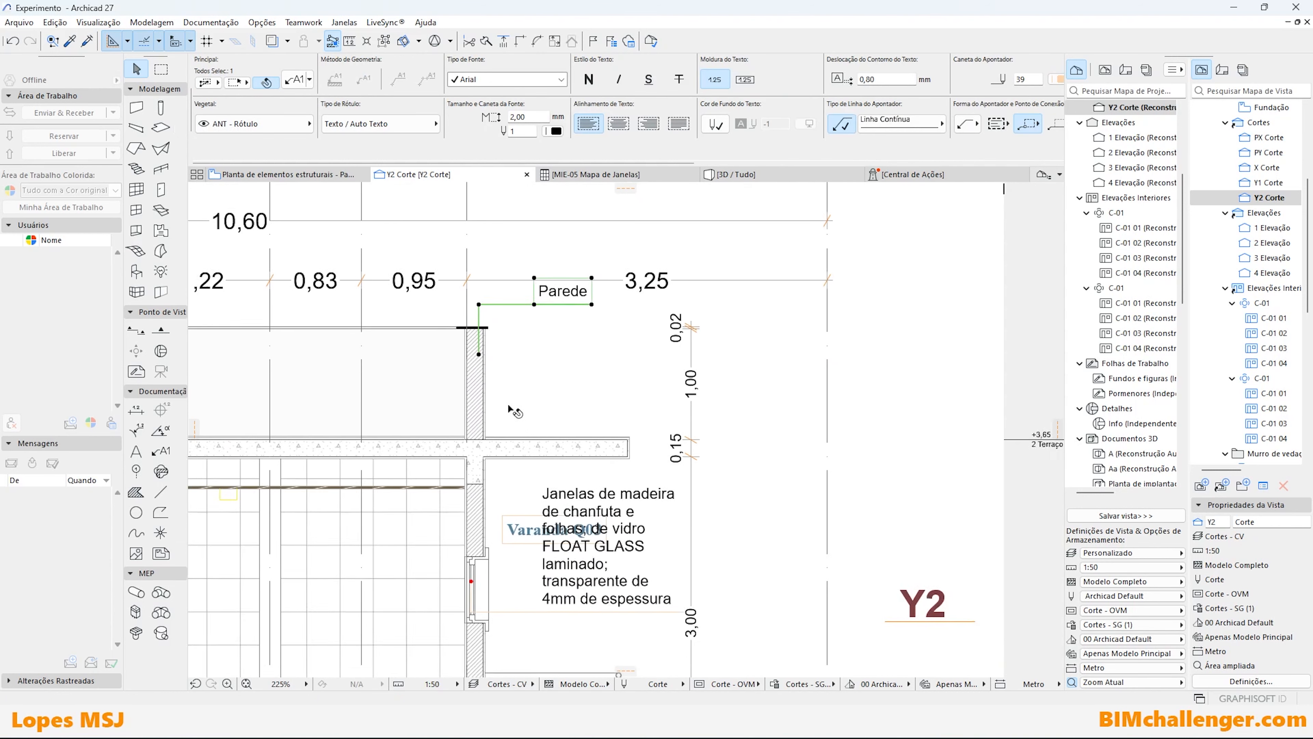
scroll(512, 409, up, 2)
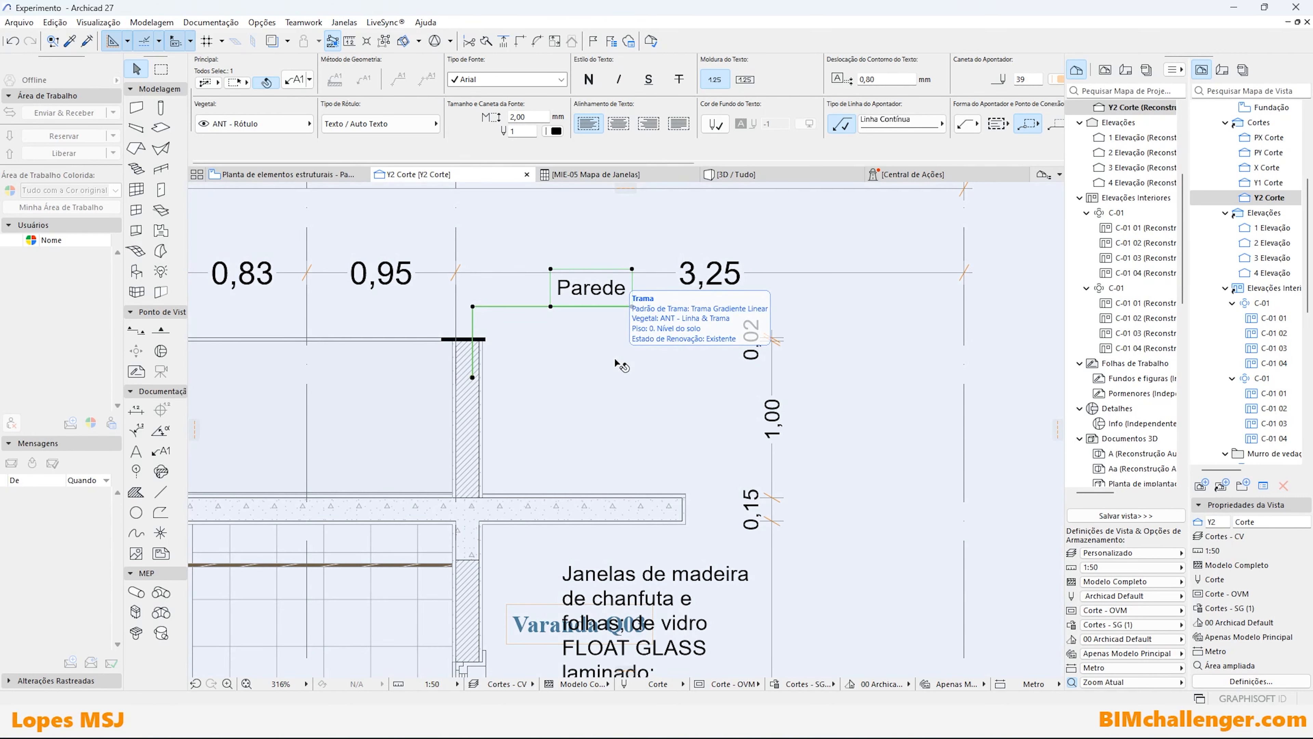
scroll(630, 441, down, 4)
scroll(615, 536, up, 5)
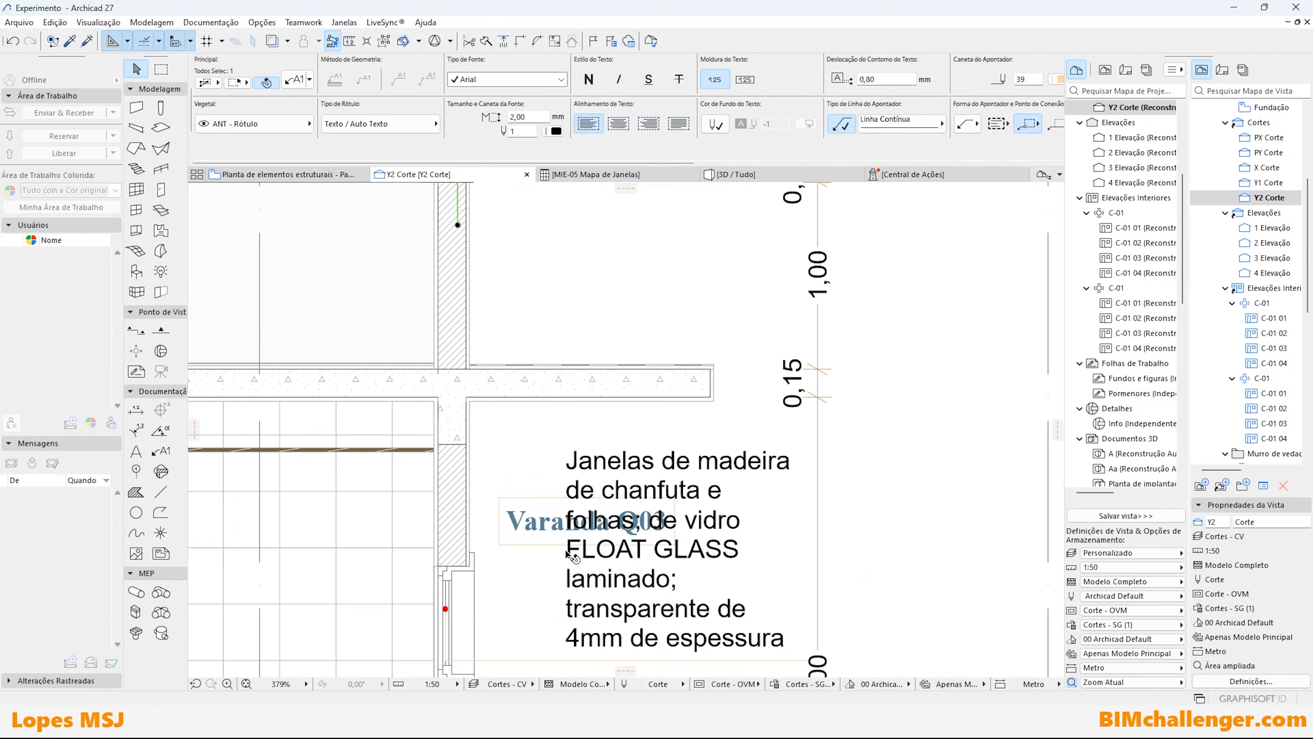
scroll(568, 554, down, 5)
scroll(558, 601, up, 4)
alt+click(547, 579)
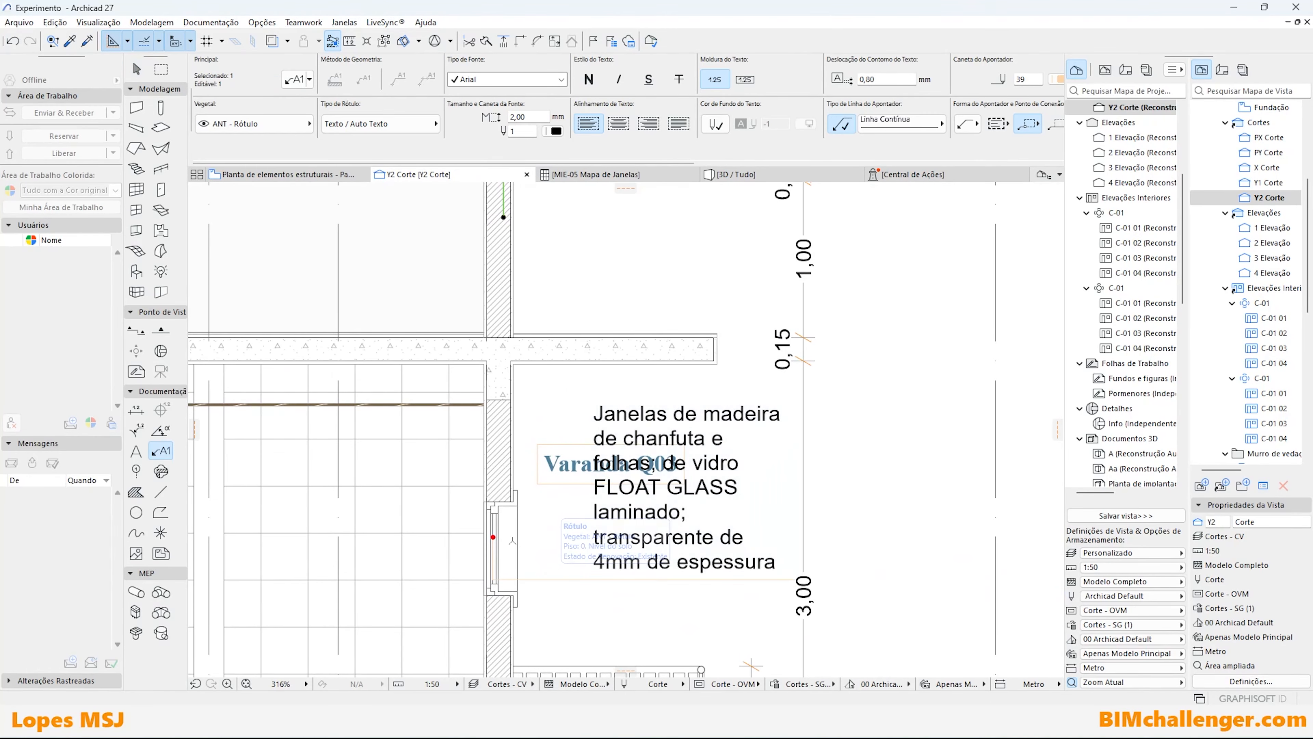
scroll(510, 581, down, 4)
scroll(547, 374, up, 4)
key(Escape)
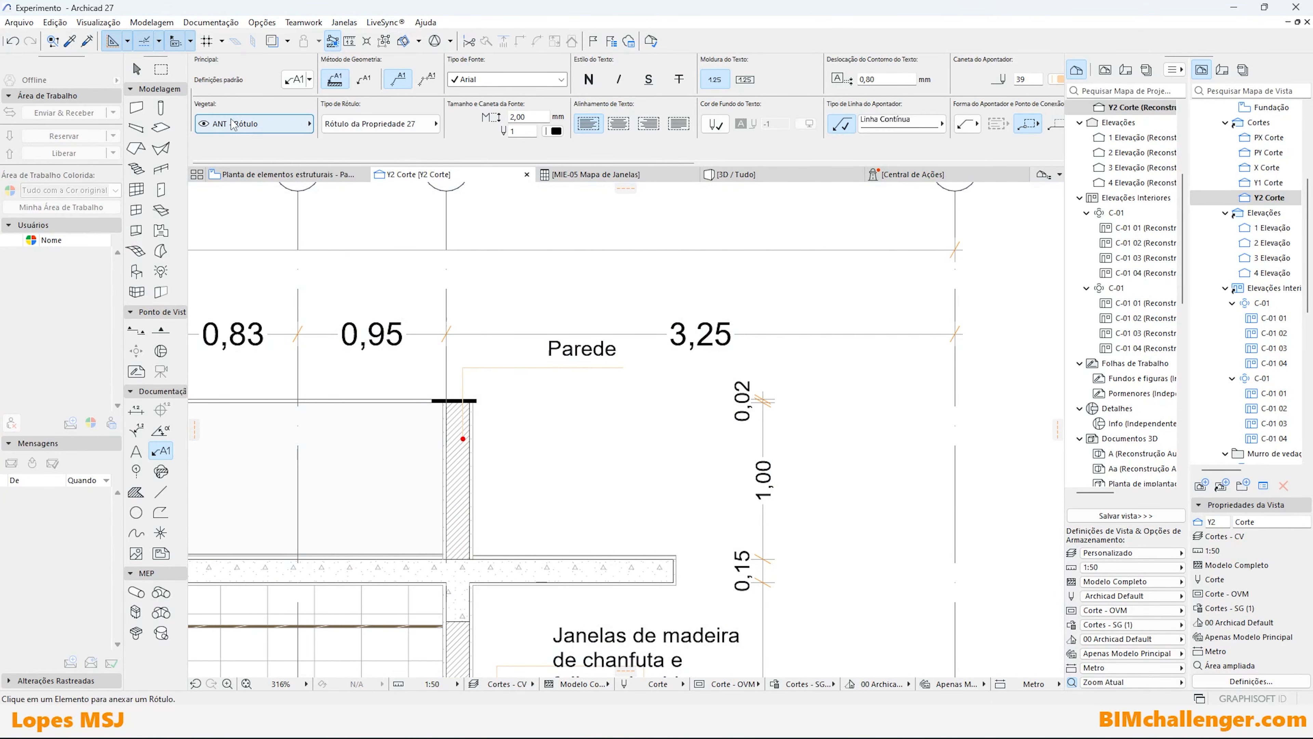
key(Escape)
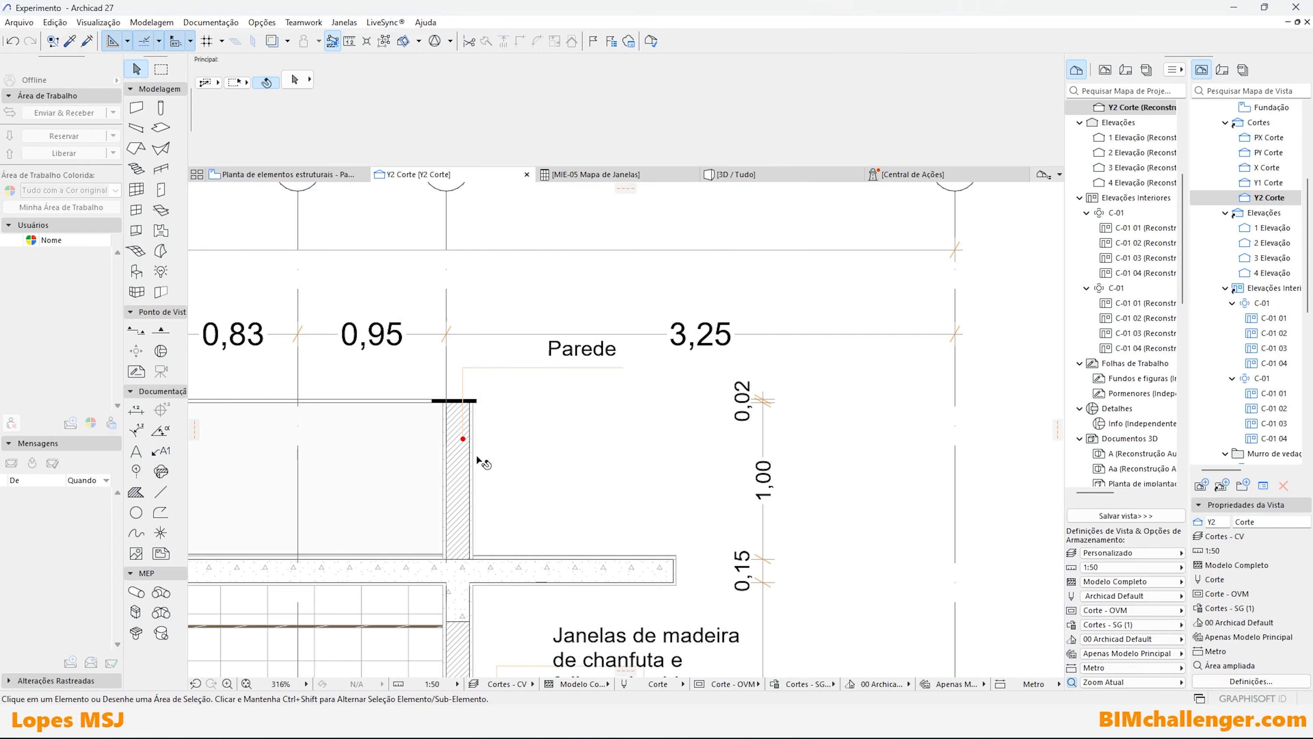
Attach a Rótulo da Propriedade 27 label to the terrace wall.
scroll(406, 281, down, 4)
scroll(424, 401, up, 4)
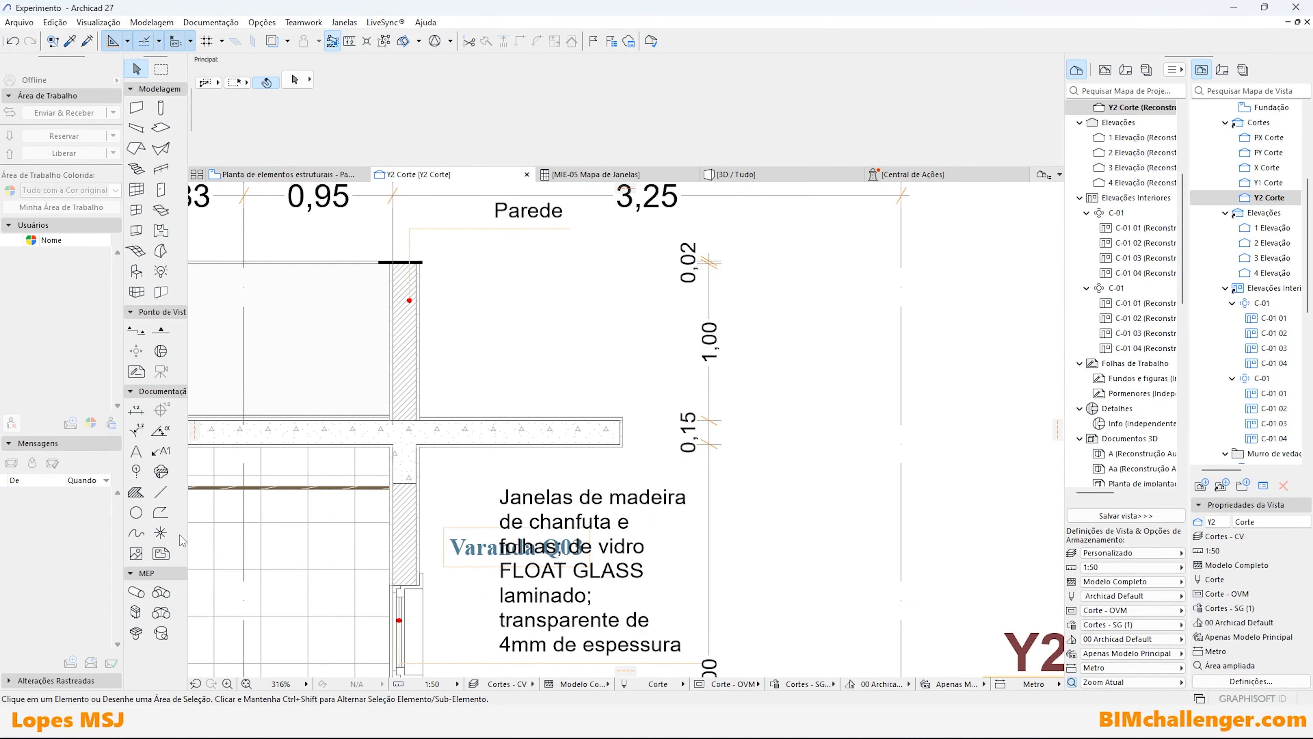
click(161, 451)
click(403, 366)
scroll(553, 548, down, 3)
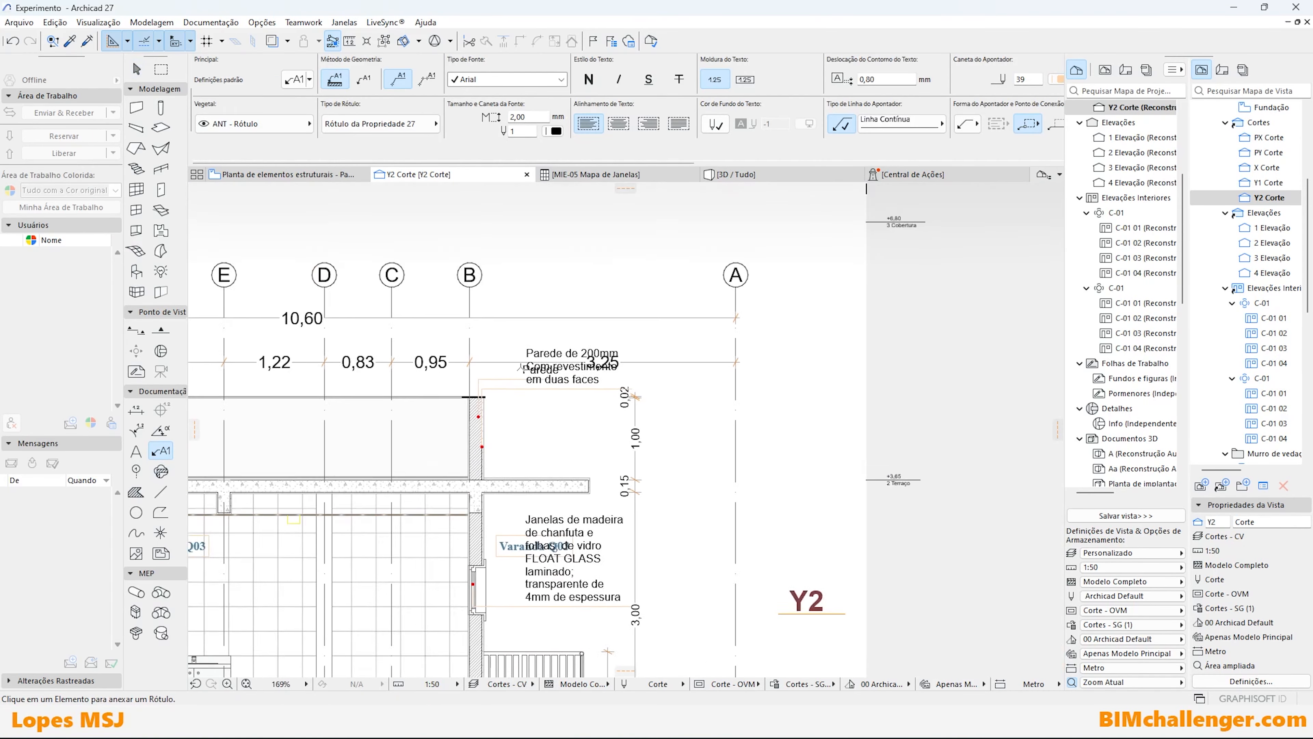
Move the wall's property label clear of the Parede label, to the empty area beyond the 1,00 dimension.
scroll(522, 363, up, 2)
shift+click(519, 408)
click(522, 407)
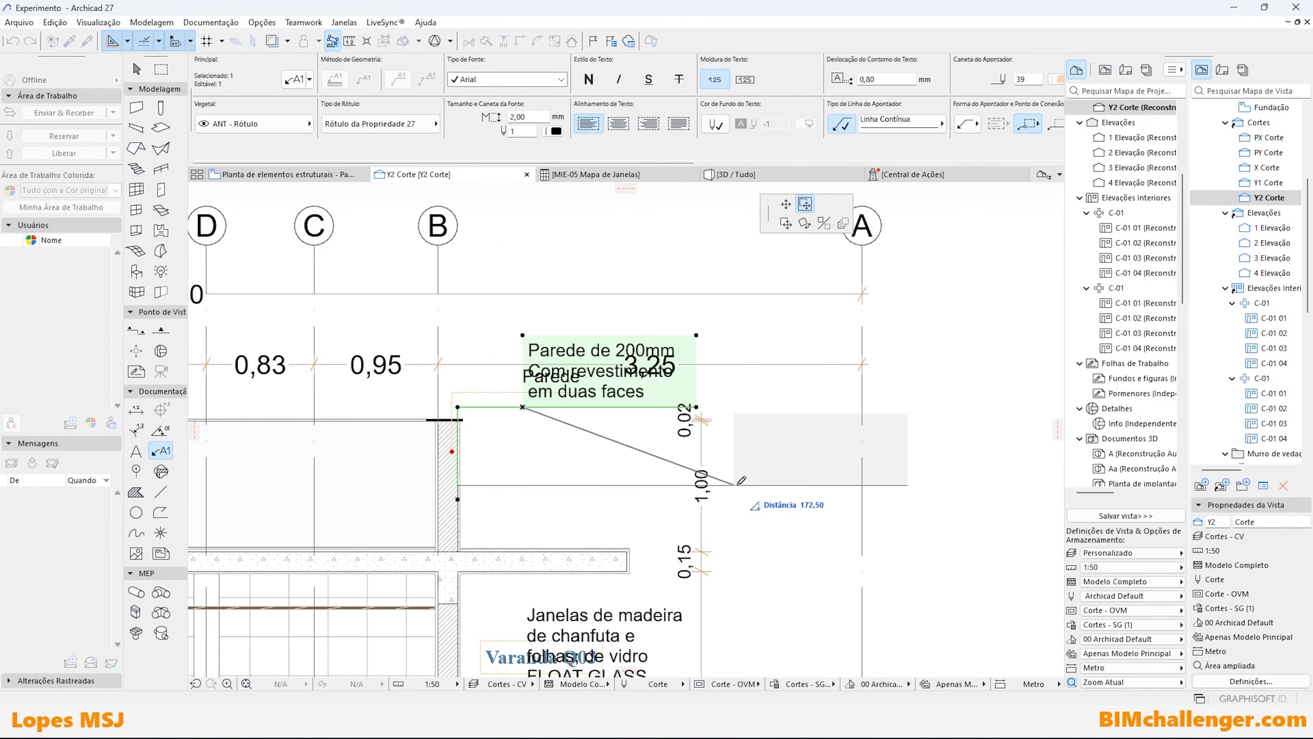
click(740, 469)
key(Escape)
scroll(745, 321, down, 7)
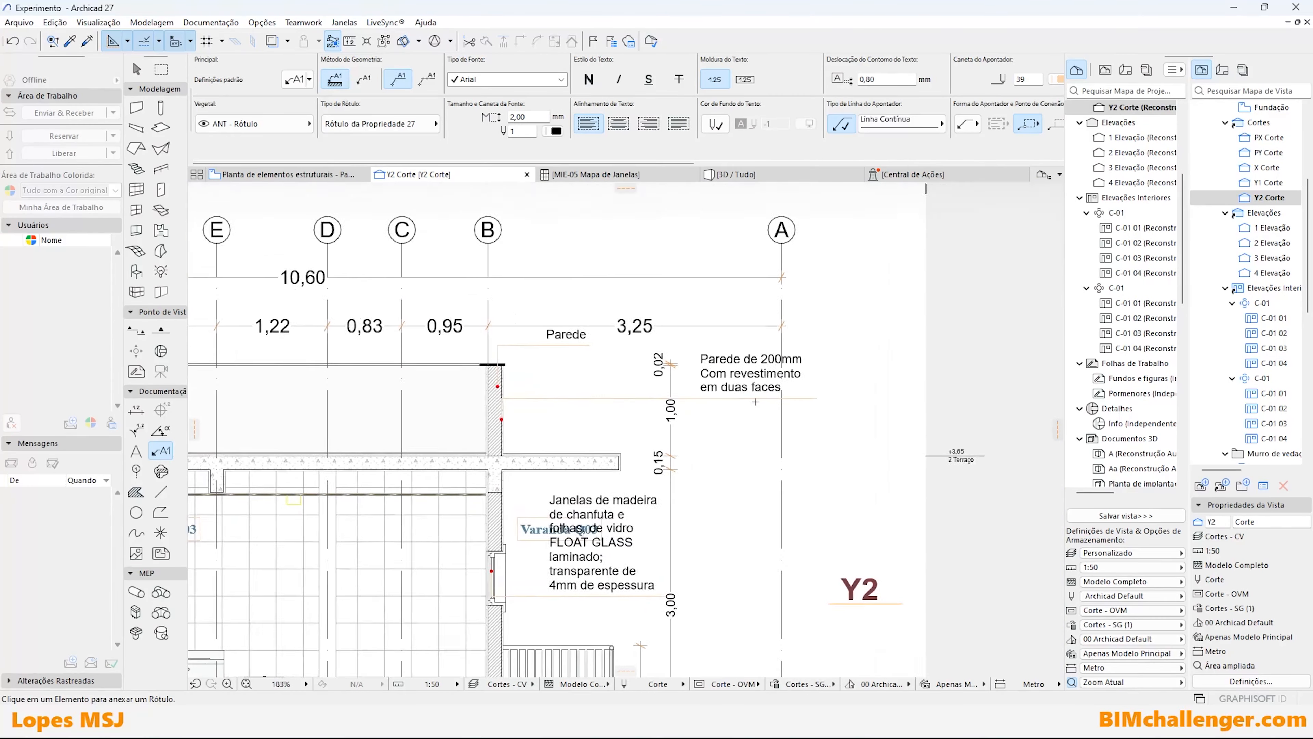
Set the element ID of the toilet in WC Q03 to "Sabita".
scroll(569, 467, up, 7)
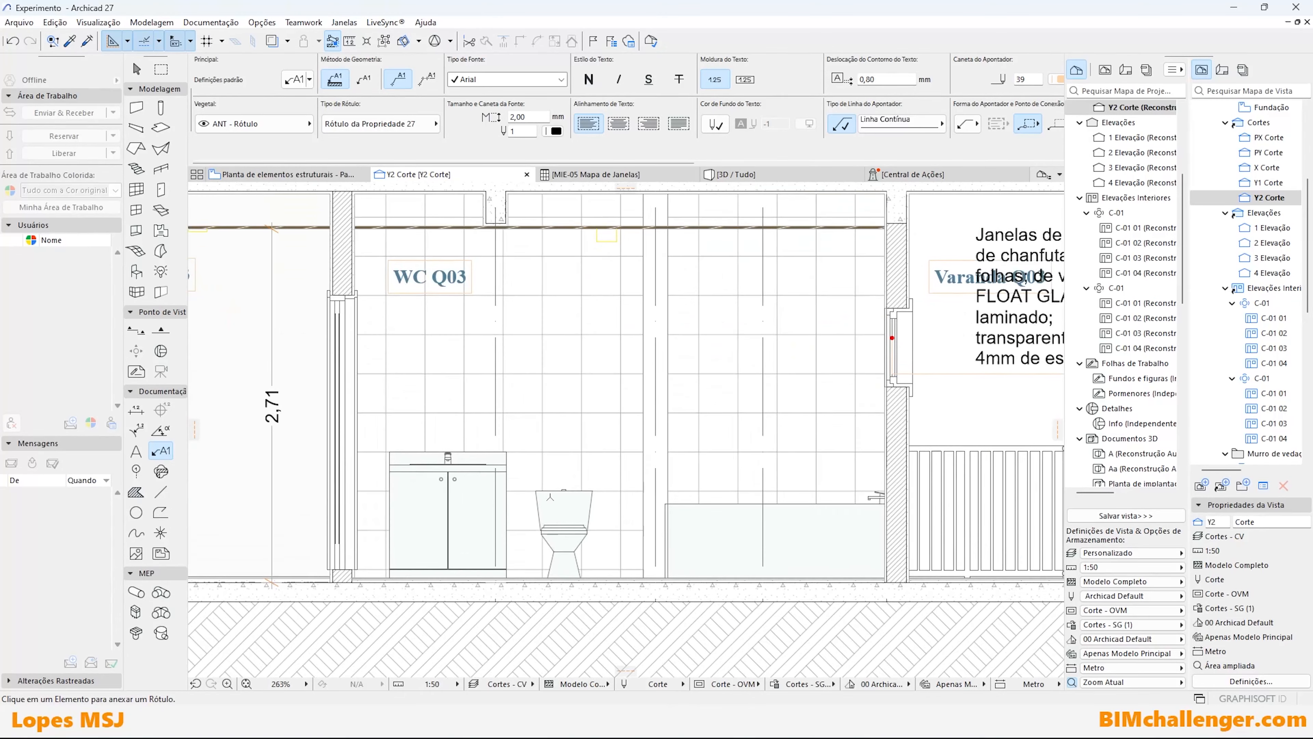
key(Escape)
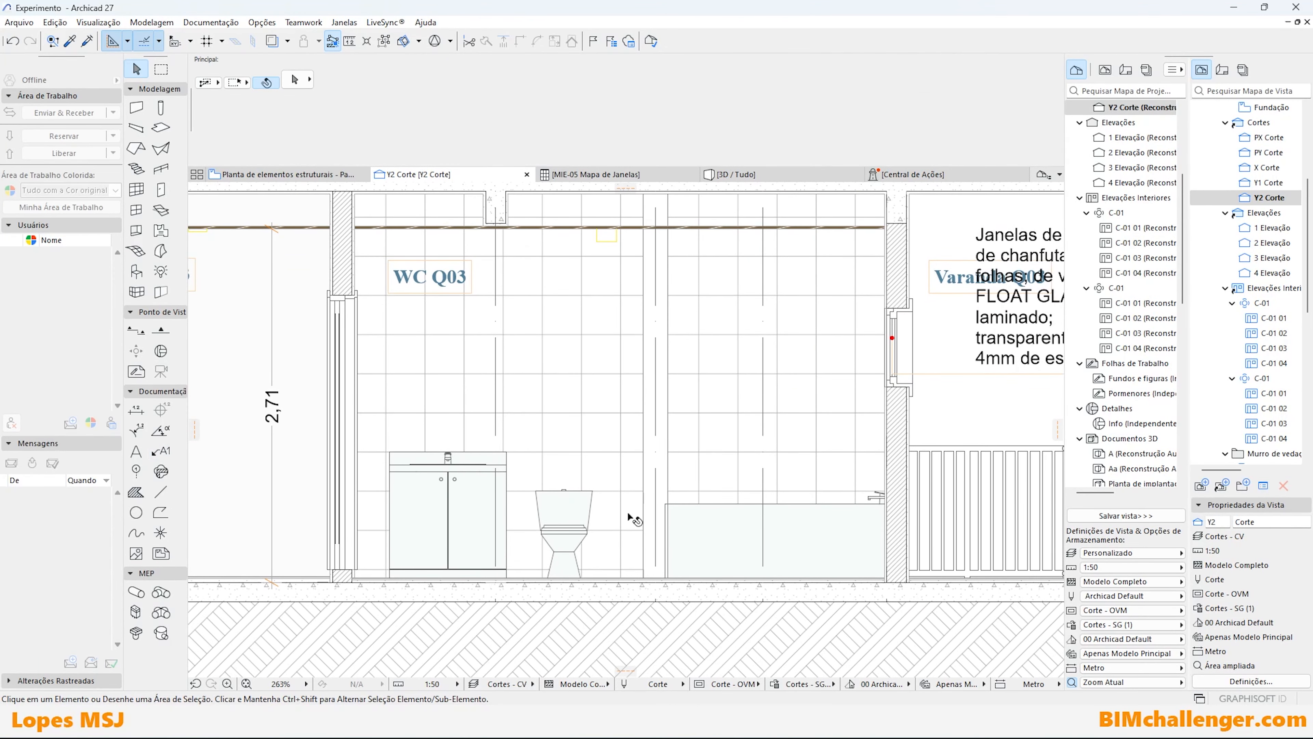
click(594, 541)
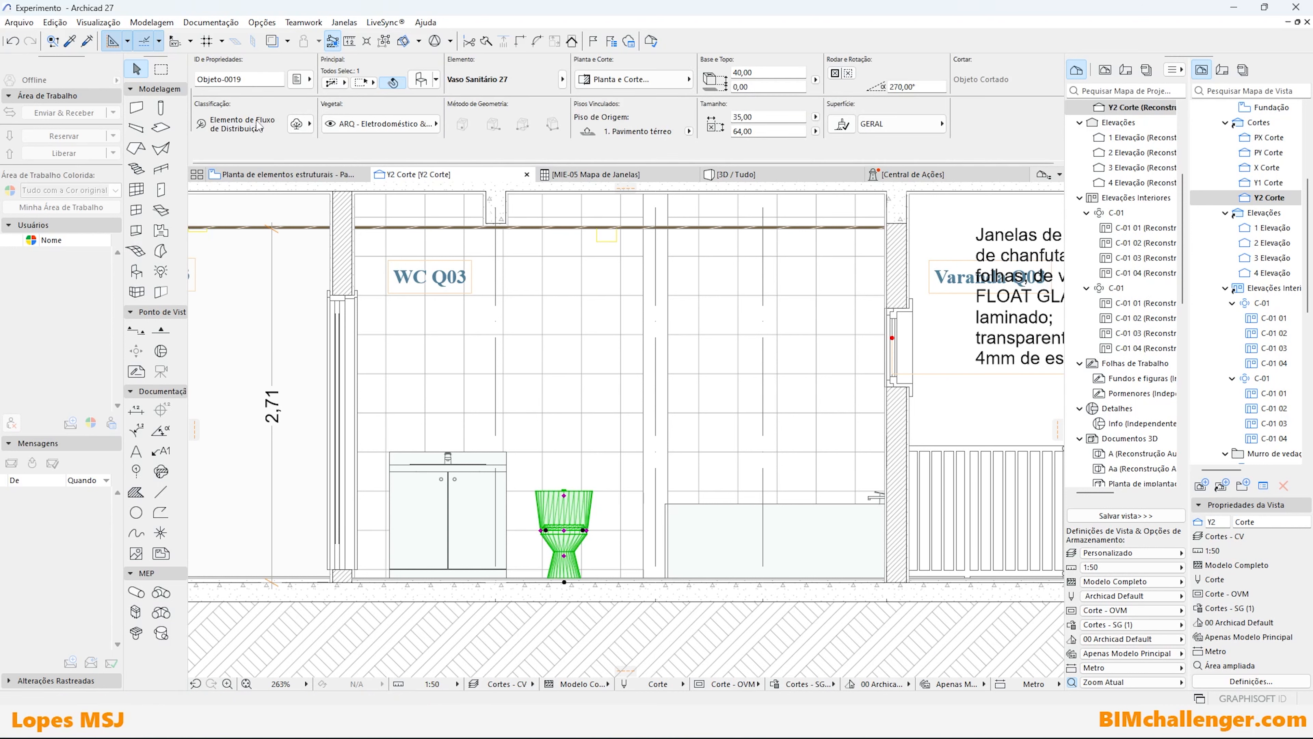
click(262, 79)
text(Sa)
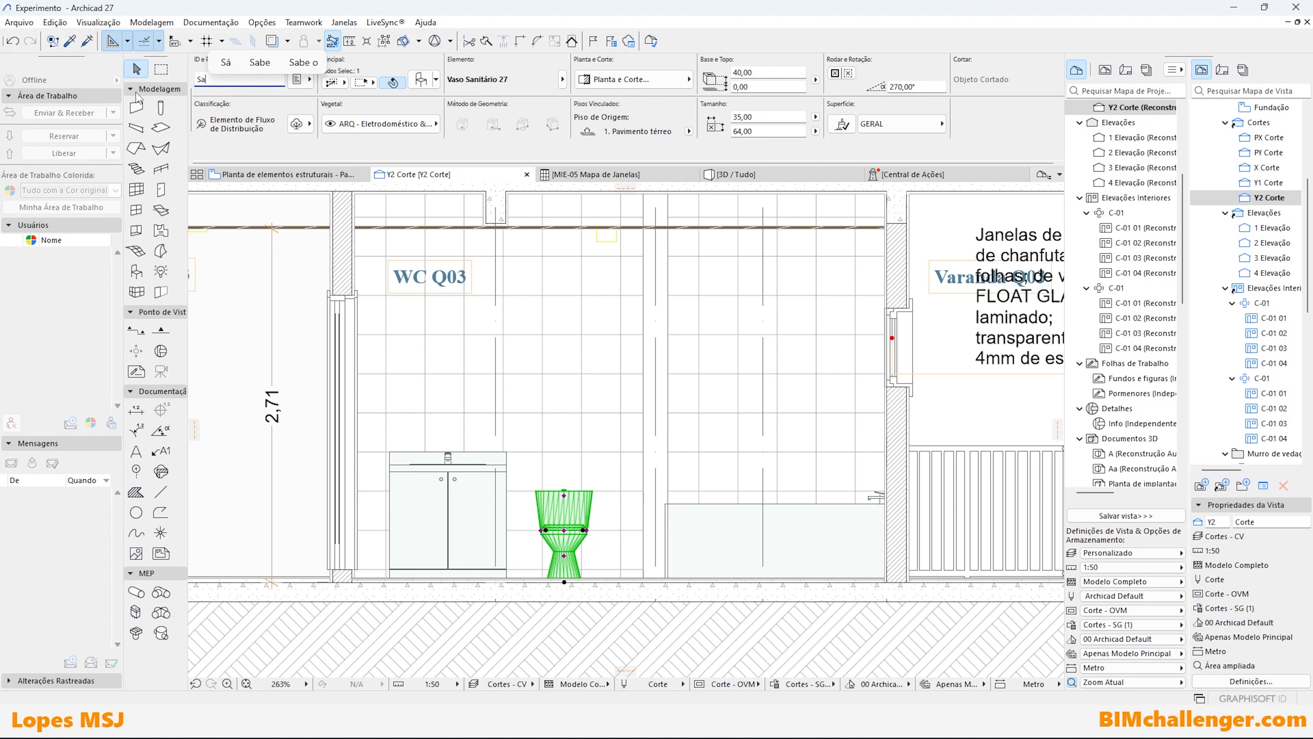
text(bita)
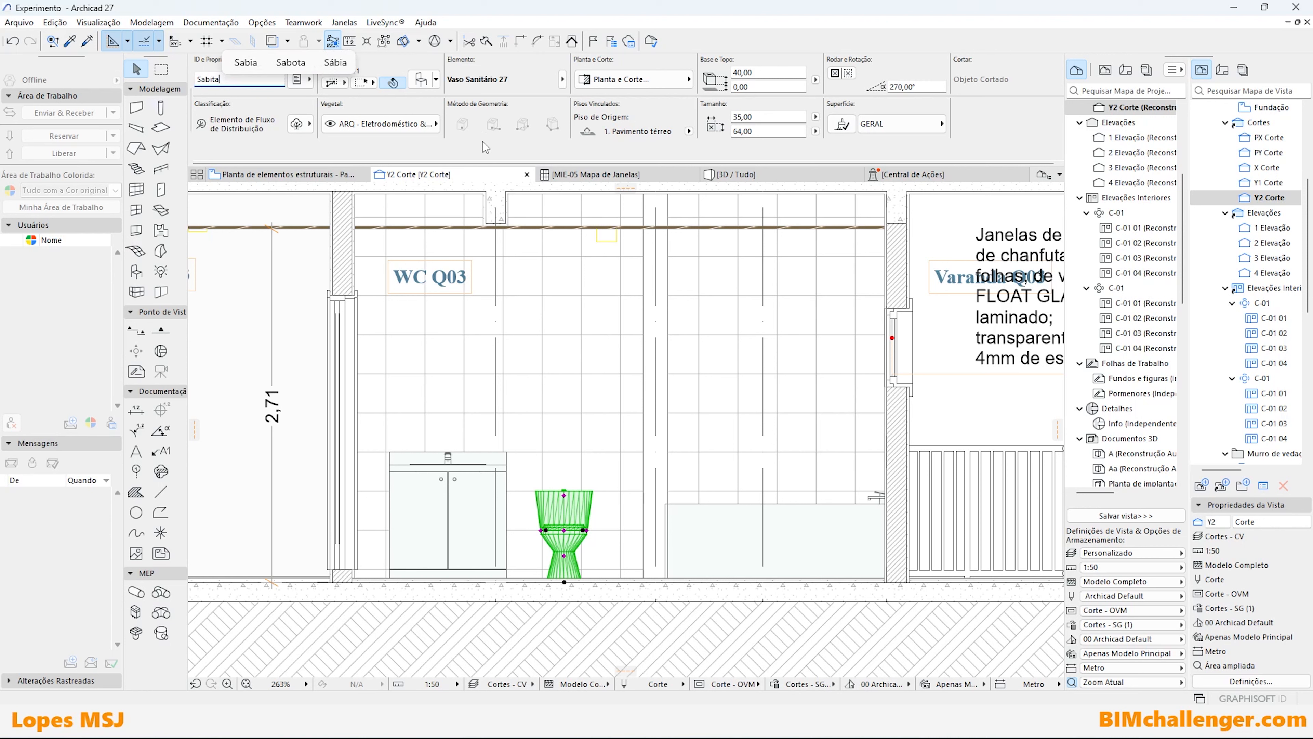
key(Return)
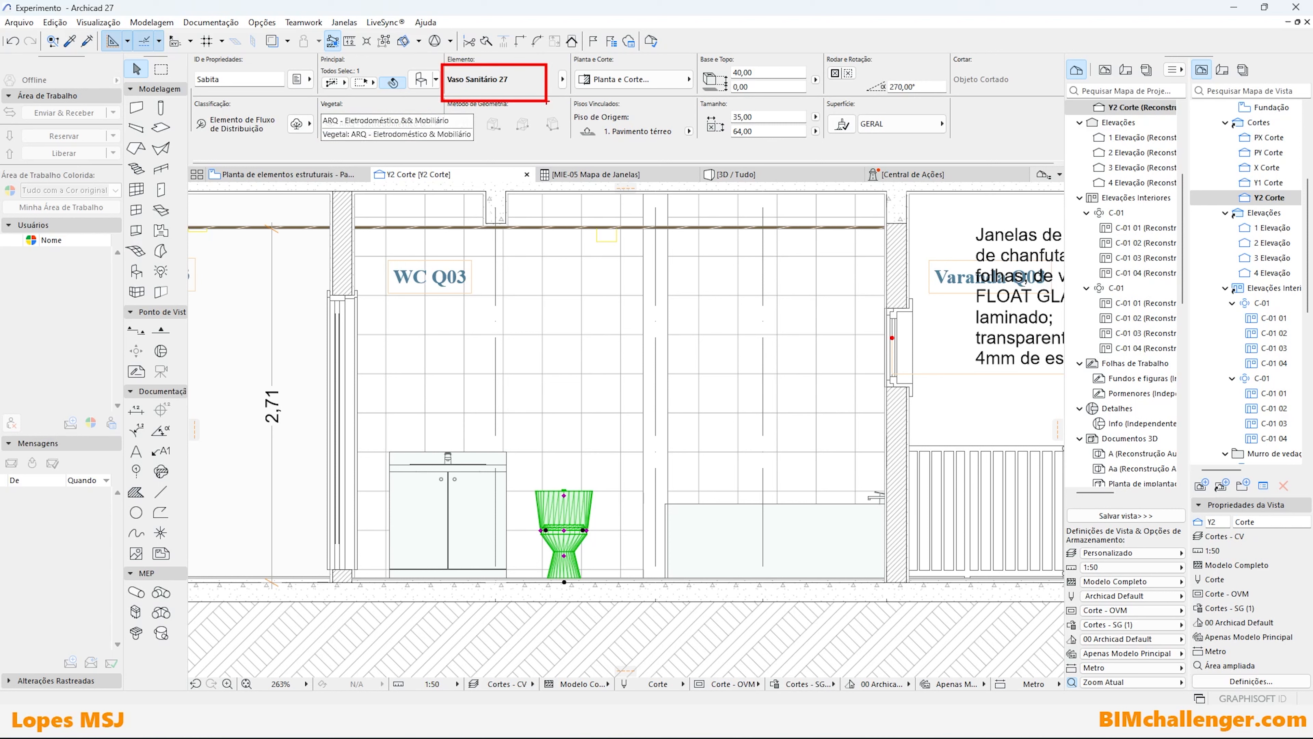
click(573, 239)
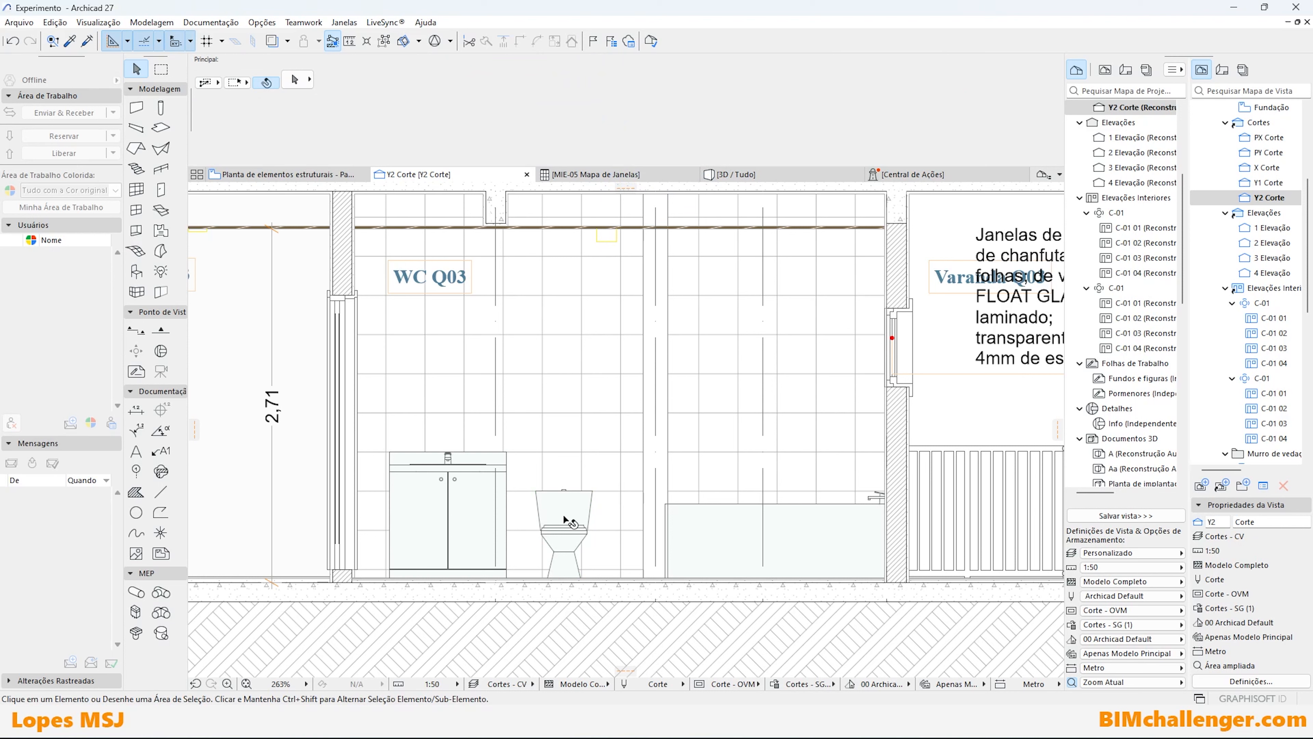
Reselect the toilet in WC Q03 and check its element ID.
mouse_move(558, 510)
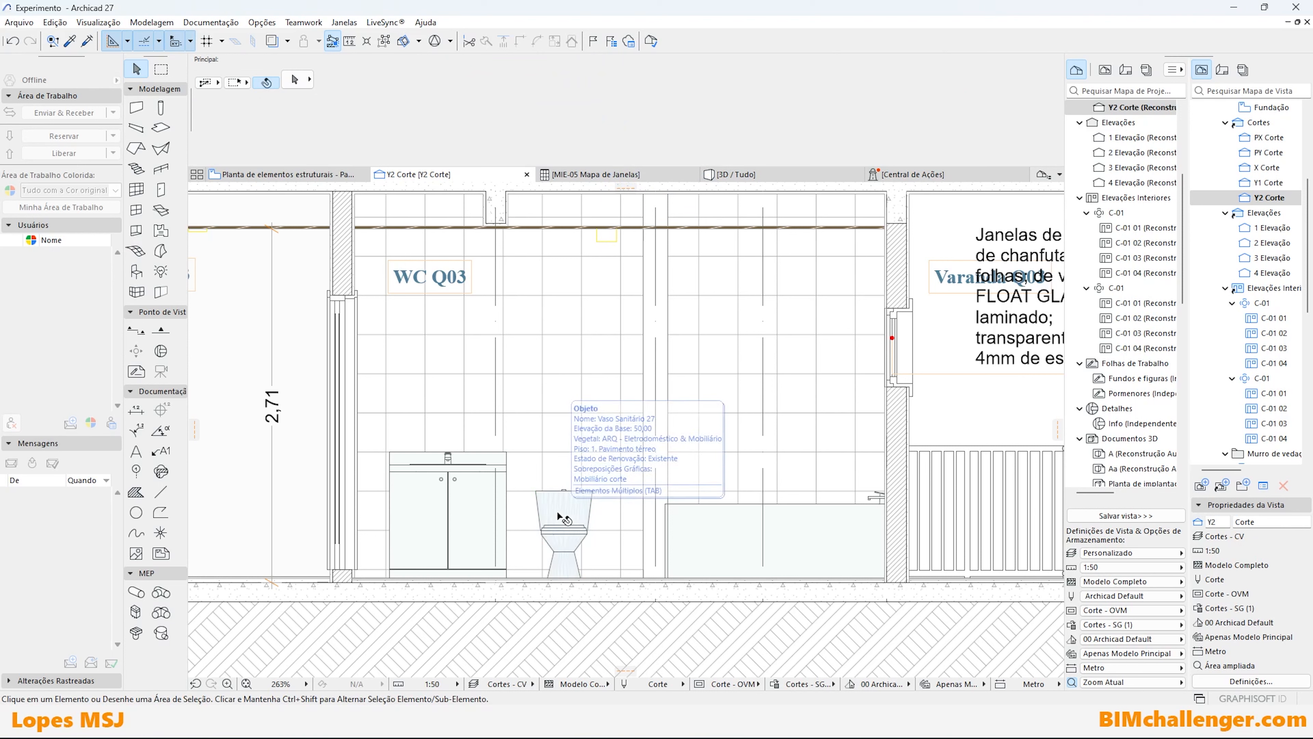
click(557, 515)
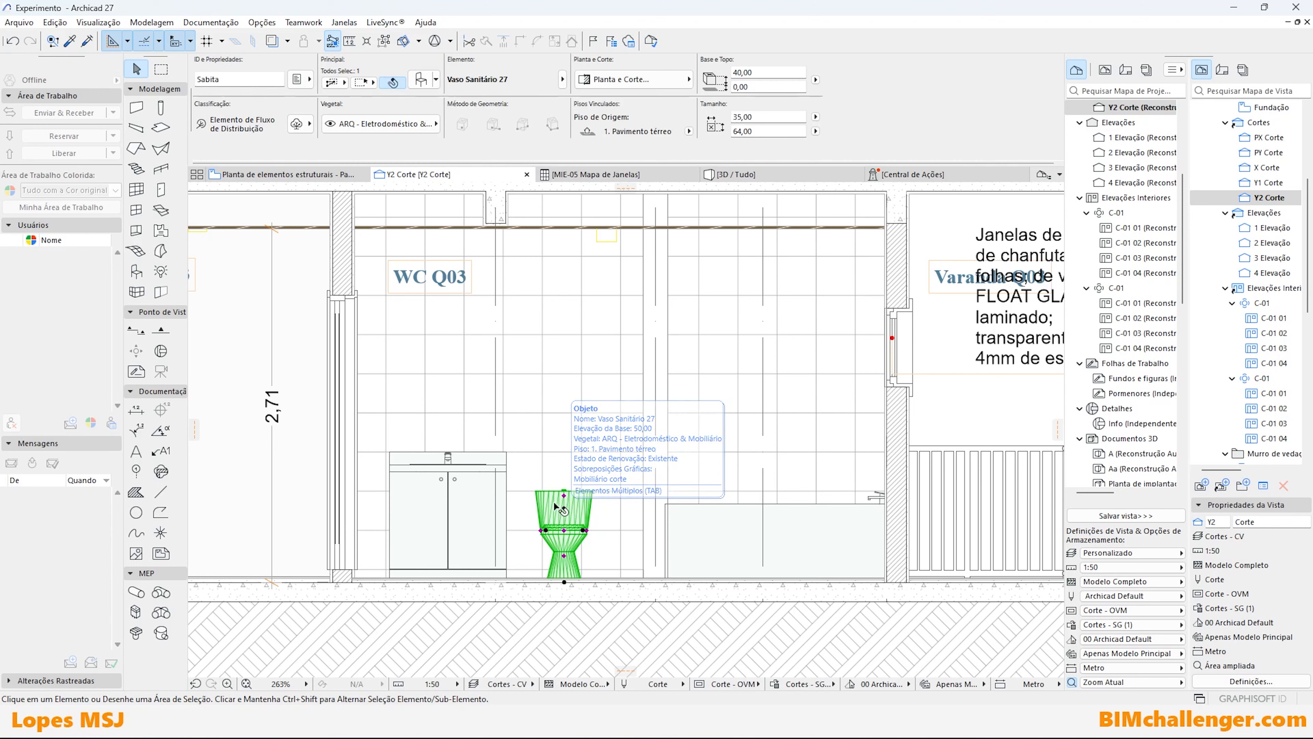
click(212, 79)
click(522, 504)
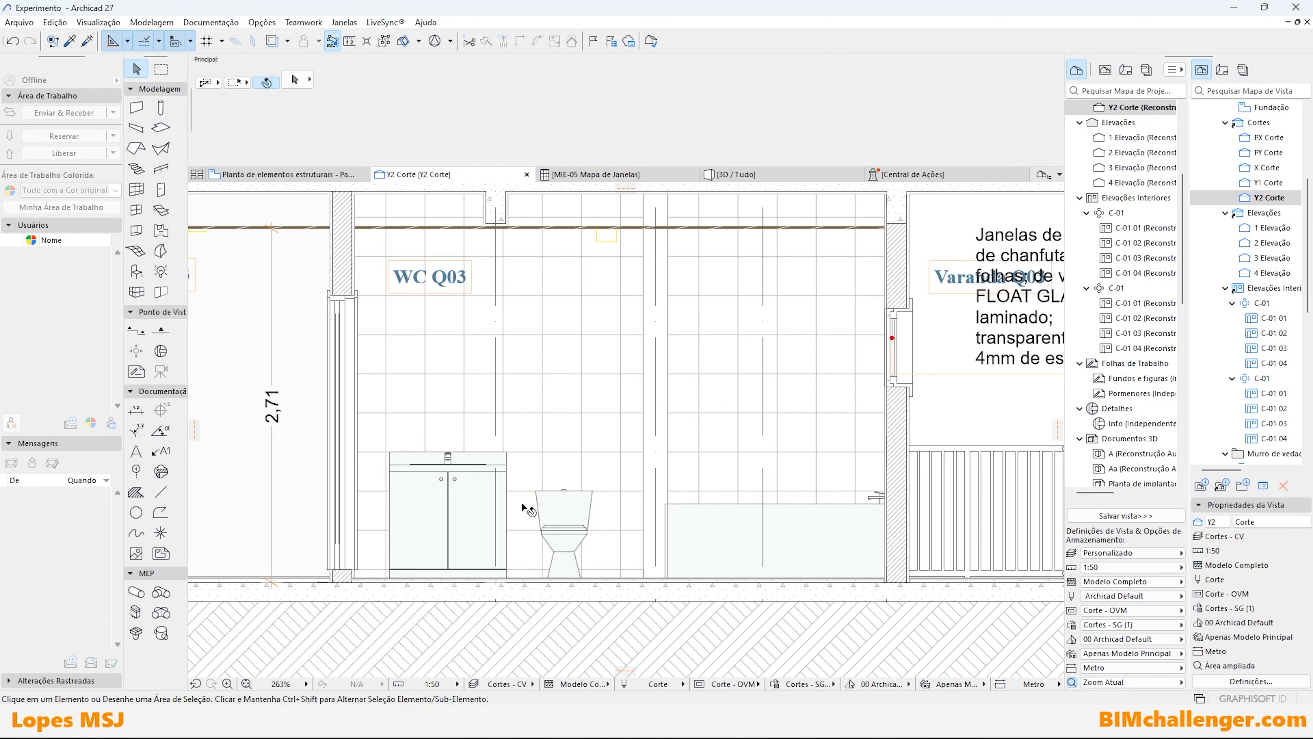
click(572, 519)
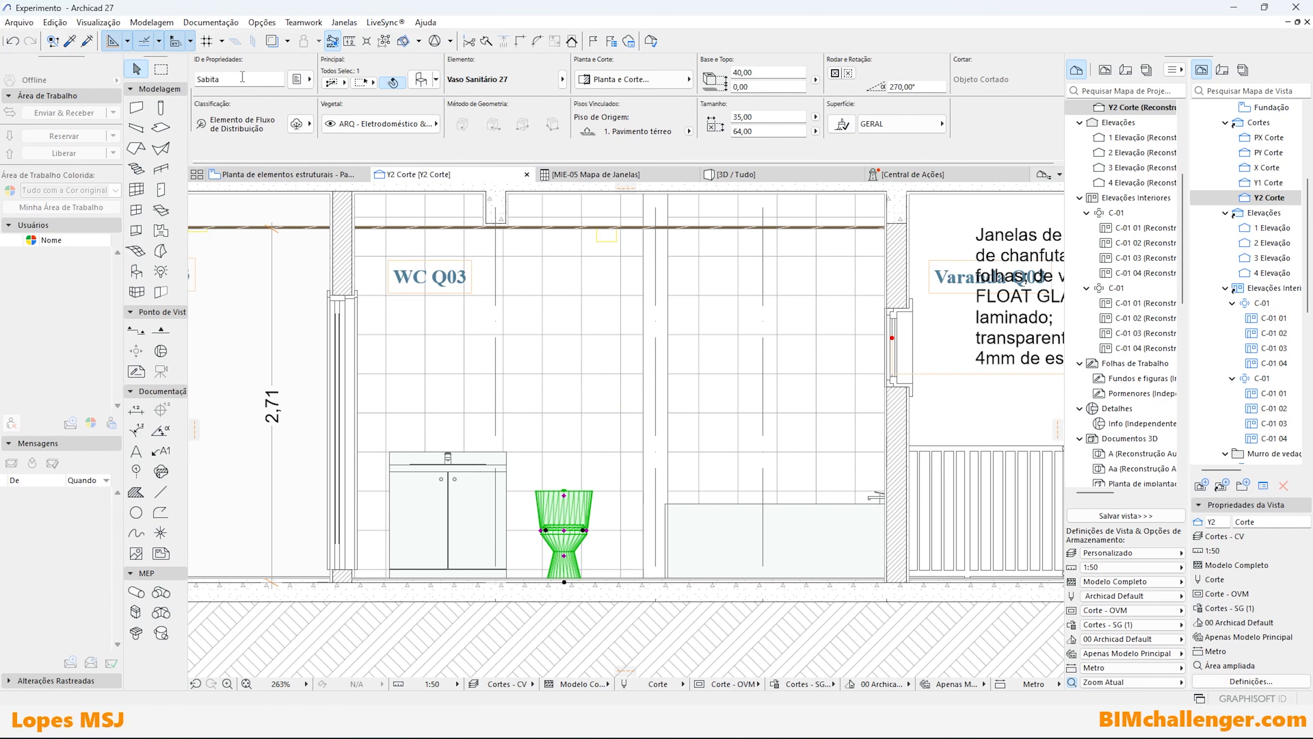